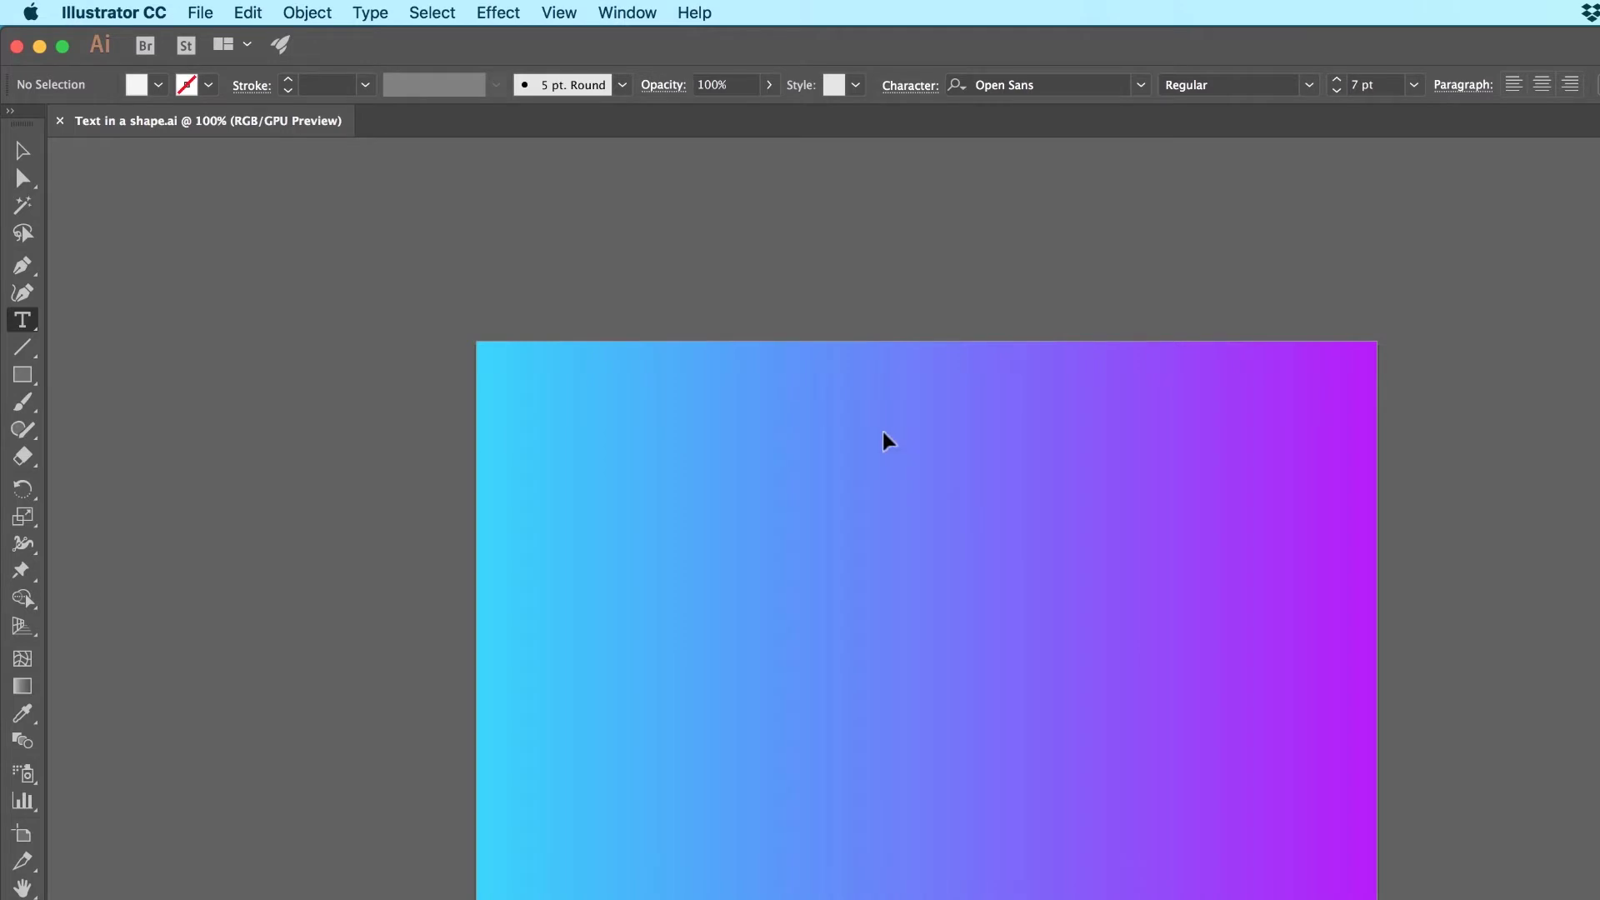
# - Type black RX in the middle of the gradient artboard and scale it up large
pyautogui.hotkey('ctrl', '-')
pyautogui.hotkey('ctrl', '-')
pyautogui.hotkey('ctrl', '-')
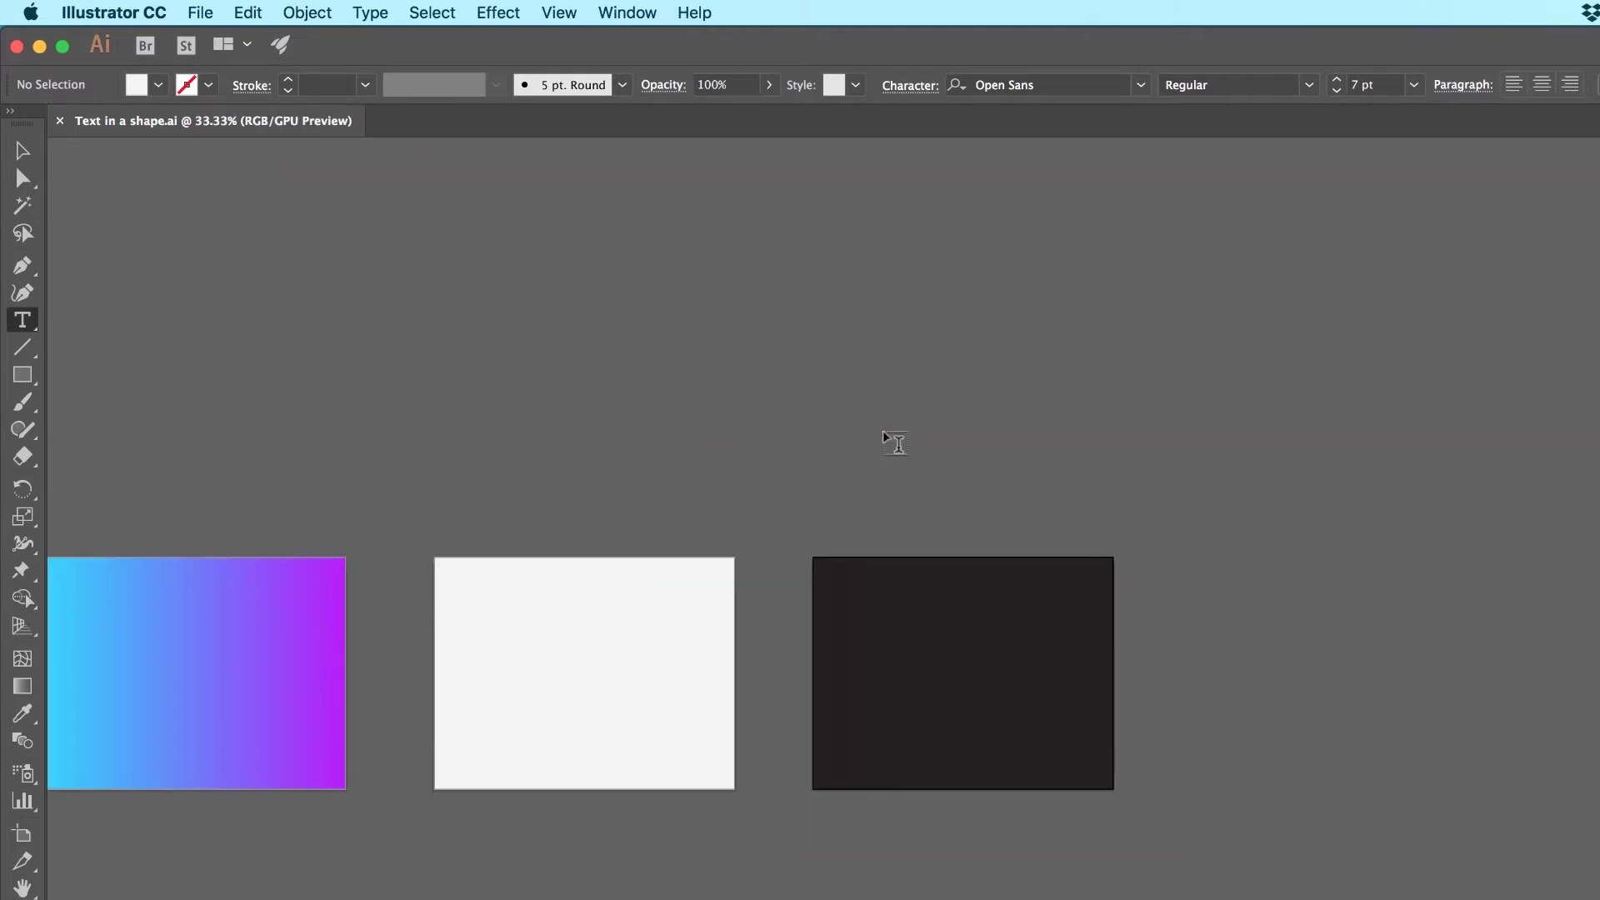
pyautogui.hscroll(-10, 1249, 483)
pyautogui.hotkey('ctrl', '+')
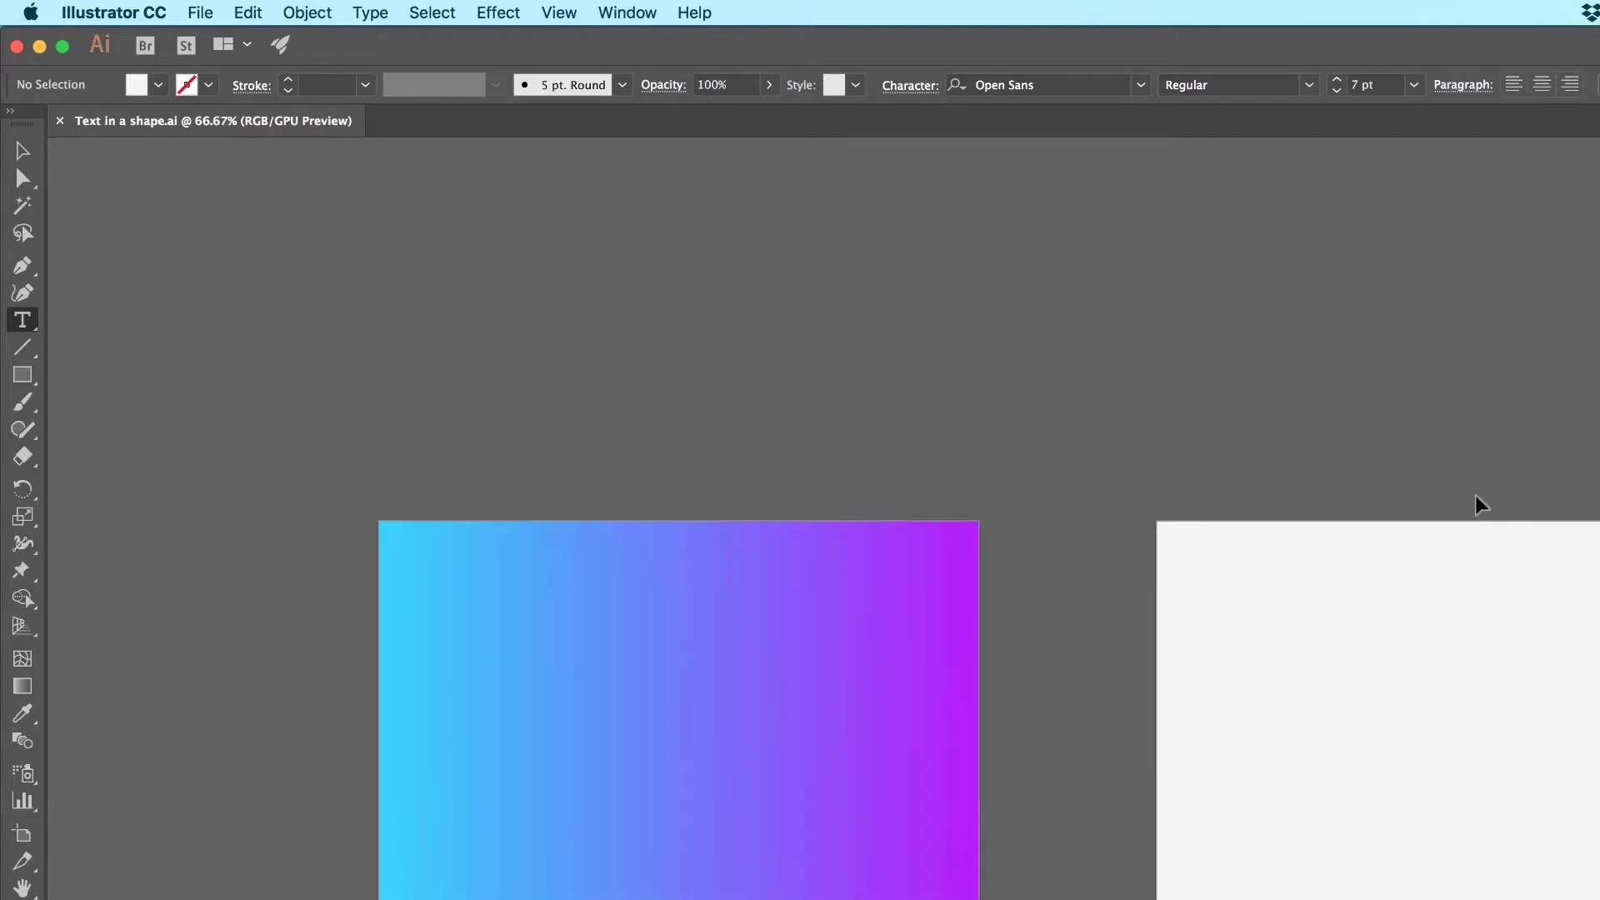
pyautogui.hotkey('ctrl', '+')
pyautogui.moveTo(978, 628); pyautogui.dragTo(1400, 503)
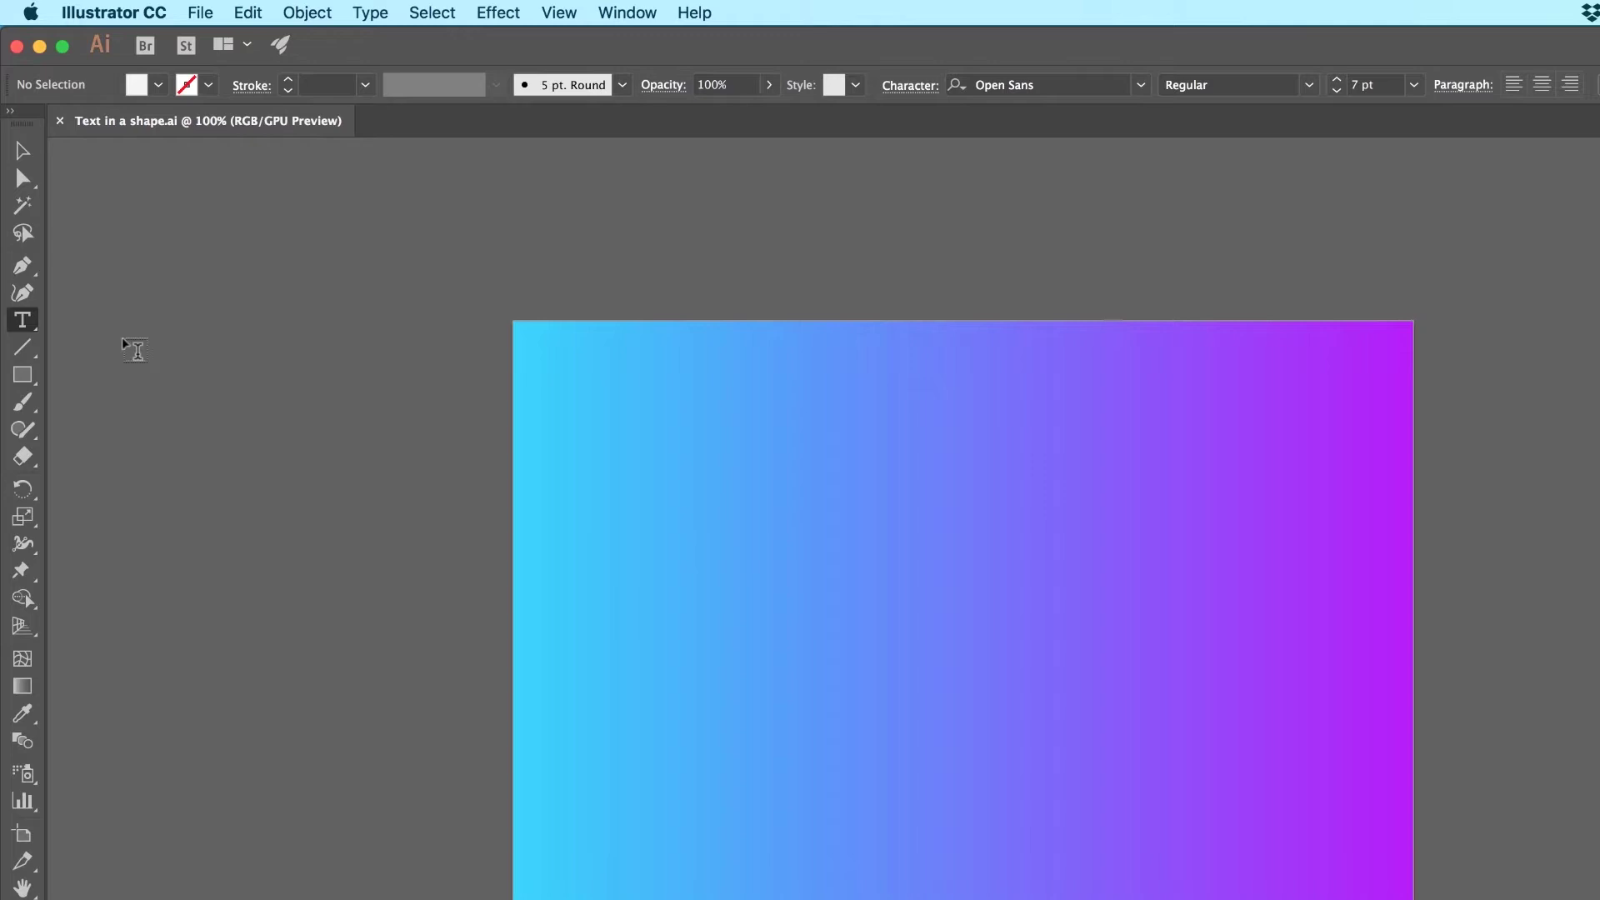
pyautogui.click(851, 643)
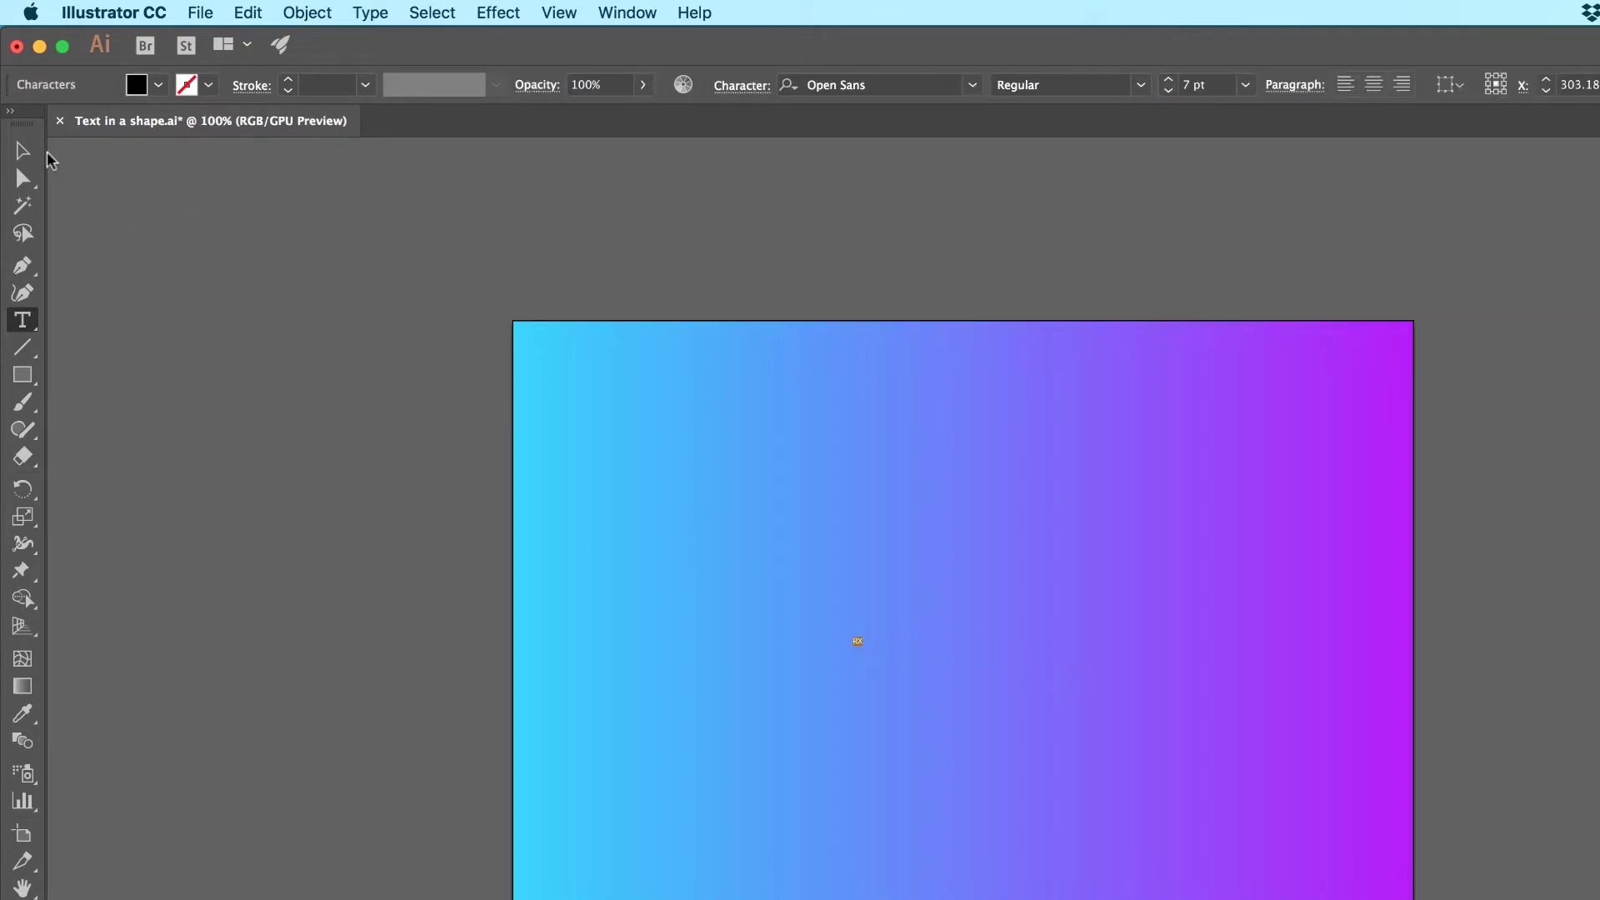
pyautogui.click(28, 150)
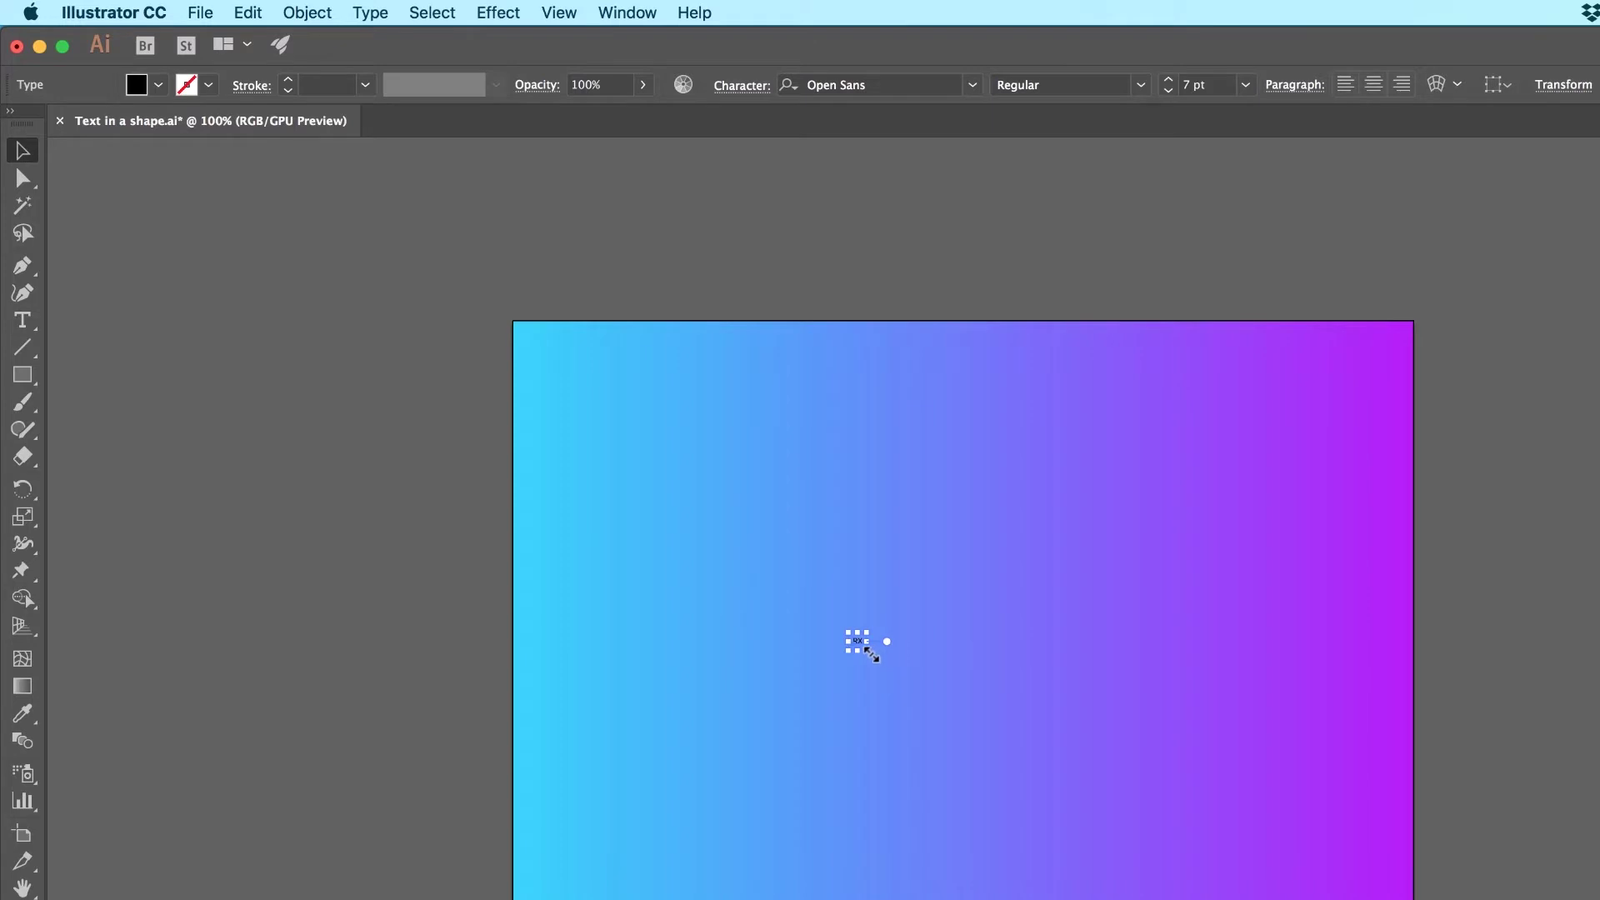
pyautogui.moveTo(871, 654); pyautogui.dragTo(1287, 863)
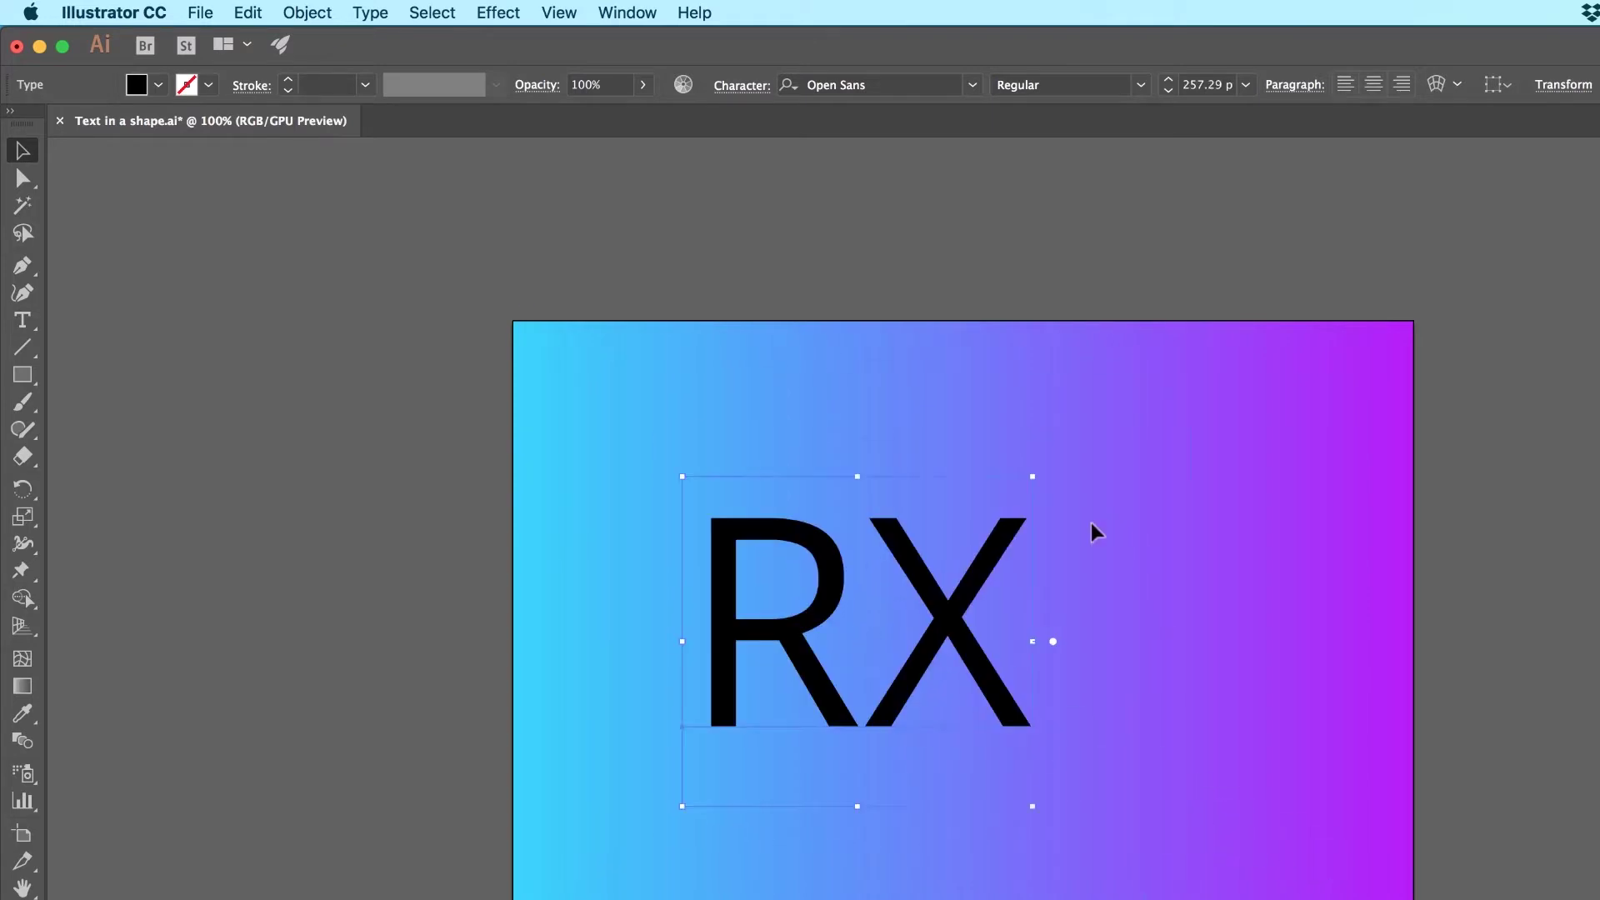
pyautogui.moveTo(1033, 808); pyautogui.dragTo(1242, 892)
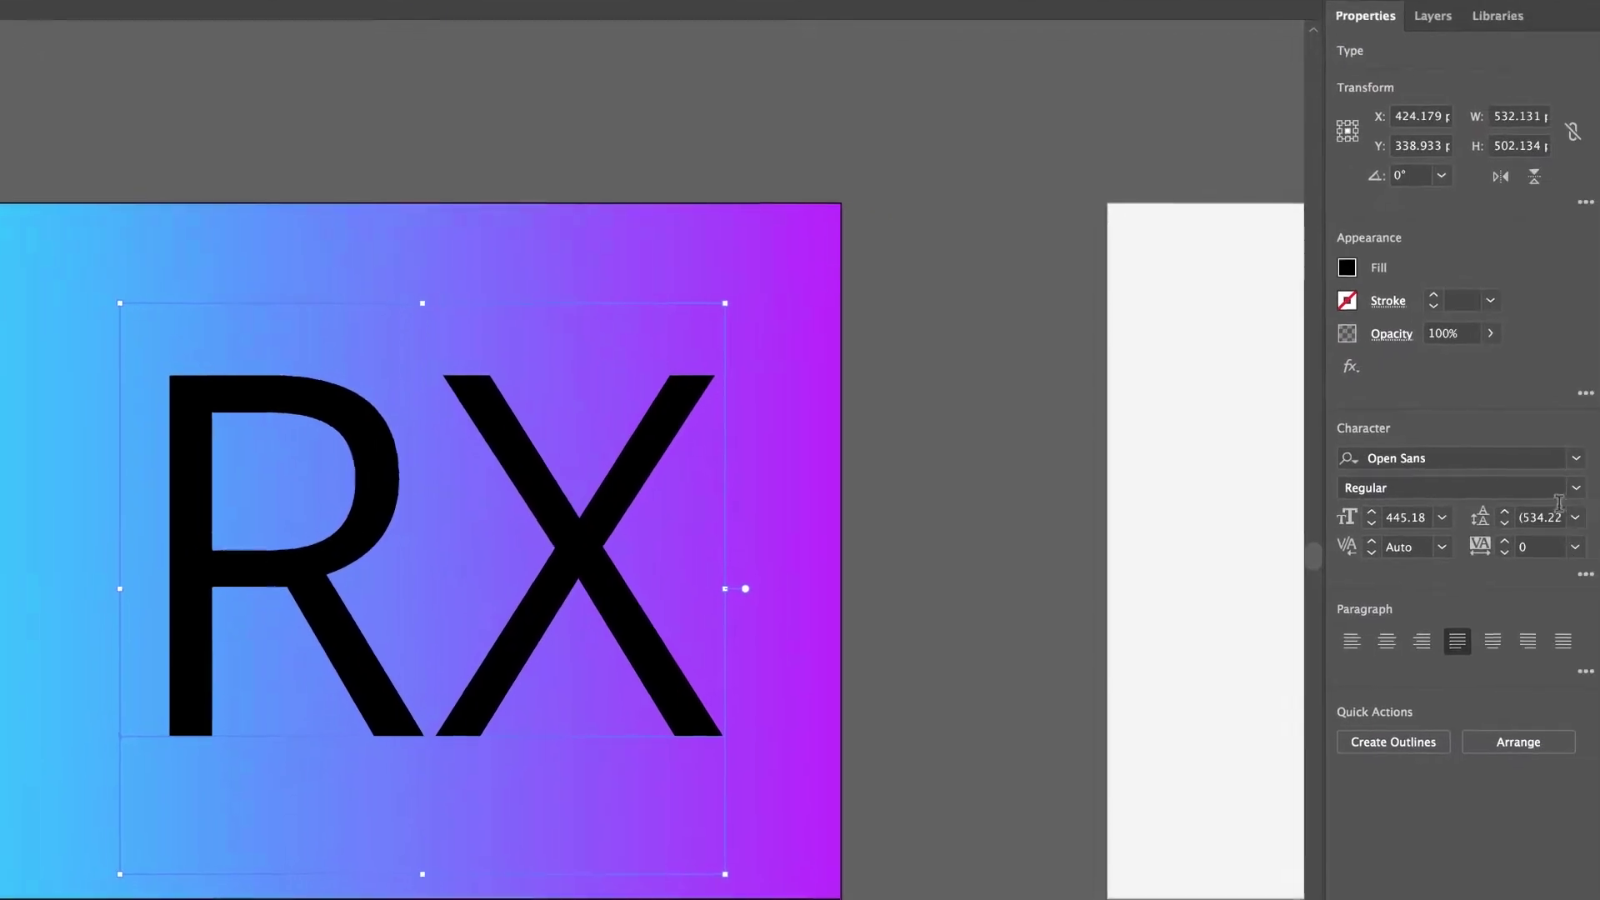
# - Set RX in Aktiv Grotesk XBold, then reposition and slightly shrink it within the artboard
pyautogui.click(1423, 455)
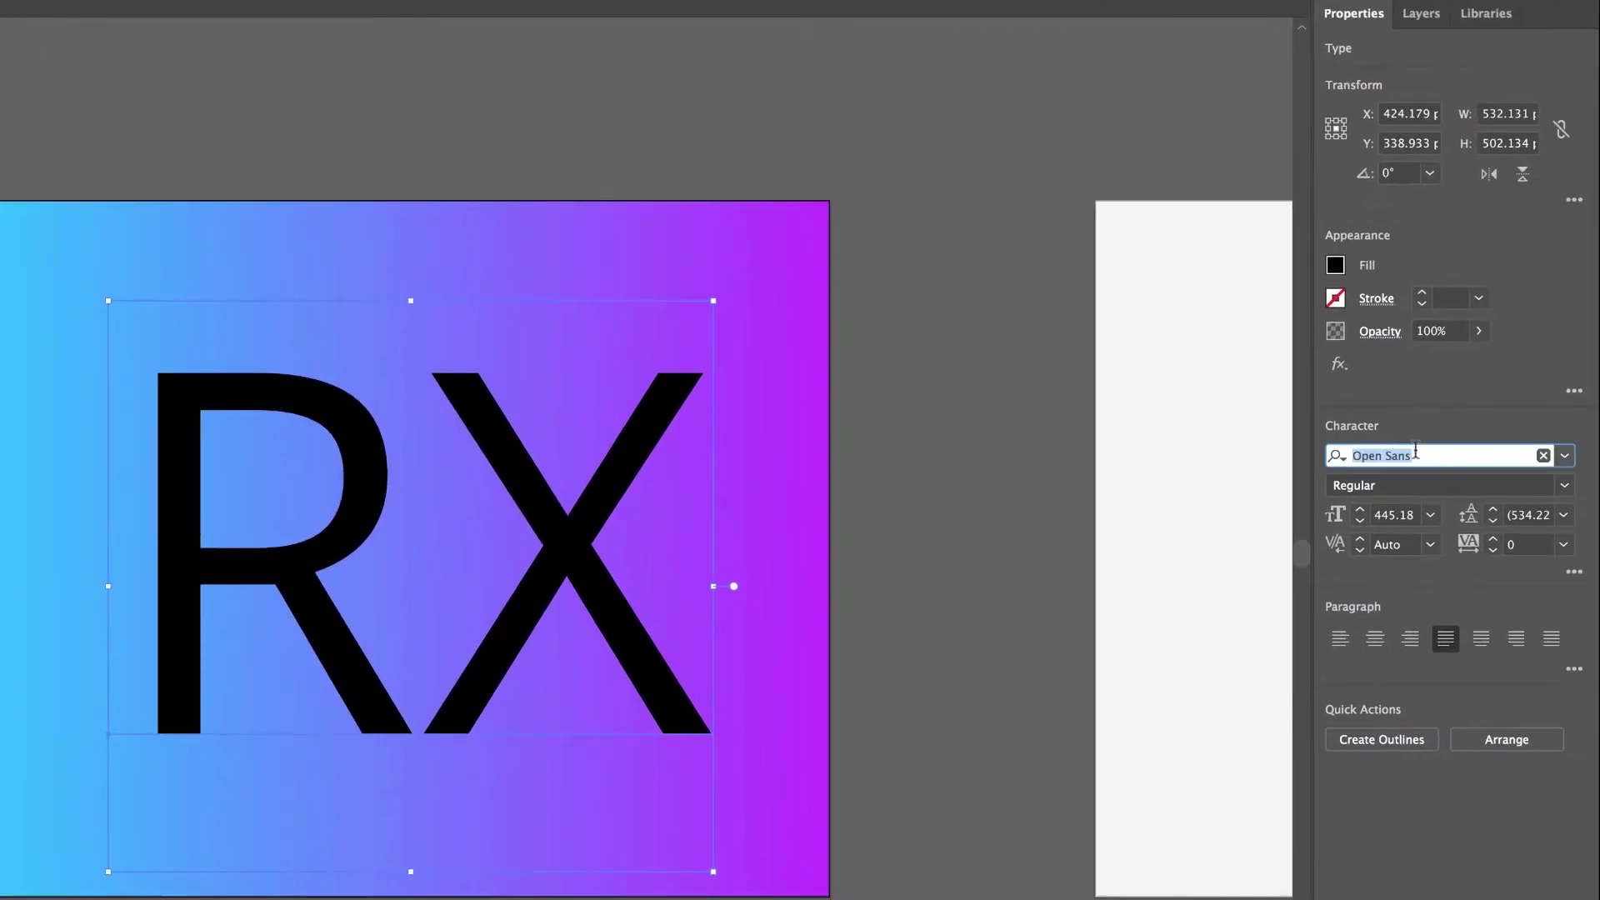
pyautogui.write('a')
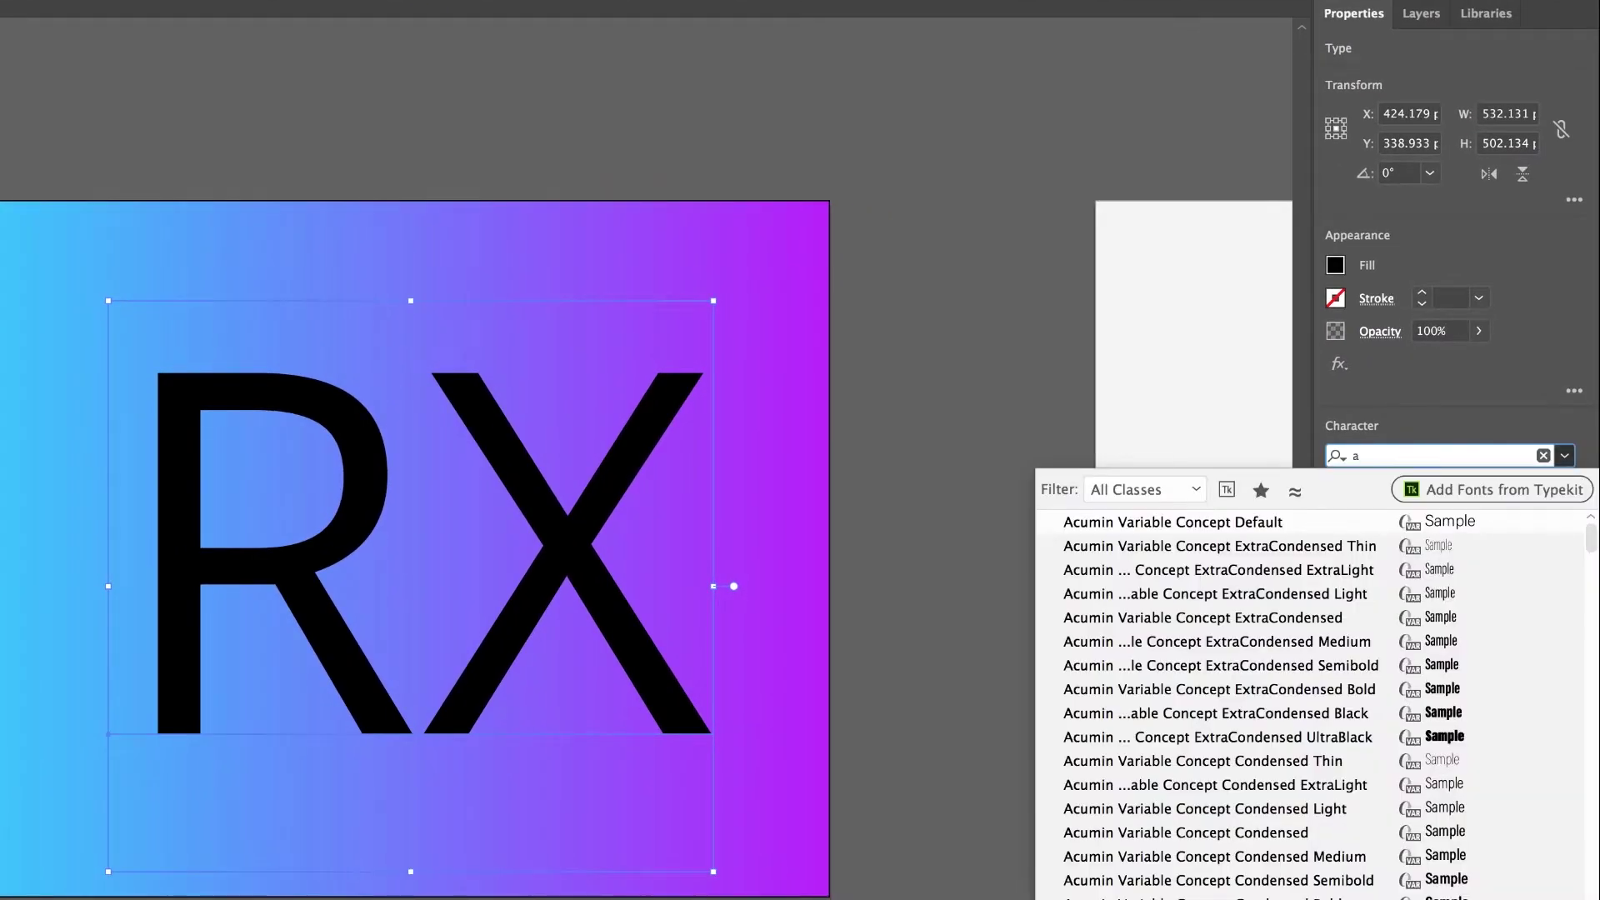
pyautogui.write('kt')
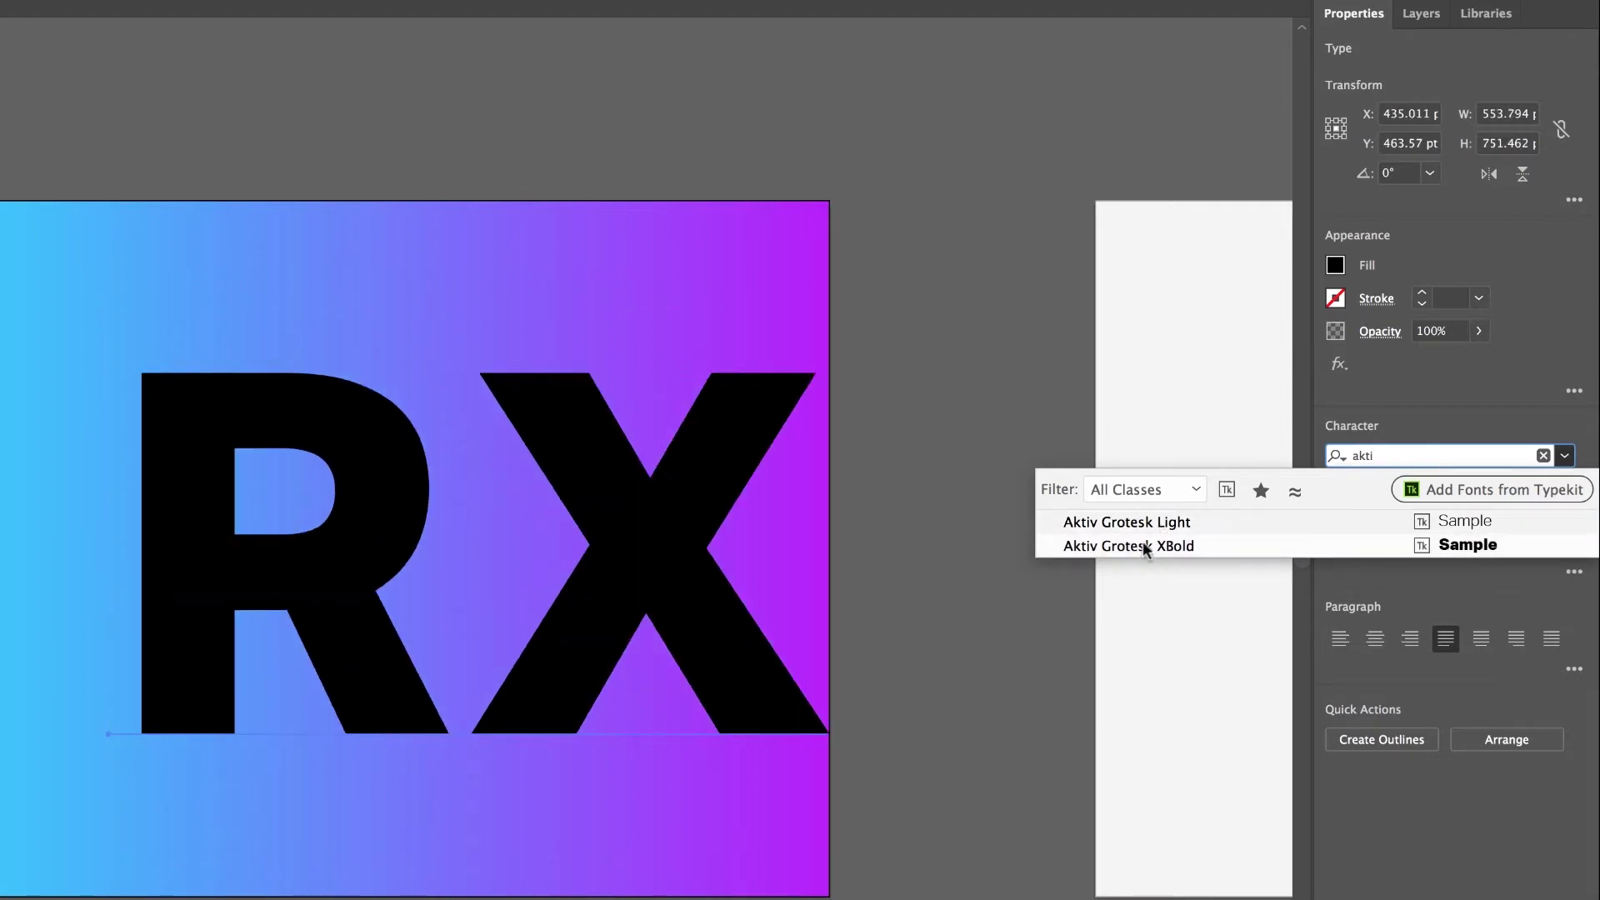
pyautogui.click(1127, 544)
pyautogui.moveTo(633, 556); pyautogui.dragTo(544, 546)
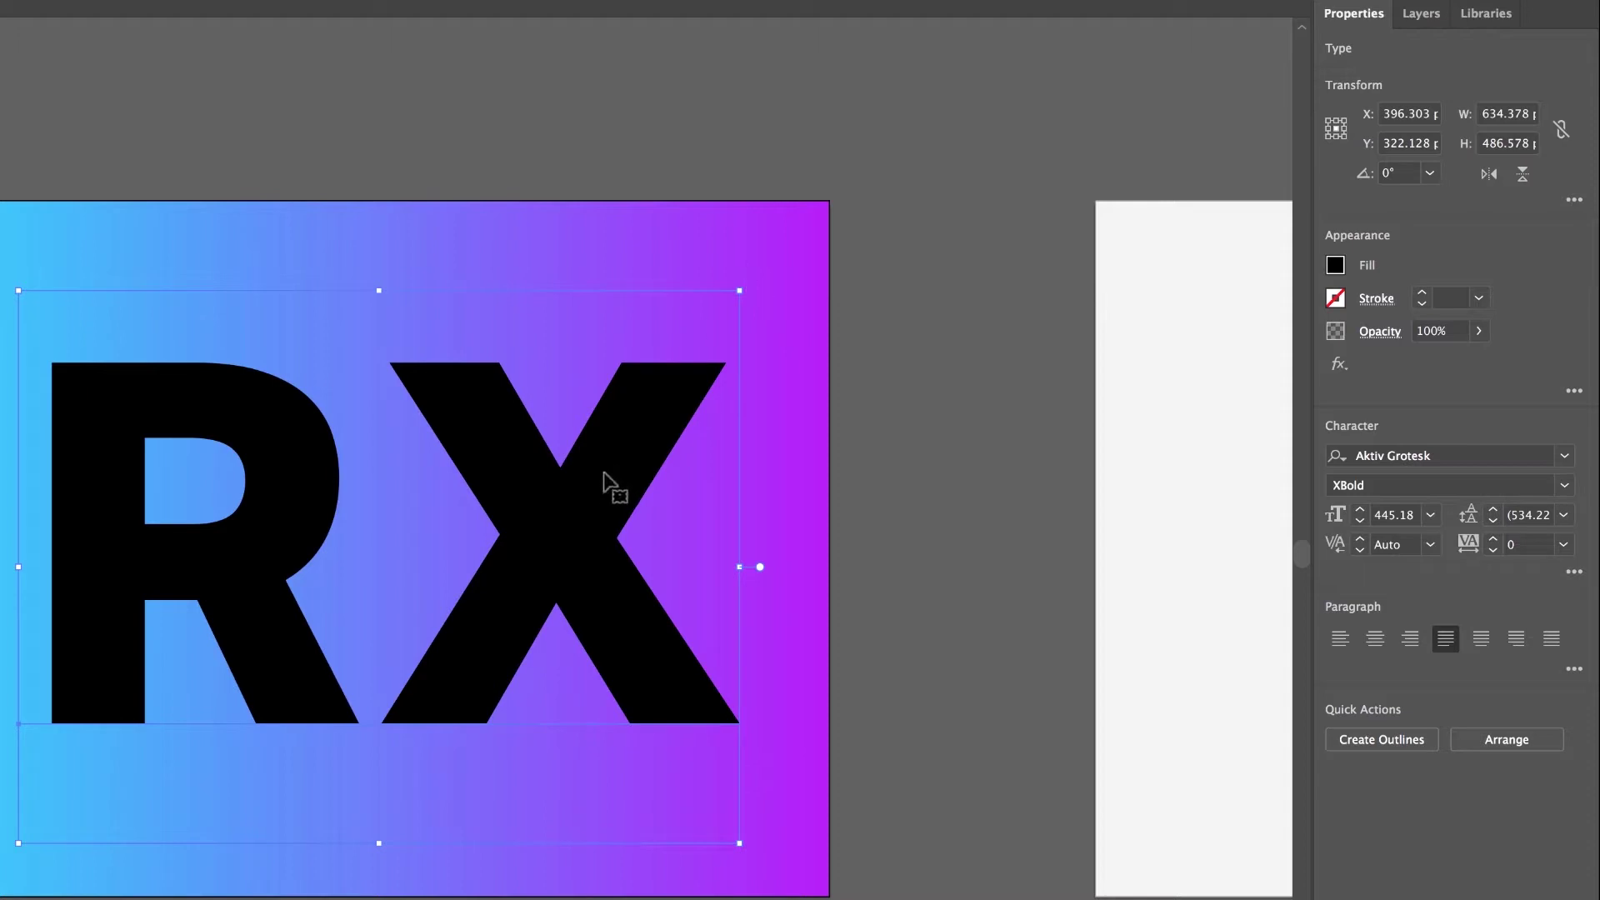
pyautogui.moveTo(743, 287); pyautogui.dragTo(691, 328)
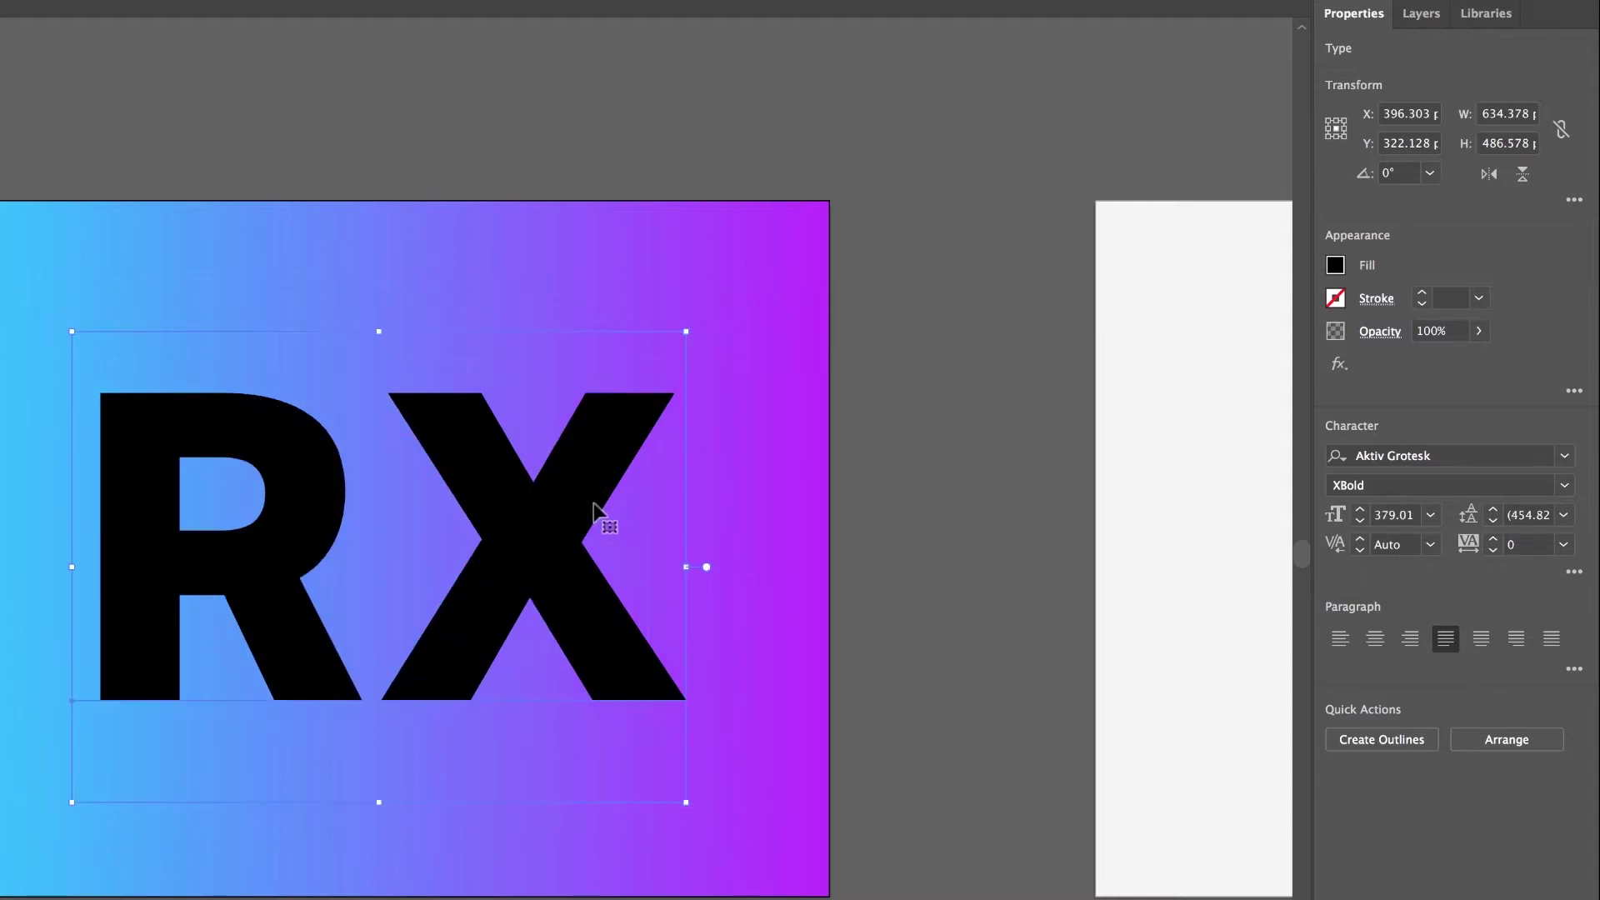
pyautogui.moveTo(597, 541); pyautogui.dragTo(596, 527)
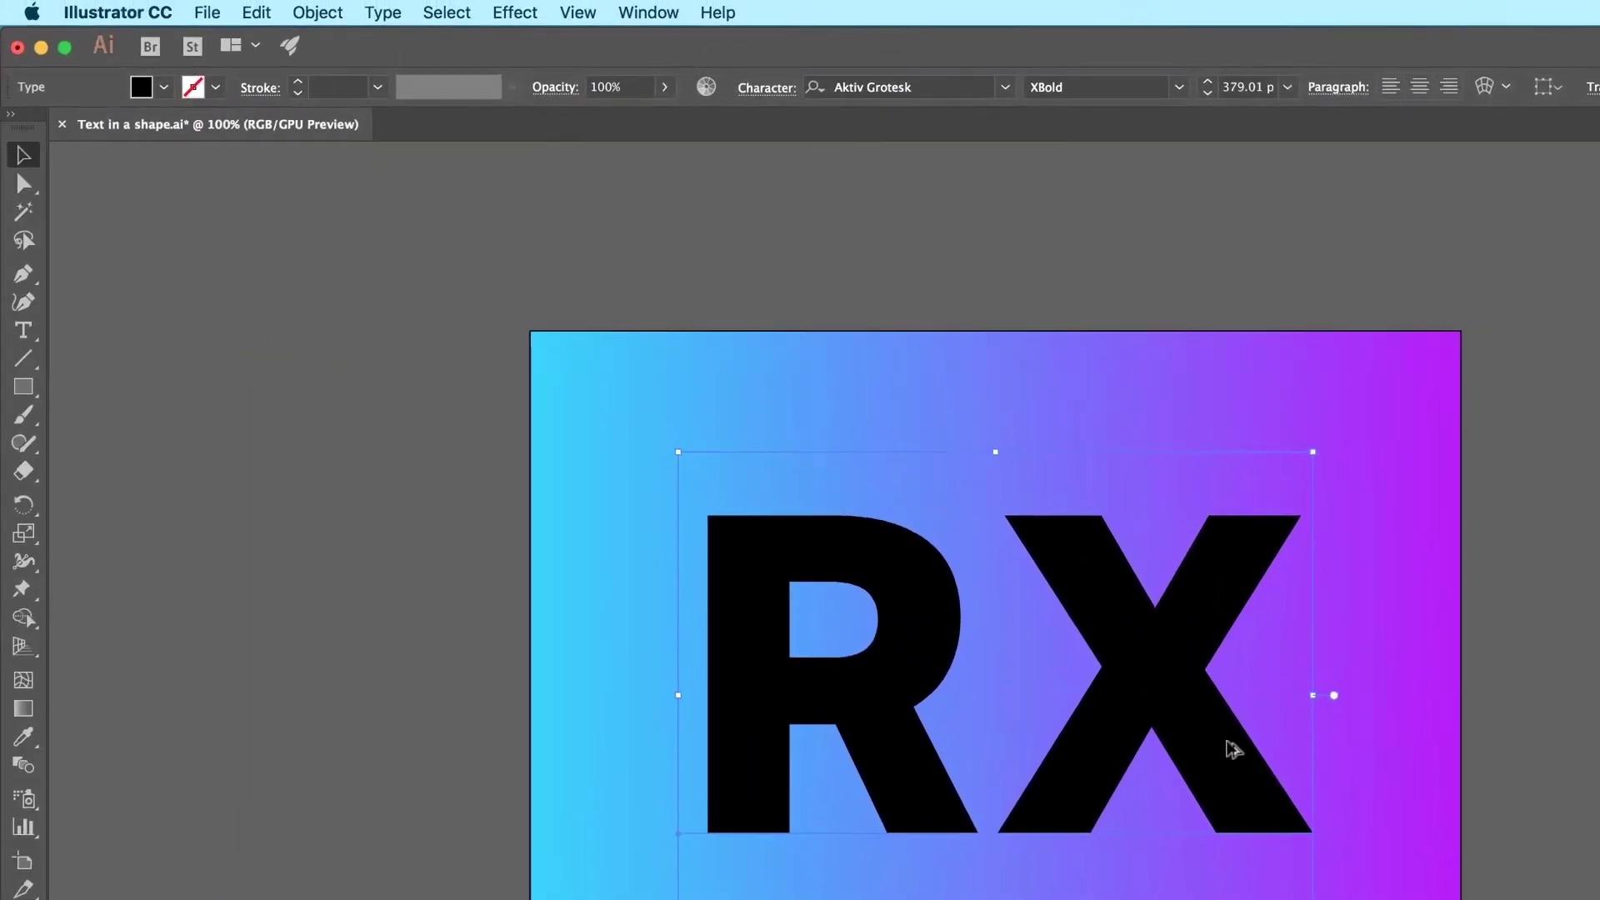
# - Alt-drag a spare RX copy left of the artboard and convert the original to outlines
pyautogui.moveTo(1228, 743)
pyautogui.mouseDown()
pyautogui.moveTo(250, 442)
pyautogui.moveTo(235, 417)
pyautogui.mouseUp()
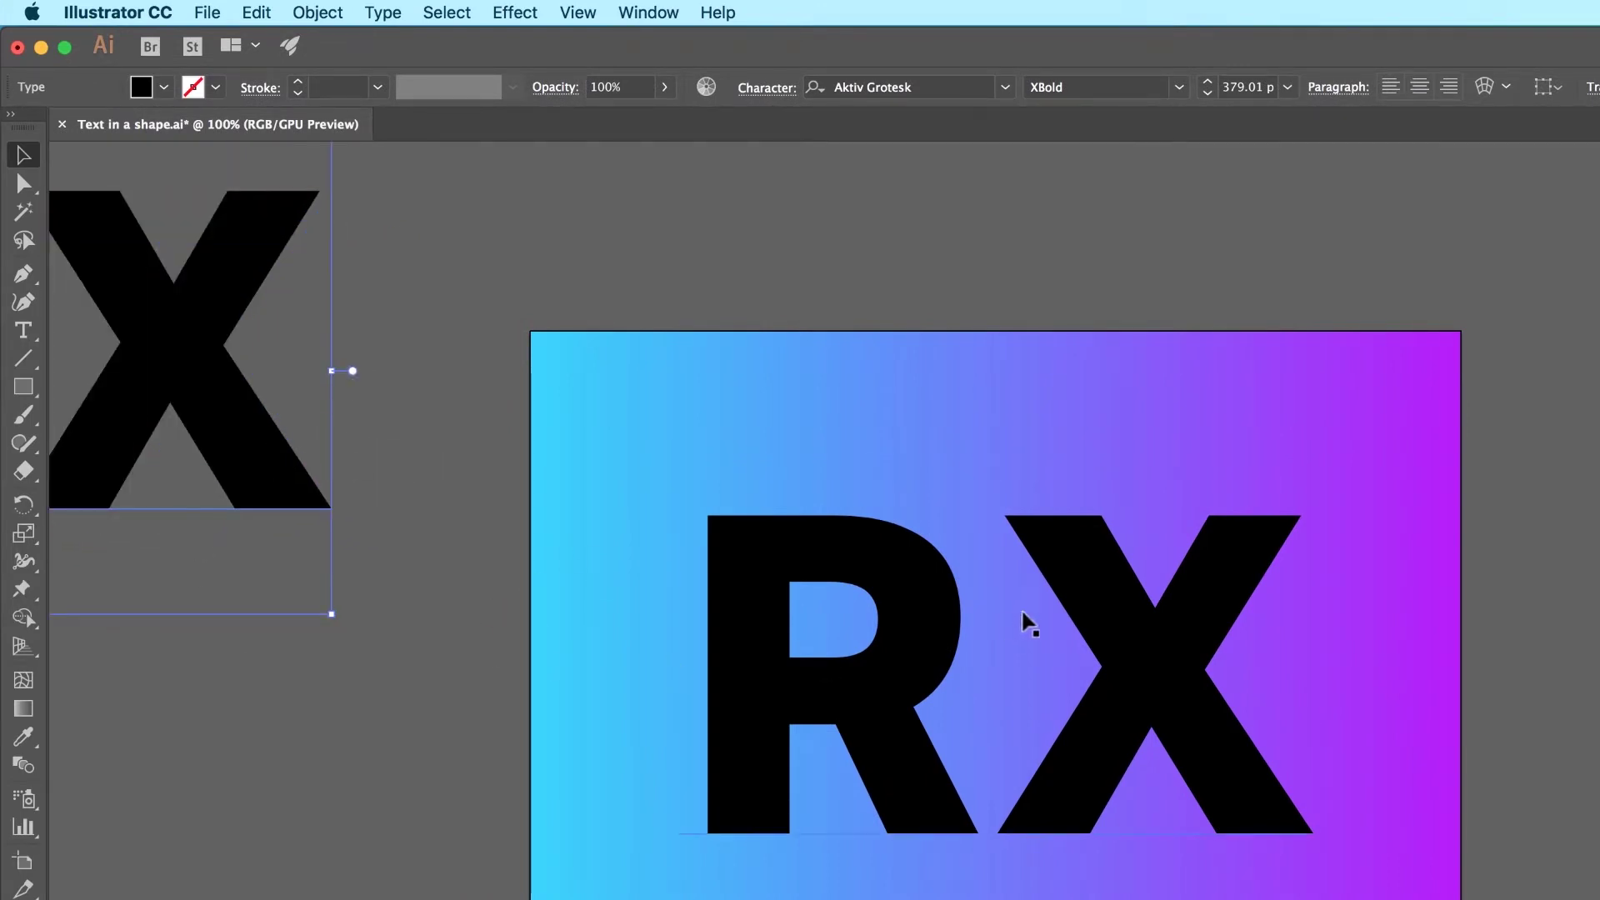
pyautogui.click(925, 620)
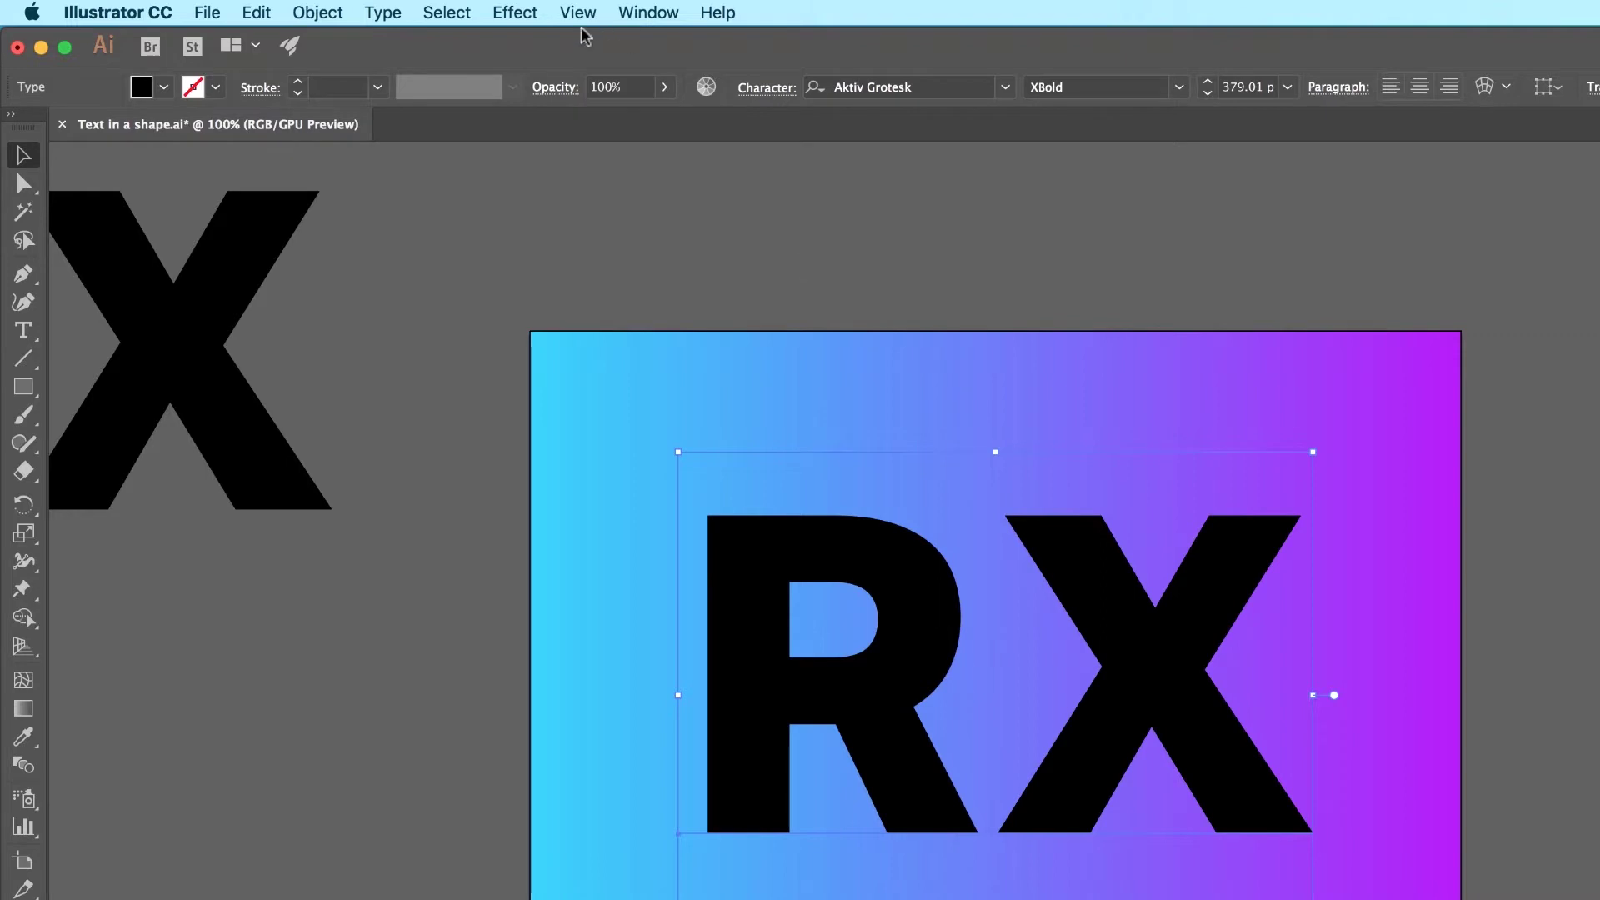
pyautogui.click(385, 13)
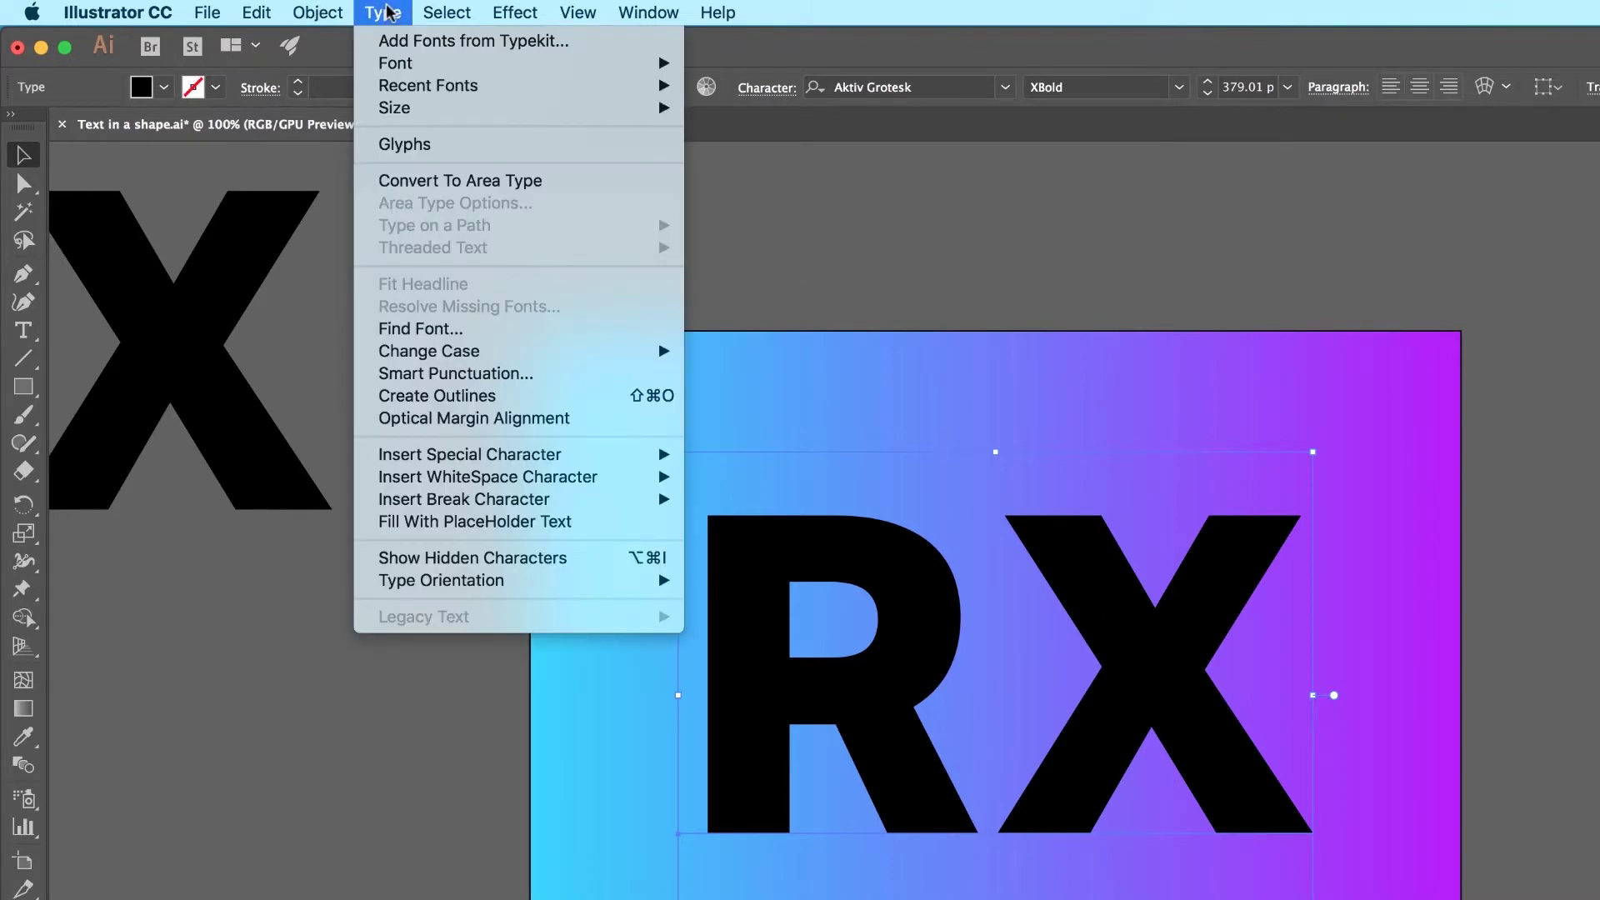
pyautogui.click(494, 395)
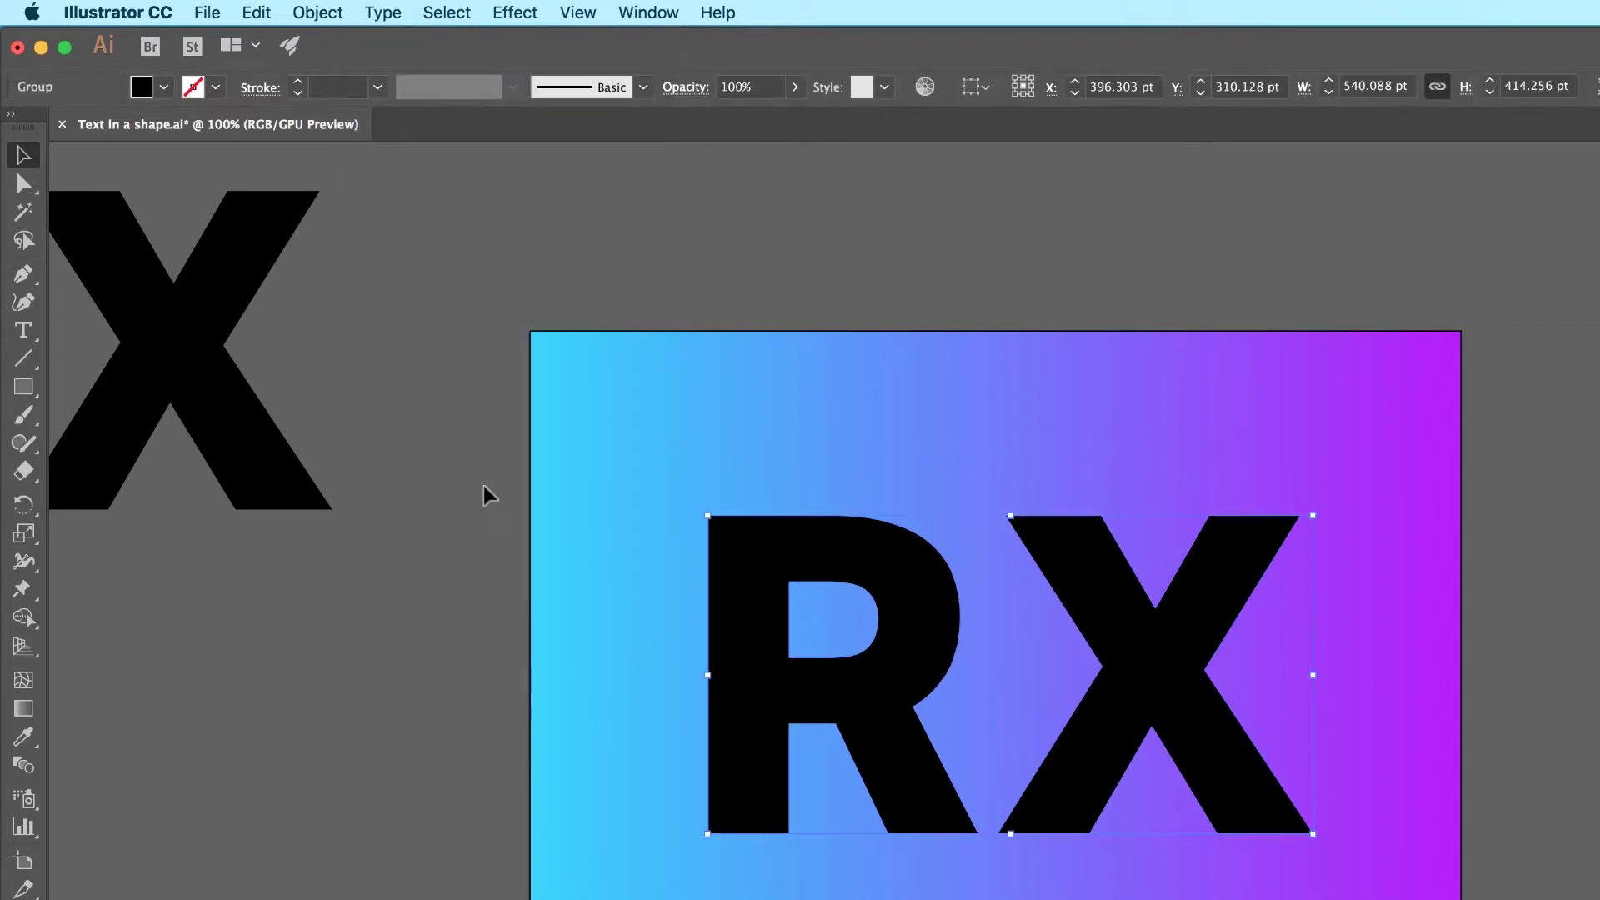
# - Ungroup the outlined RX into separate letter shapes and select the X
pyautogui.click(488, 500)
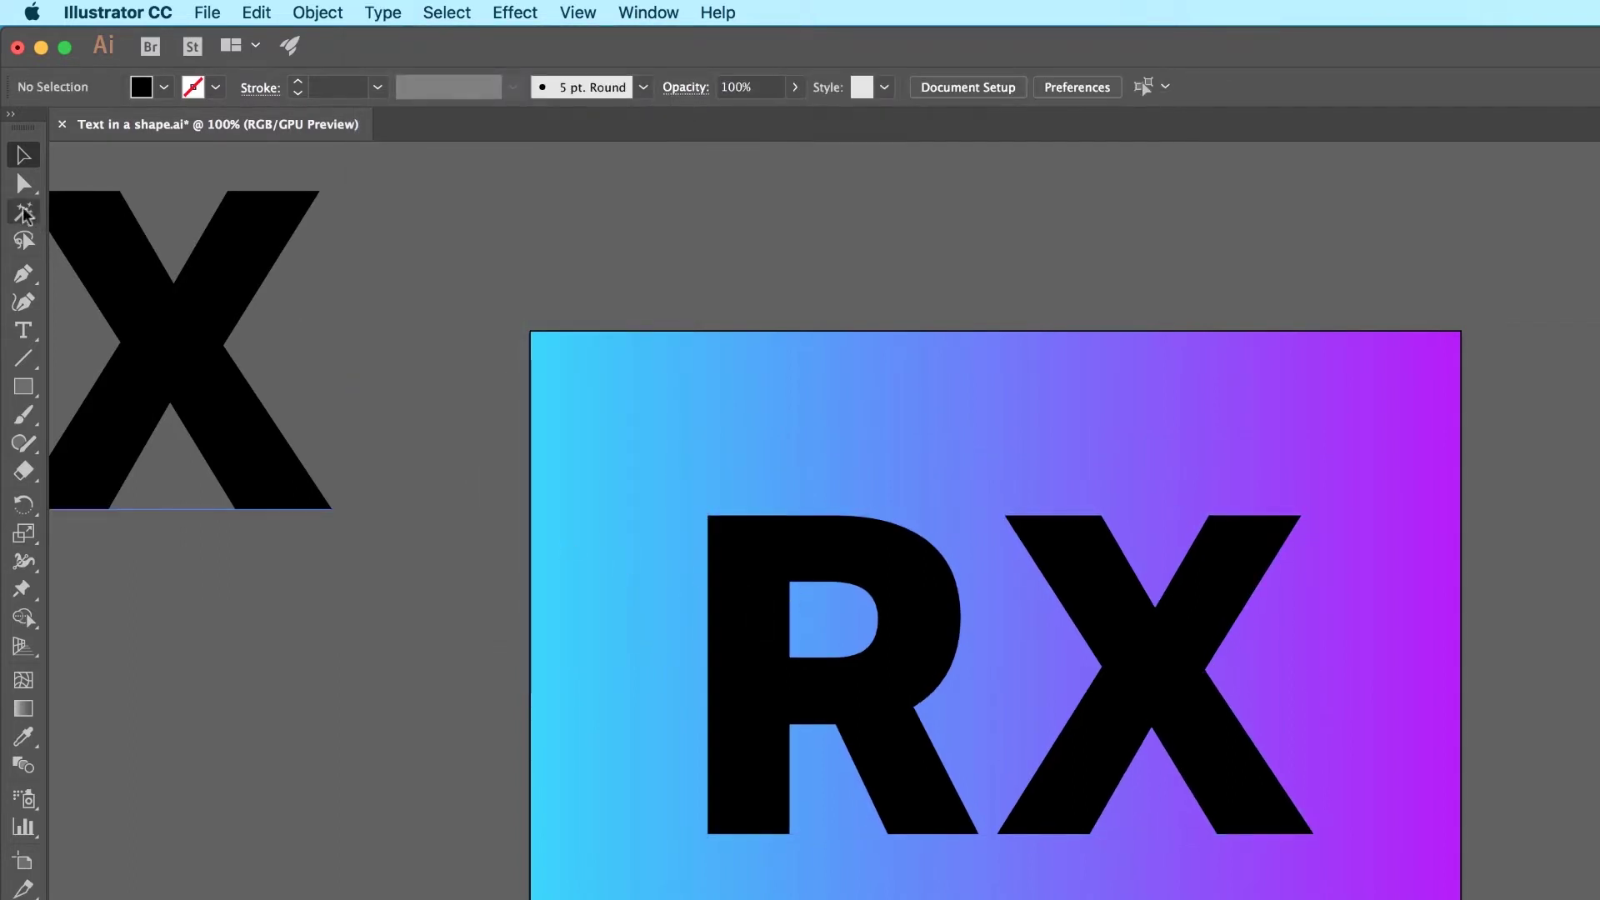
pyautogui.click(717, 533)
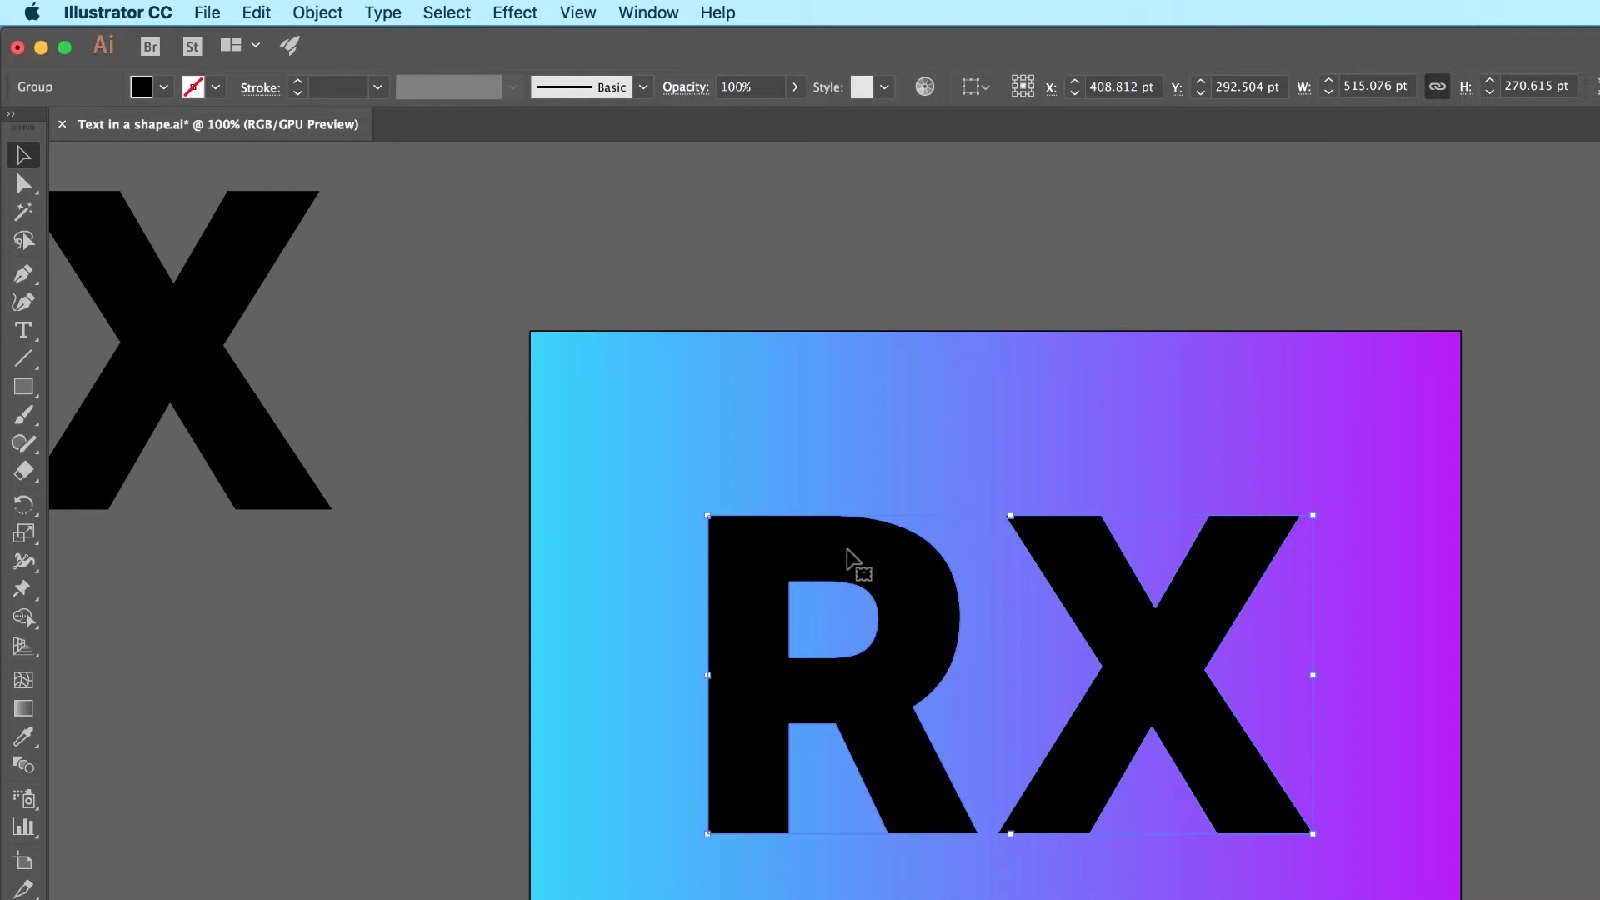
pyautogui.rightClick(907, 554)
pyautogui.click(964, 747)
pyautogui.click(1070, 600)
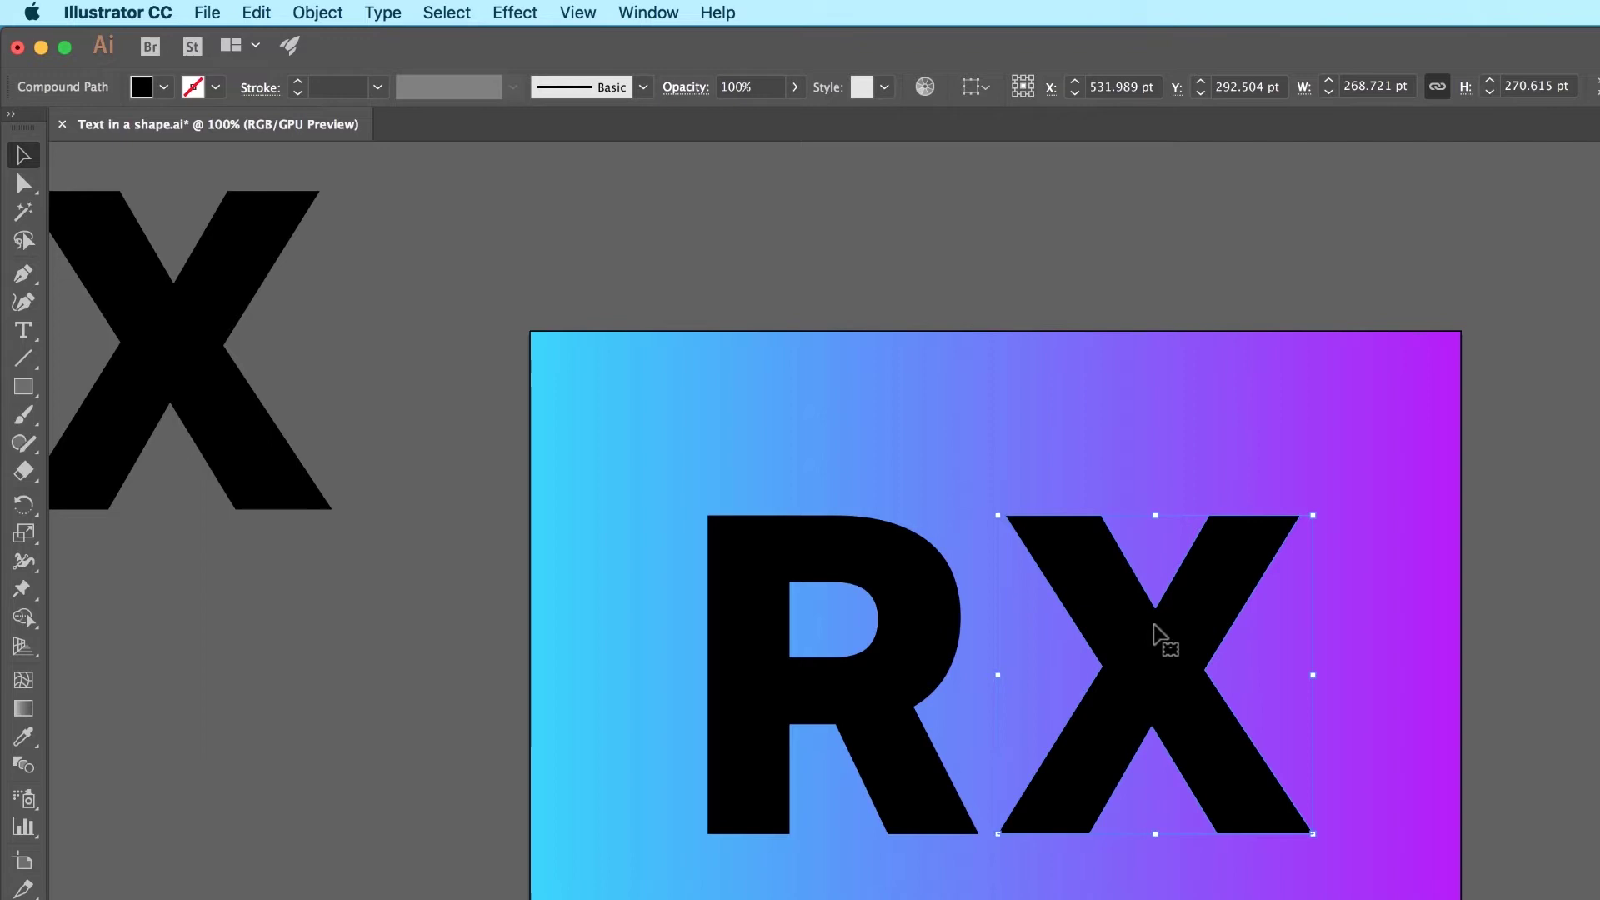
# - Try flowing Area Type into the X and dismiss the compound-path warning
pyautogui.click(24, 334)
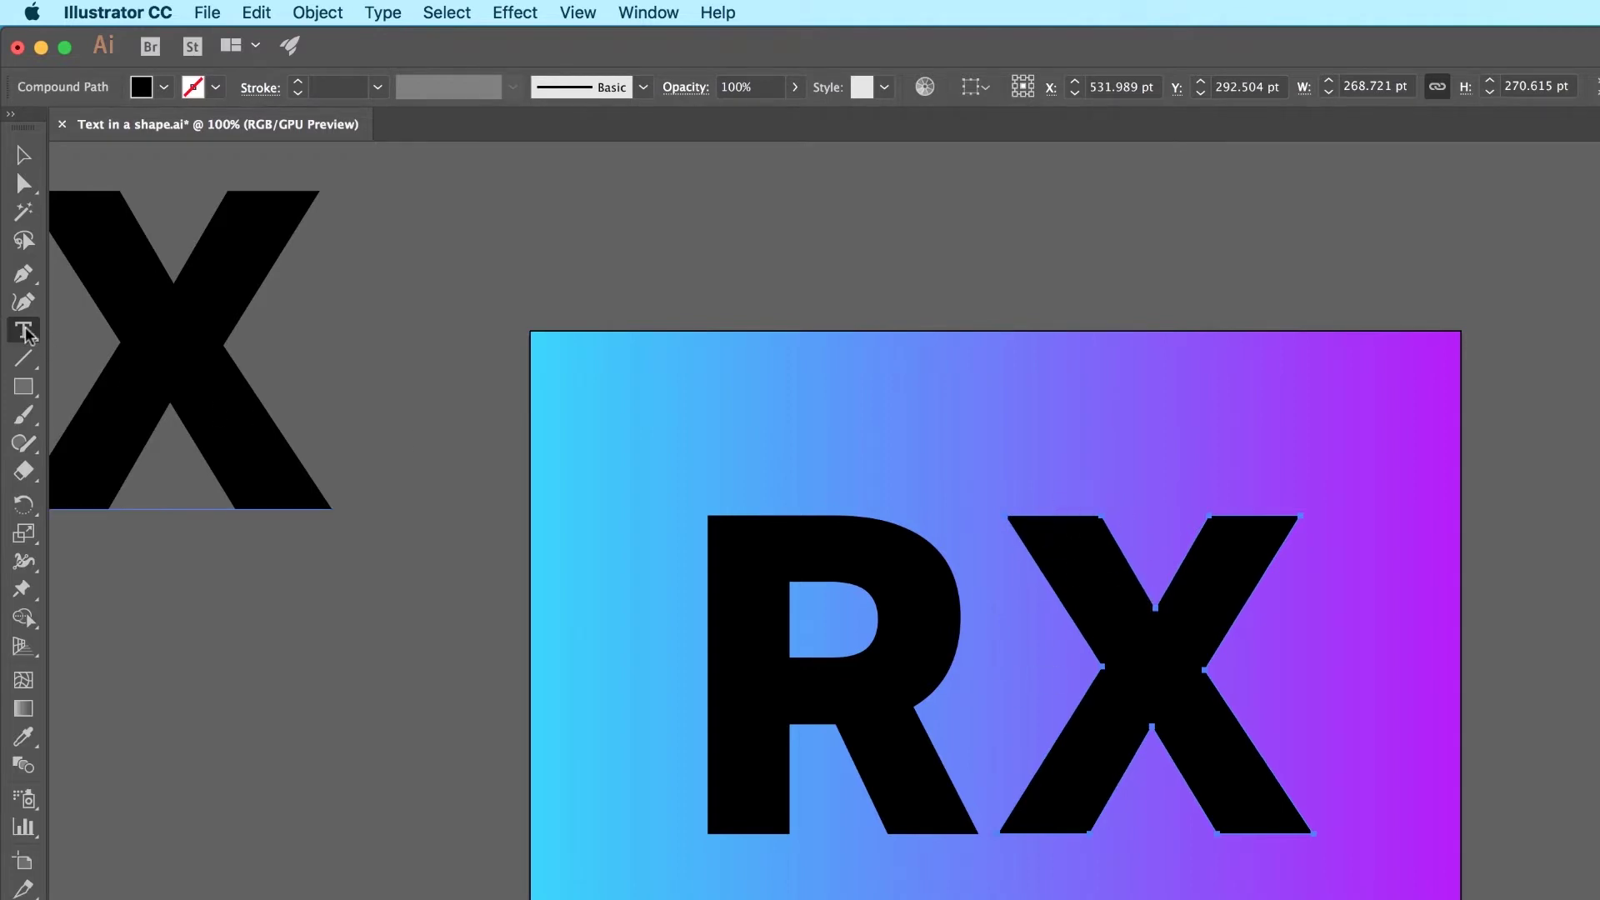
pyautogui.moveTo(28, 335); pyautogui.dragTo(136, 367)
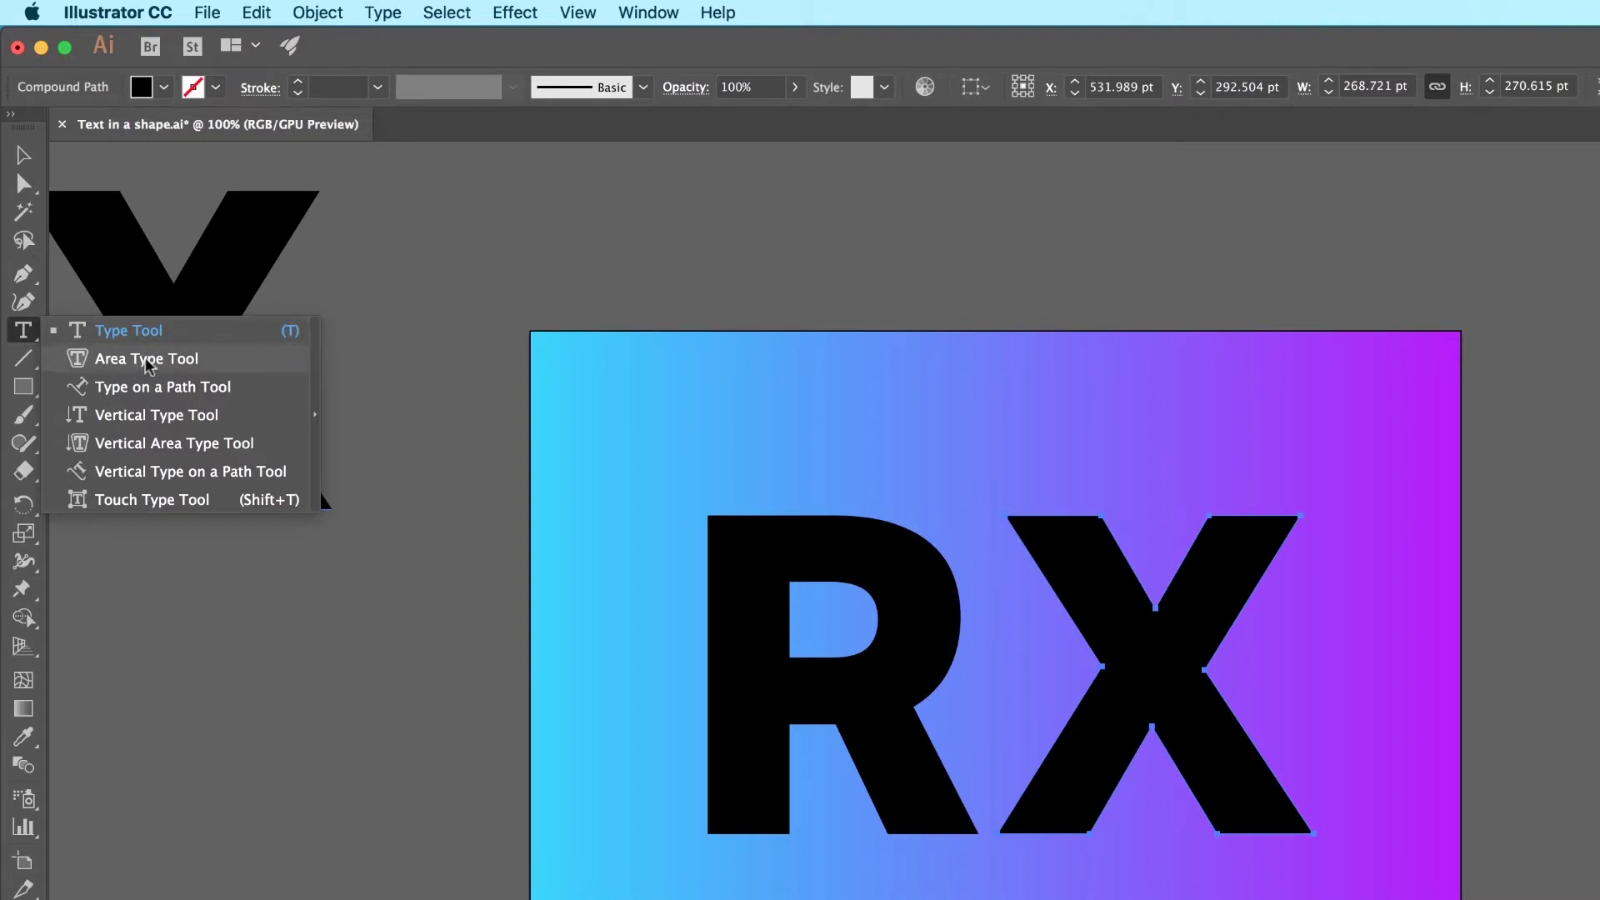
pyautogui.click(134, 357)
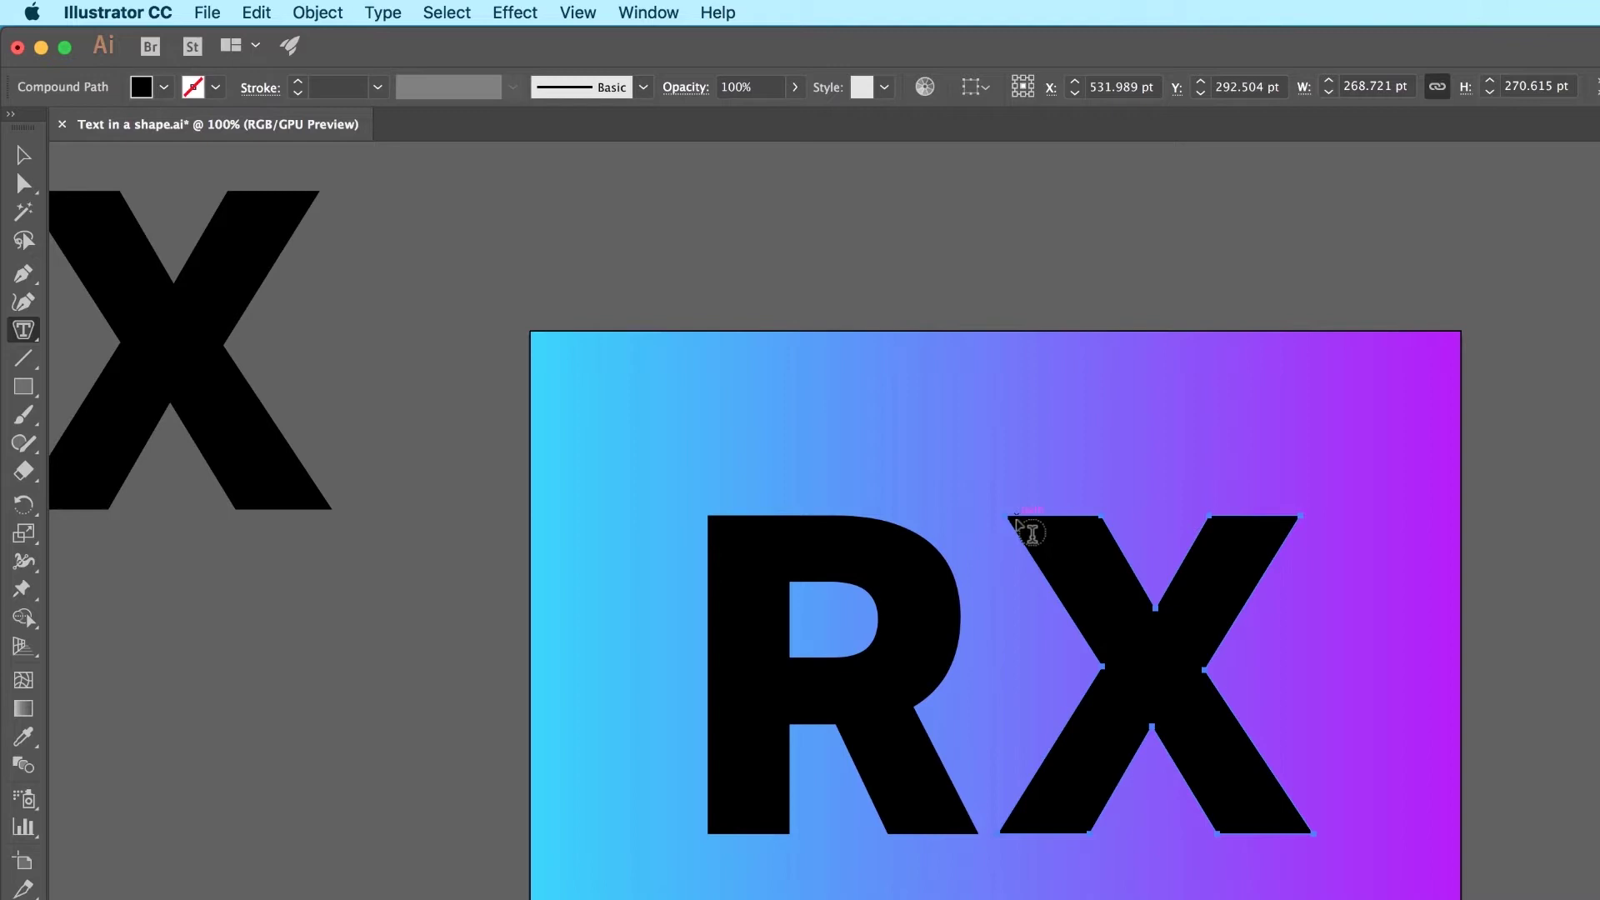
pyautogui.click(1031, 533)
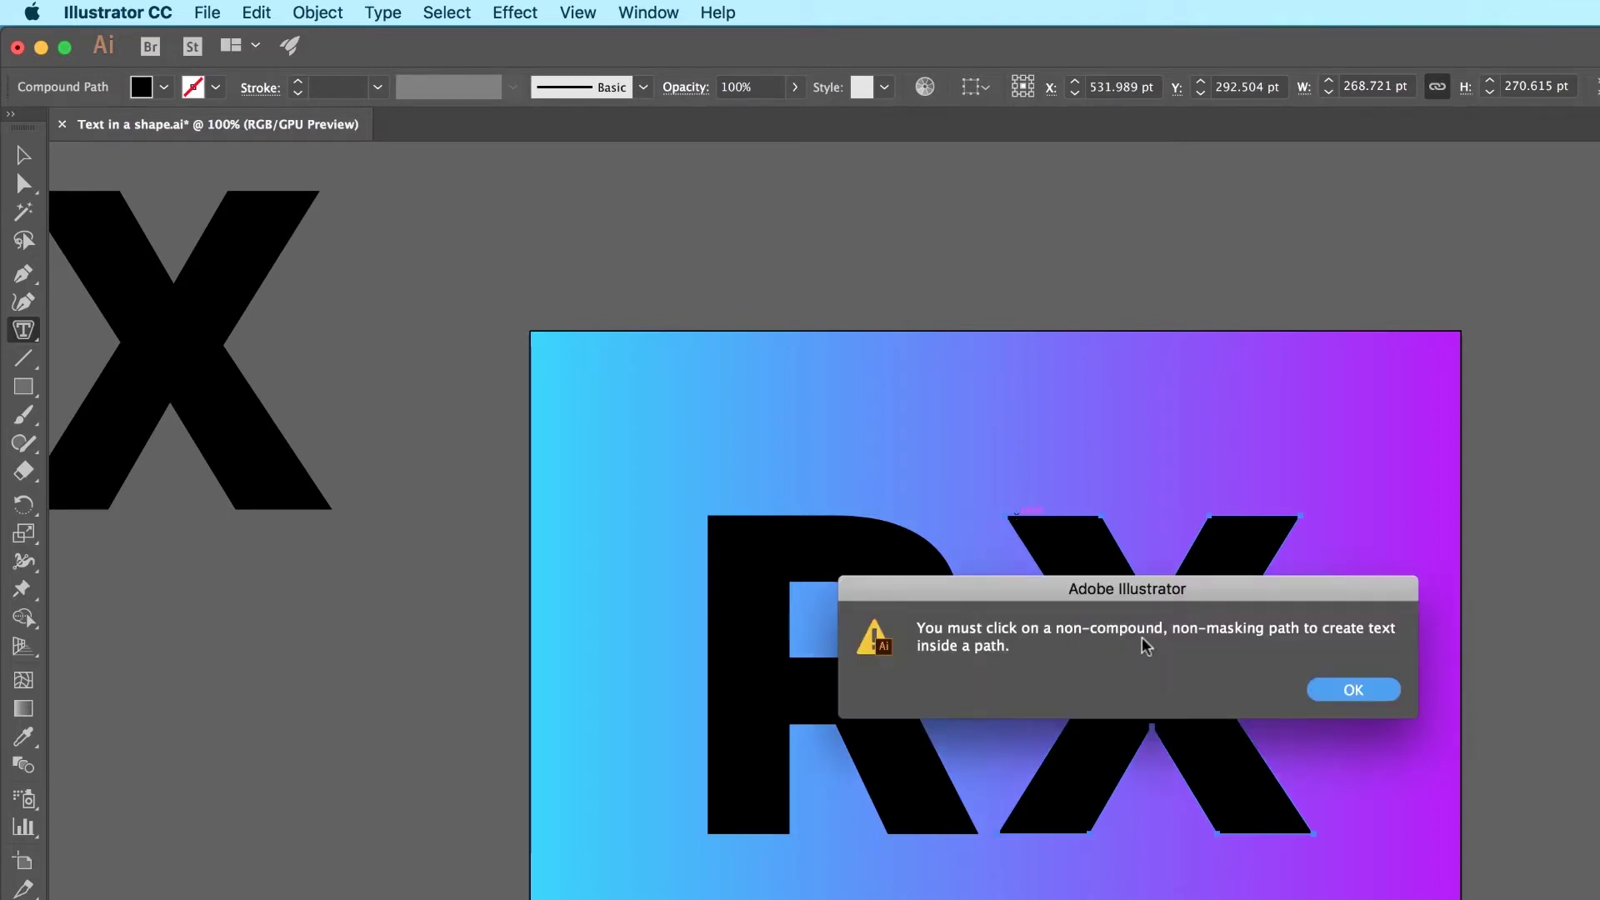
pyautogui.click(1354, 690)
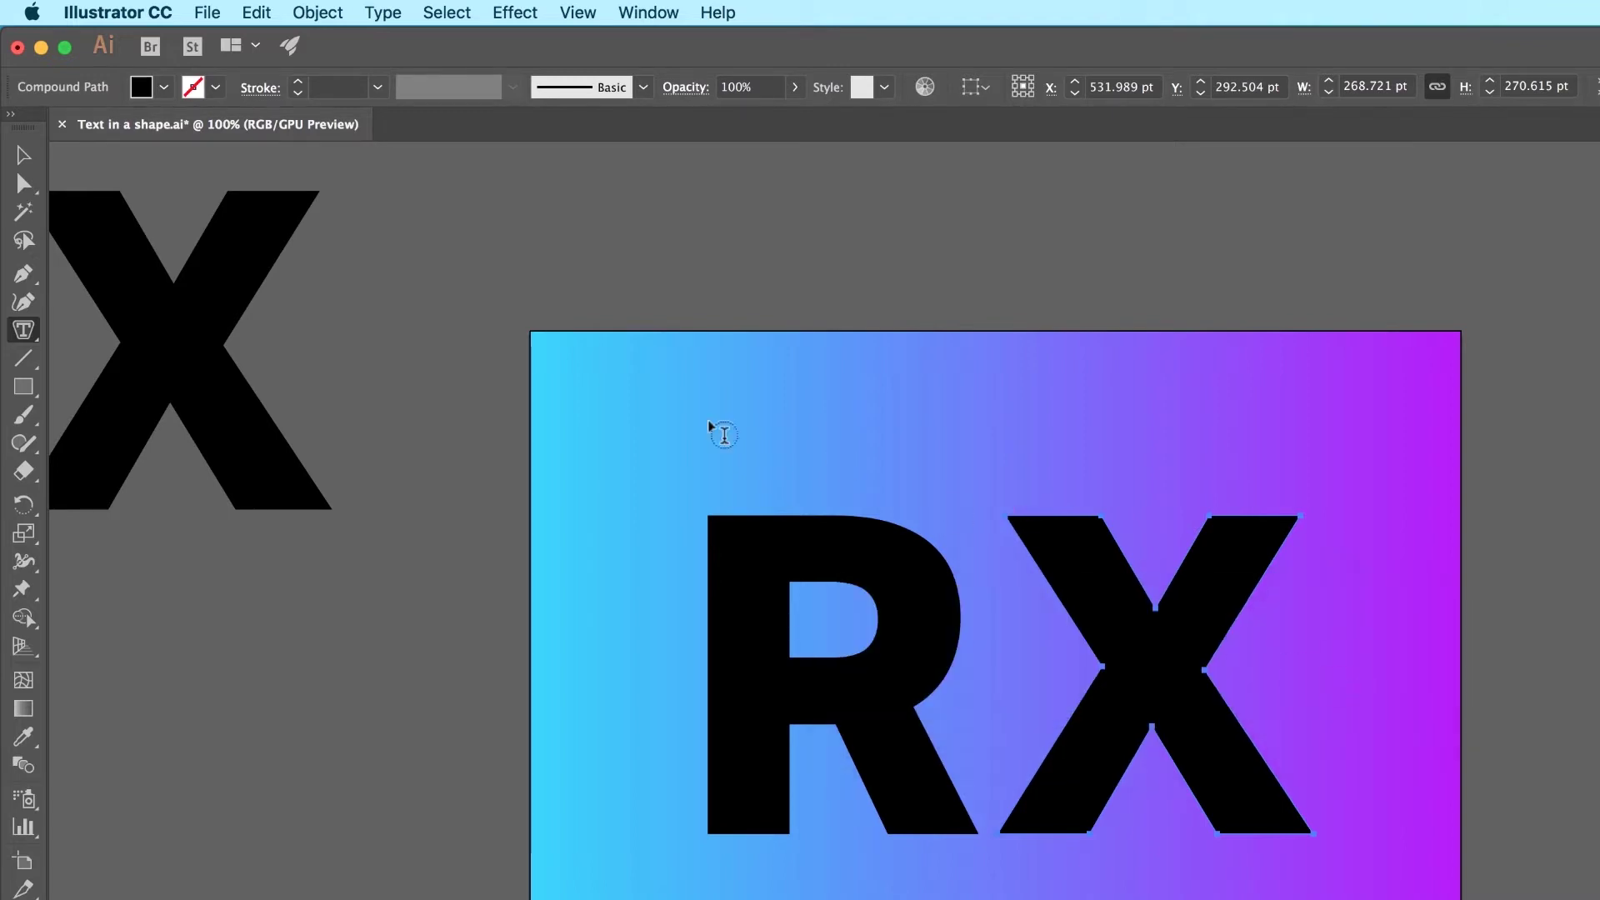
# - Release the X letter's compound path into a plain path
pyautogui.press('v')
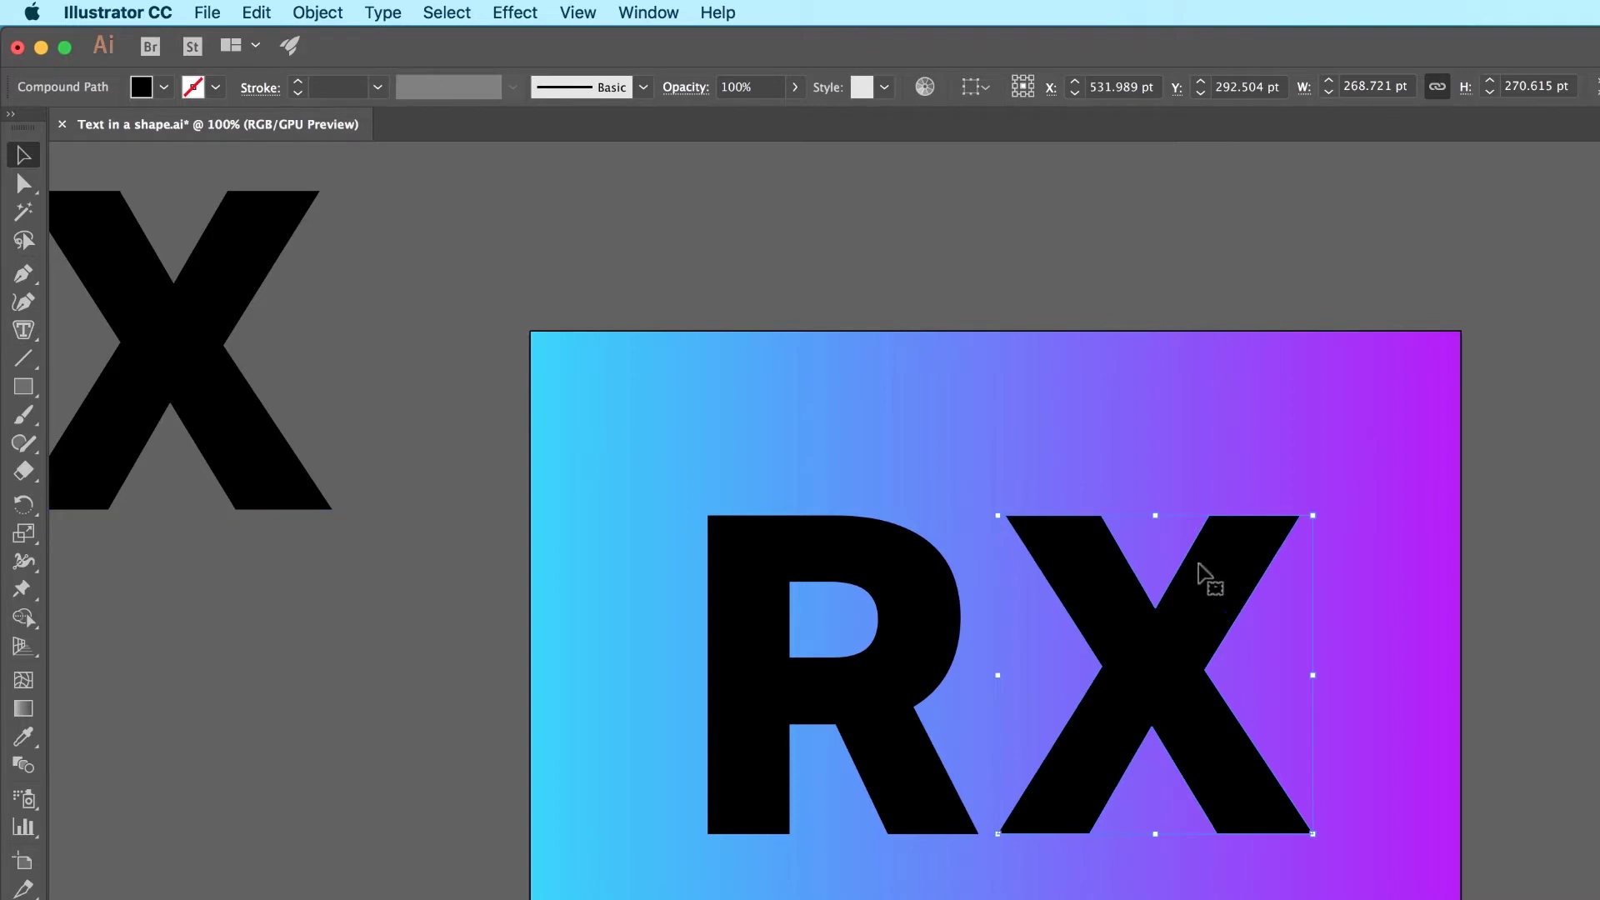
pyautogui.rightClick(1214, 567)
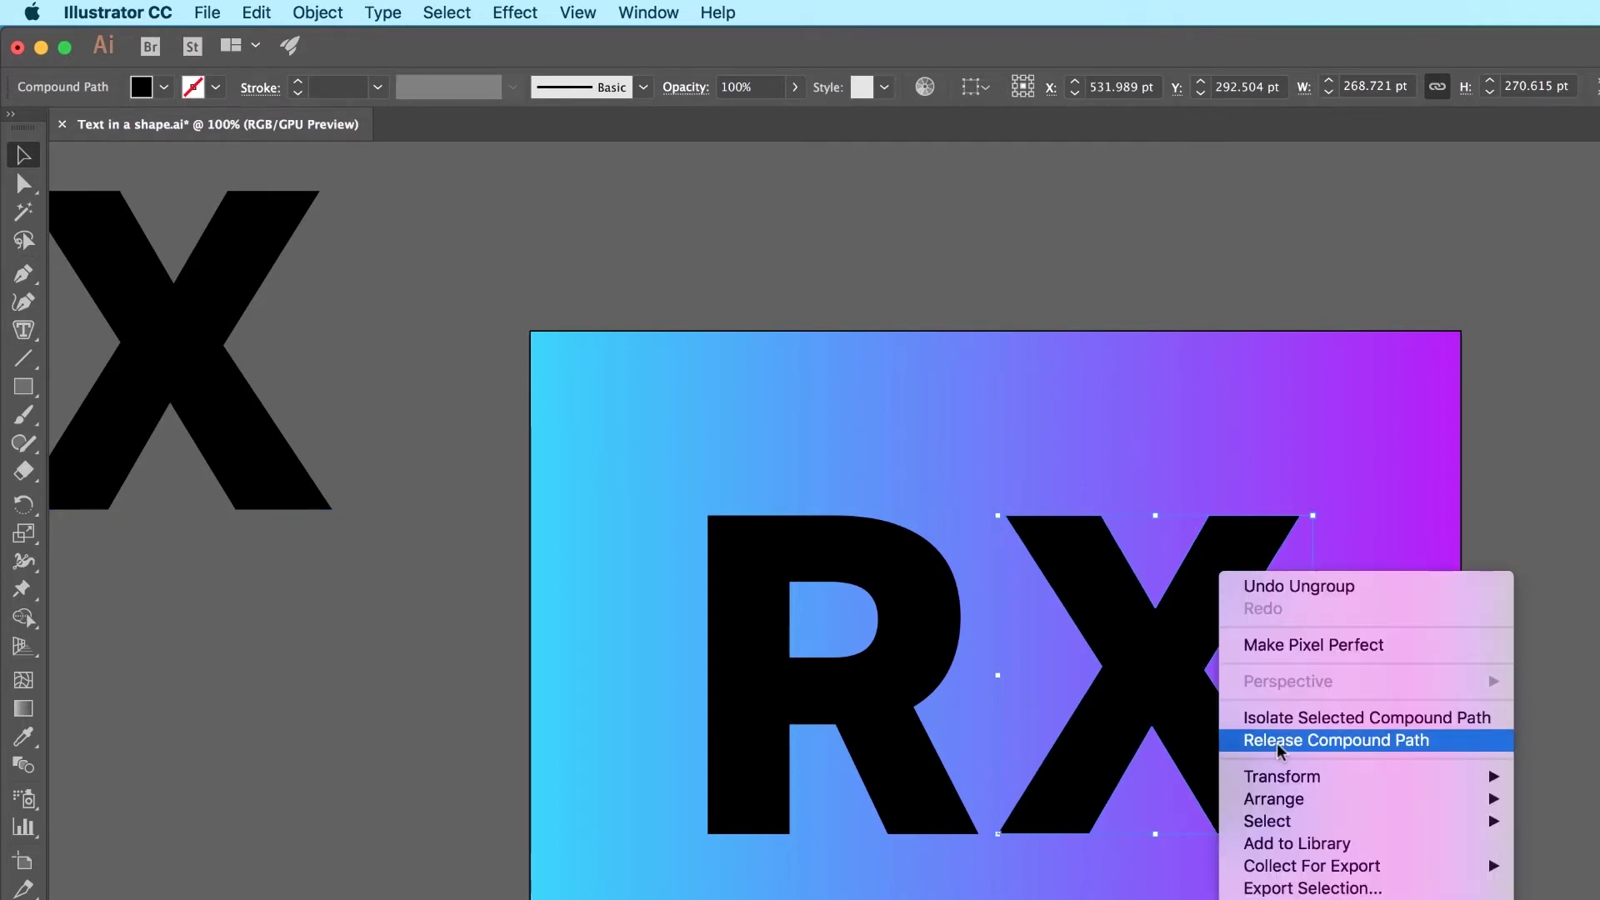
pyautogui.click(1304, 742)
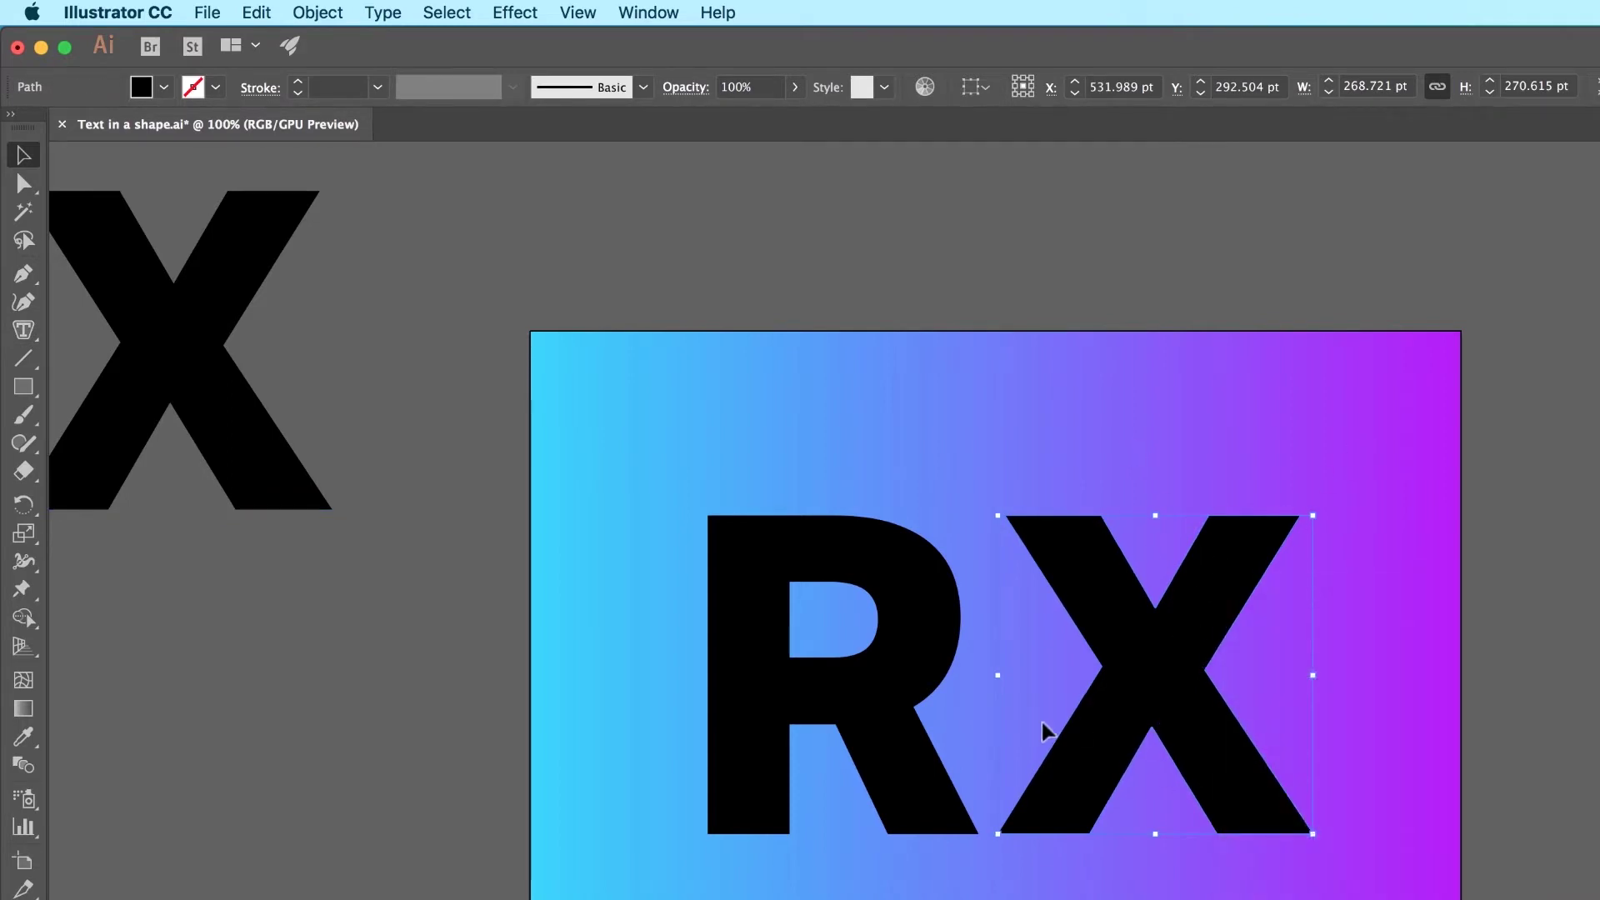
# - Fill the X with placeholder text set in Open Sans Regular, aligned left
pyautogui.click(35, 331)
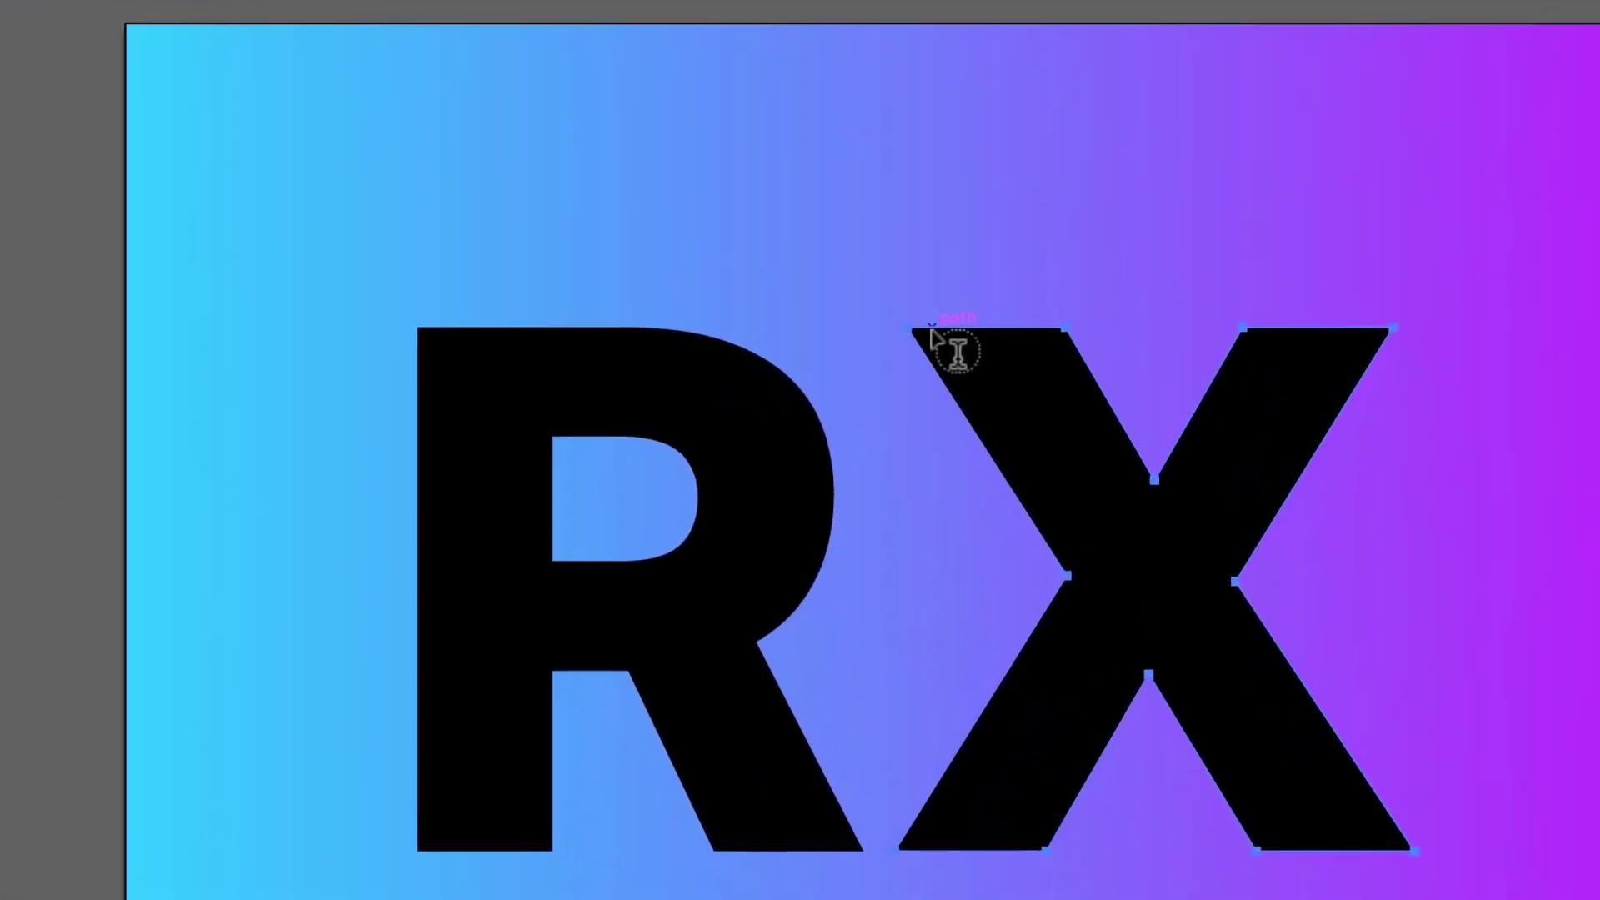
pyautogui.click(932, 333)
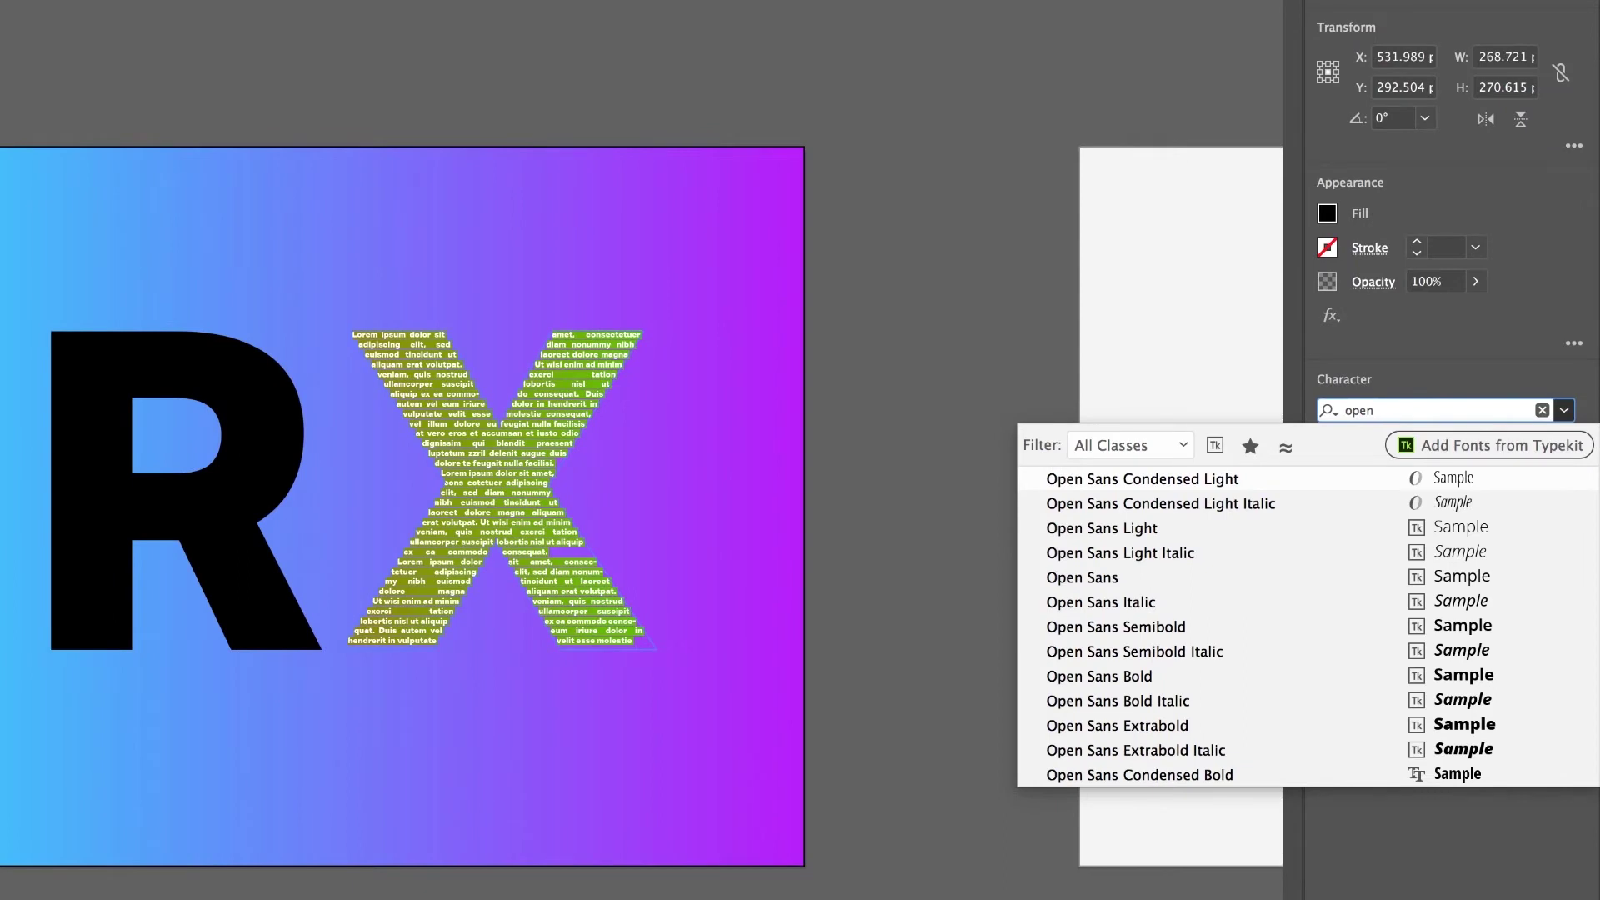
pyautogui.click(1260, 578)
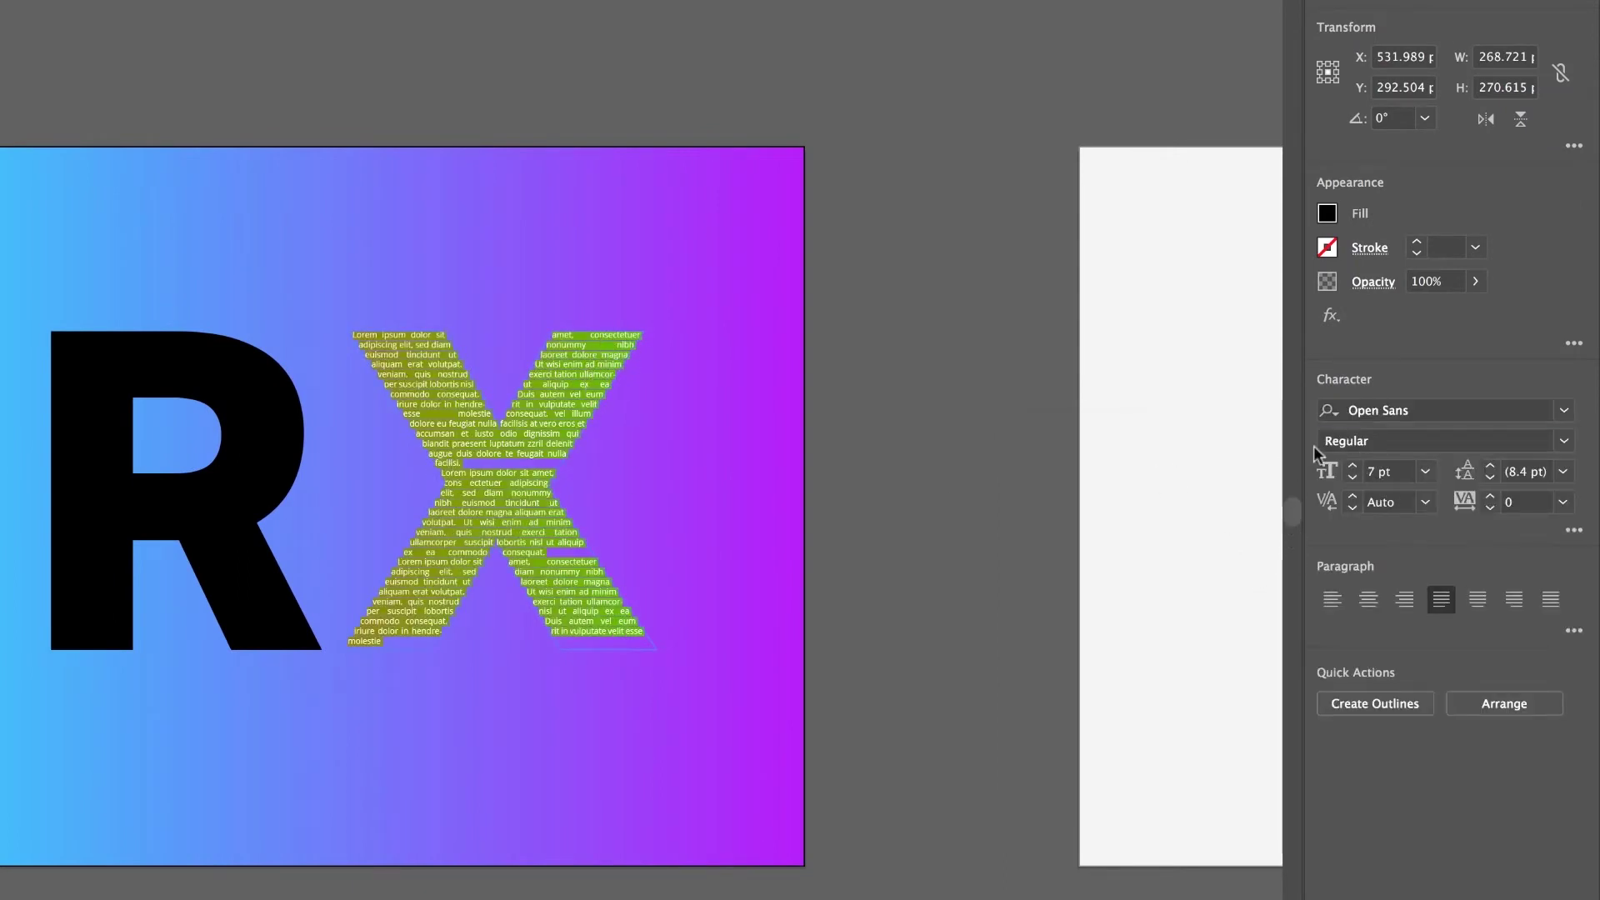
pyautogui.scroll(2, 1351, 471)
pyautogui.scroll(2, 1351, 471)
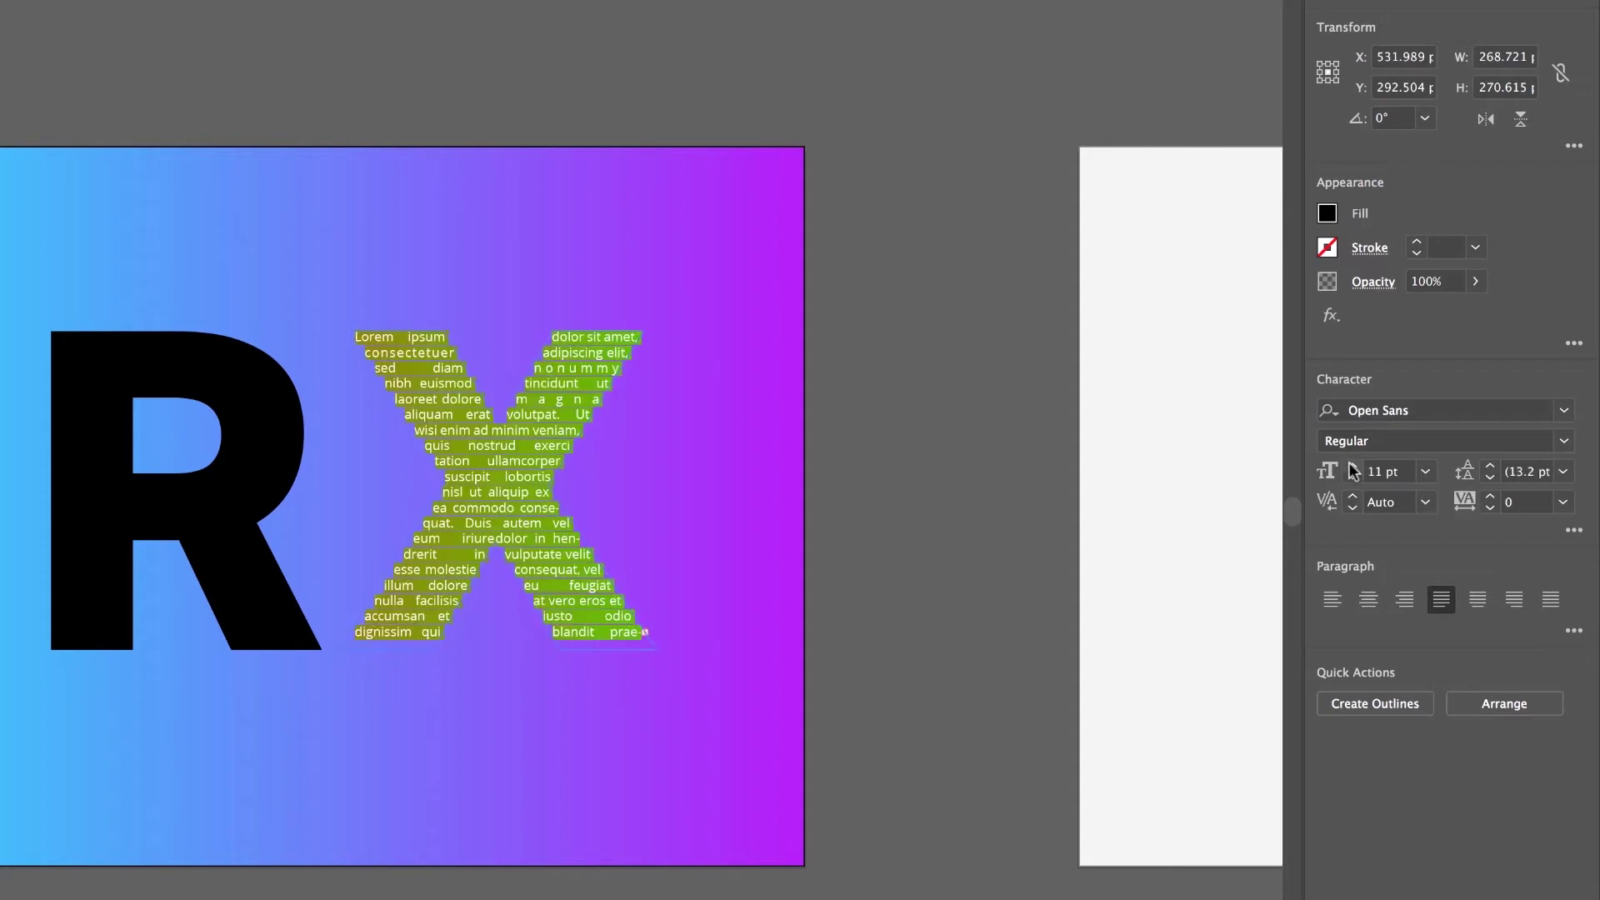
pyautogui.click(1333, 599)
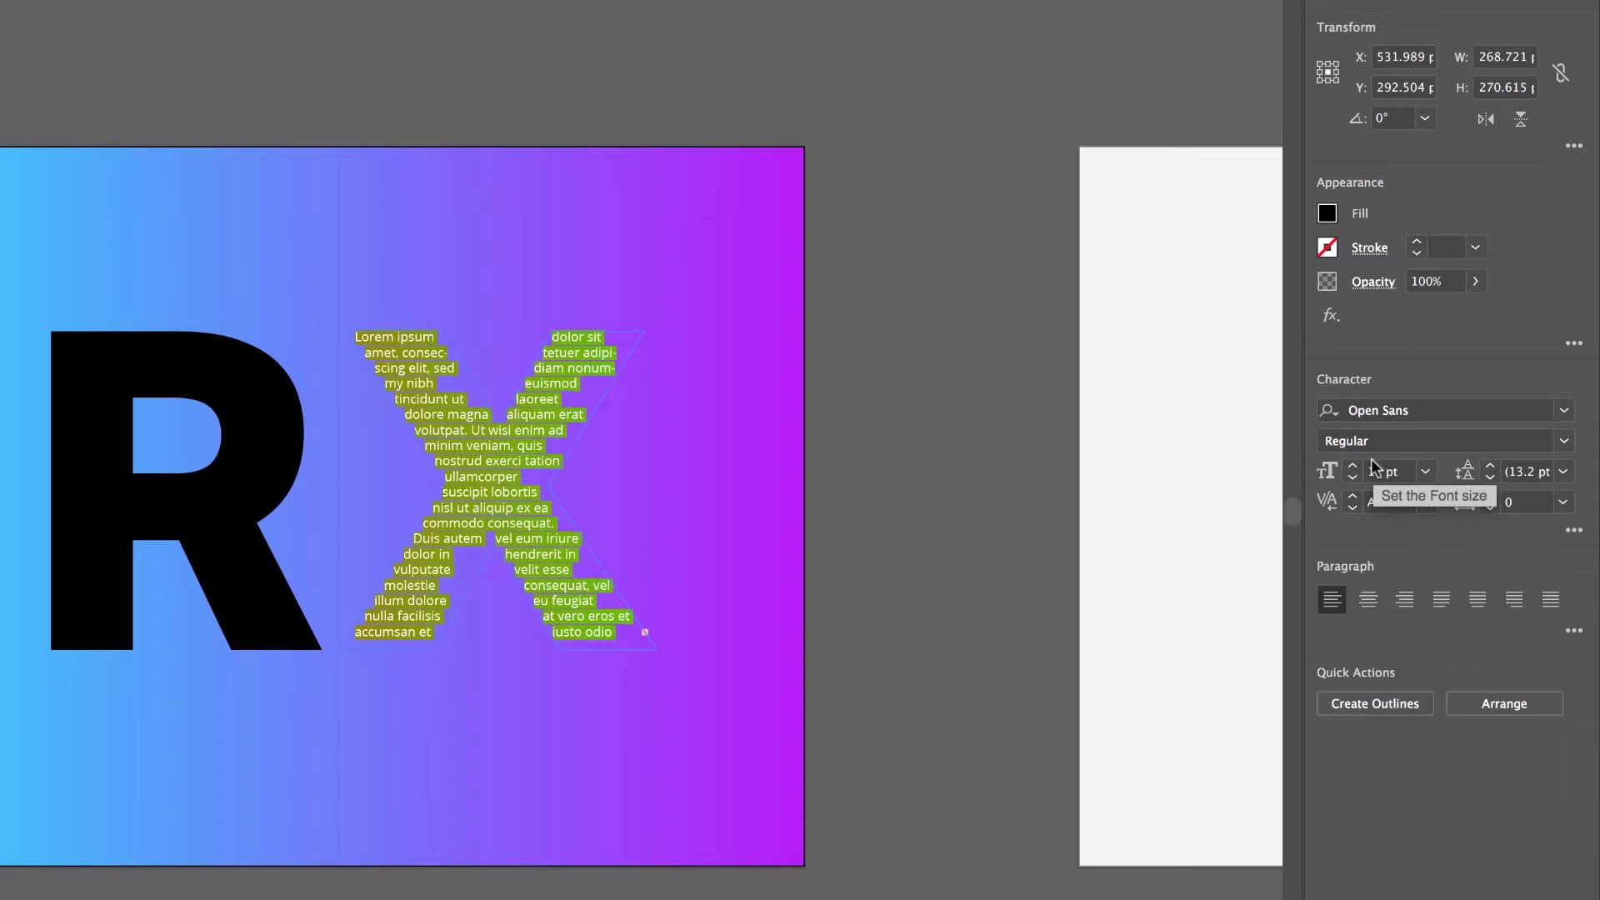
# - Reduce the X text to 7 pt and apply Justify All Lines
pyautogui.scroll(1, 1344, 477)
pyautogui.scroll(-2, 1355, 473)
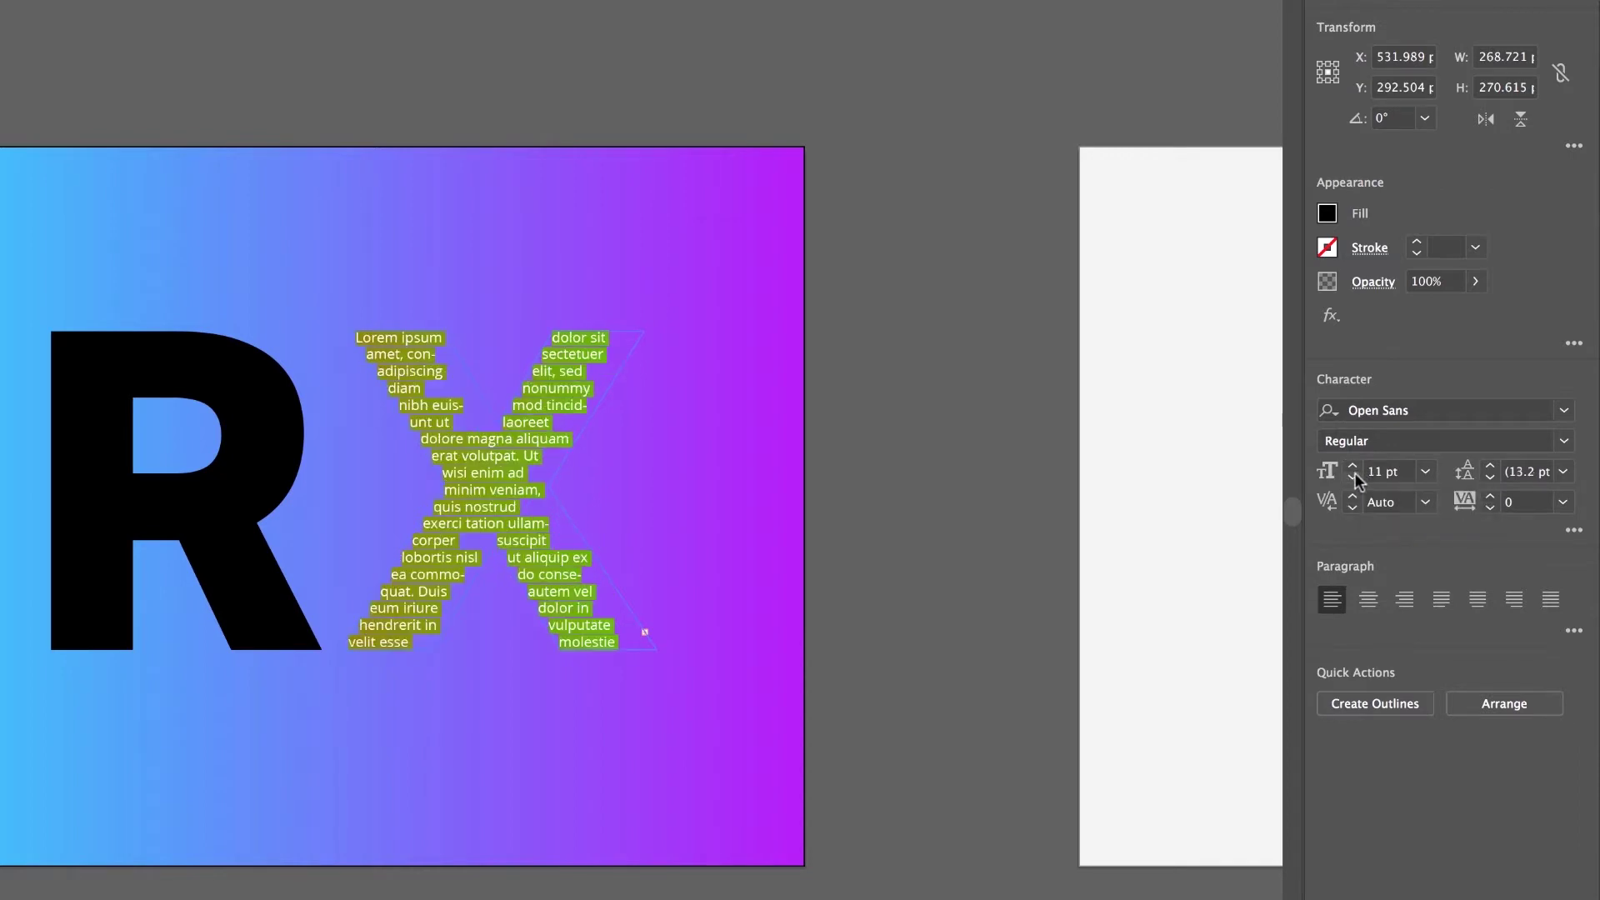
pyautogui.scroll(-1, 1355, 472)
pyautogui.scroll(-1, 1353, 478)
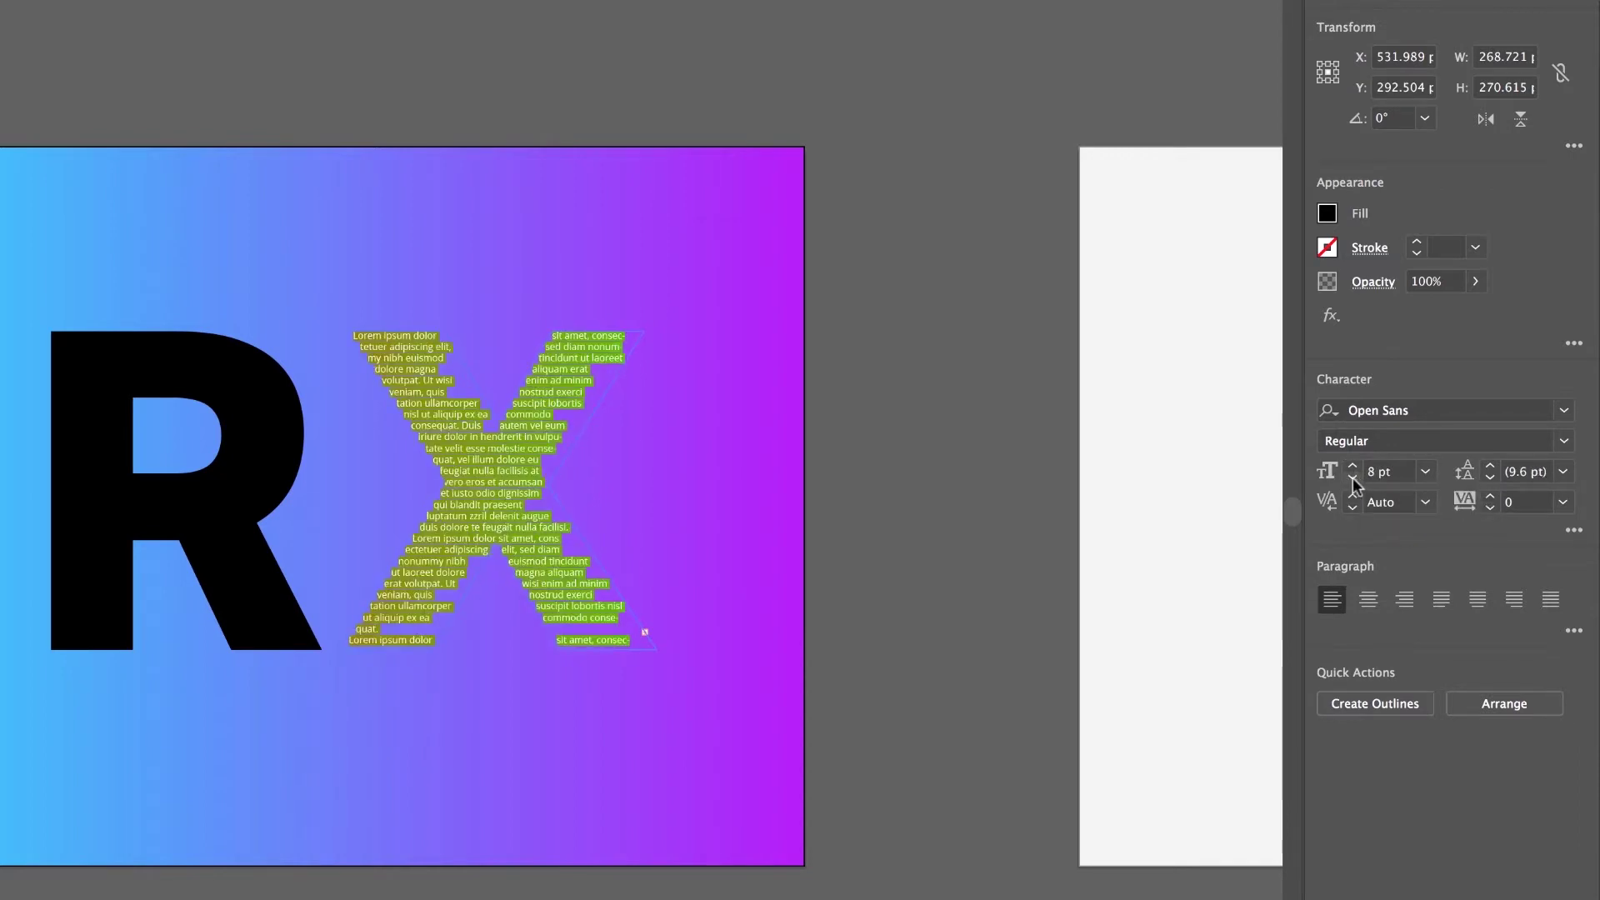
pyautogui.click(1349, 480)
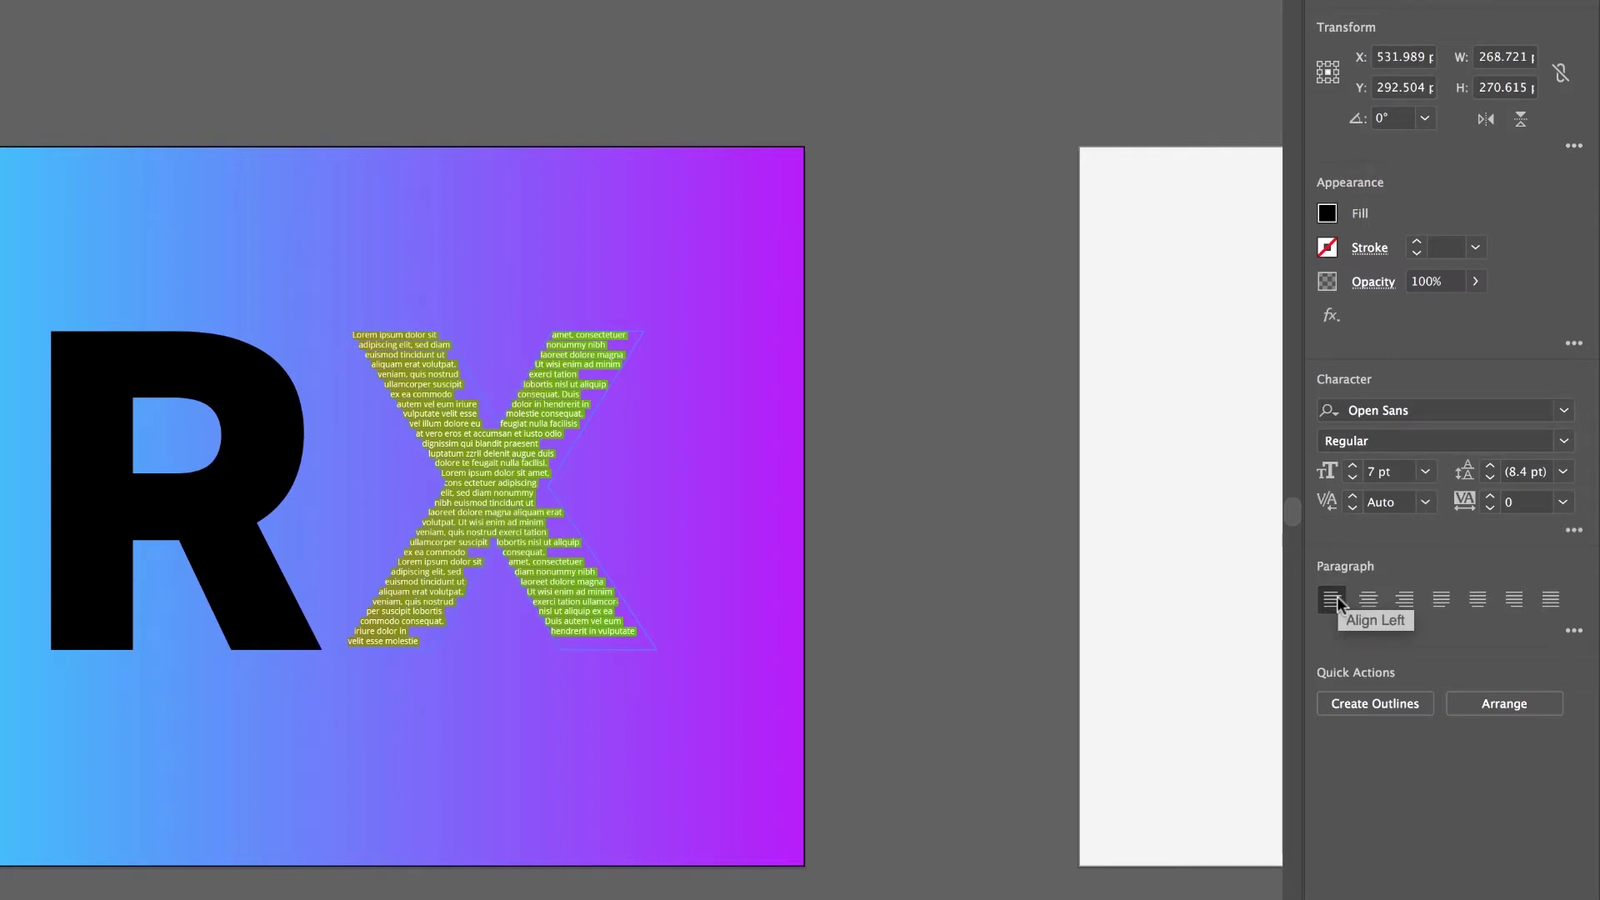
pyautogui.click(1442, 600)
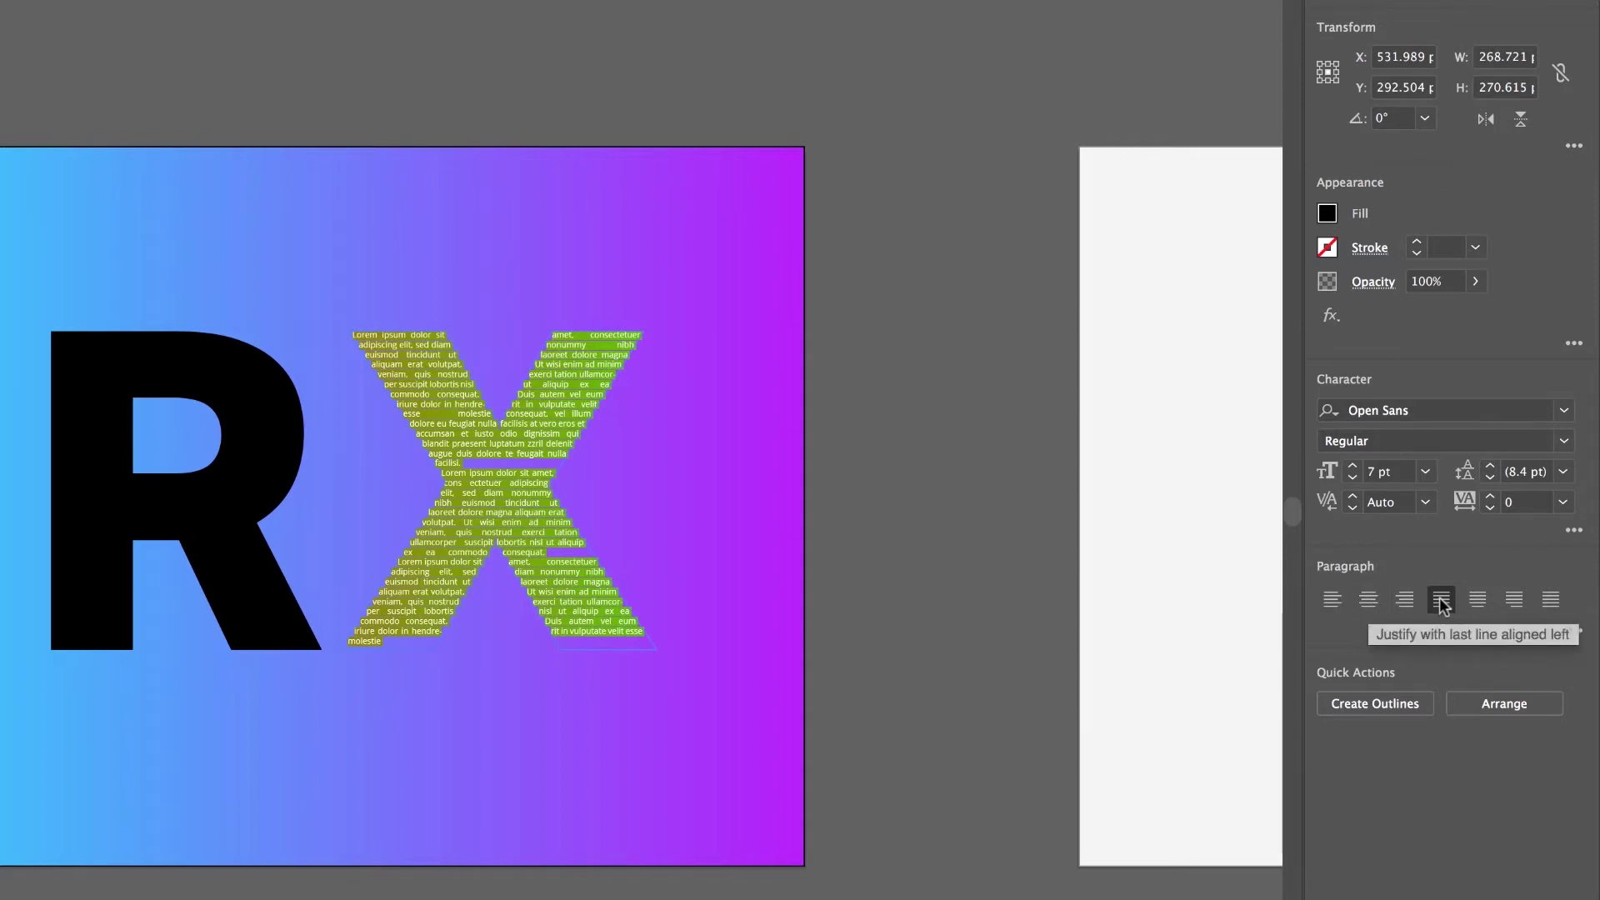
pyautogui.click(1550, 600)
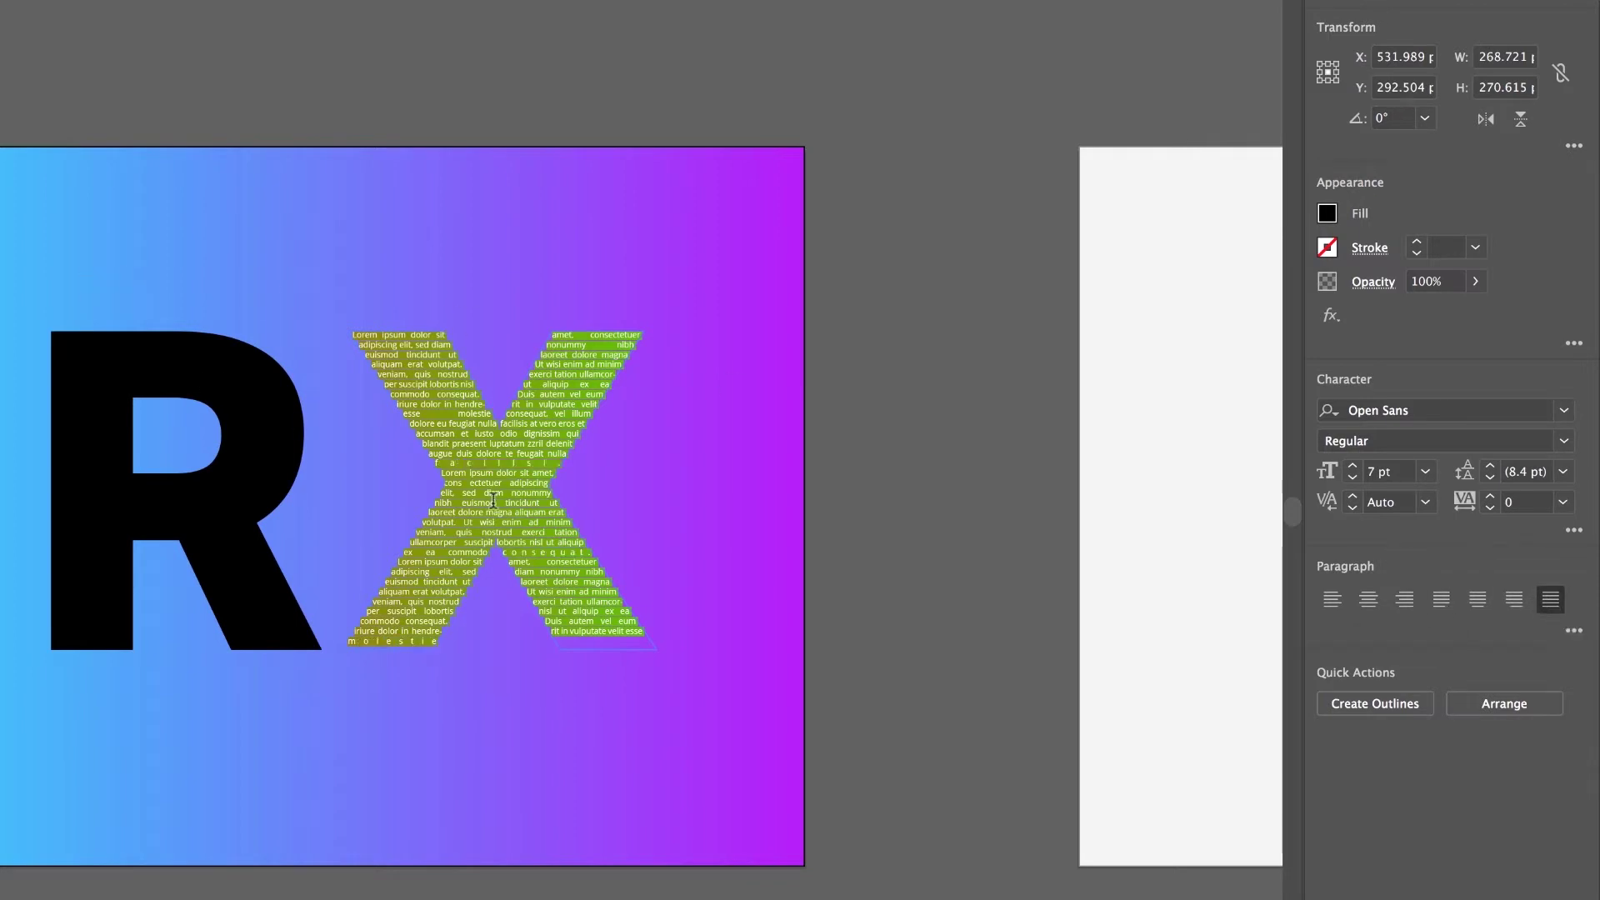
# - Zoom in on the X text and check the paragraph indent options
pyautogui.press('Escape')
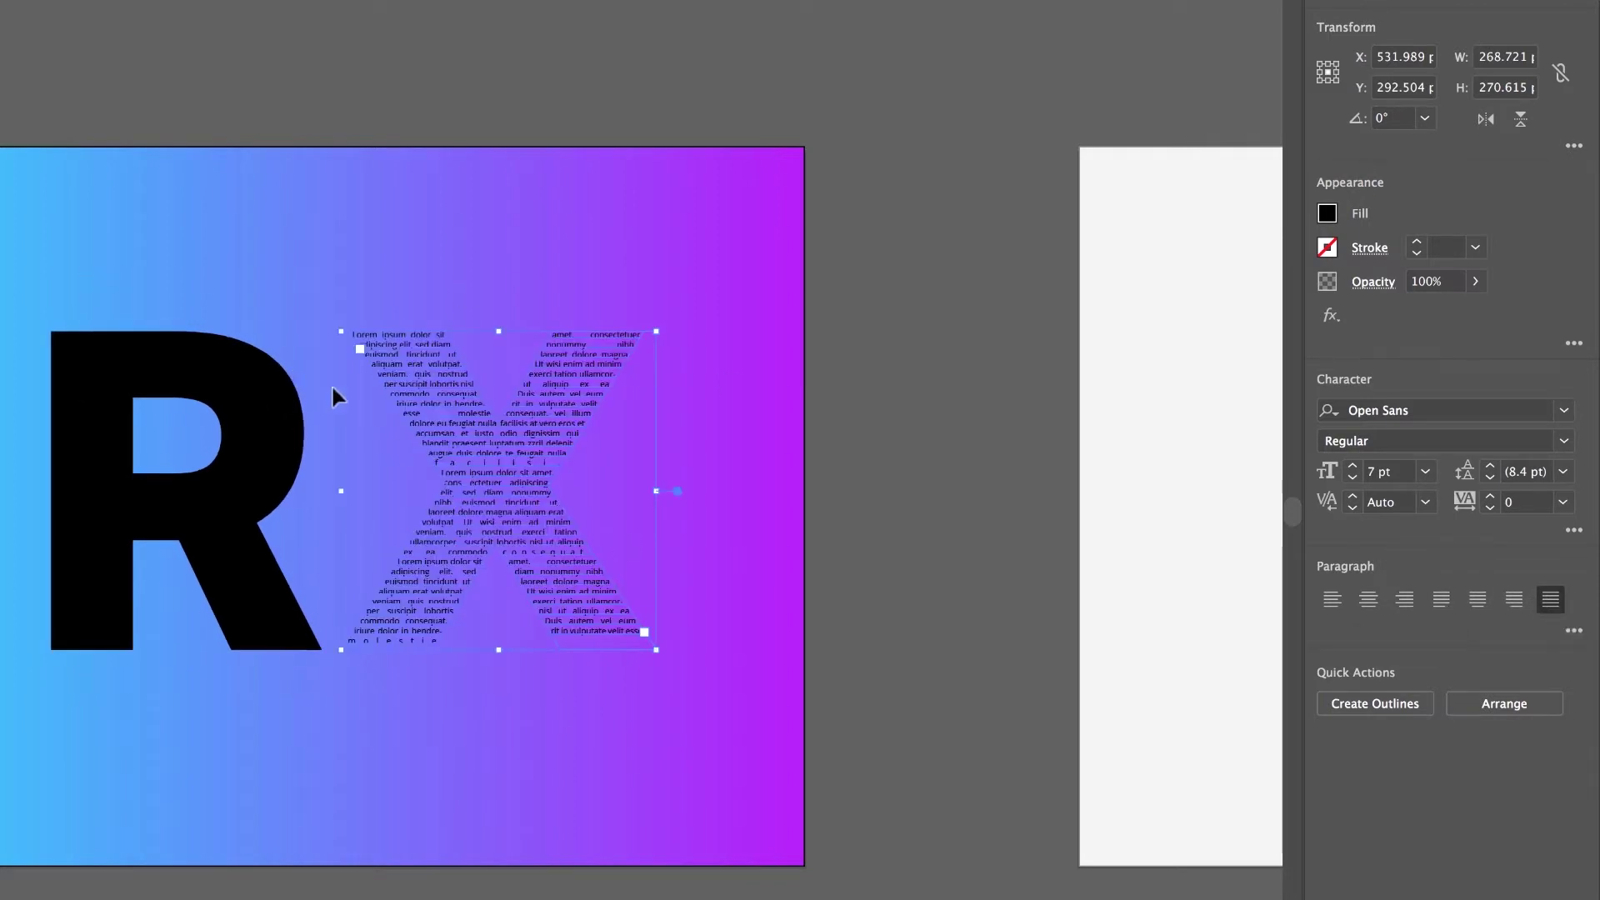
pyautogui.hotkey('ctrl', '+')
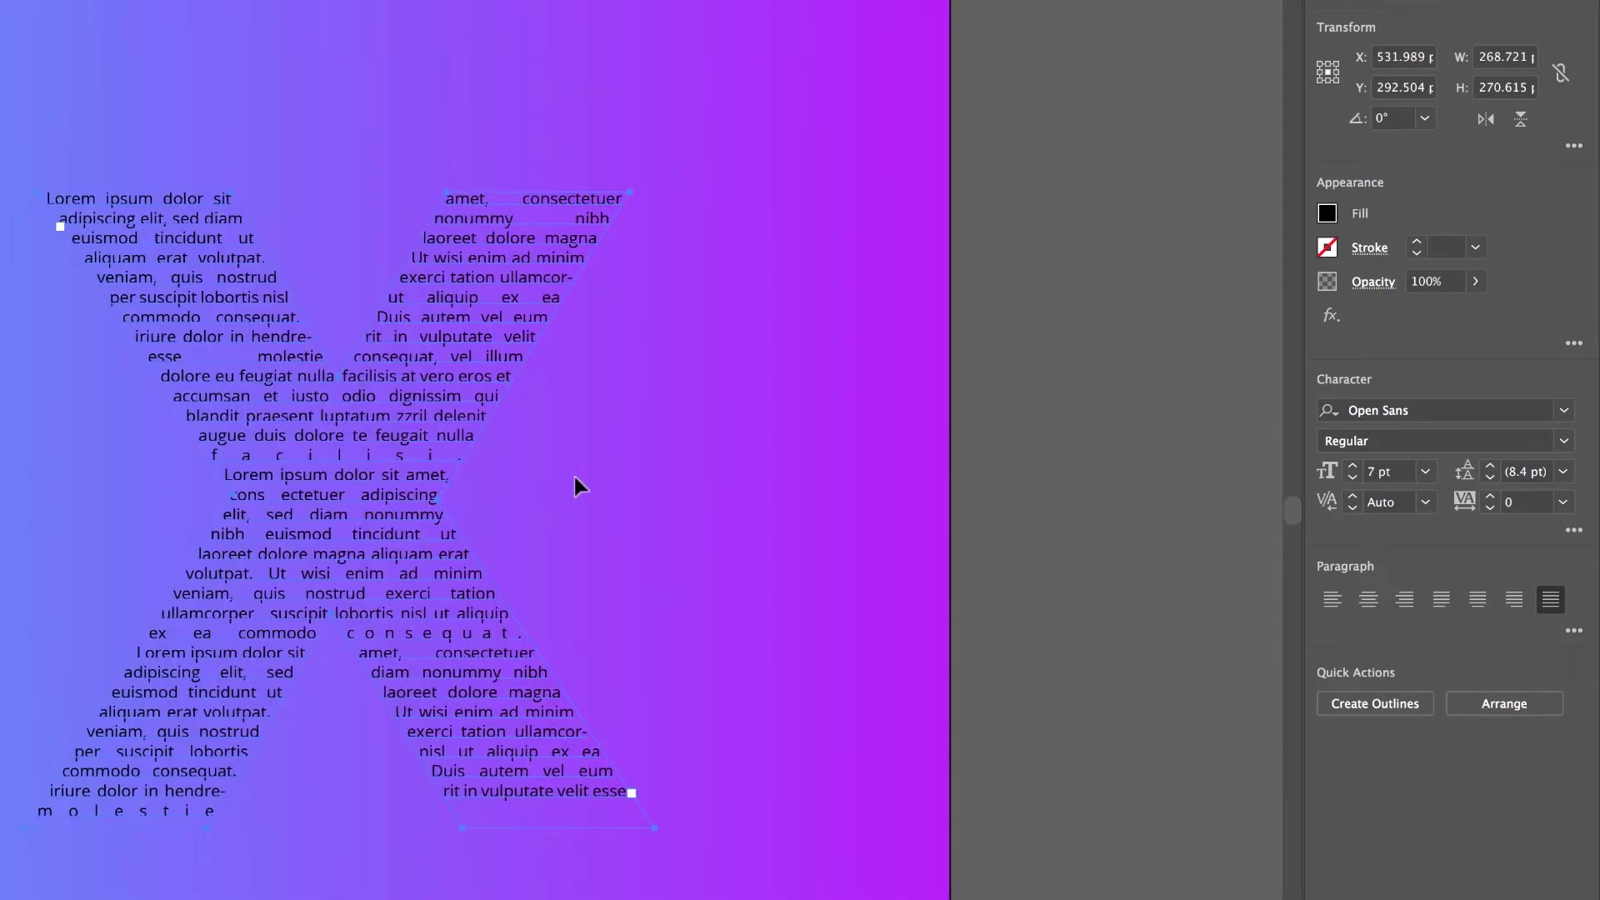
pyautogui.click(792, 365)
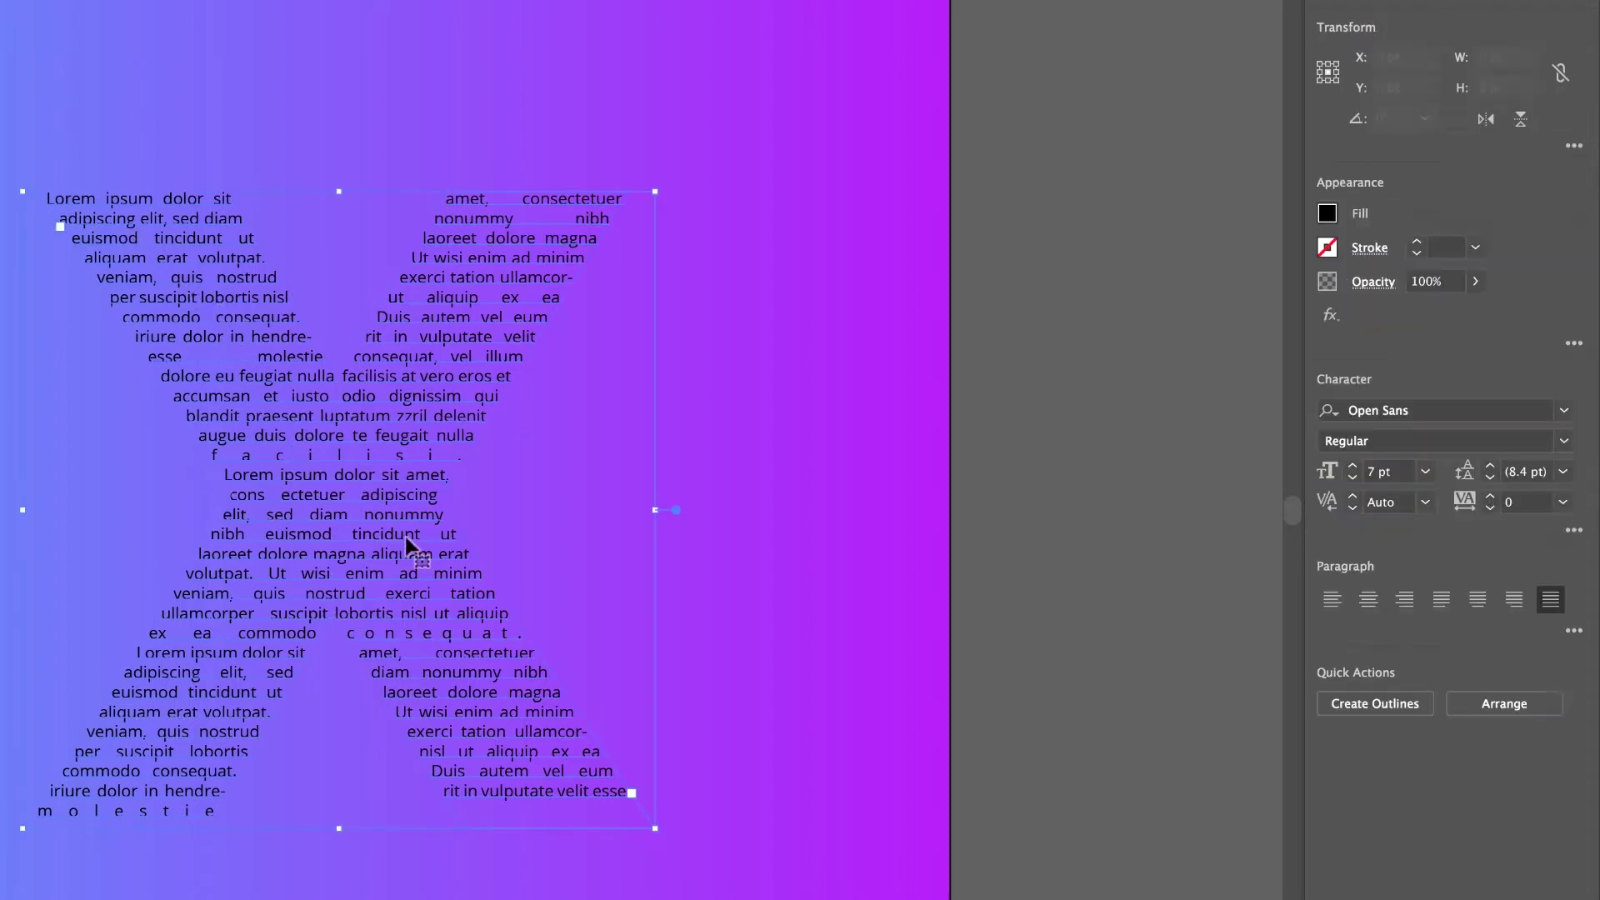
pyautogui.click(1574, 632)
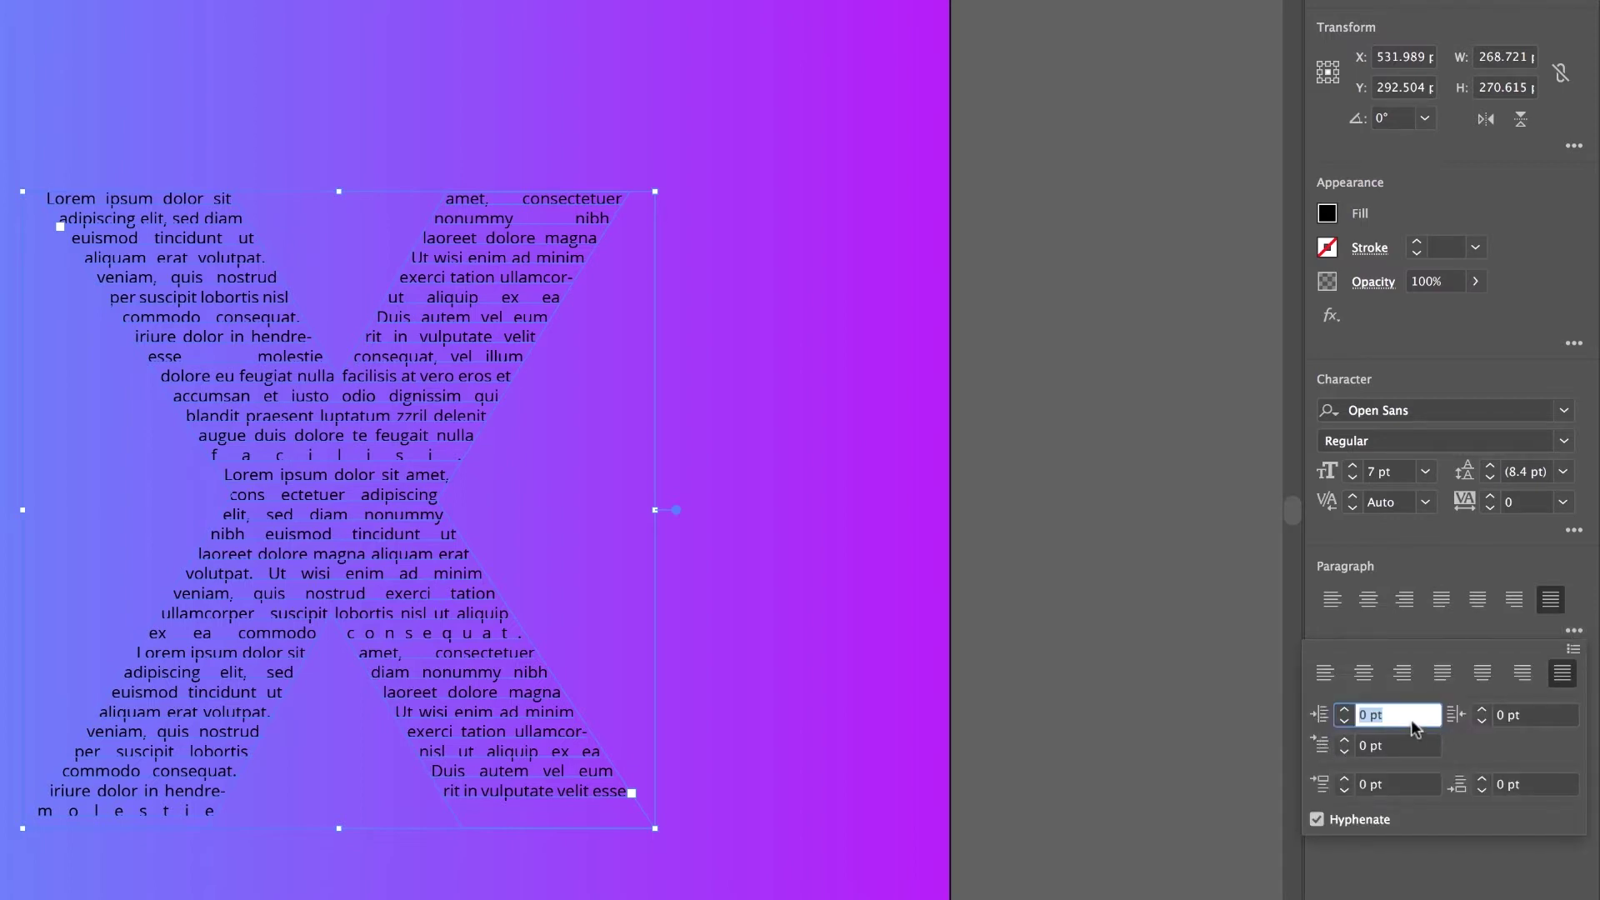
pyautogui.click(309, 414)
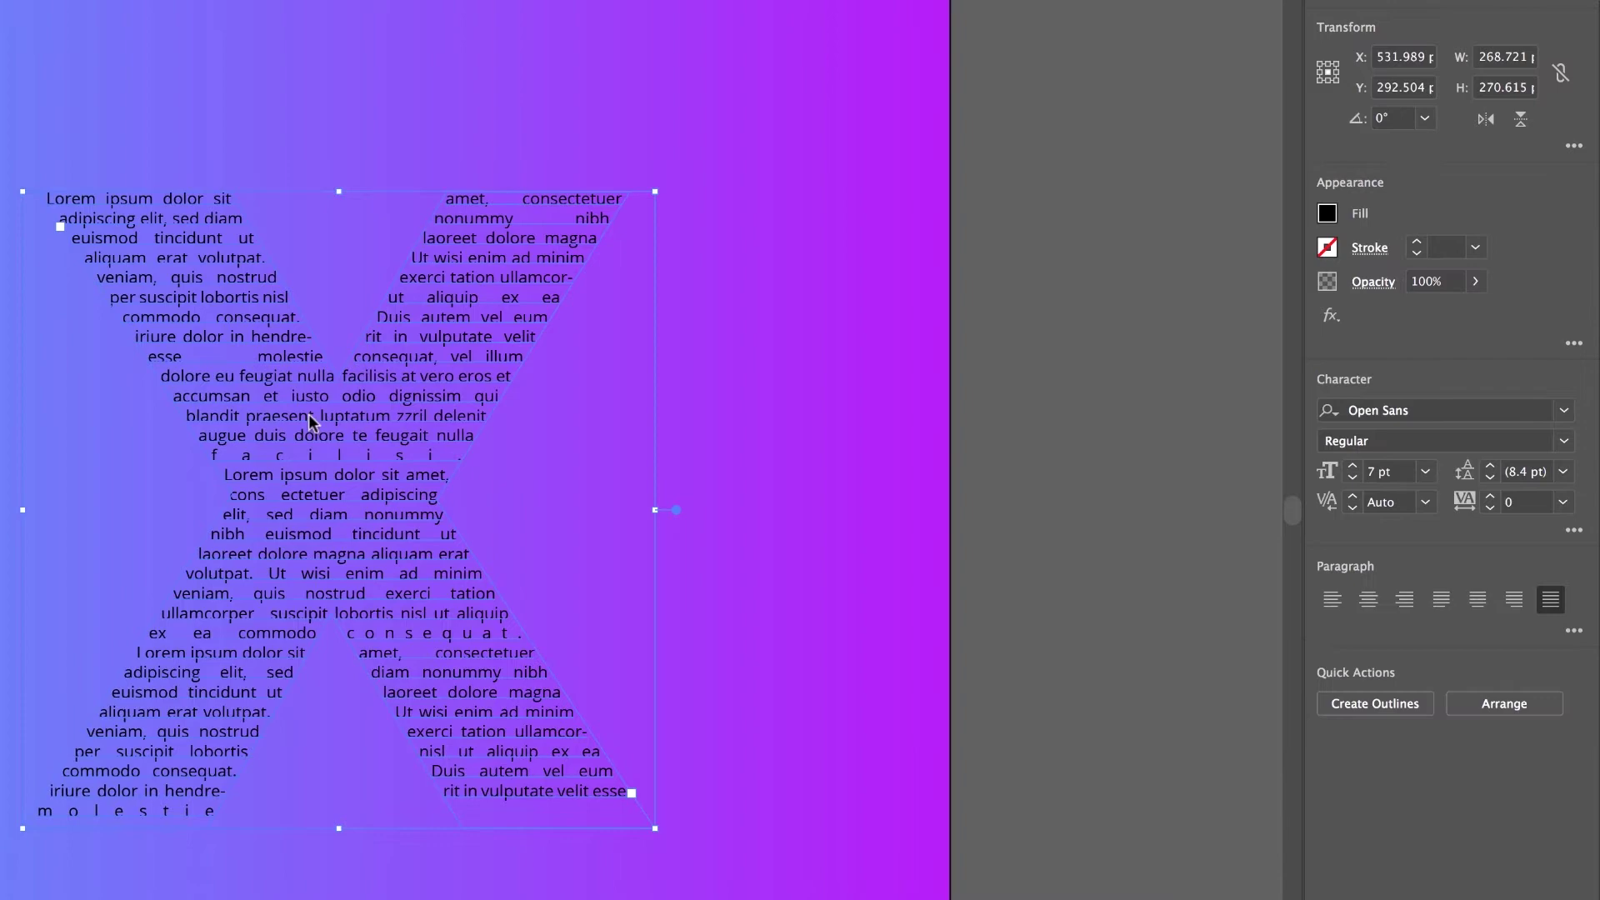
# - Make the X text white and shift it slightly left
pyautogui.click(1328, 213)
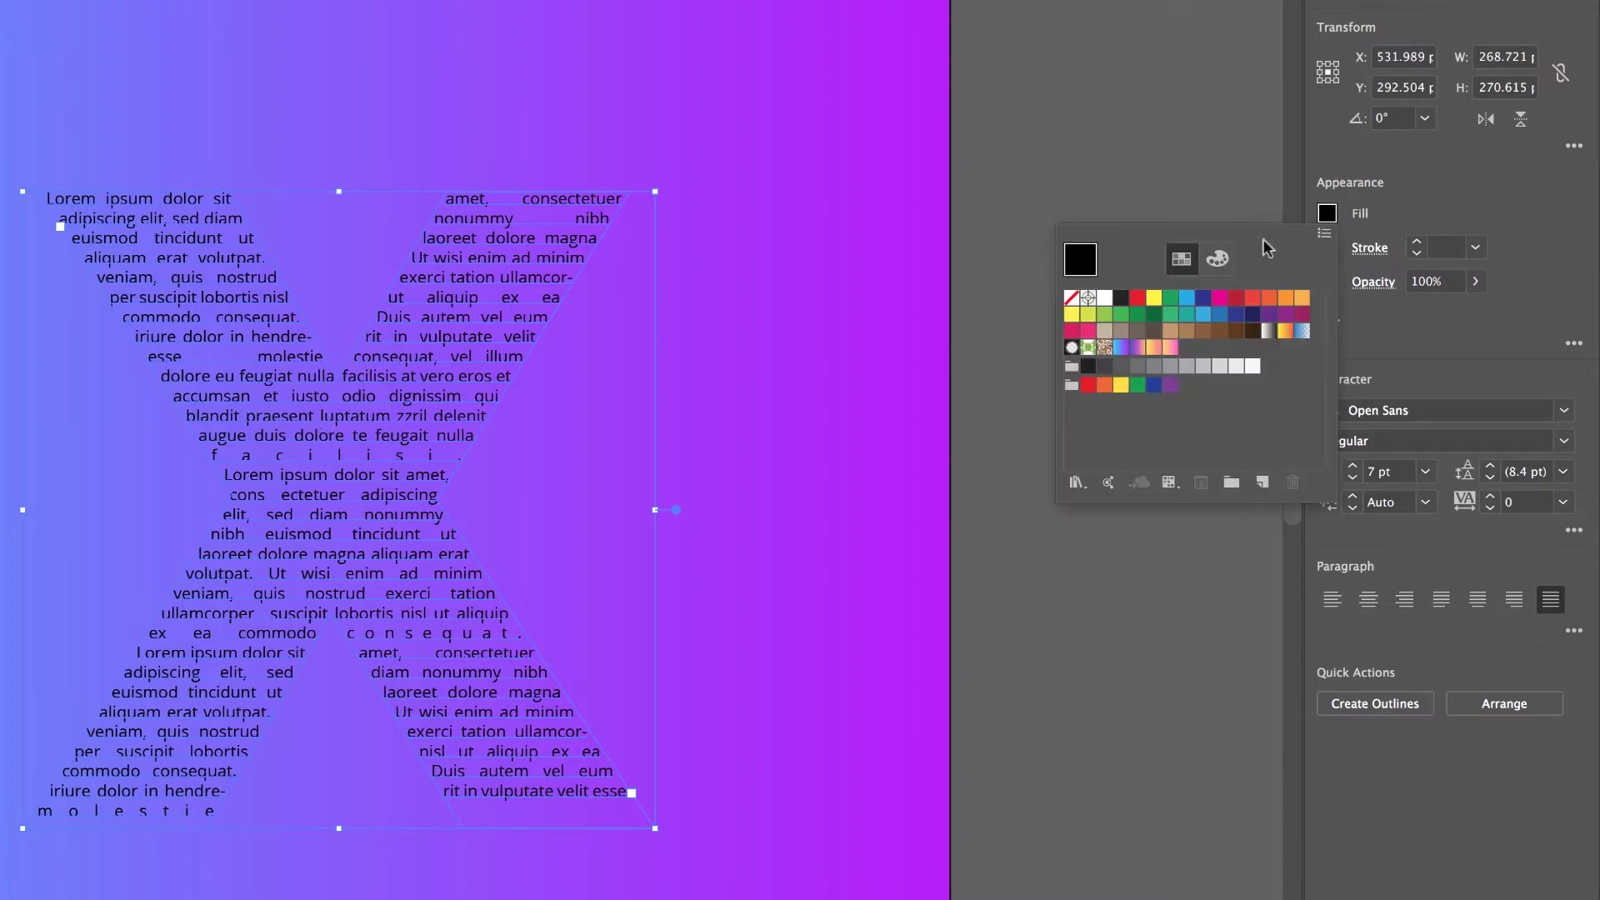
pyautogui.click(1104, 298)
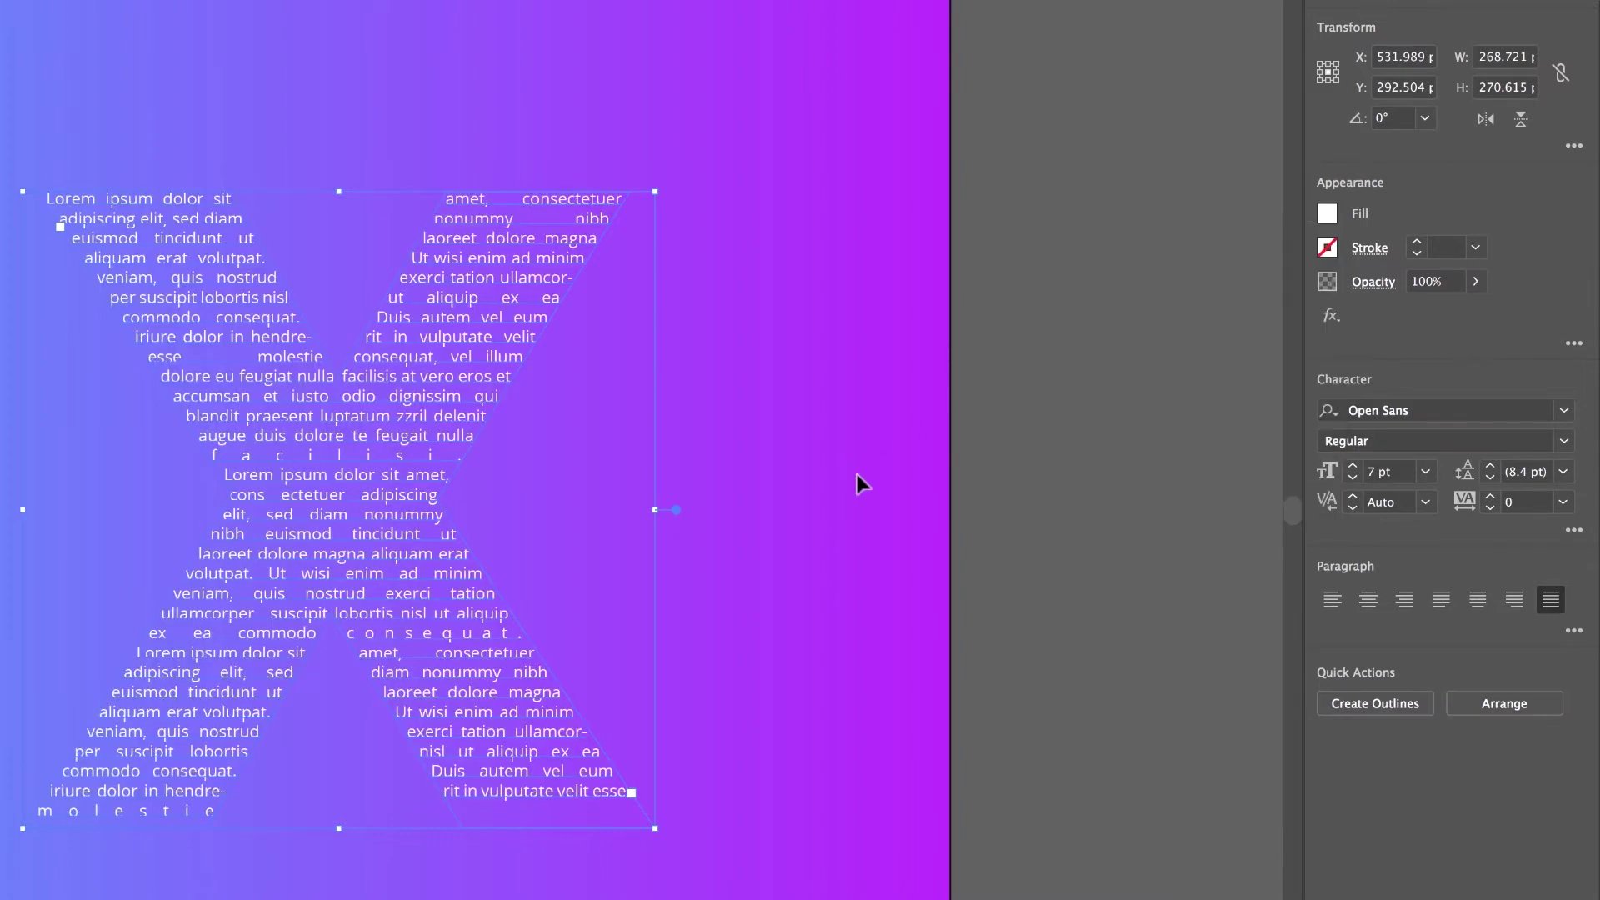
pyautogui.click(857, 483)
pyautogui.click(355, 617)
pyautogui.moveTo(348, 557); pyautogui.dragTo(370, 574)
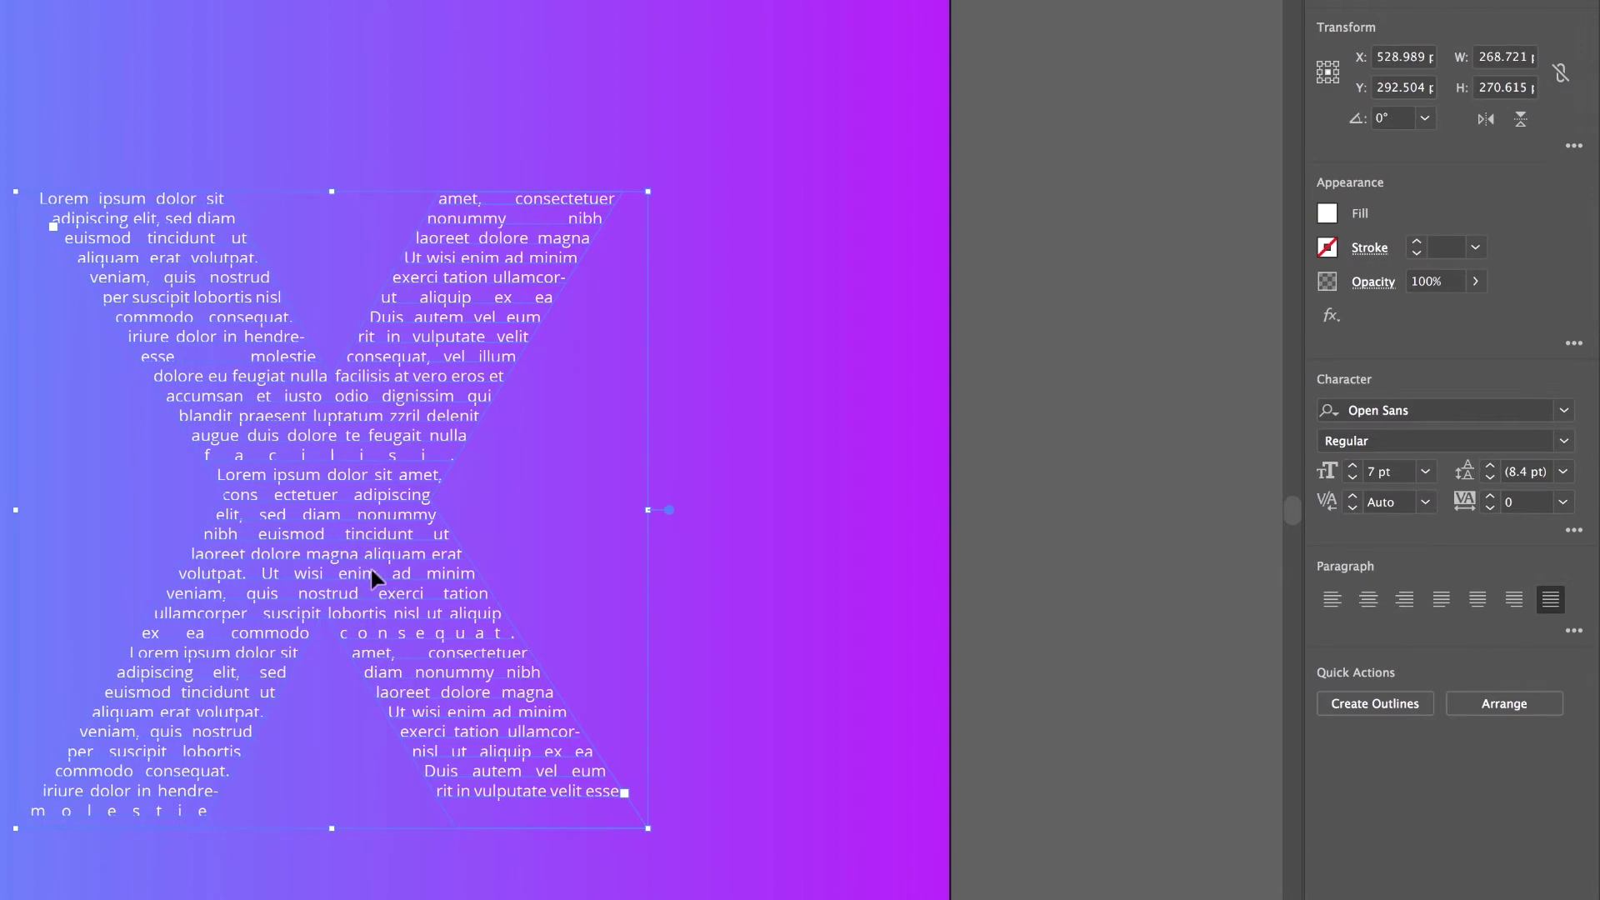
# - Delete the trailing text and refill the X with placeholder text down to its tips
pyautogui.doubleClick(372, 571)
pyautogui.moveTo(385, 621); pyautogui.dragTo(513, 712)
pyautogui.press('BackSpace')
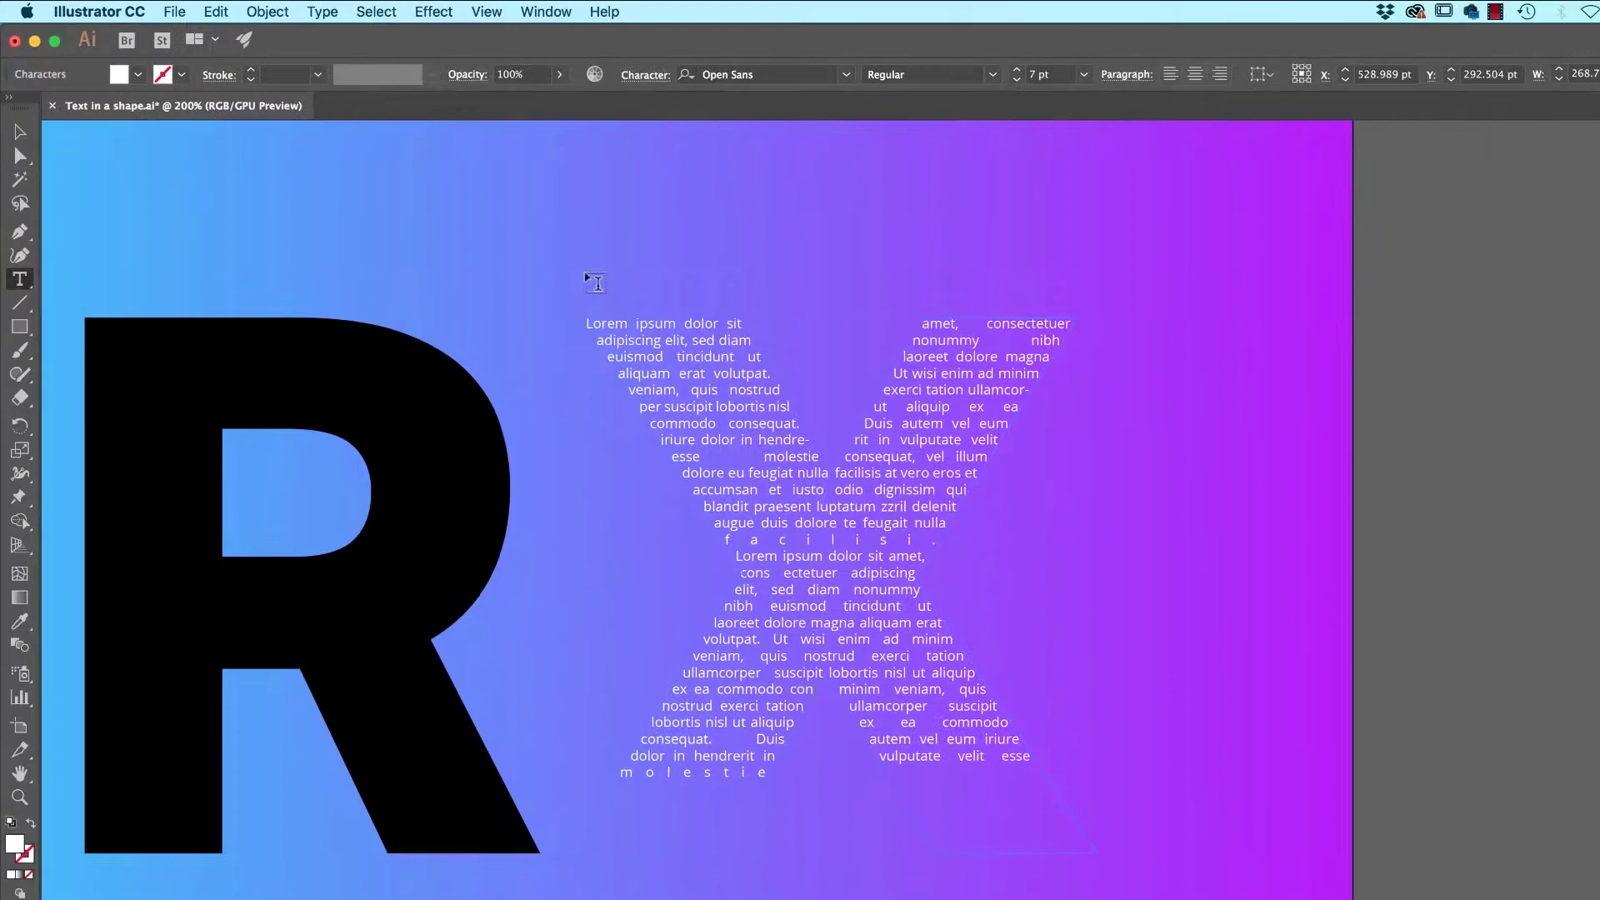
pyautogui.click(322, 12)
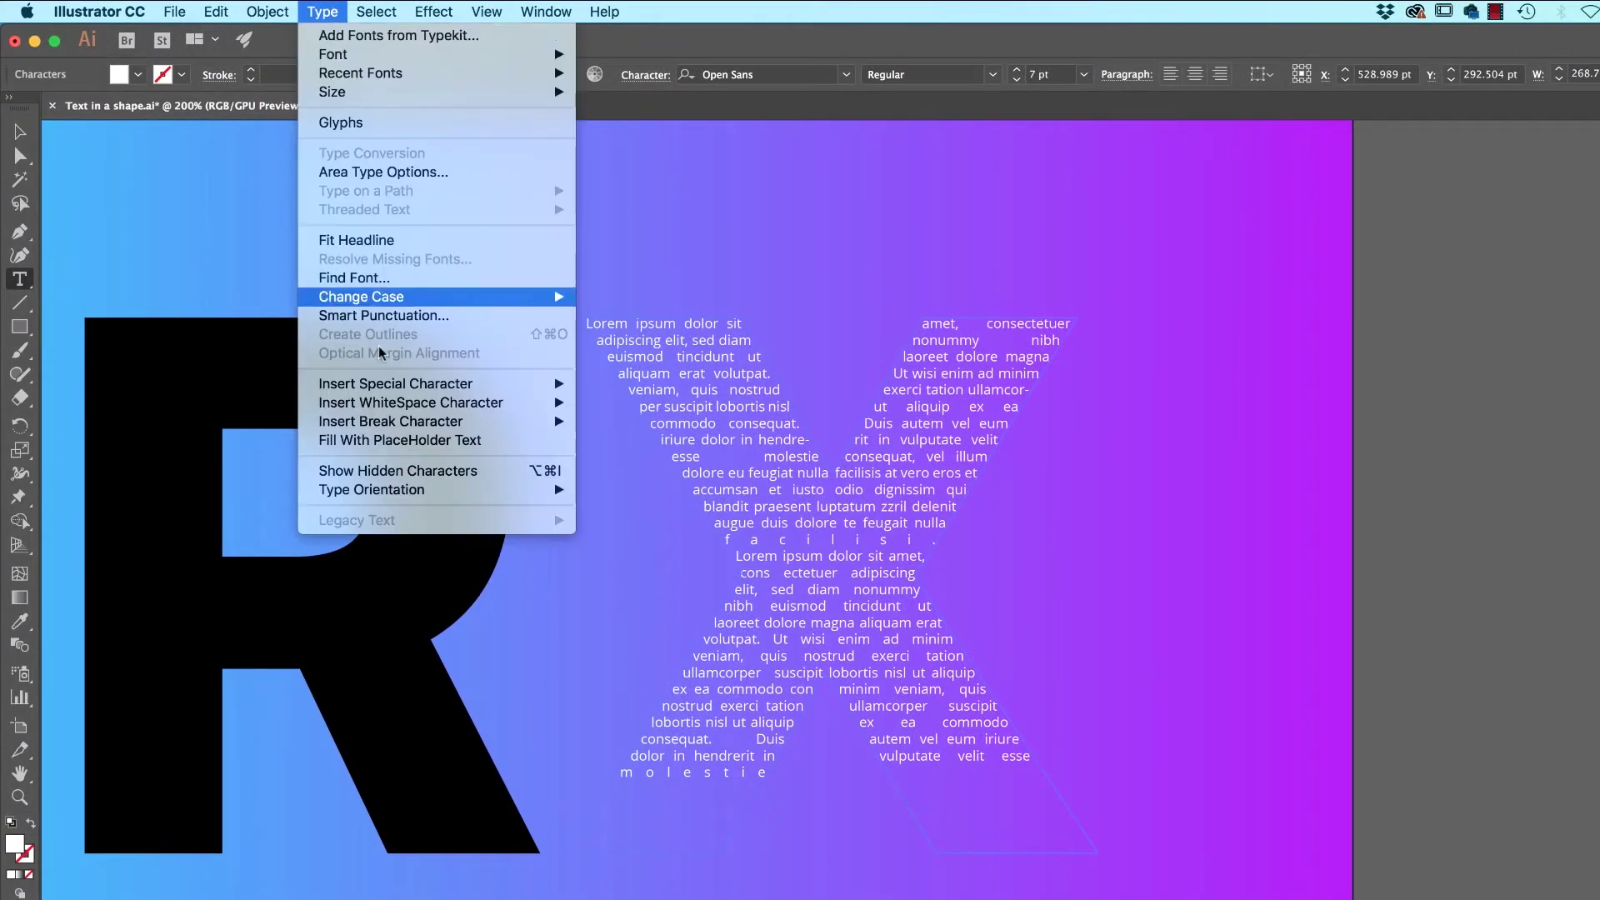
pyautogui.click(375, 441)
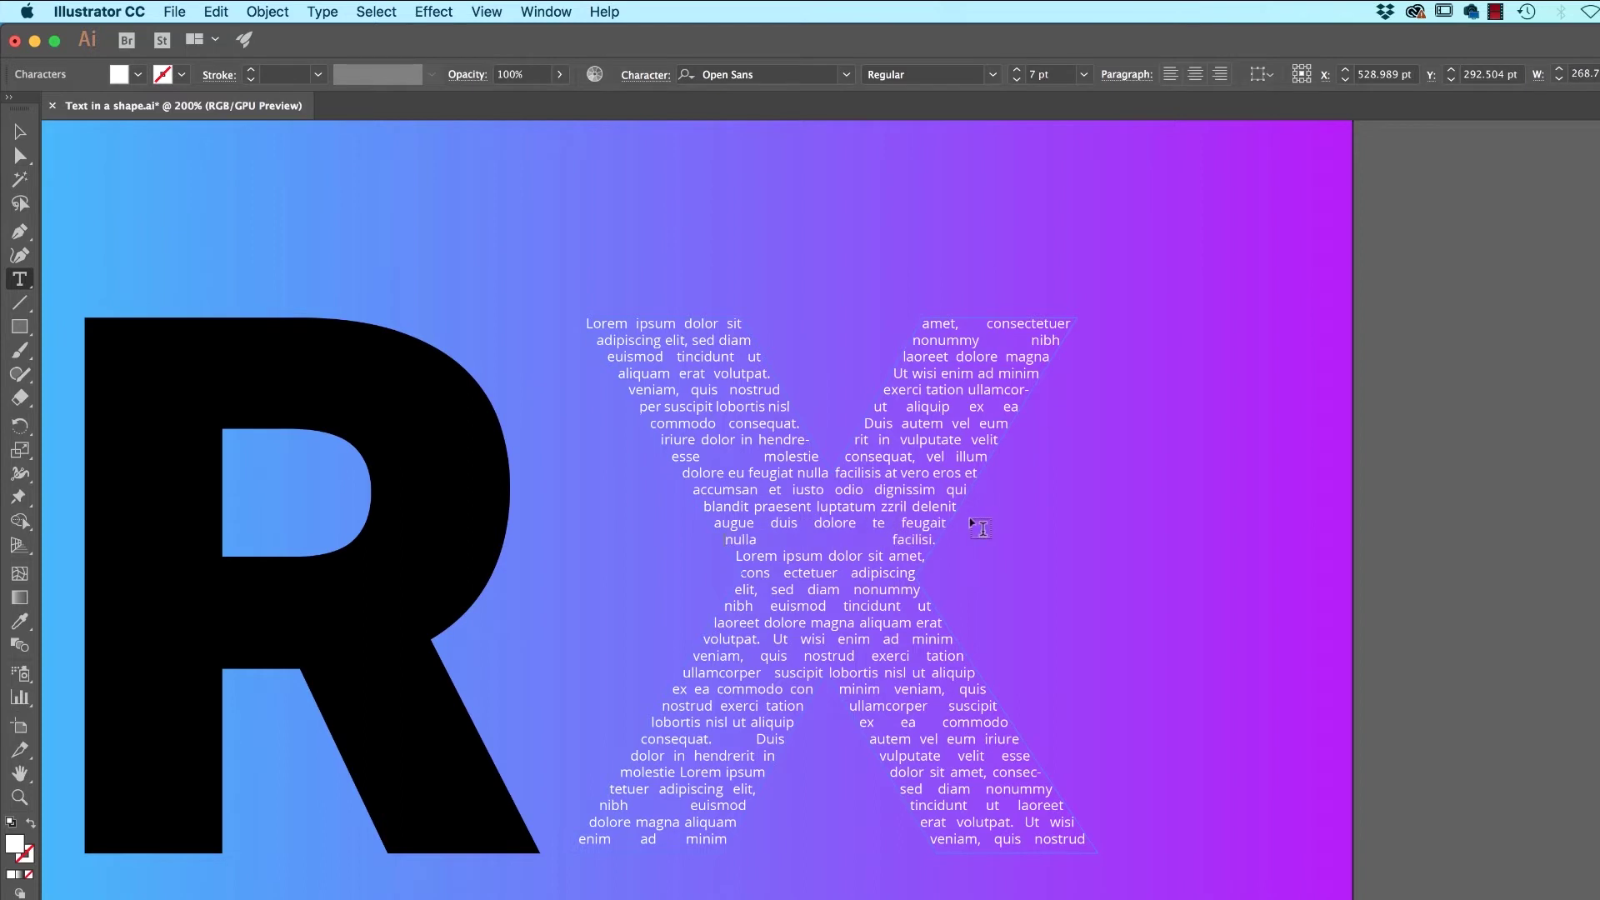
pyautogui.keyDown('ctrl'); pyautogui.click(966, 520); pyautogui.keyUp('ctrl')
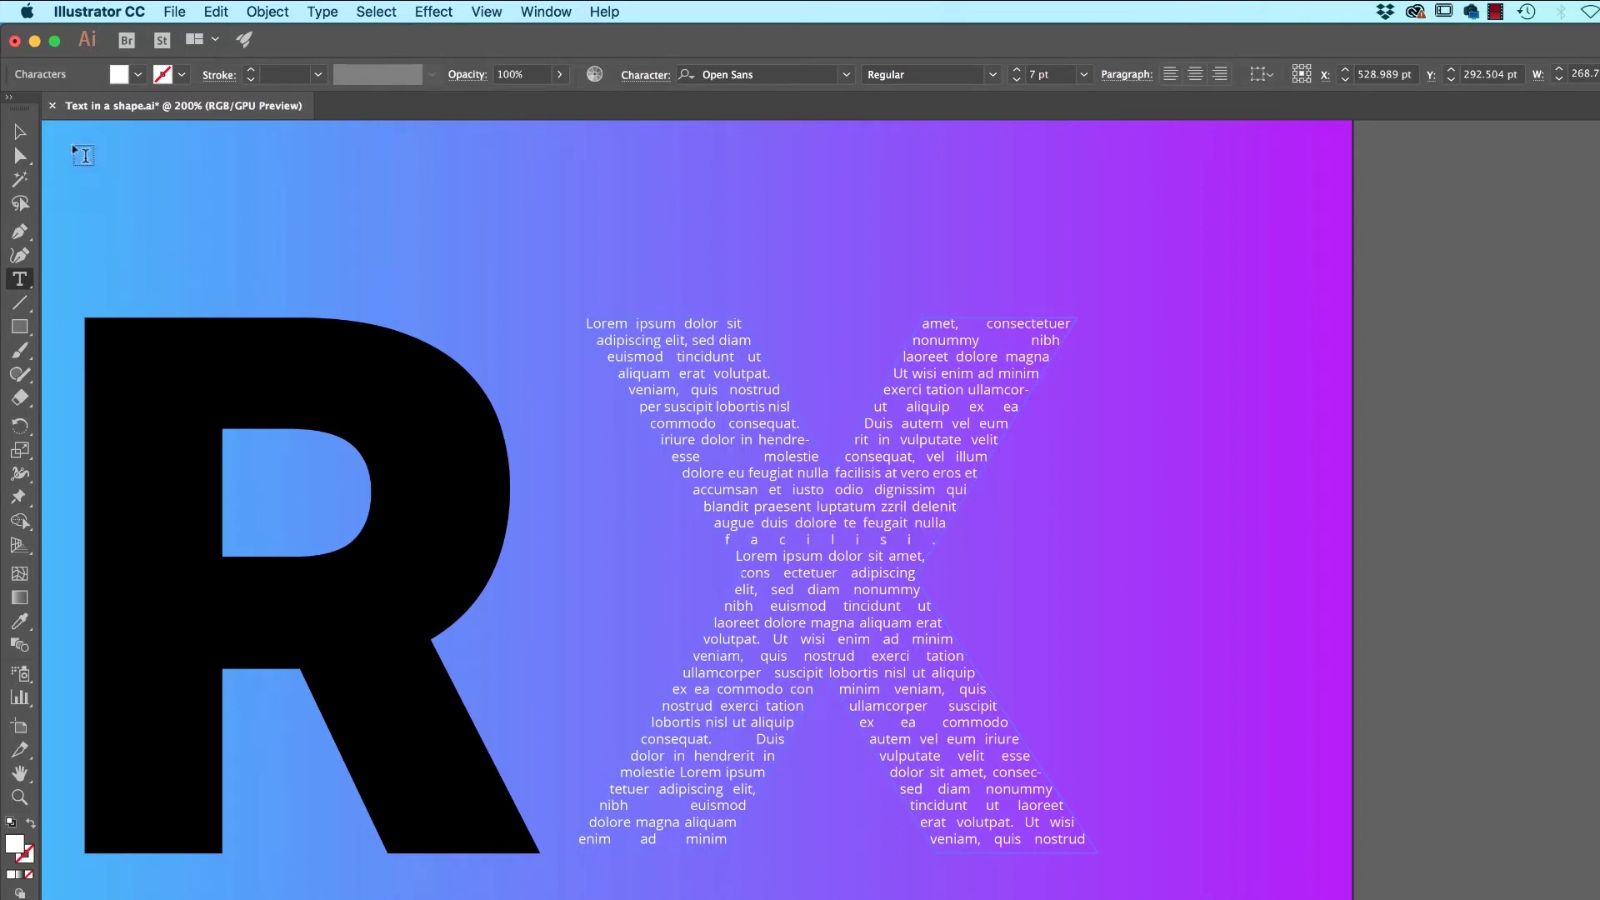
pyautogui.press('Escape')
# - Release the R letter's compound path into separate shapes
pyautogui.click(227, 185)
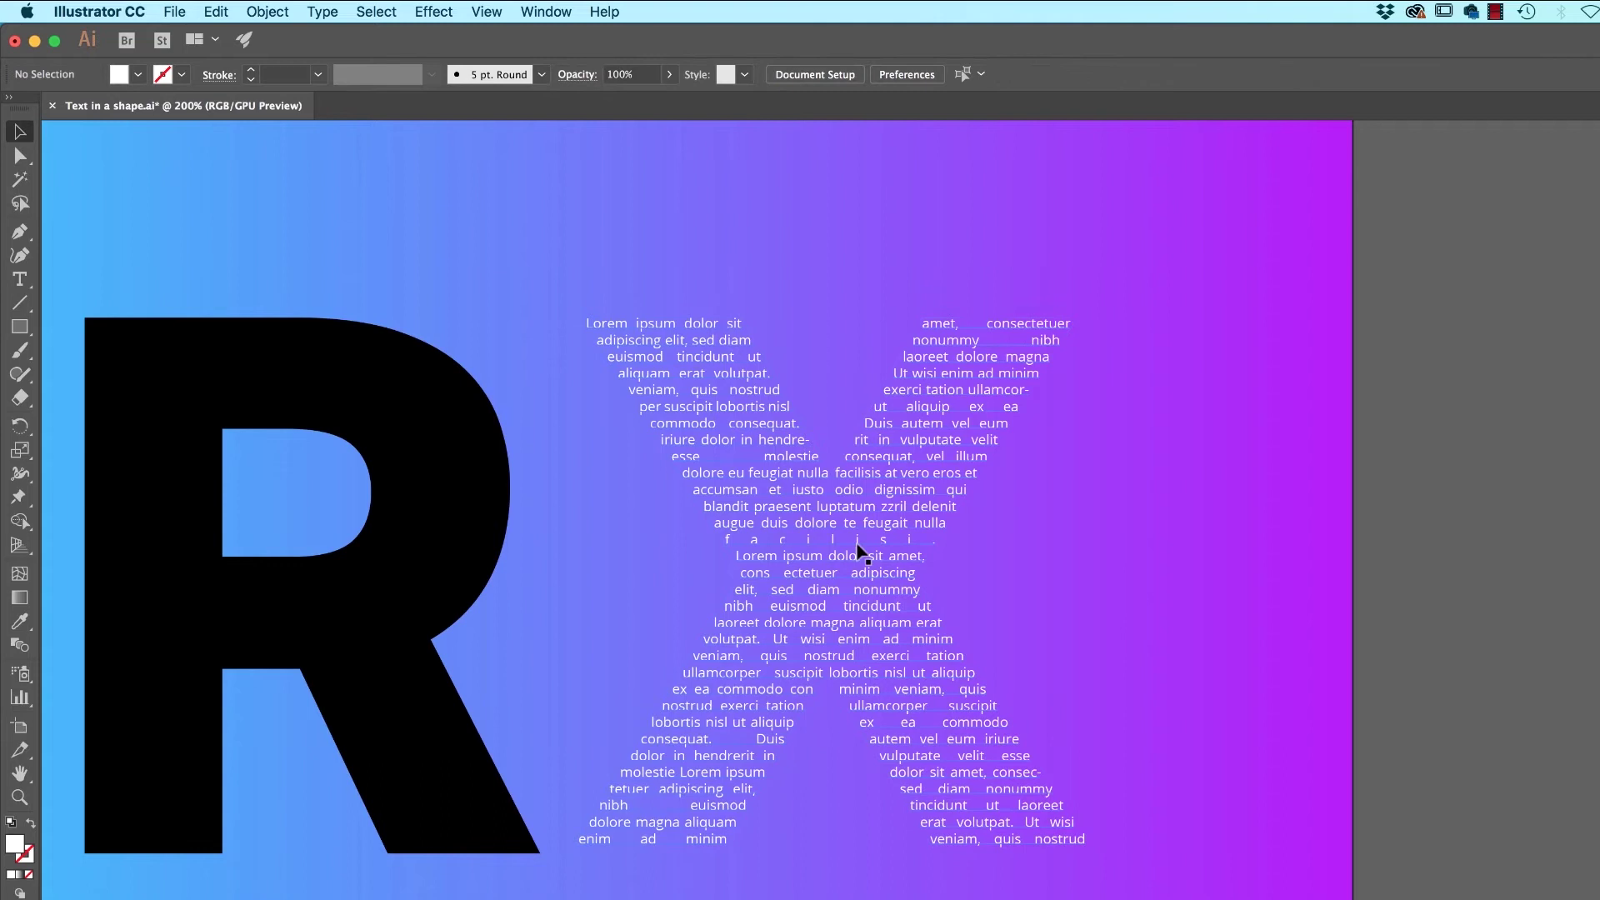
pyautogui.hscroll(-5, 917, 525)
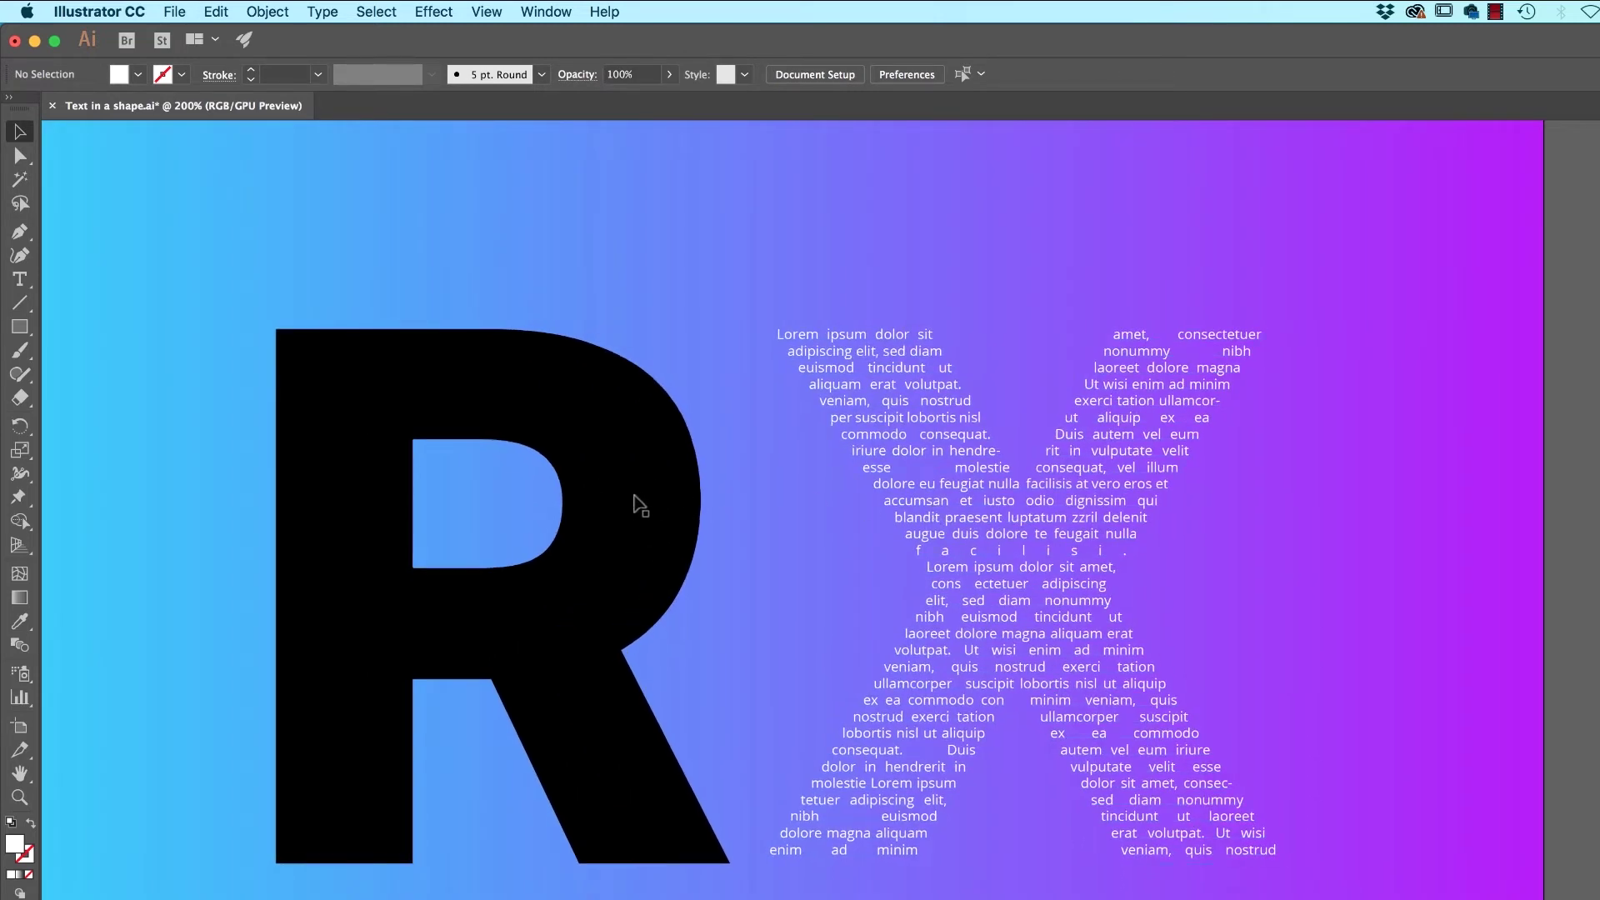
pyautogui.hotkey('ctrl', '-')
pyautogui.hscroll(-4, 667, 500)
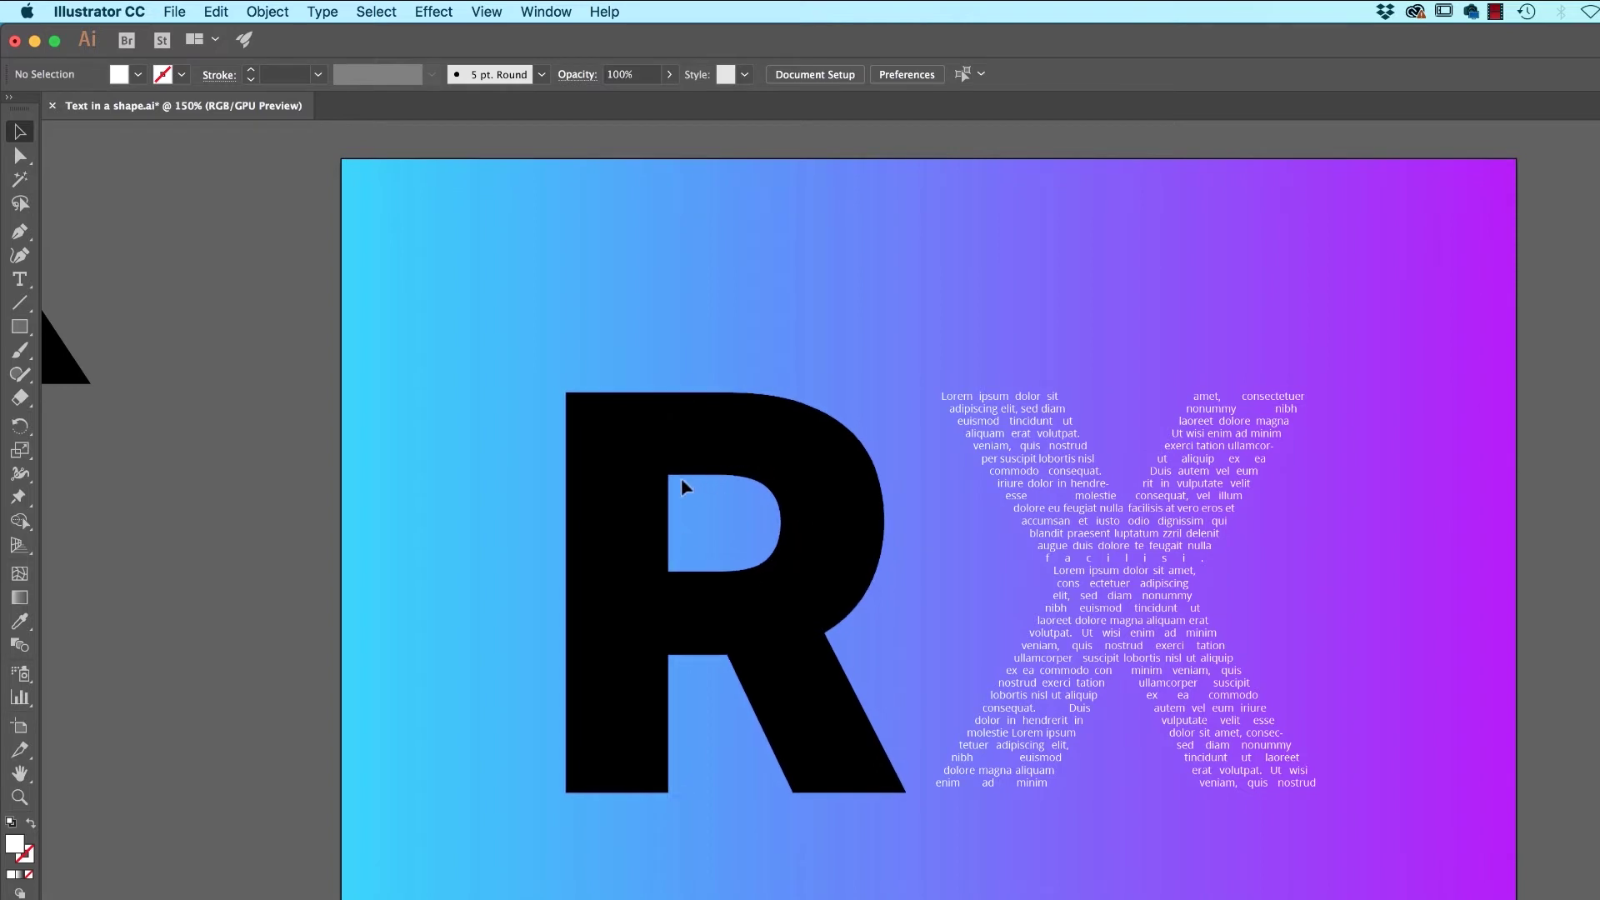
pyautogui.click(774, 545)
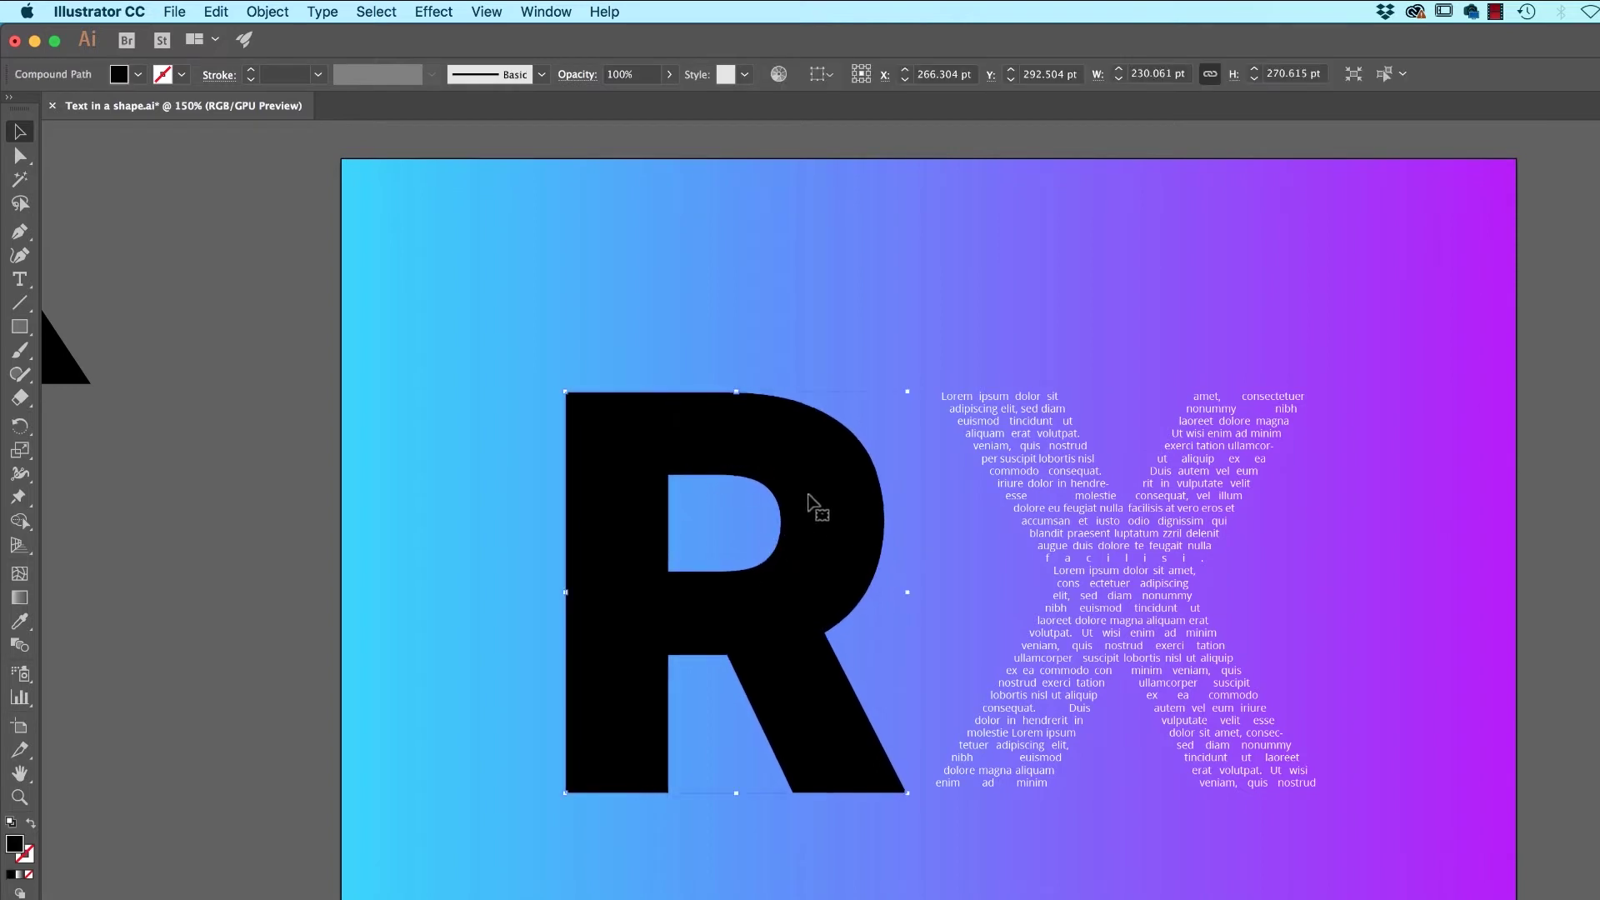
pyautogui.rightClick(808, 499)
pyautogui.click(870, 642)
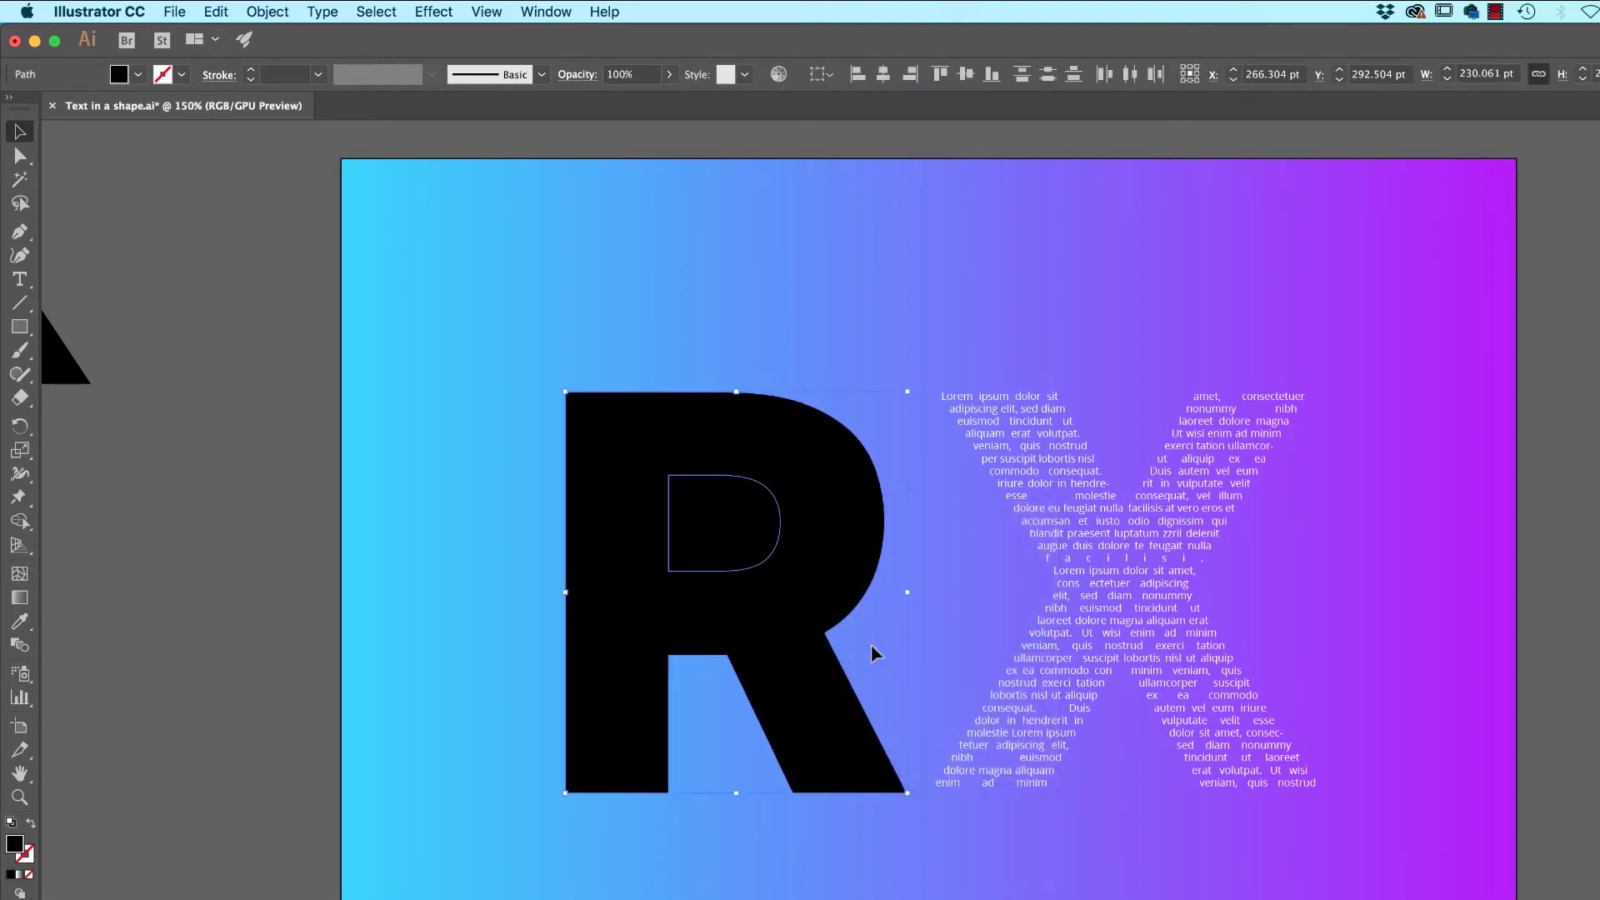
# - Drag the R's inner counter shape off to the left of the artboard
pyautogui.moveTo(722, 528); pyautogui.dragTo(439, 457)
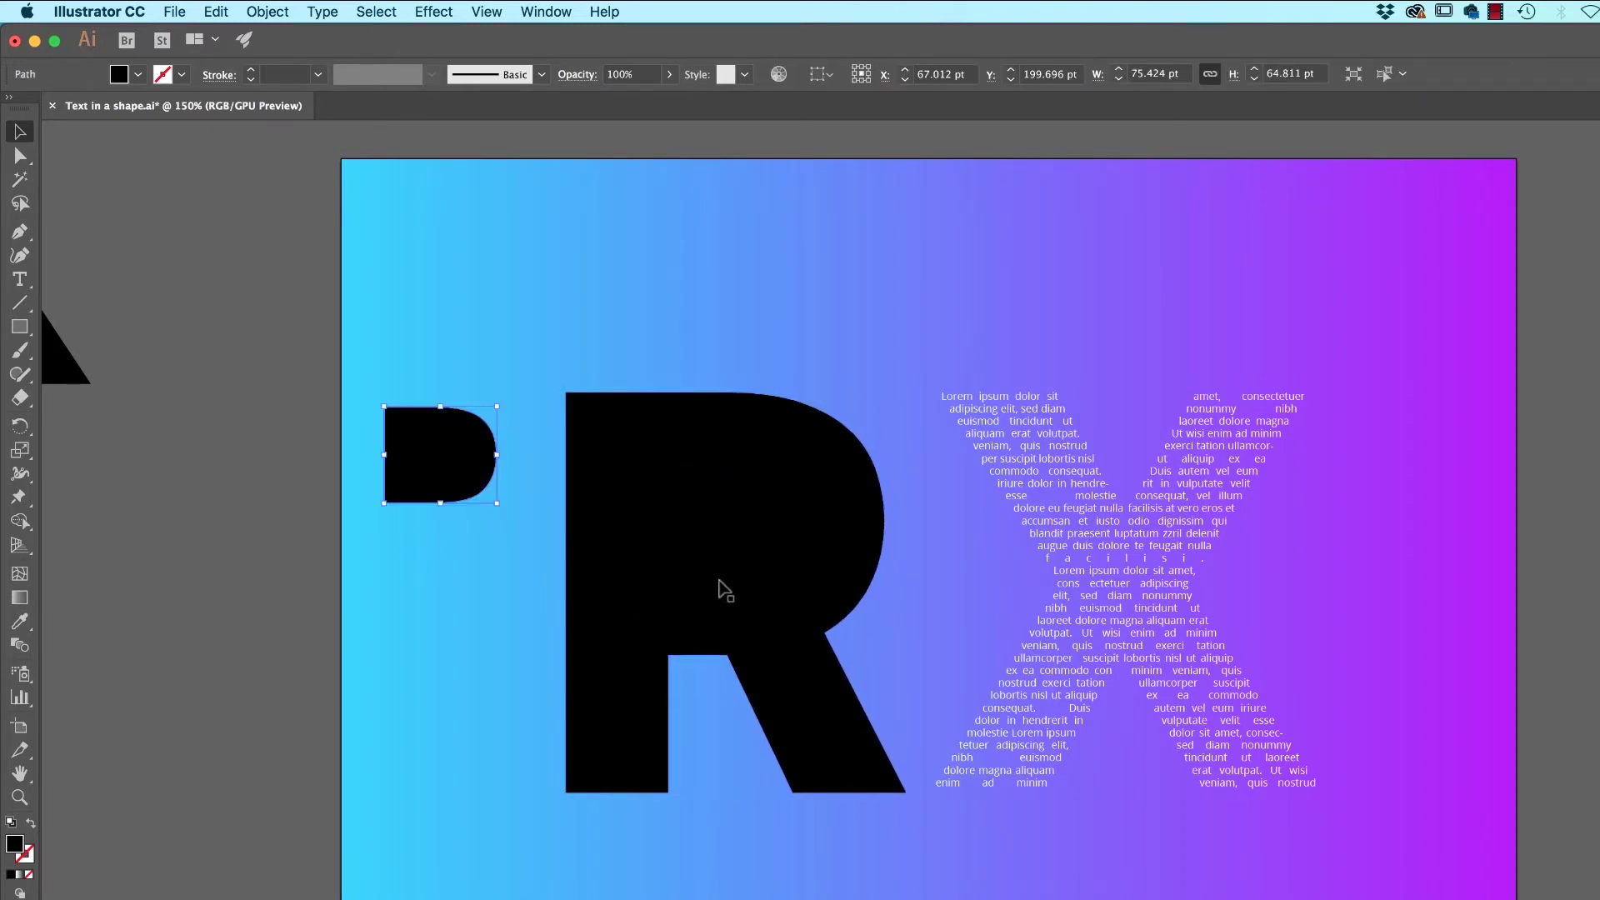
pyautogui.press('super+z')
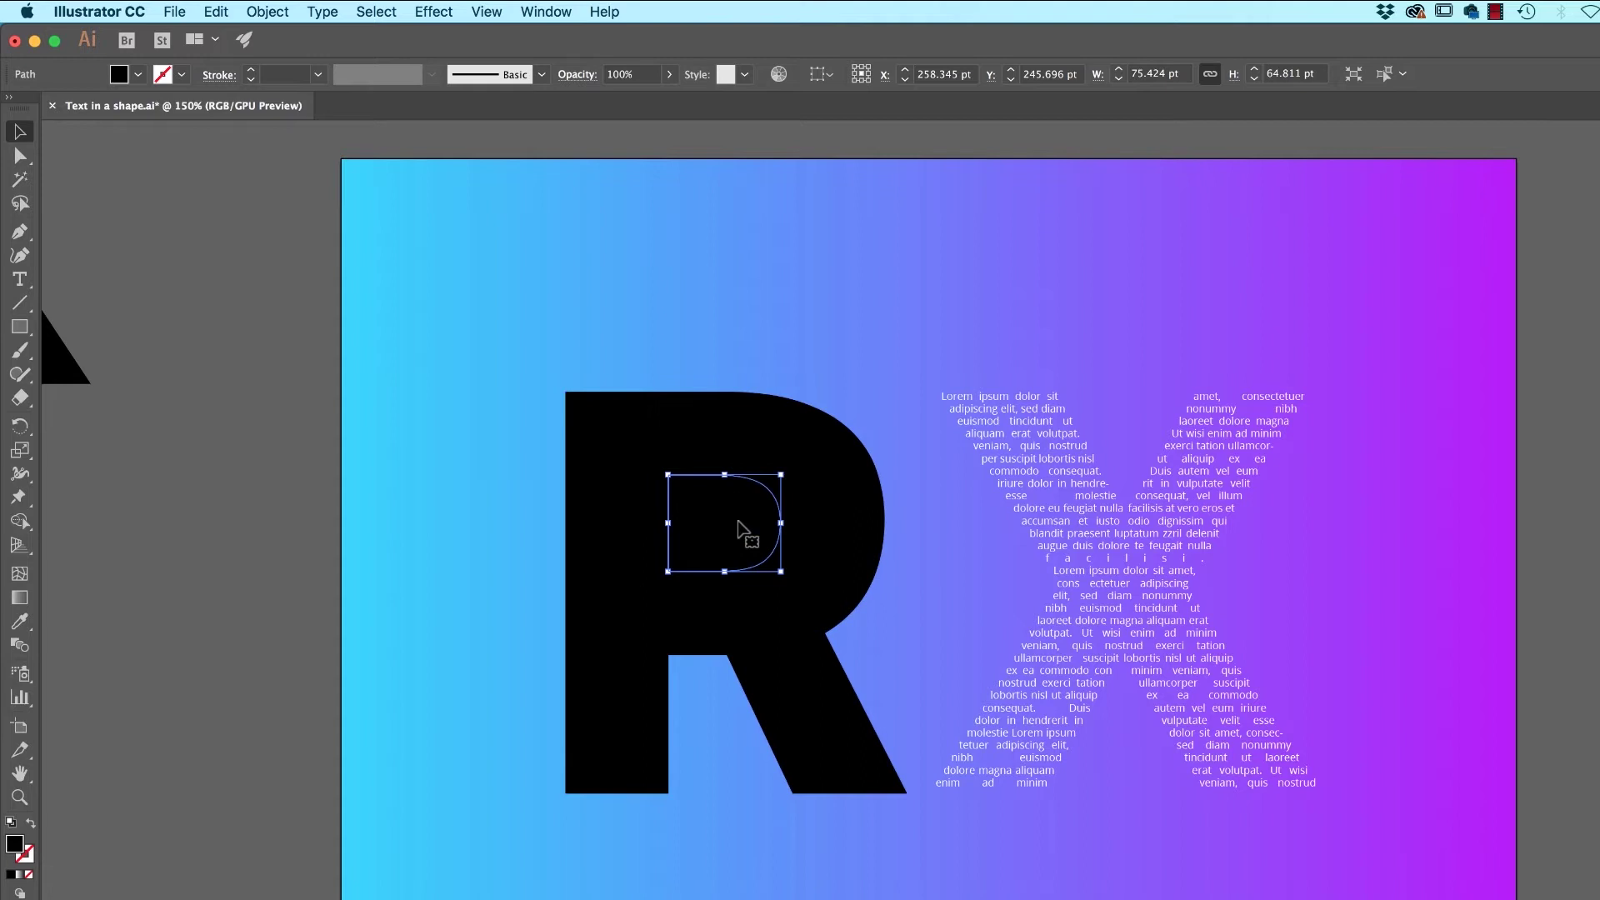
pyautogui.press('a')
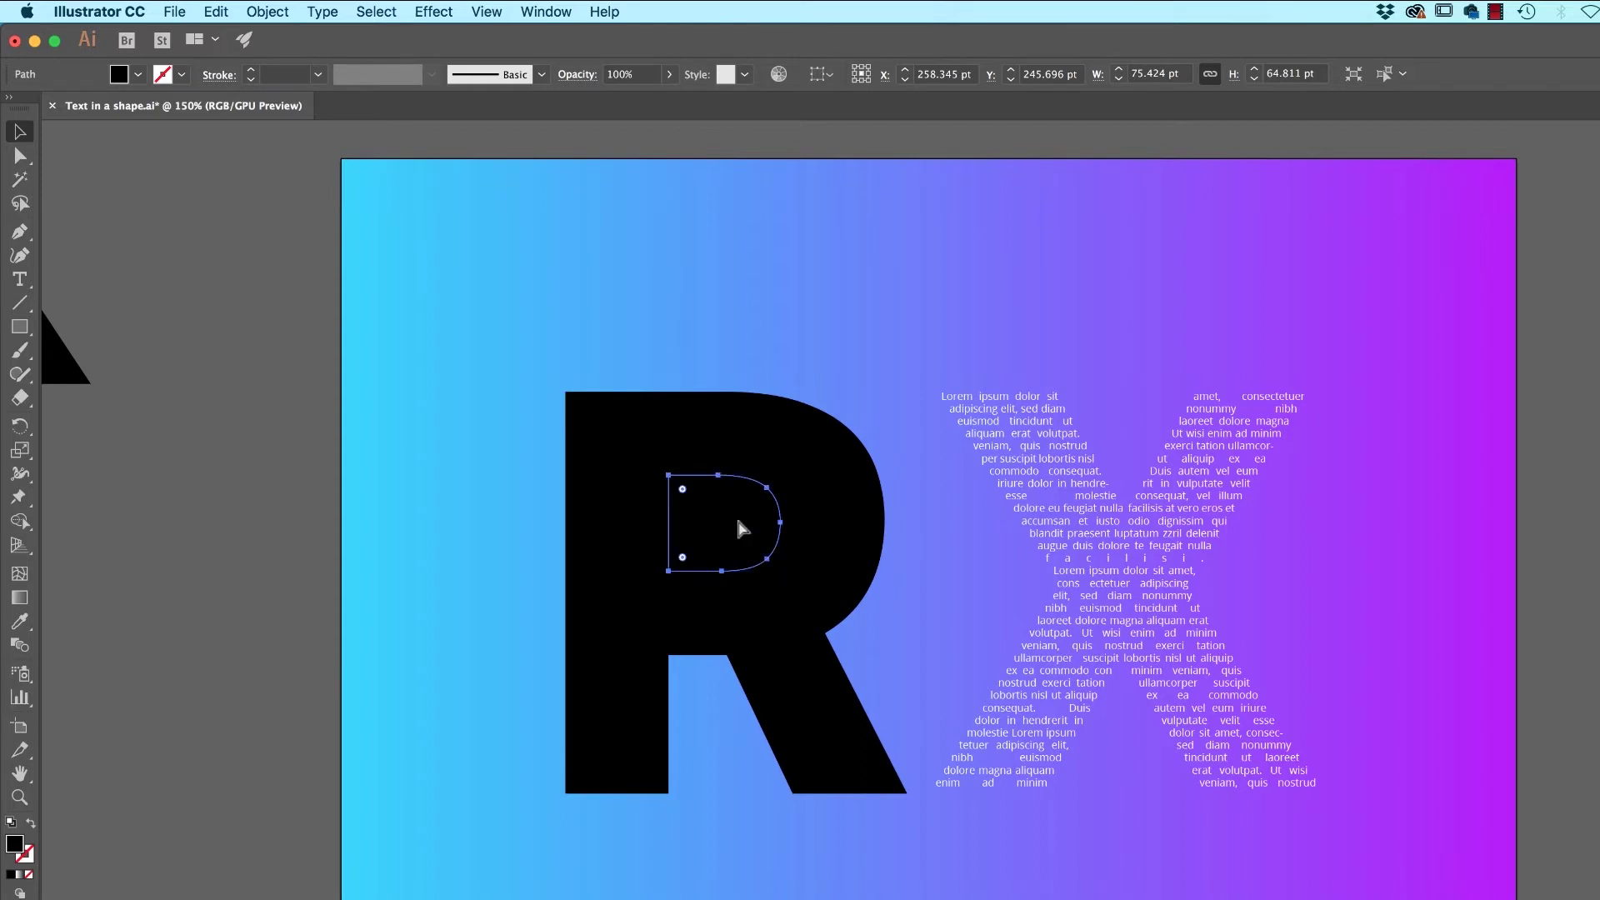
pyautogui.moveTo(740, 528); pyautogui.dragTo(308, 410)
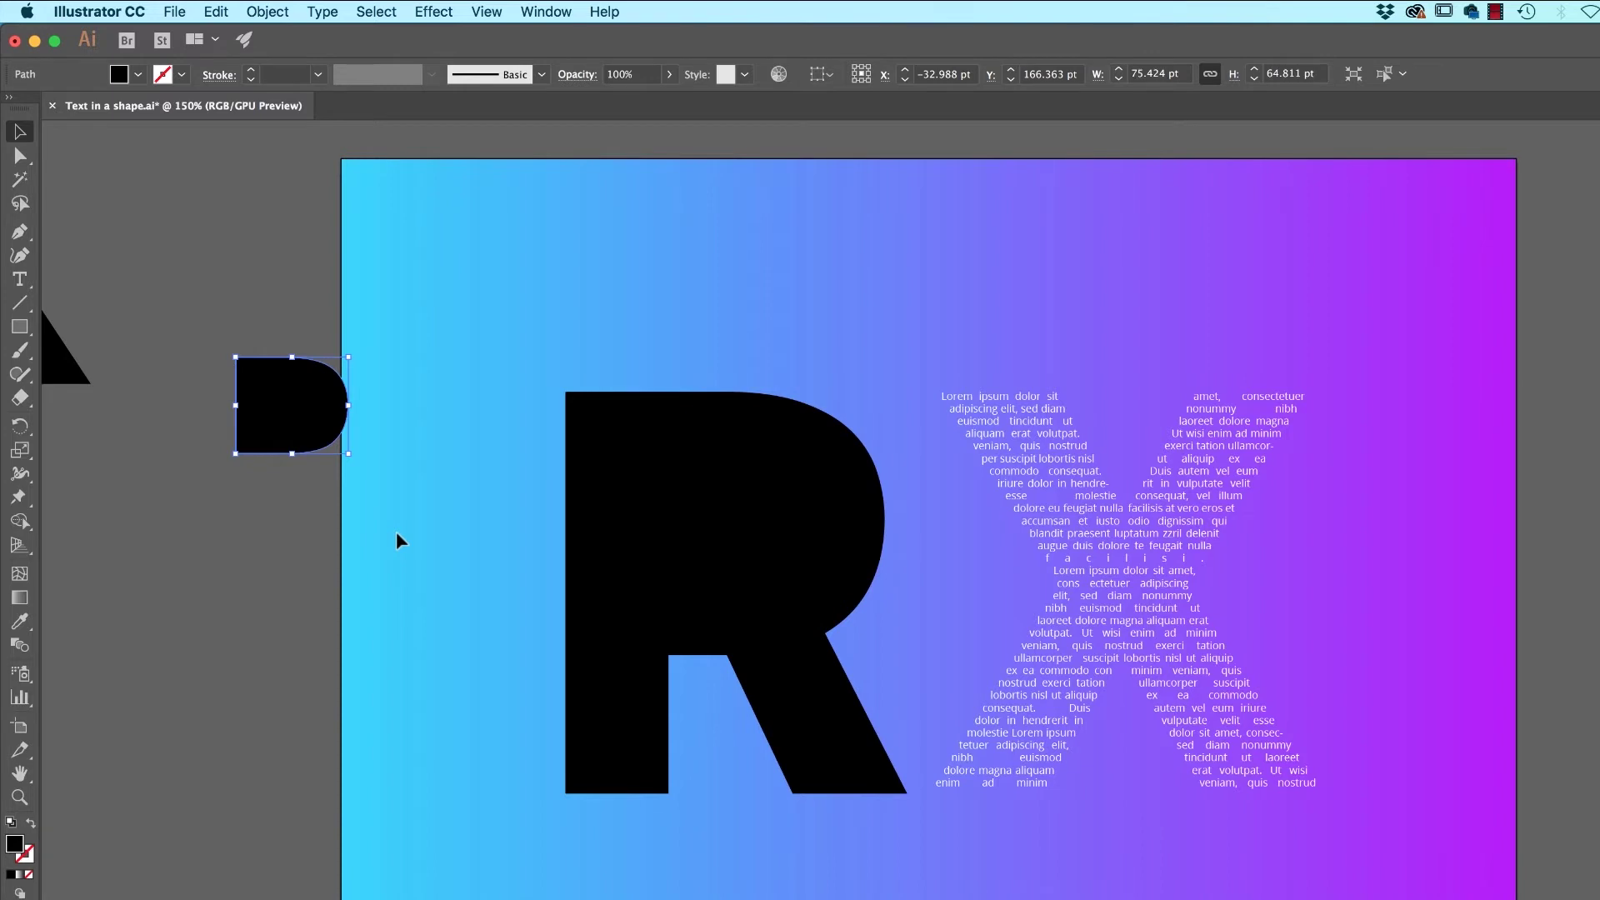
pyautogui.click(665, 512)
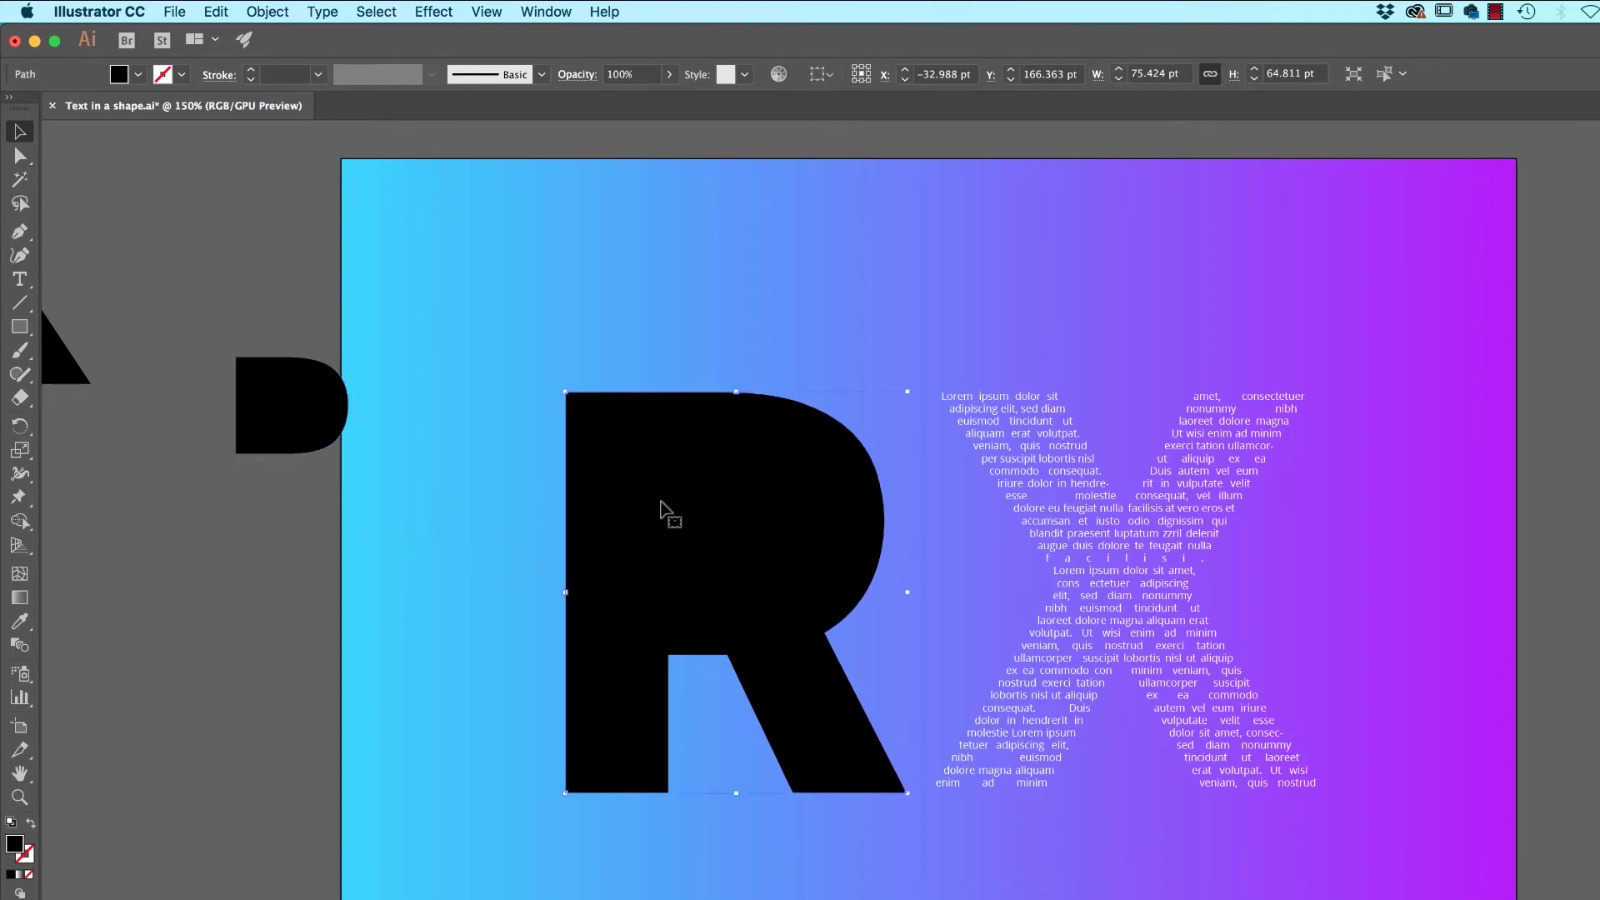
# - Fill the R with placeholder text and eyedrop the X text's white colour onto it
pyautogui.press('t')
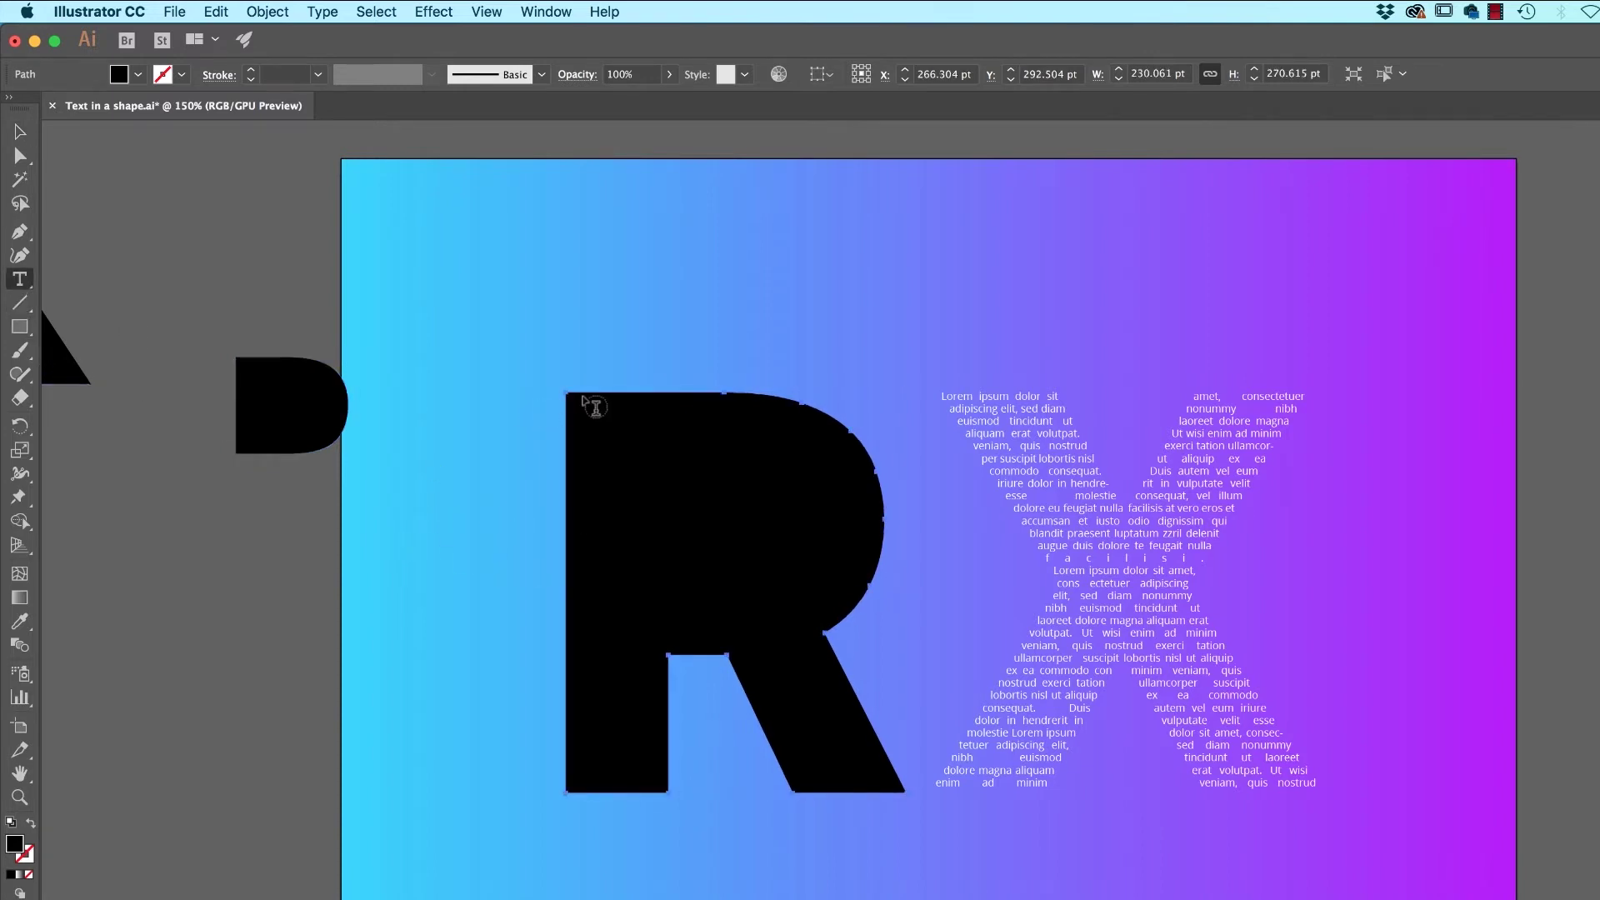
pyautogui.click(591, 404)
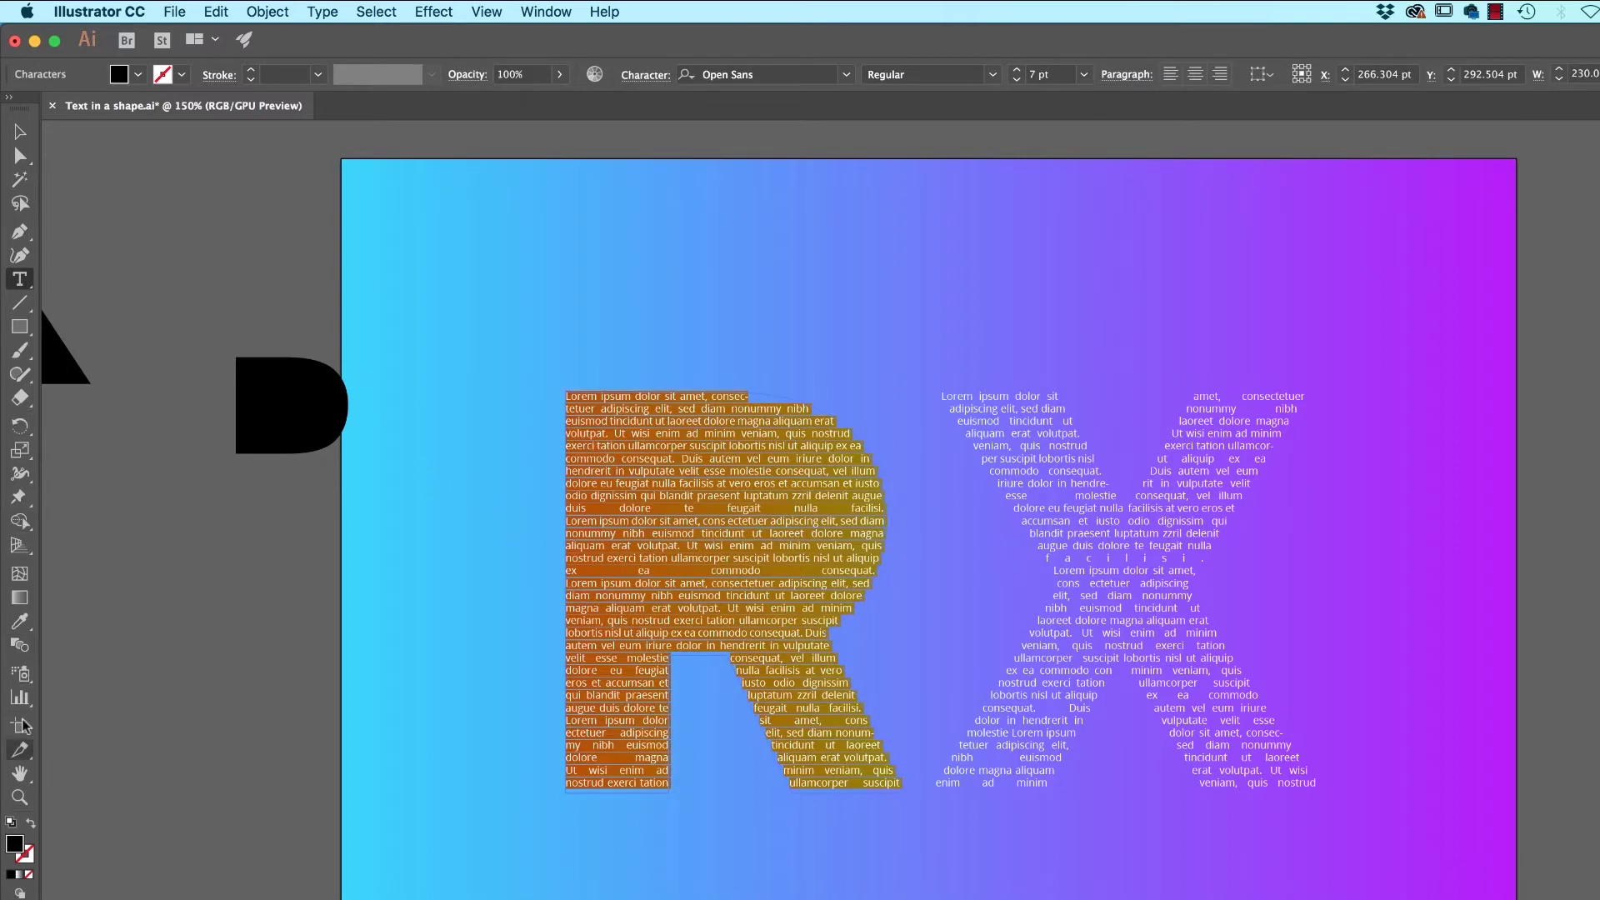
pyautogui.click(19, 621)
pyautogui.click(1091, 492)
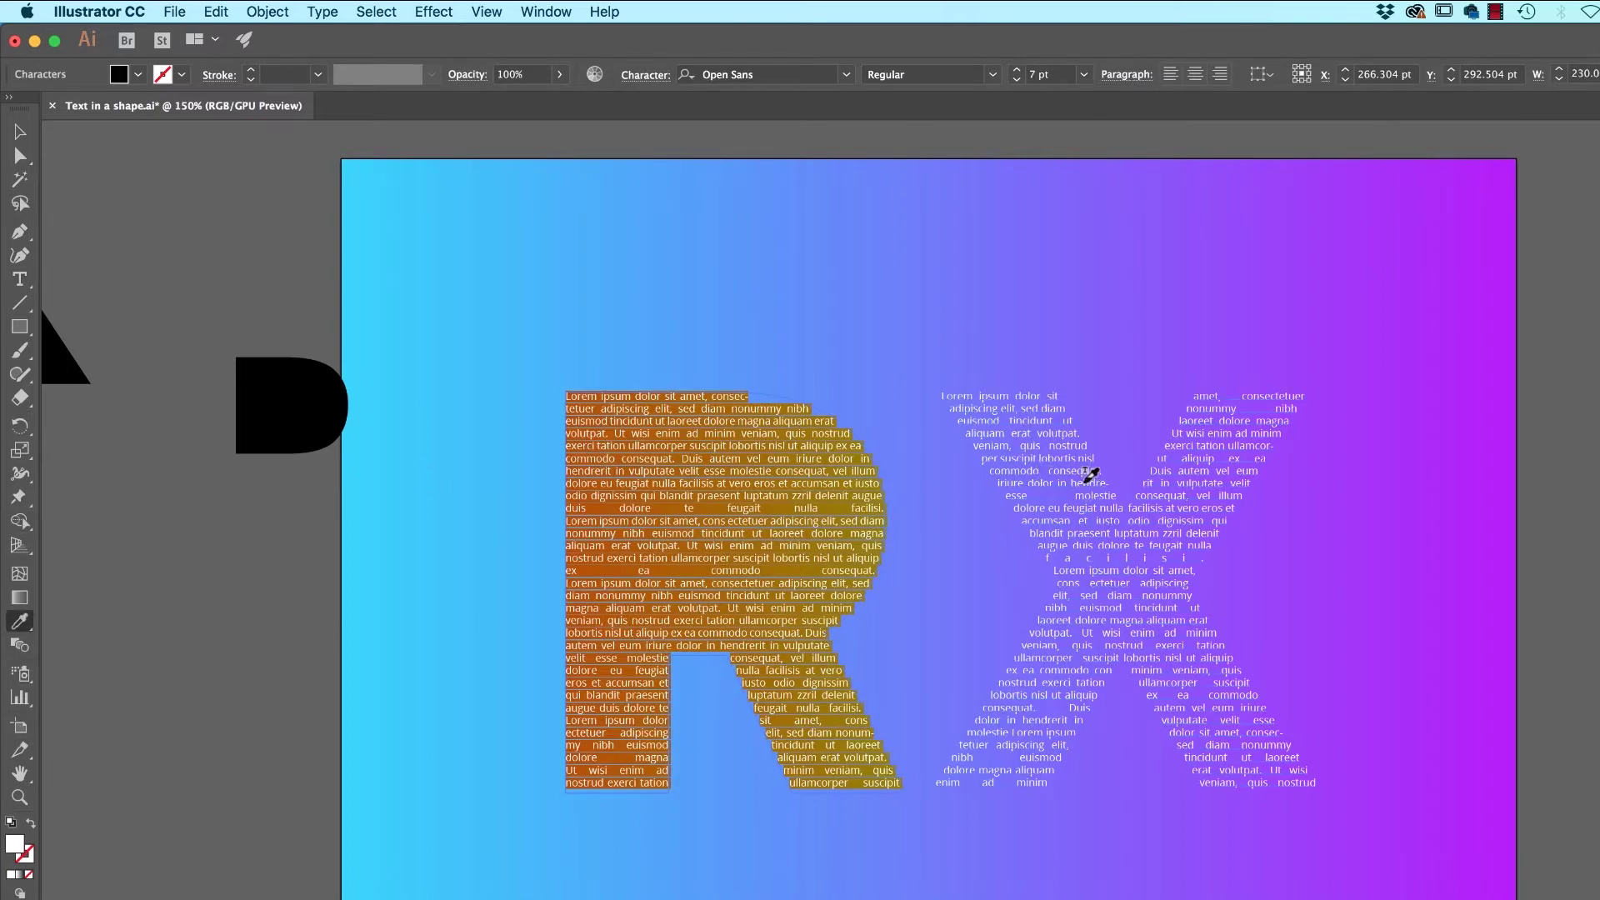
pyautogui.click(22, 133)
pyautogui.click(359, 379)
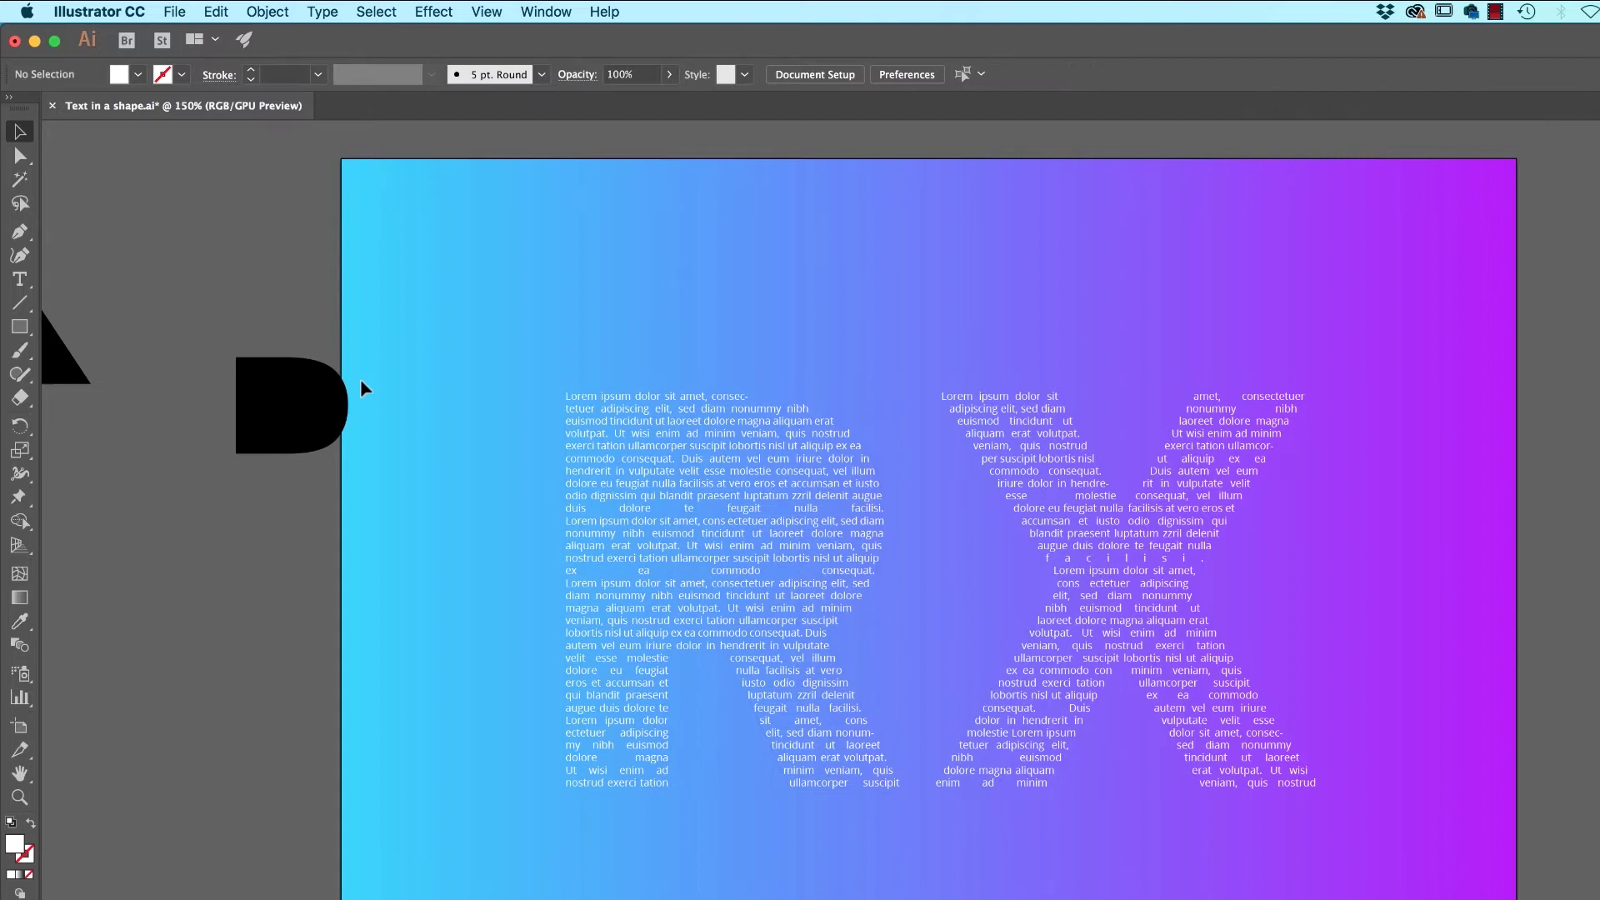
pyautogui.click(776, 557)
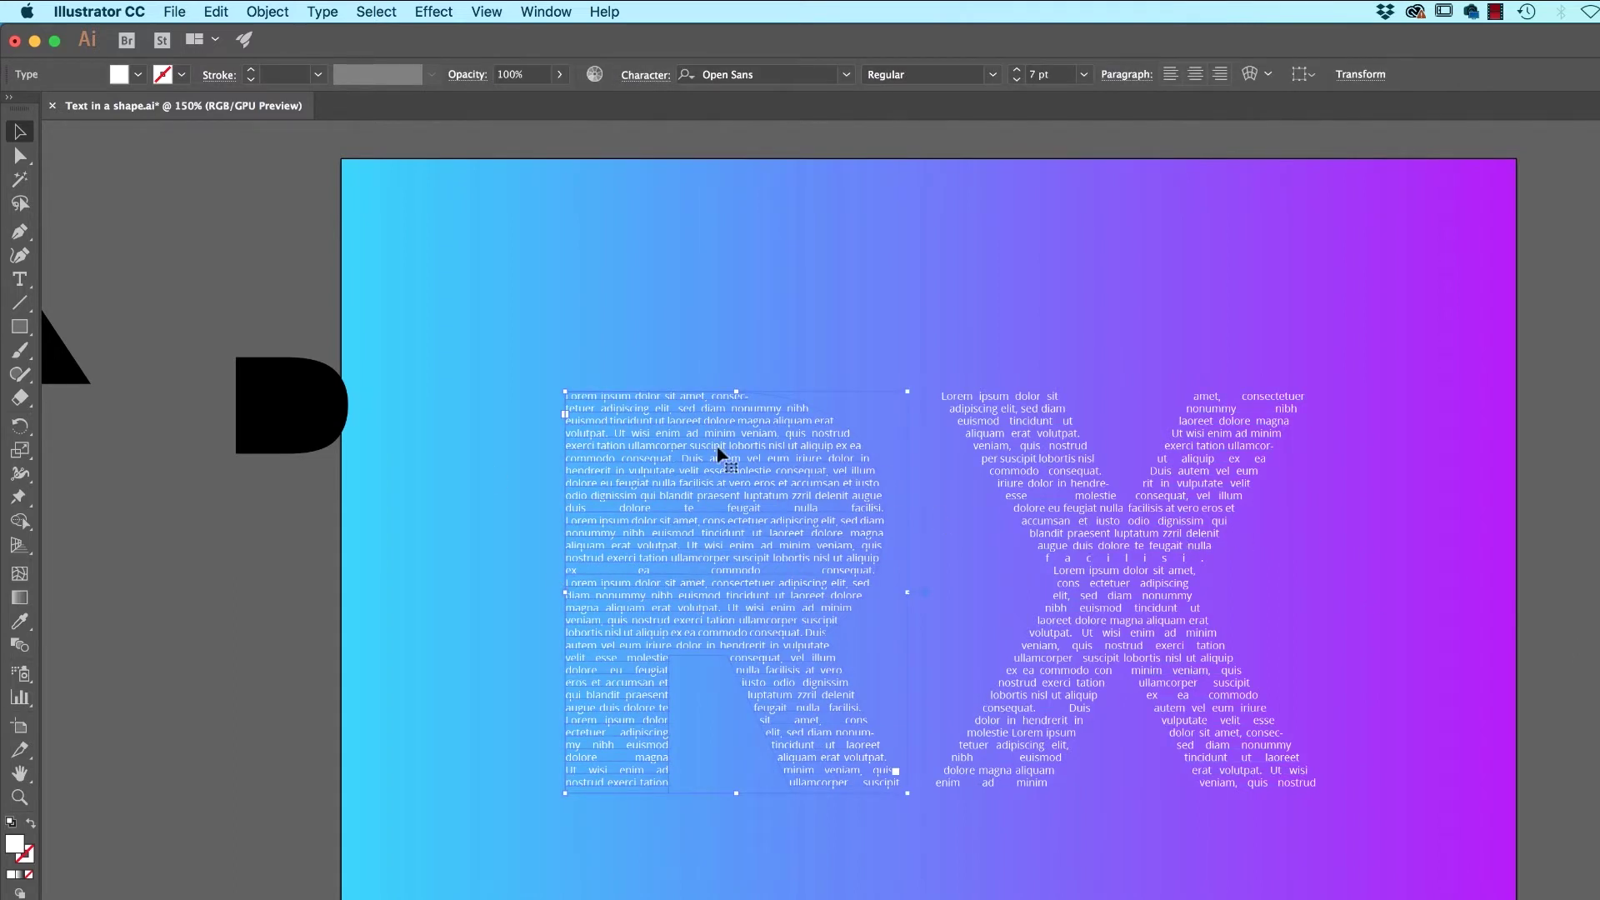
pyautogui.click(677, 323)
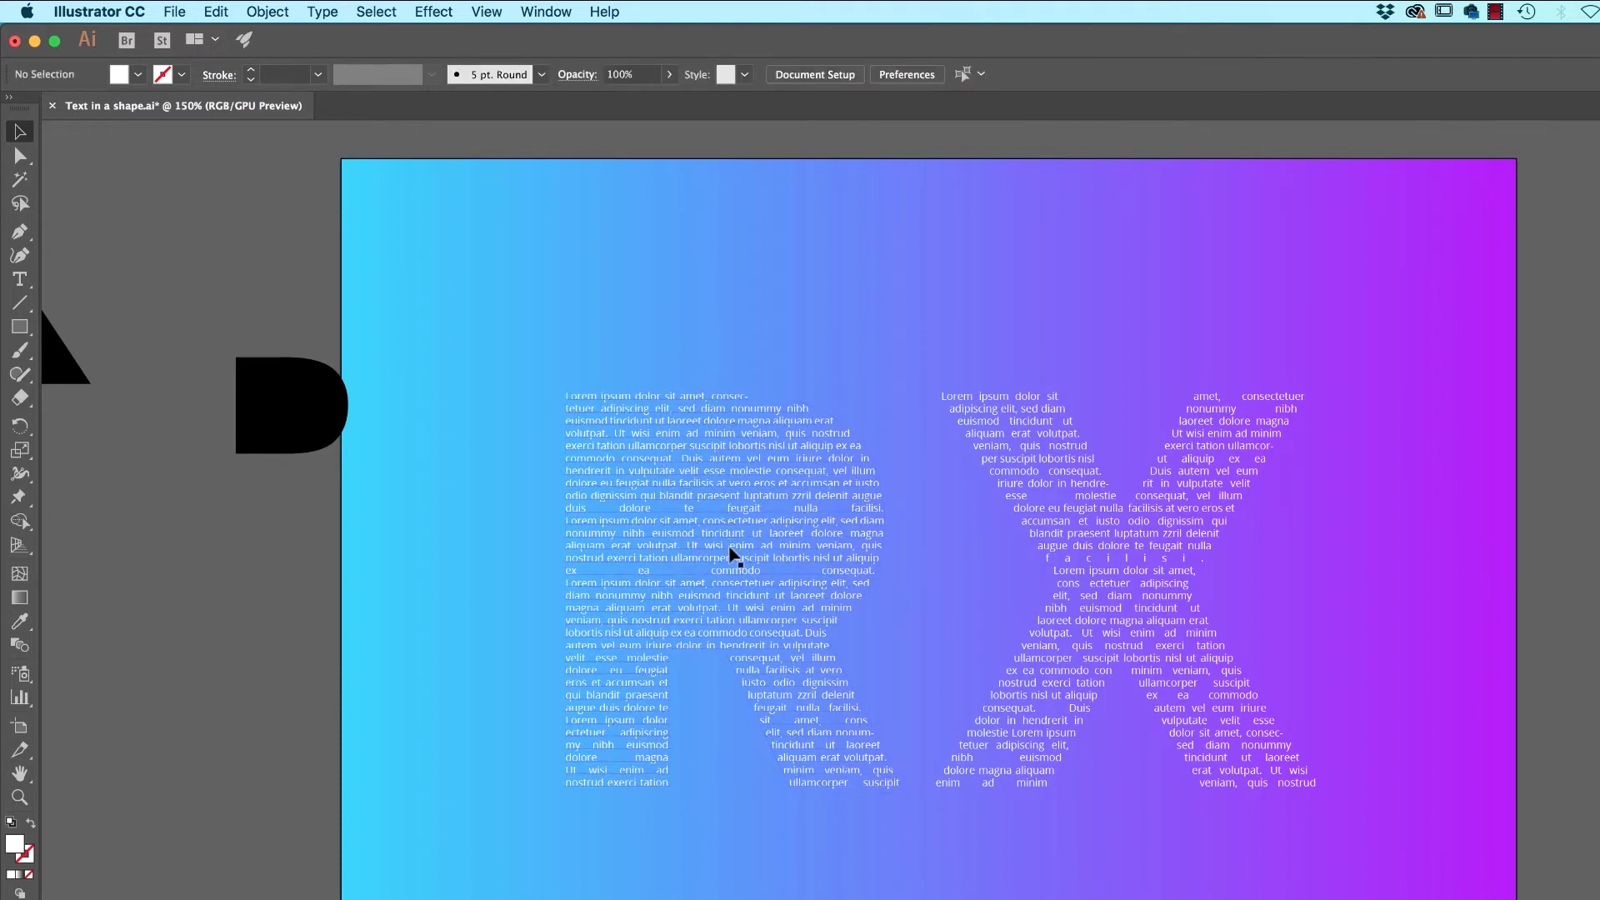
pyautogui.click(318, 414)
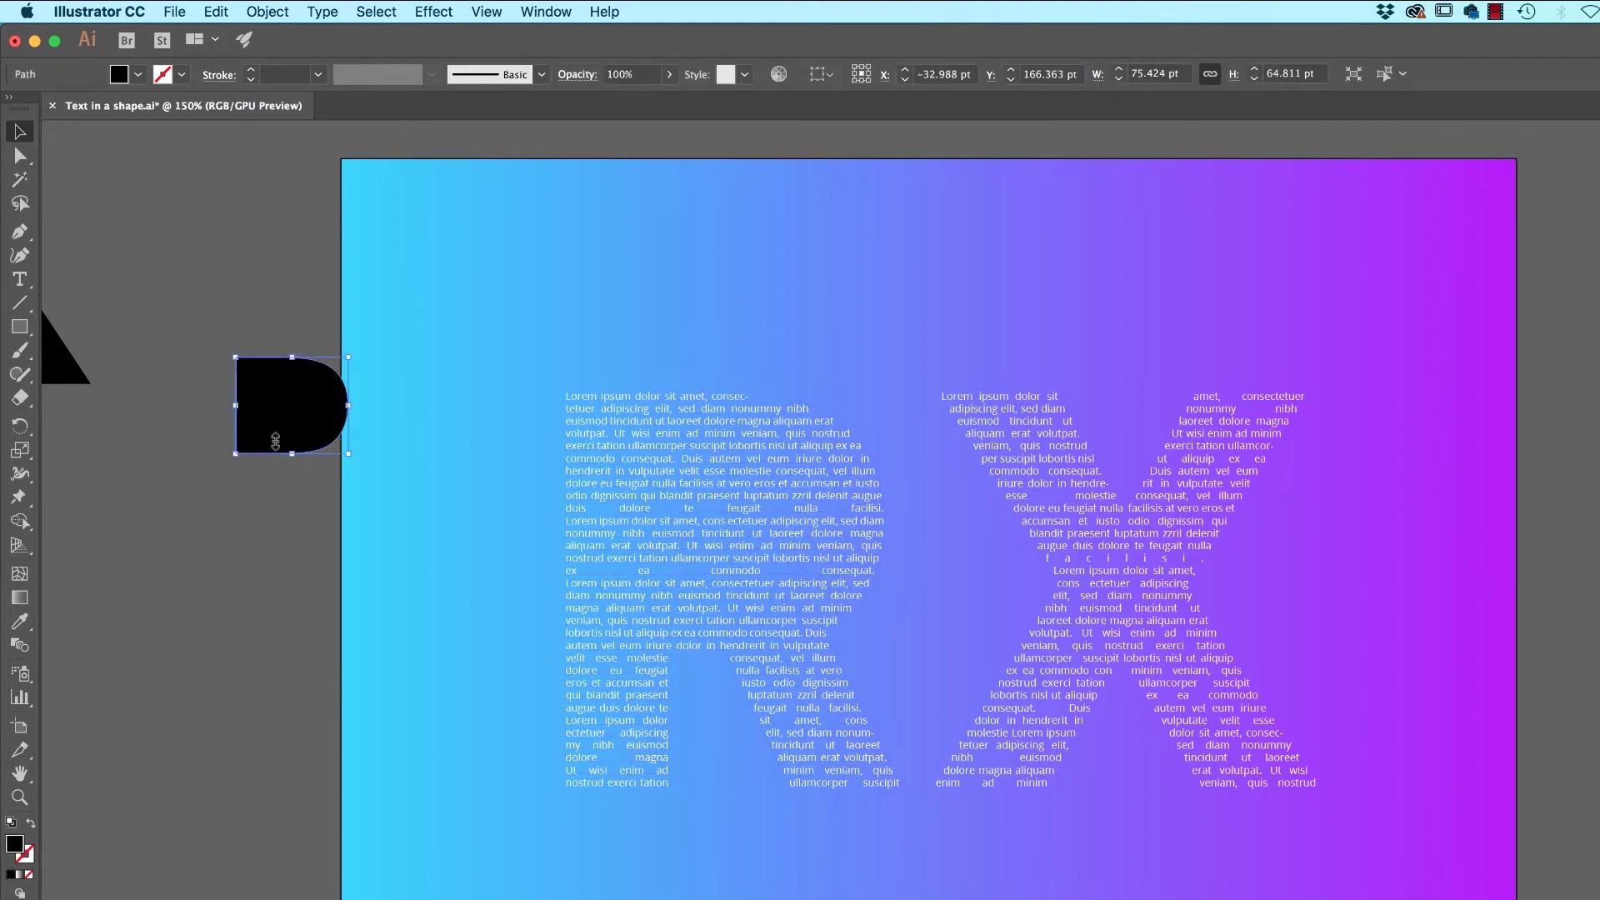
# - Paste a copy of the D shape over the R and delete the original D
pyautogui.click(439, 254)
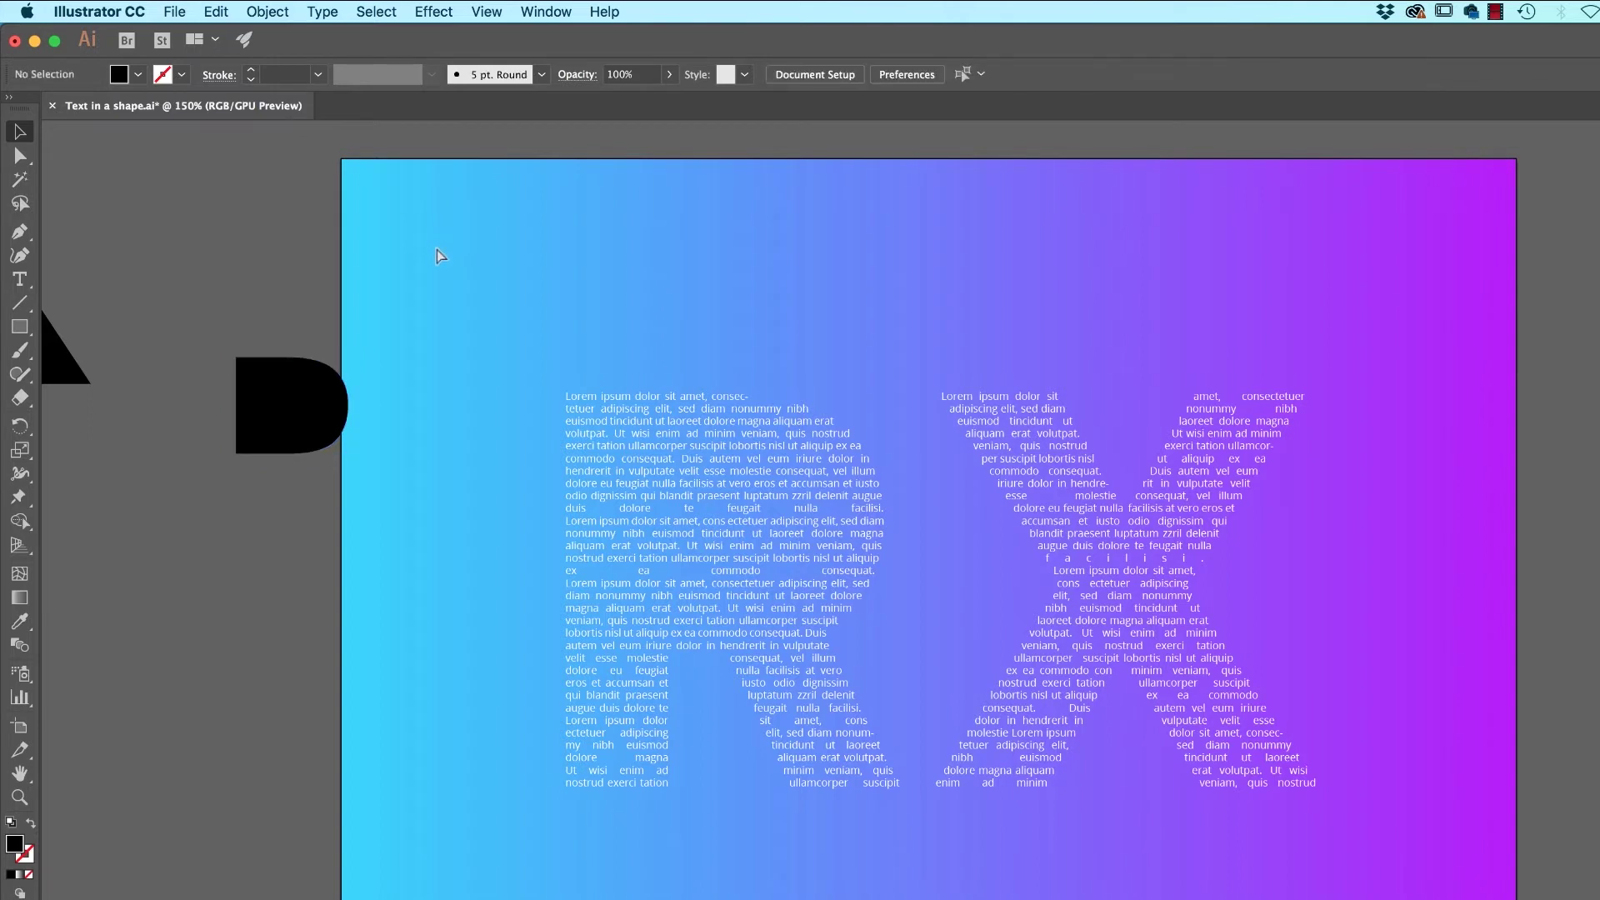
pyautogui.hotkey('ctrl', 'v')
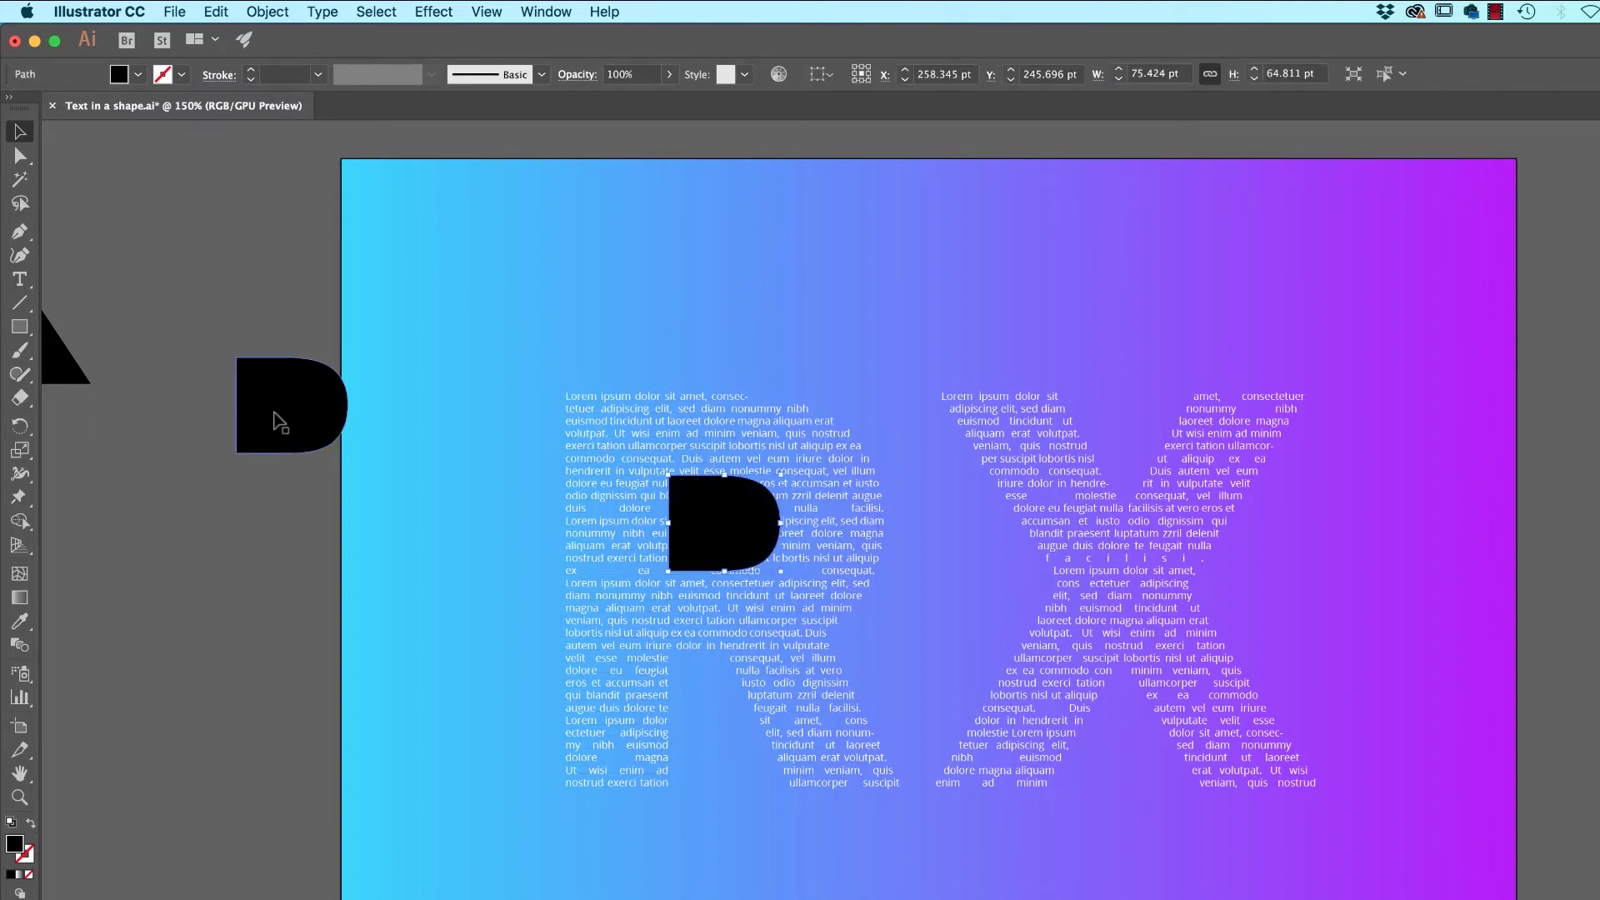
pyautogui.click(280, 424)
pyautogui.press('Delete')
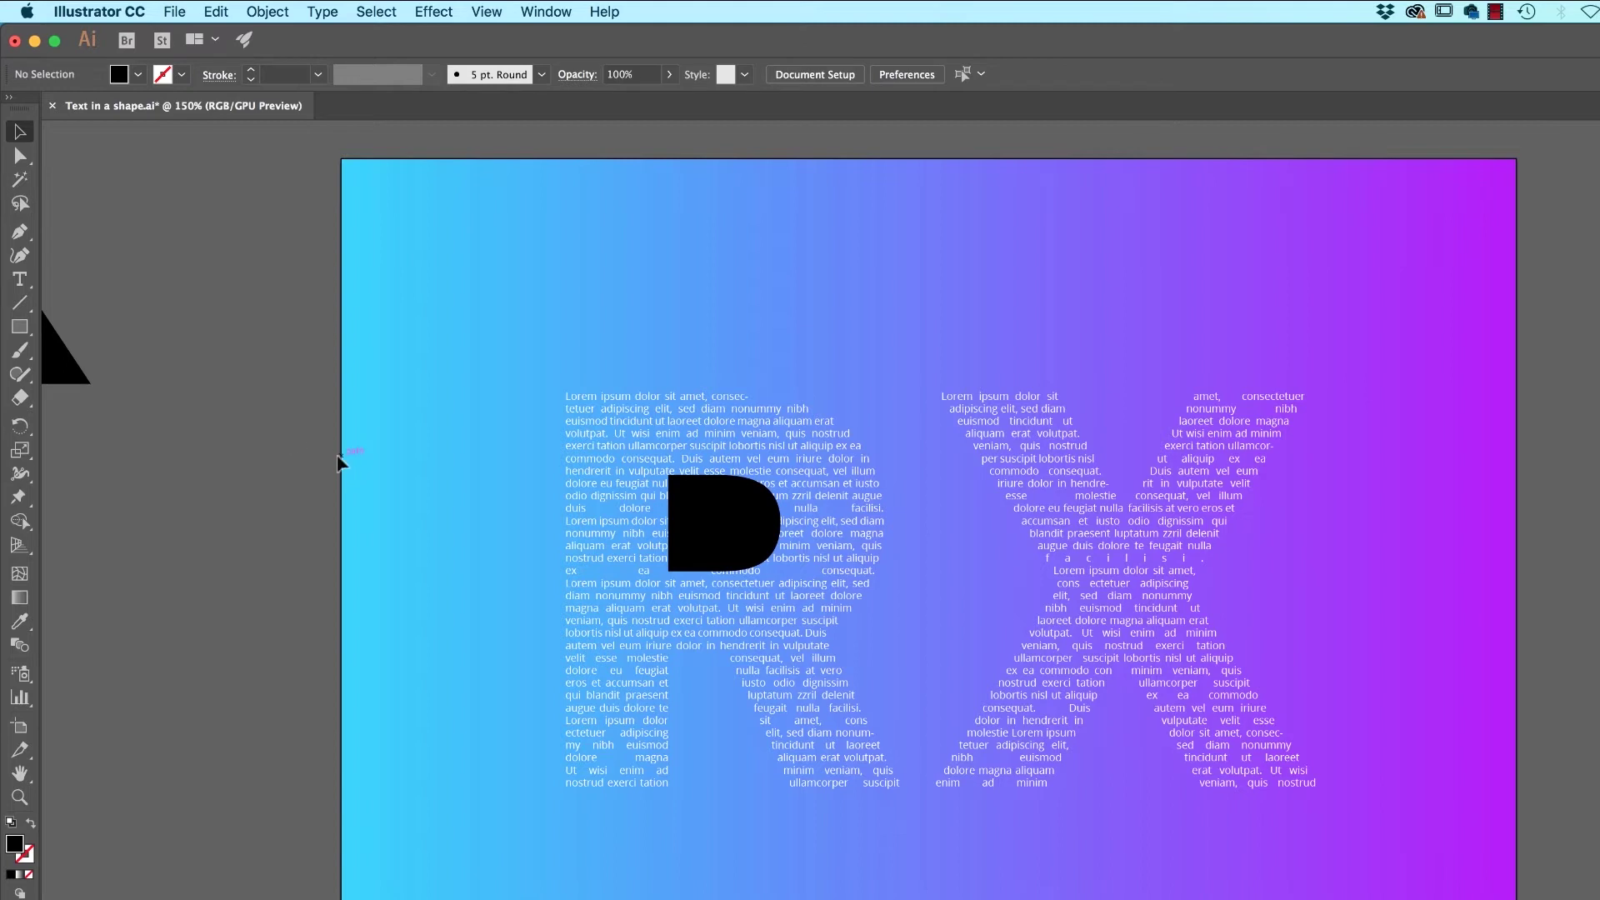
# - Make a Text Wrap on the pasted D so the R text flows around it
pyautogui.click(760, 528)
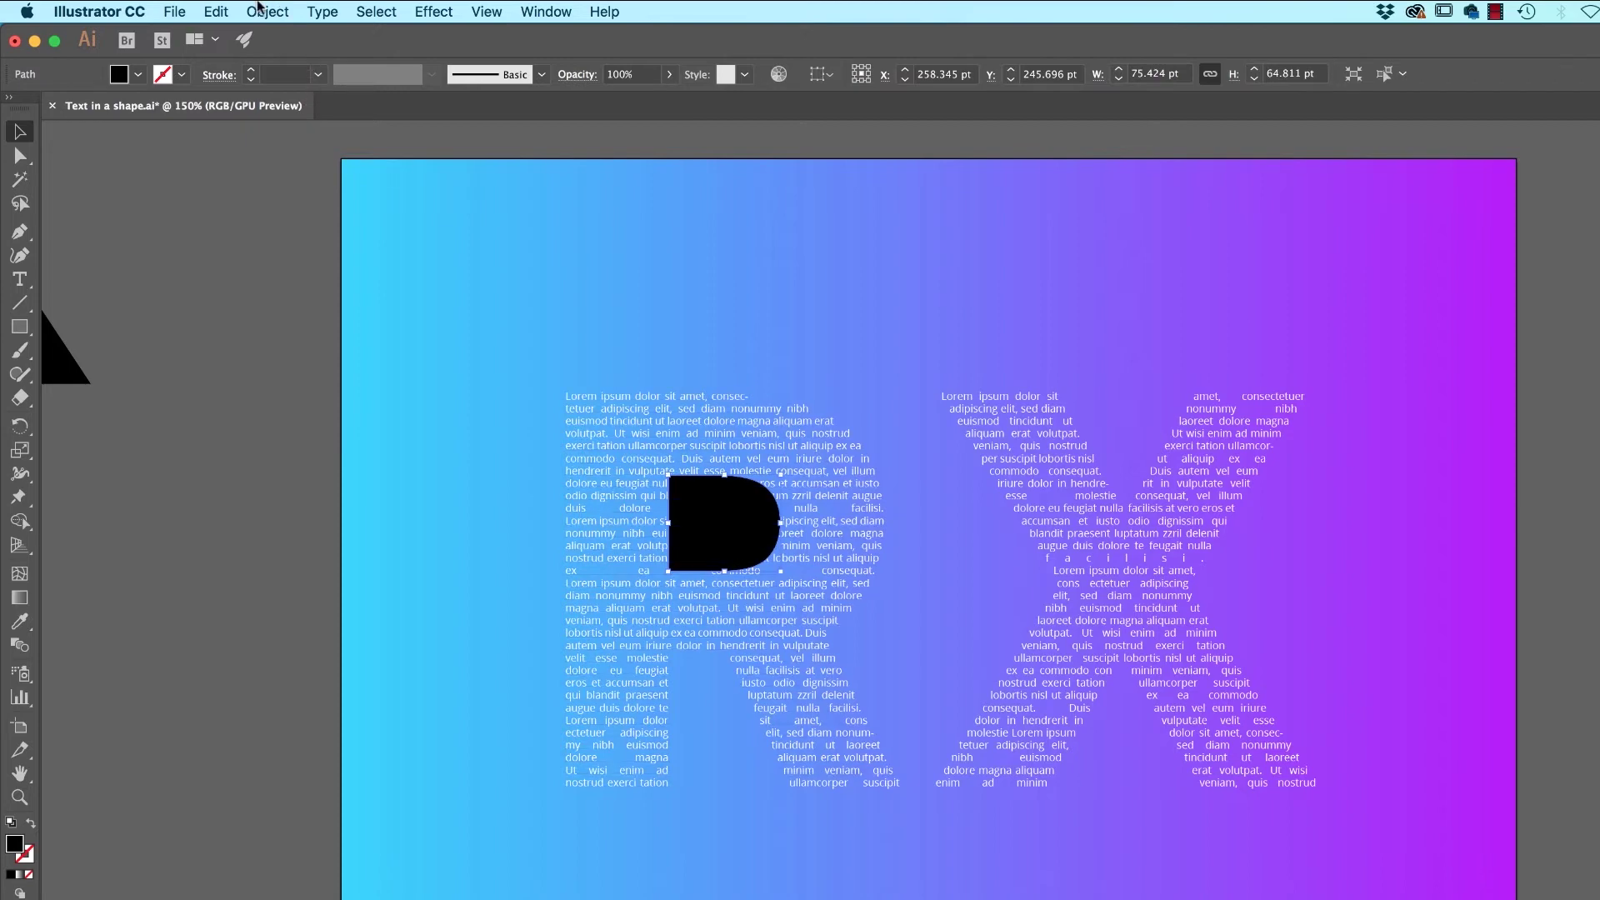
pyautogui.click(265, 11)
pyautogui.moveTo(290, 583)
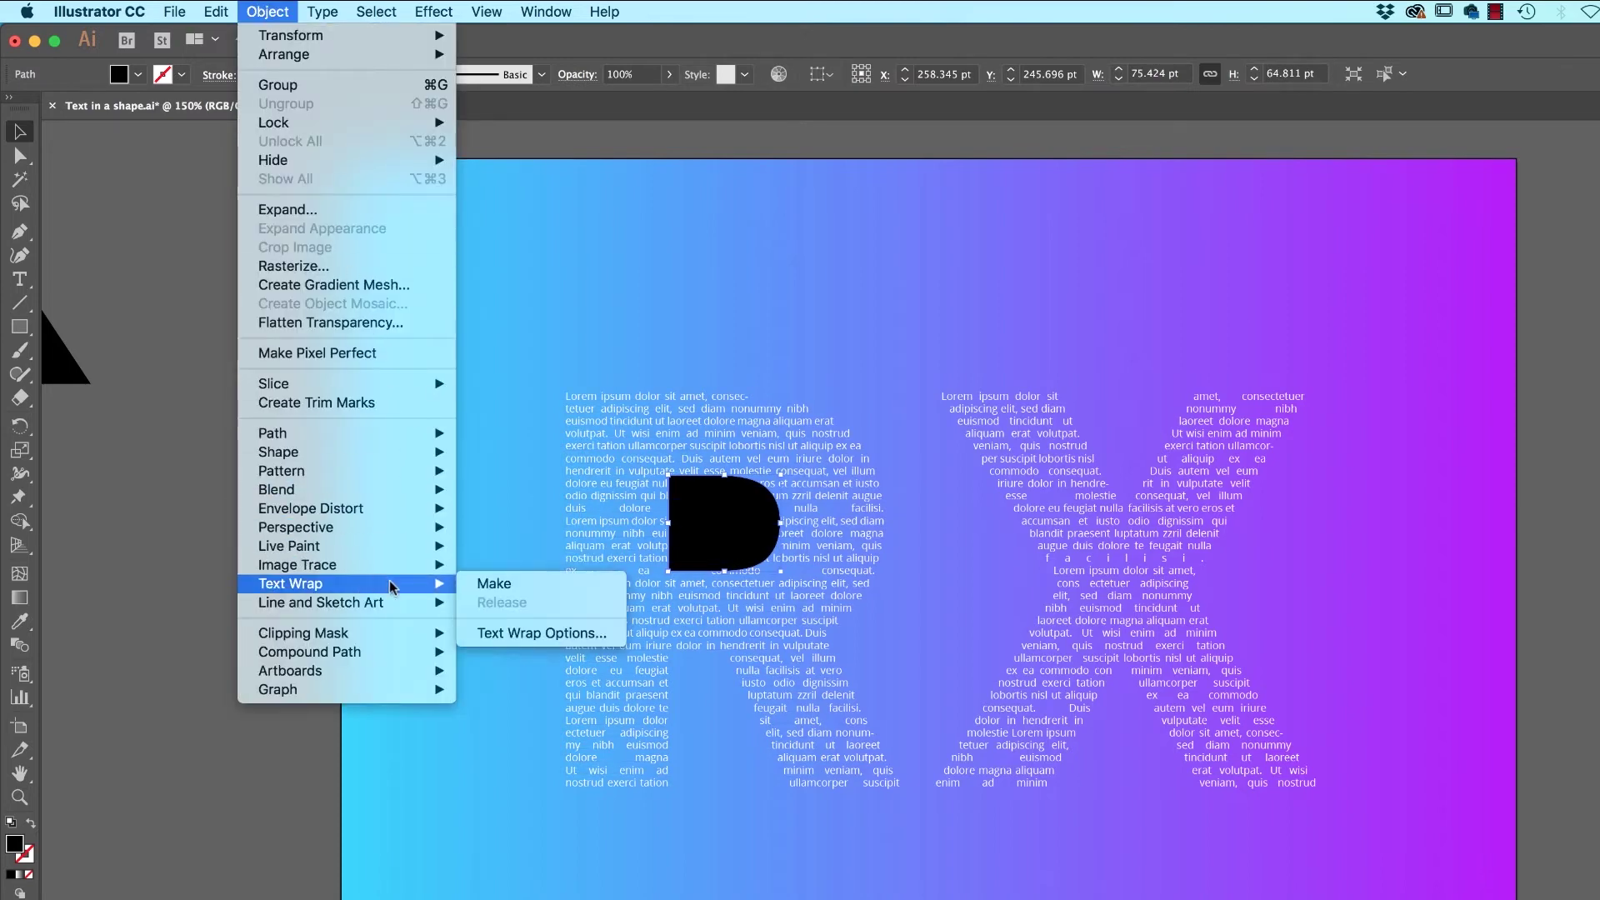
pyautogui.click(521, 583)
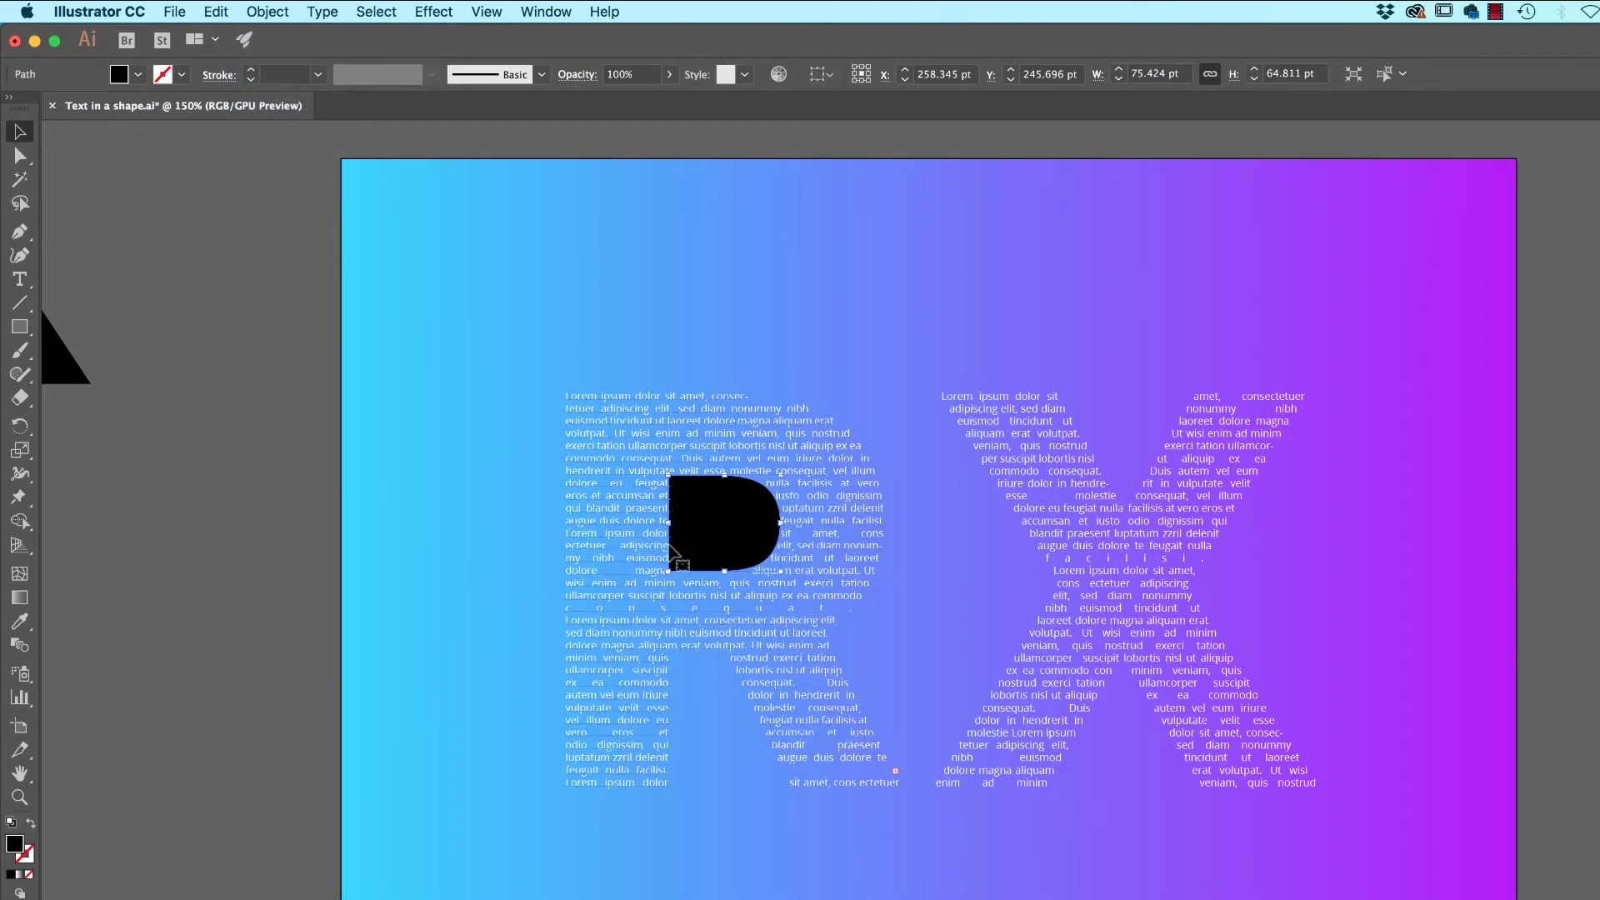
pyautogui.moveTo(745, 532)
pyautogui.mouseDown()
pyautogui.moveTo(719, 506)
pyautogui.moveTo(730, 533)
pyautogui.mouseUp()
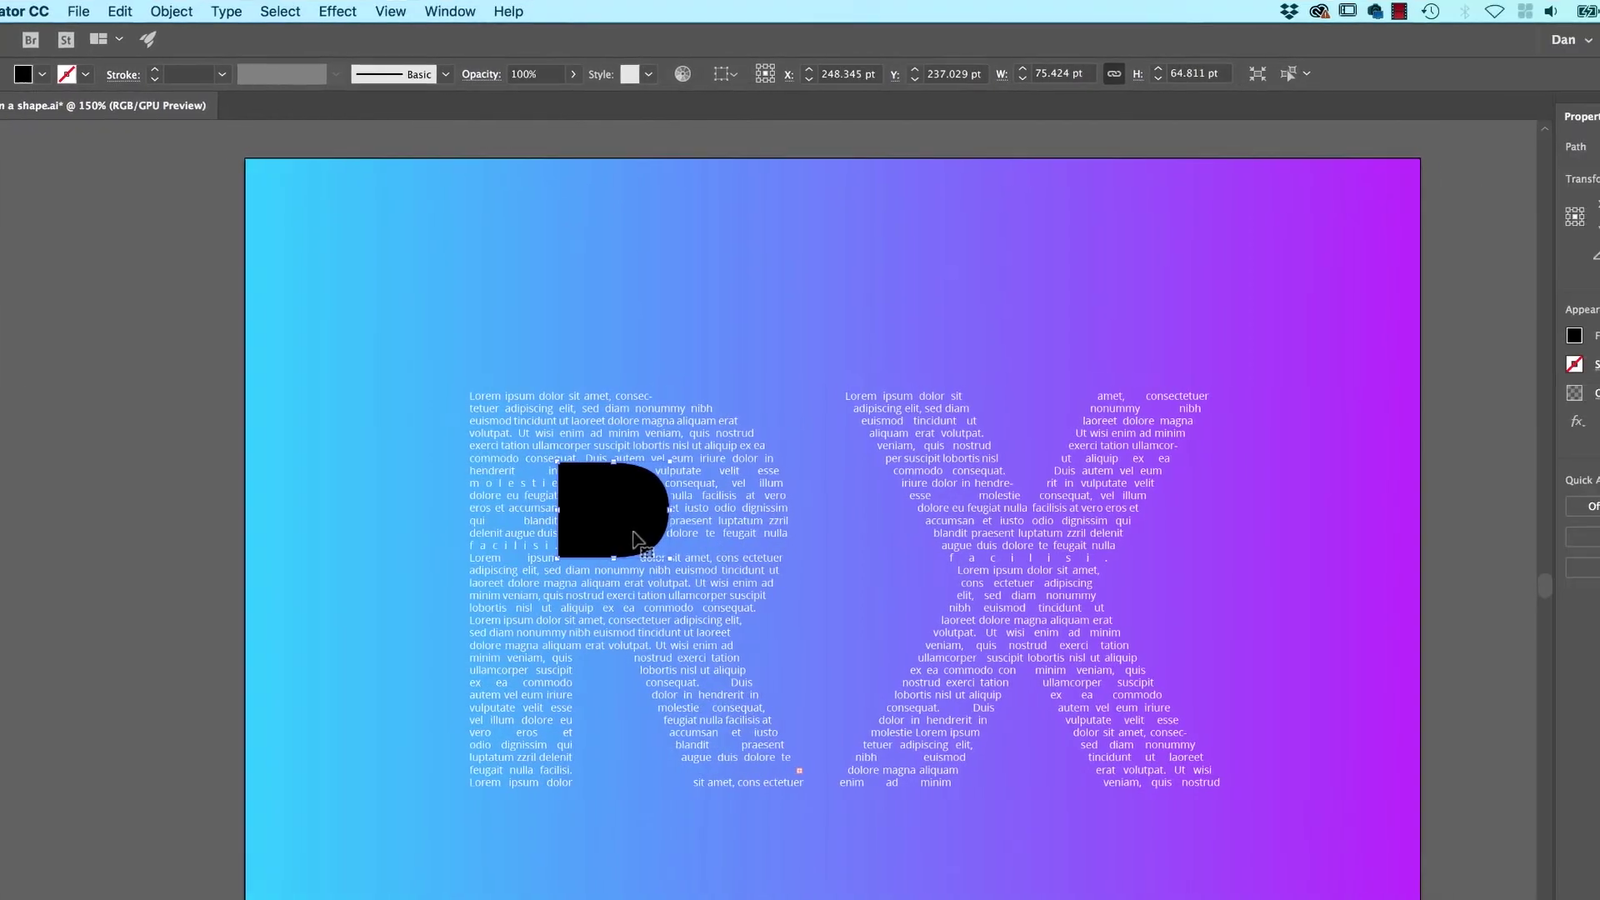
pyautogui.hotkey('ctrl', 'z')
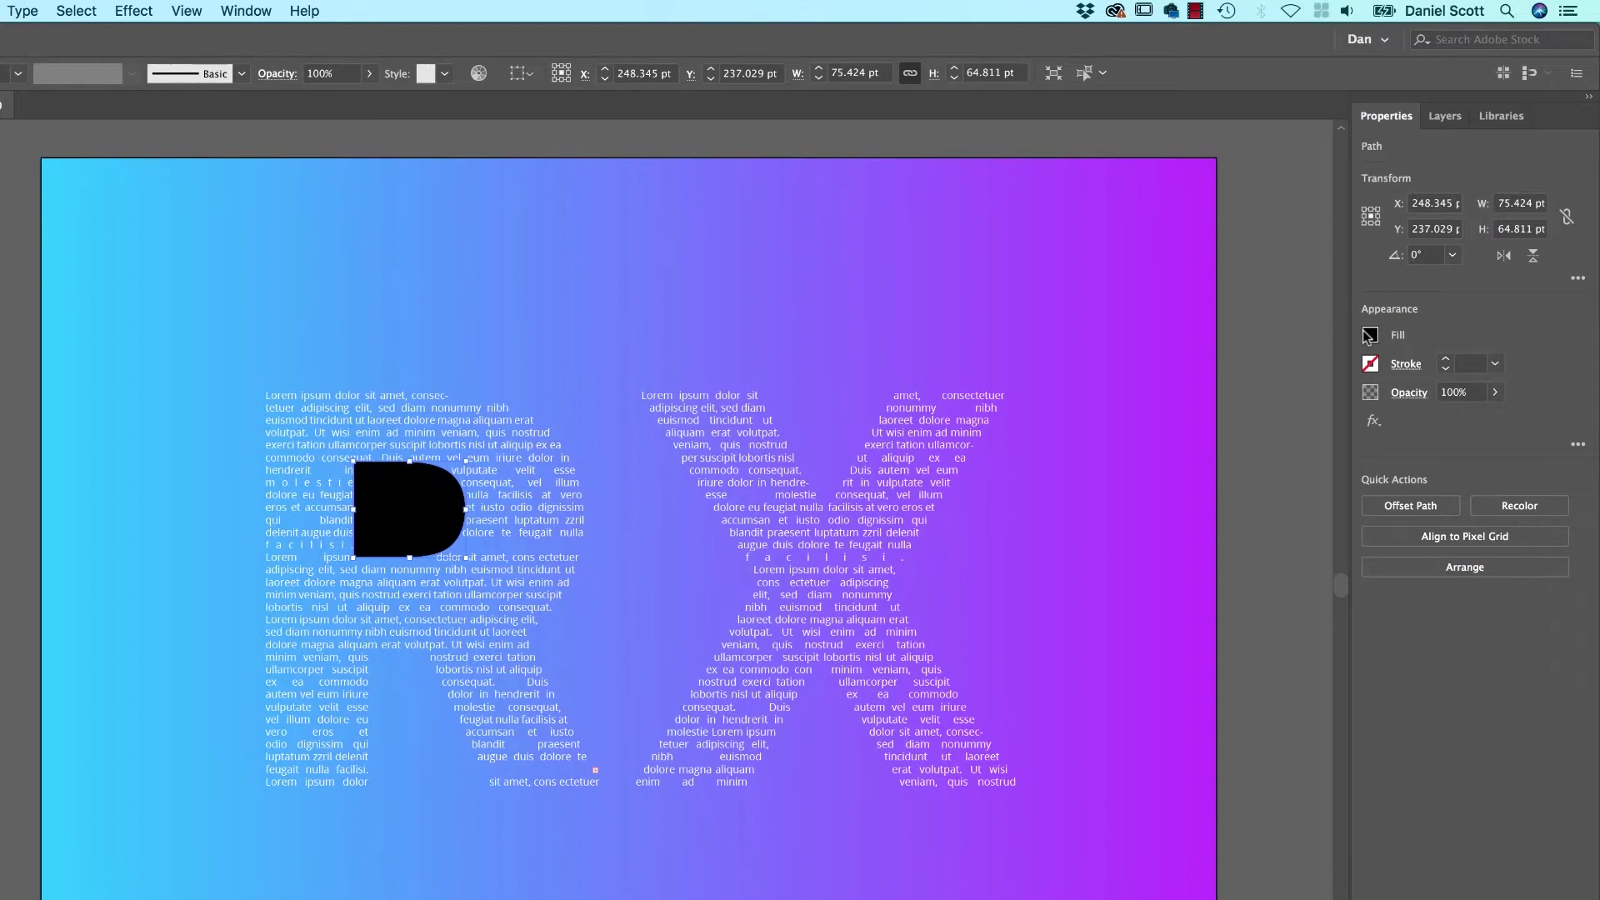
# - Set the D's fill to None so the R's counter hole is invisible
pyautogui.click(1370, 334)
pyautogui.click(1155, 406)
pyautogui.click(887, 331)
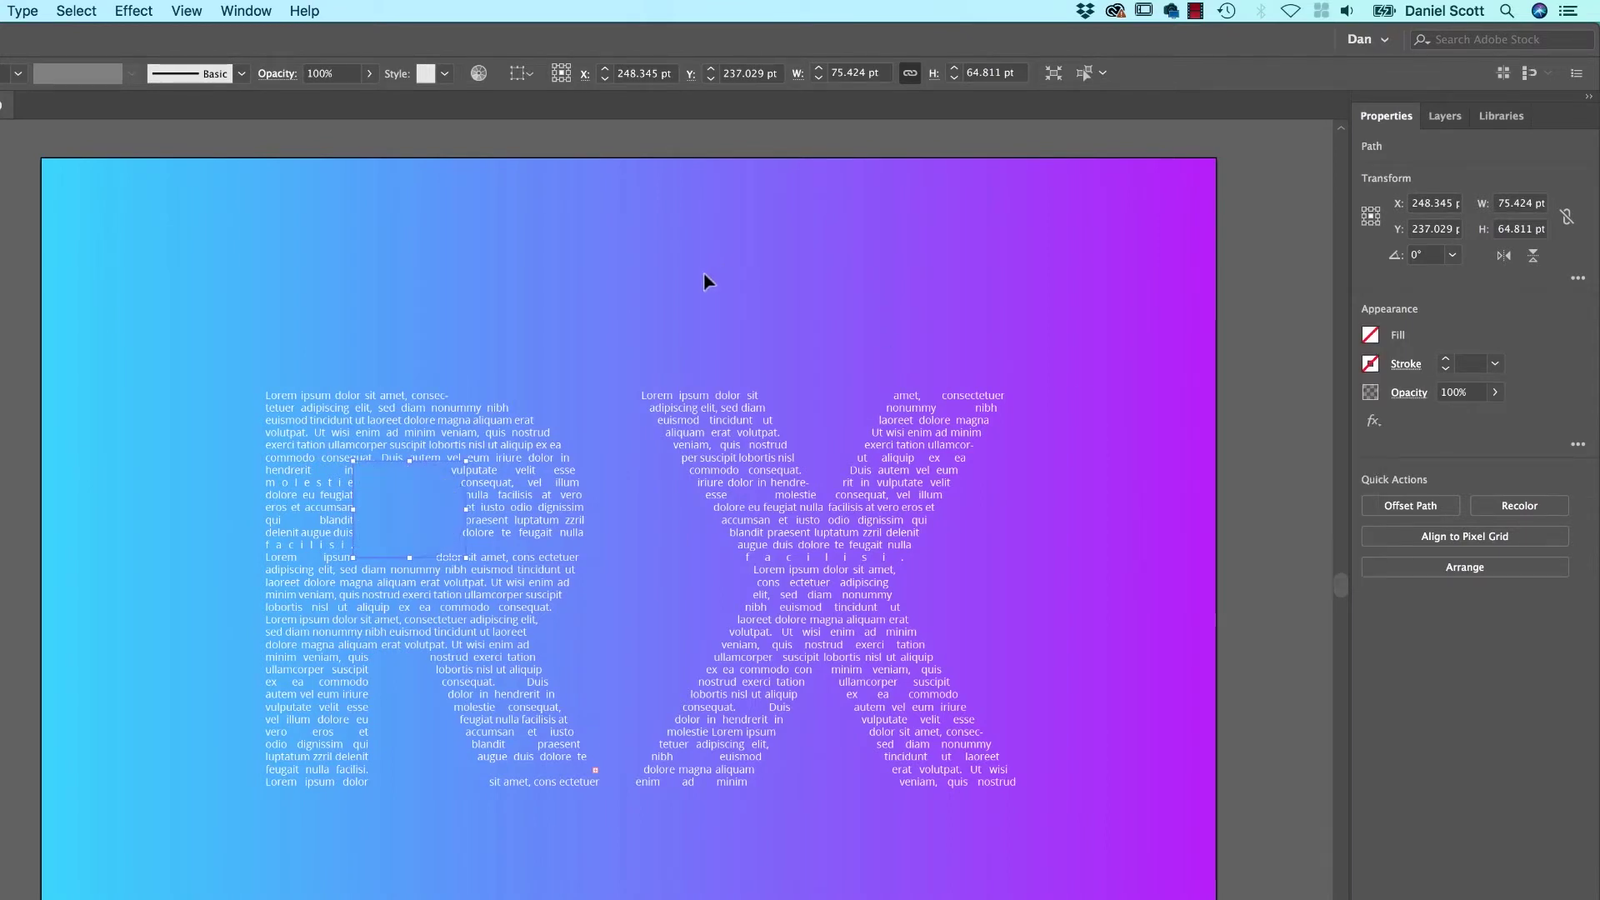
pyautogui.click(701, 272)
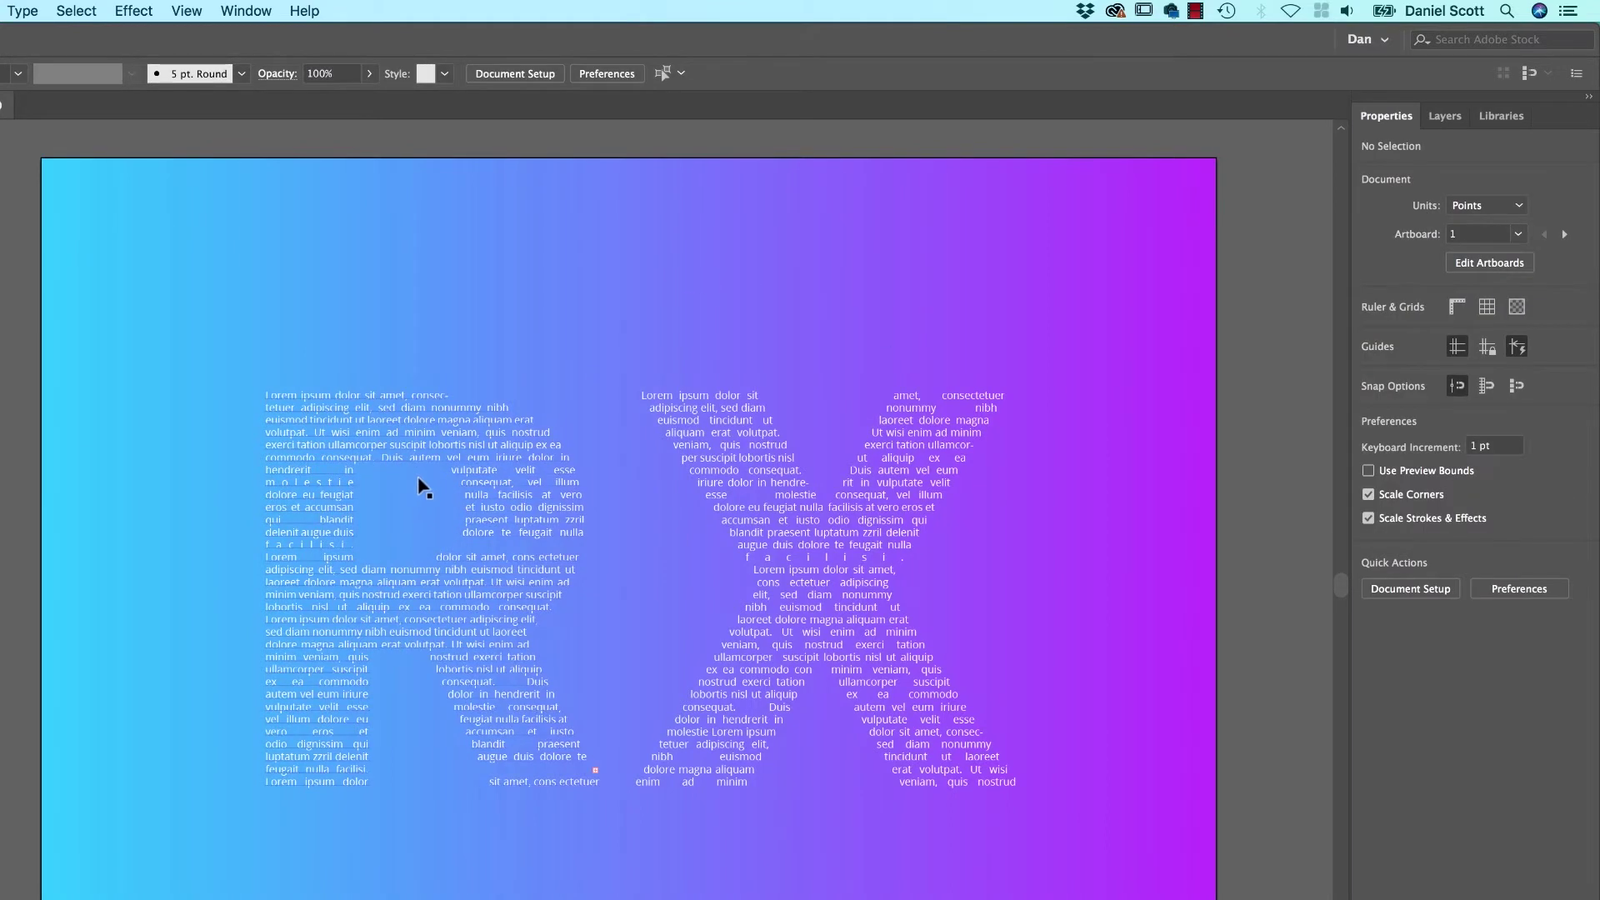
pyautogui.hotkey('ctrl', 'z')
pyautogui.hotkey('ctrl', 'z')
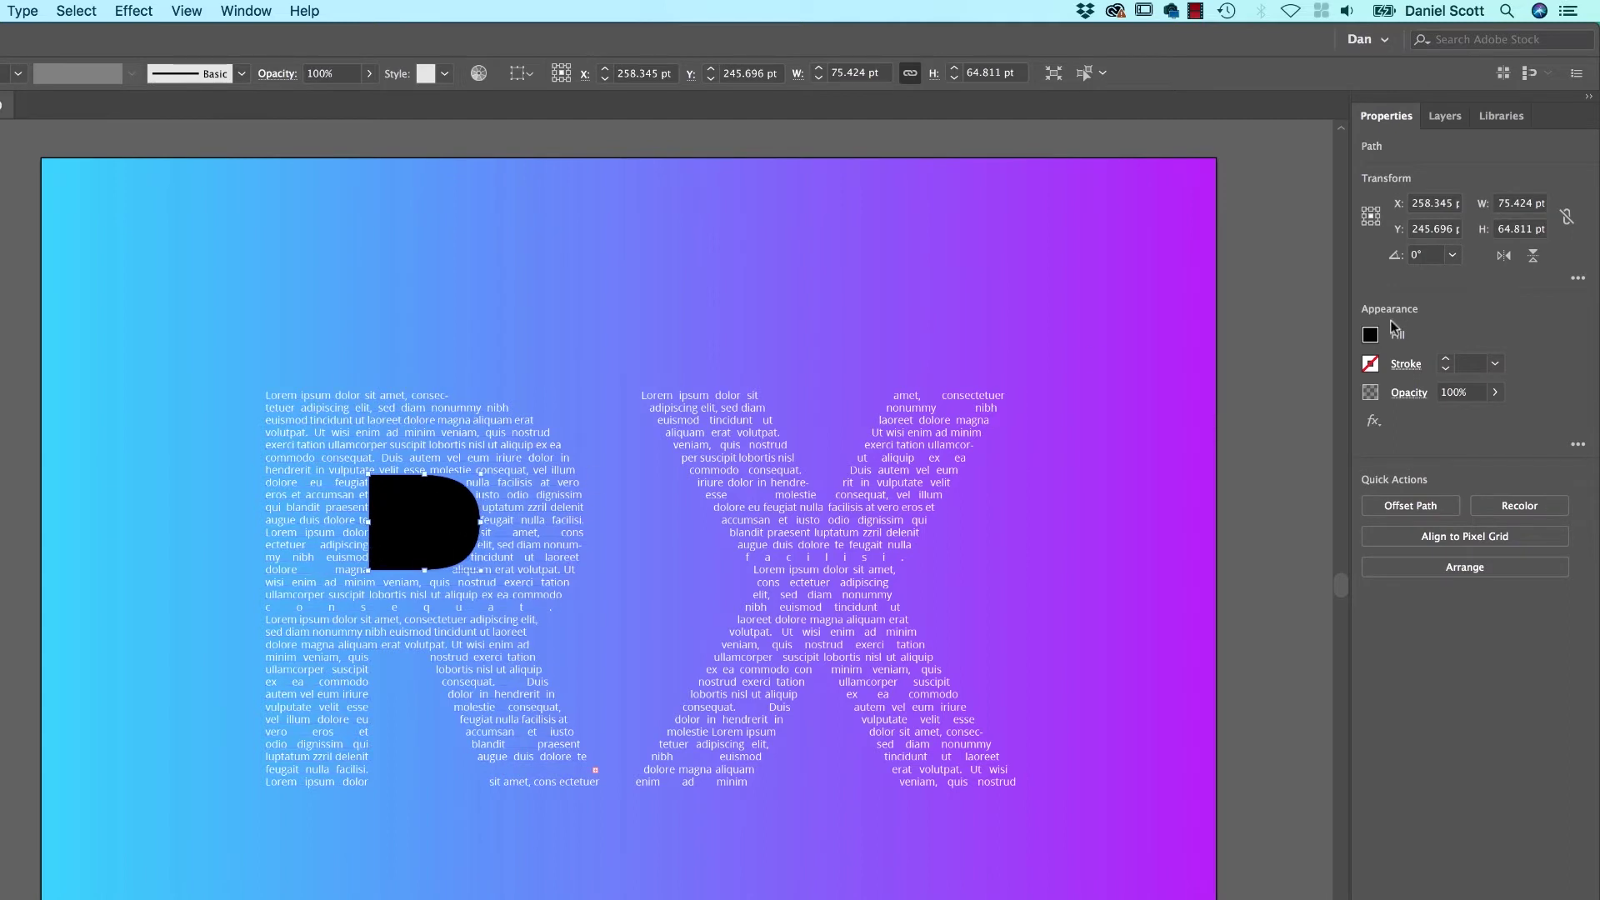
pyautogui.click(1370, 335)
pyautogui.click(1155, 406)
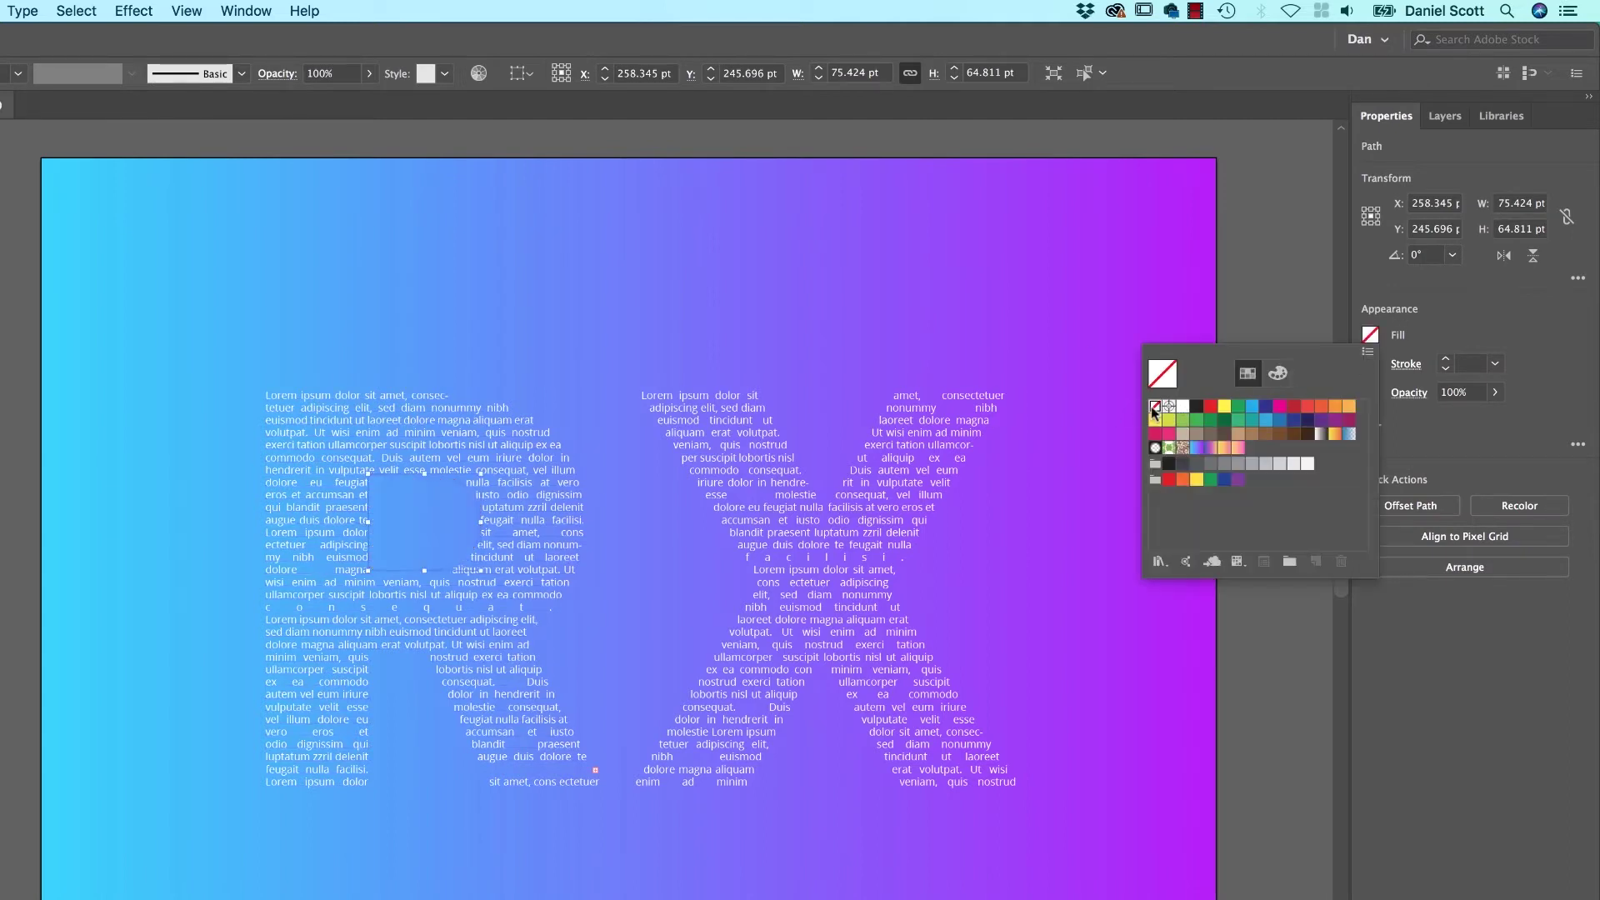
pyautogui.click(652, 248)
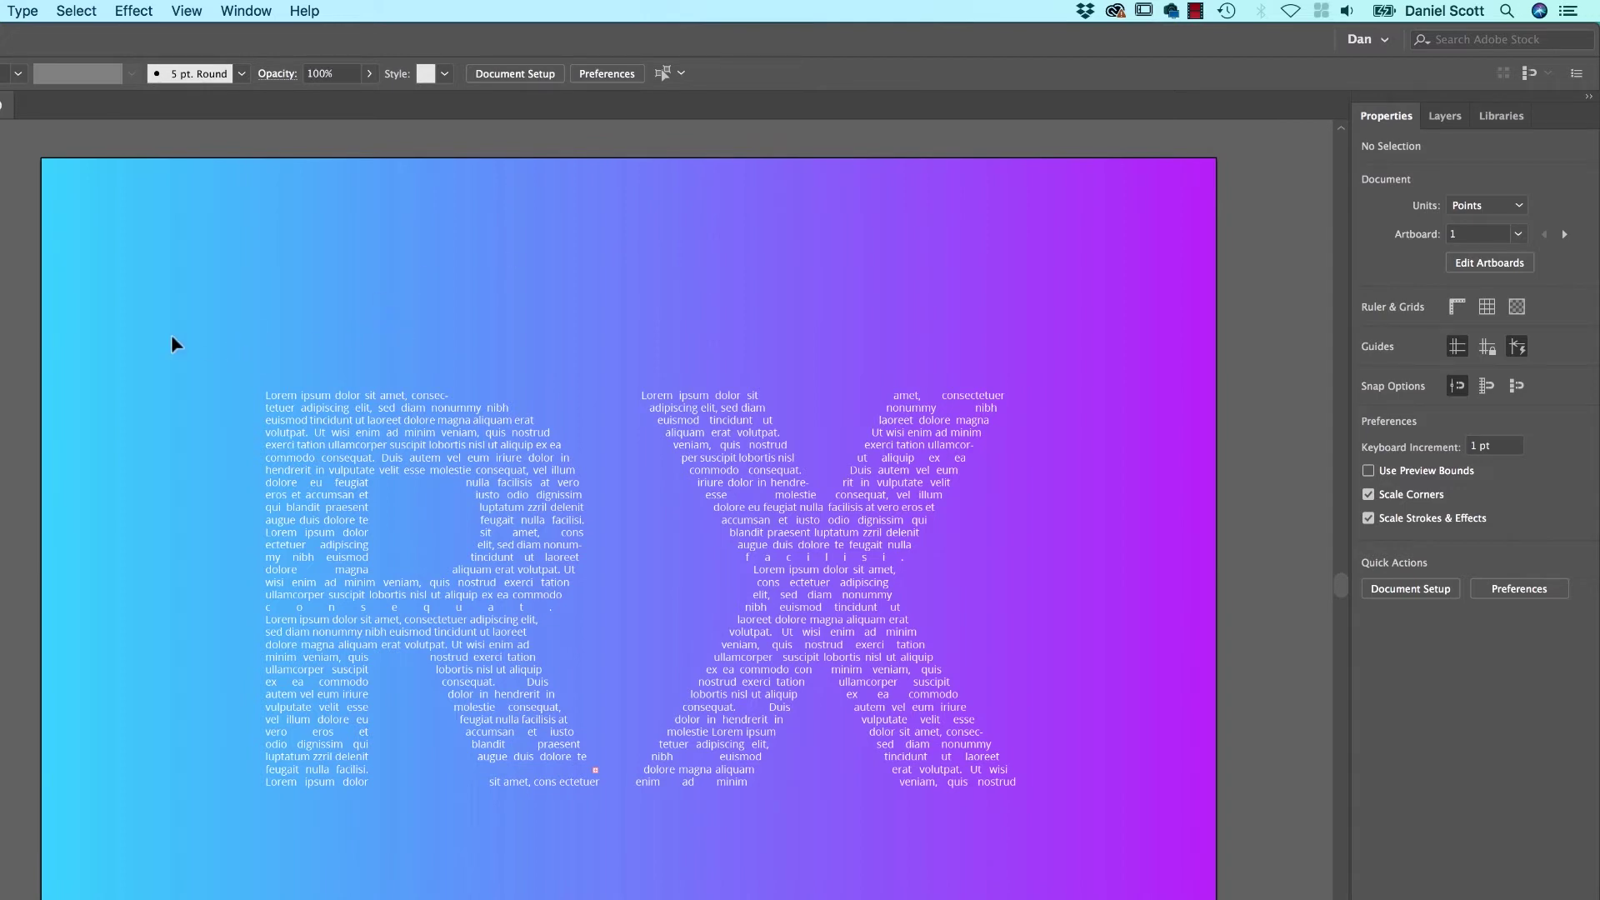
# - Select all and drag the text-filled R and X onto the blank white artboard
pyautogui.hotkey('ctrl', 'a')
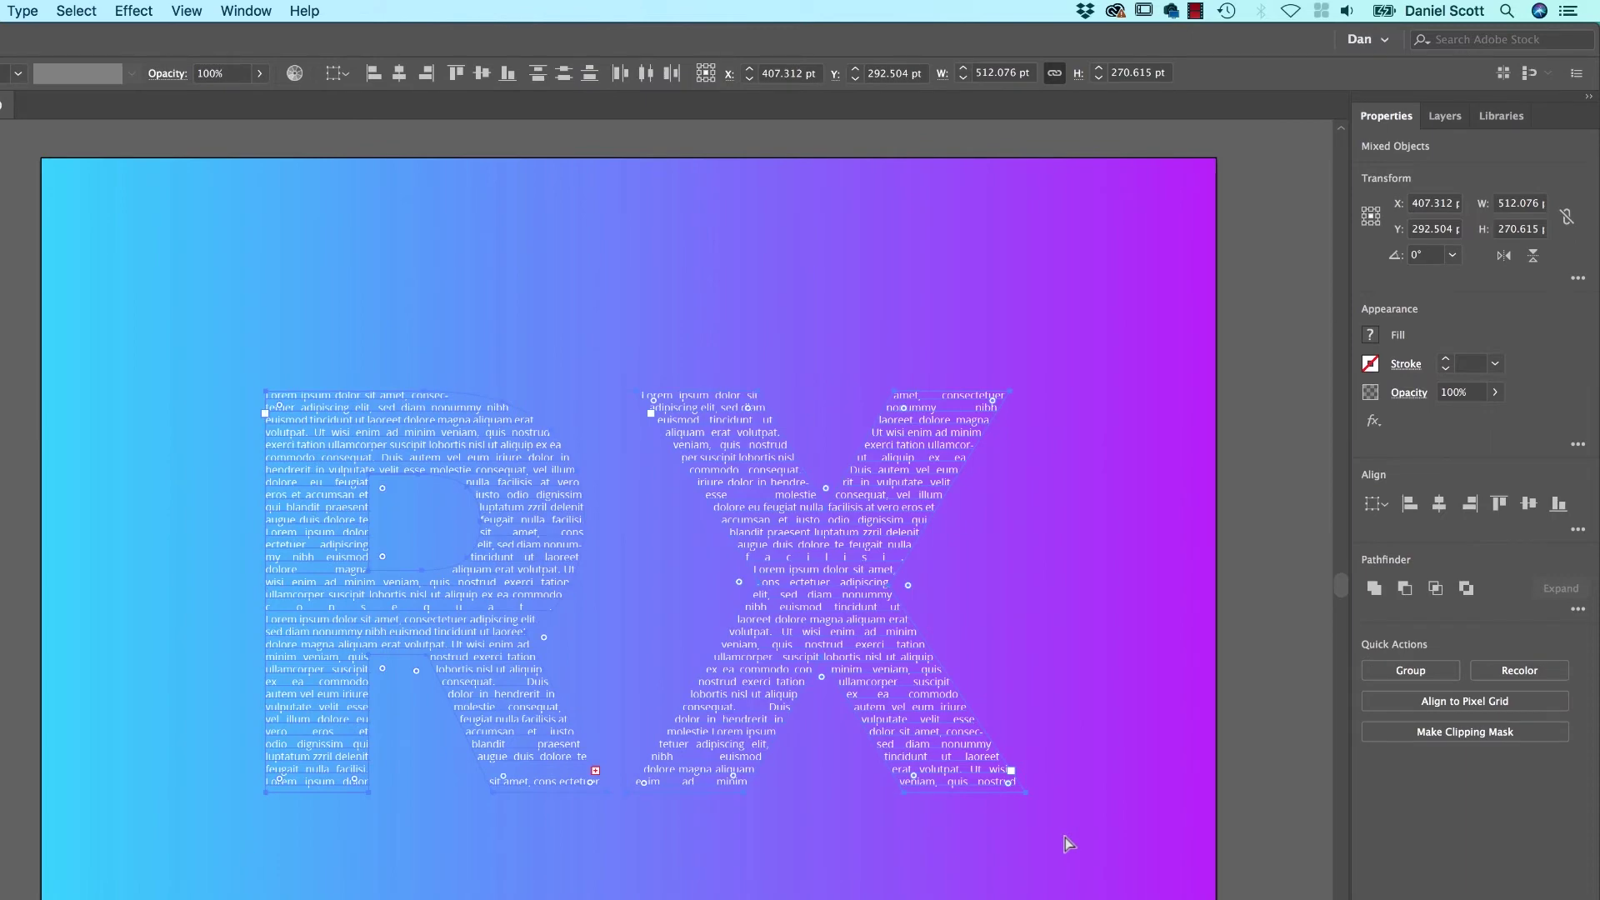
pyautogui.moveTo(1060, 667)
pyautogui.mouseDown()
pyautogui.moveTo(429, 686)
pyautogui.moveTo(571, 467)
pyautogui.mouseUp()
pyautogui.moveTo(678, 508); pyautogui.dragTo(705, 518)
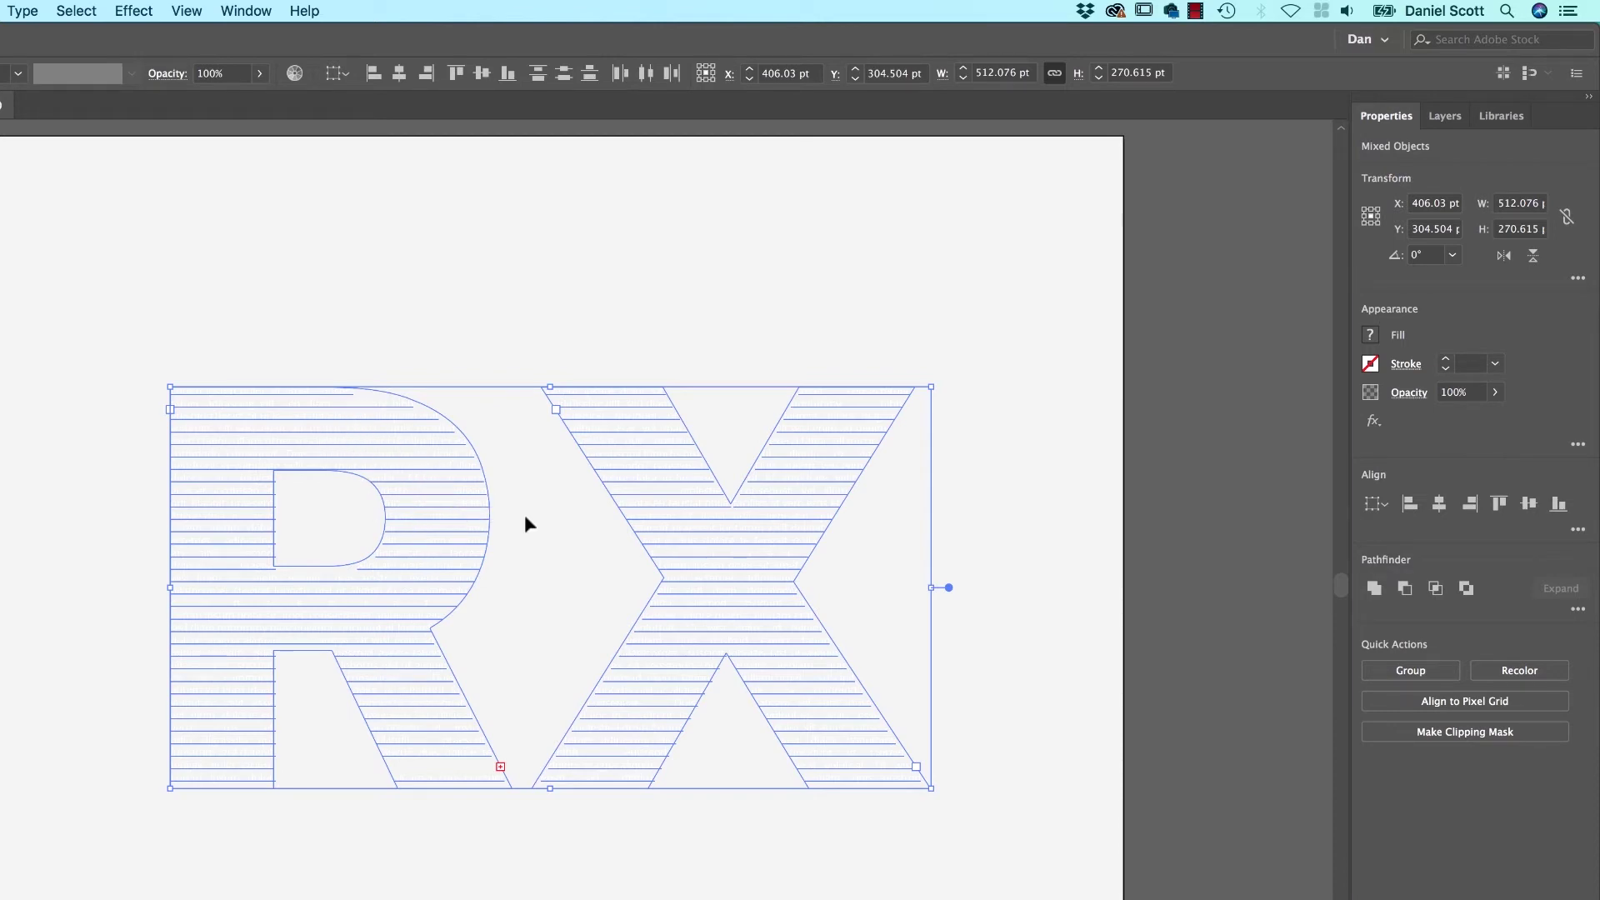
pyautogui.doubleClick(405, 495)
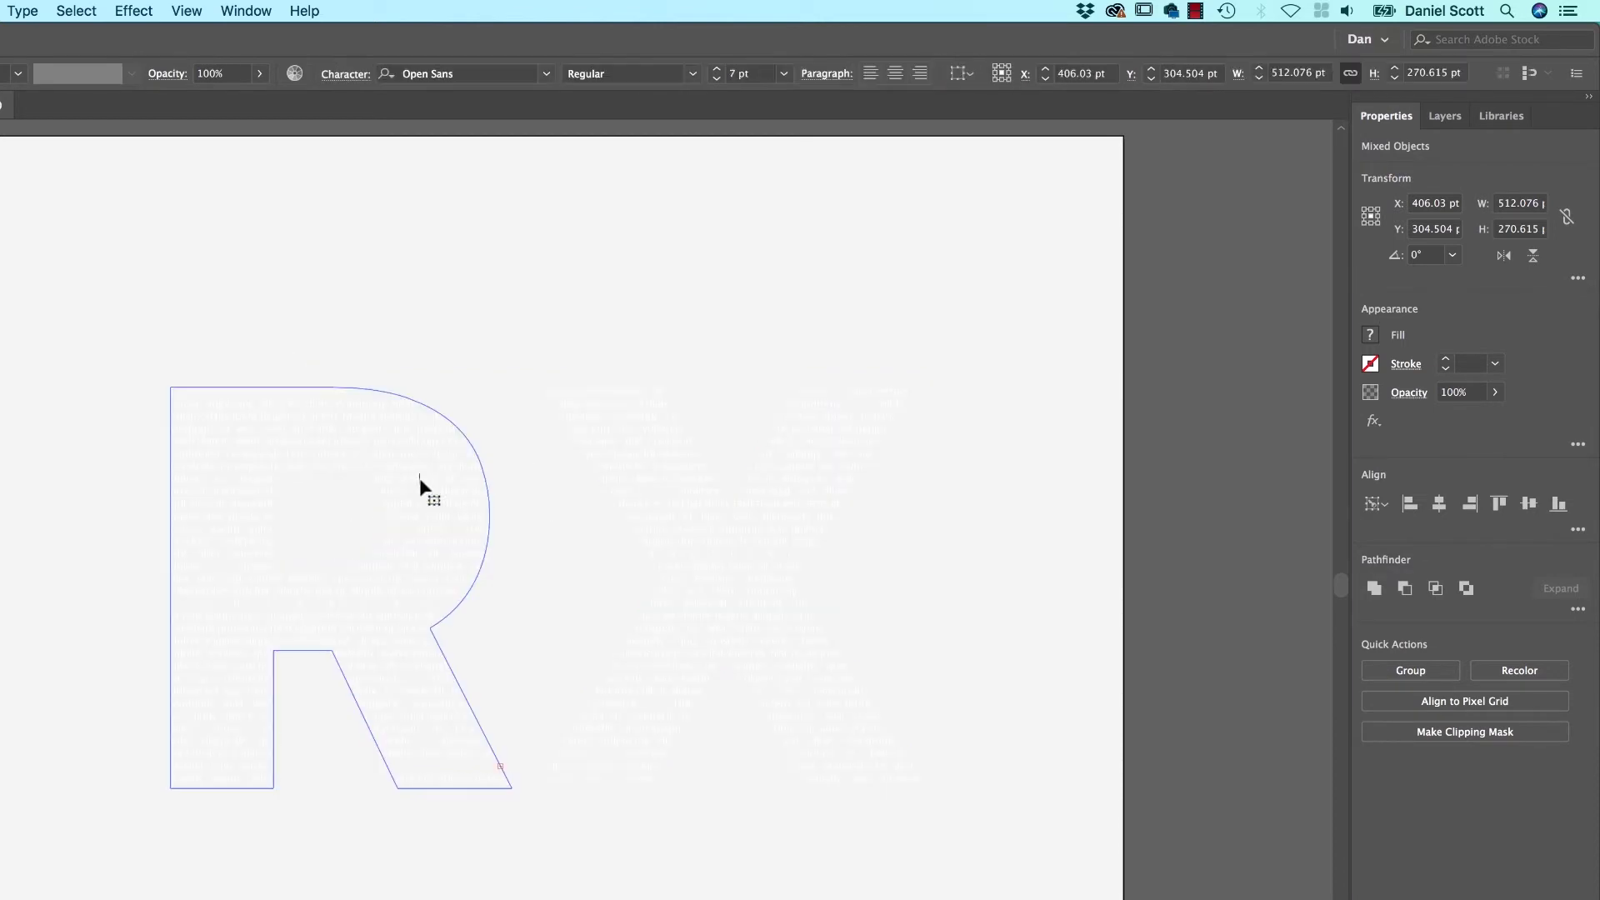
# - Select both the R and X text objects and convert their placeholder text to outlines
pyautogui.doubleClick(444, 469)
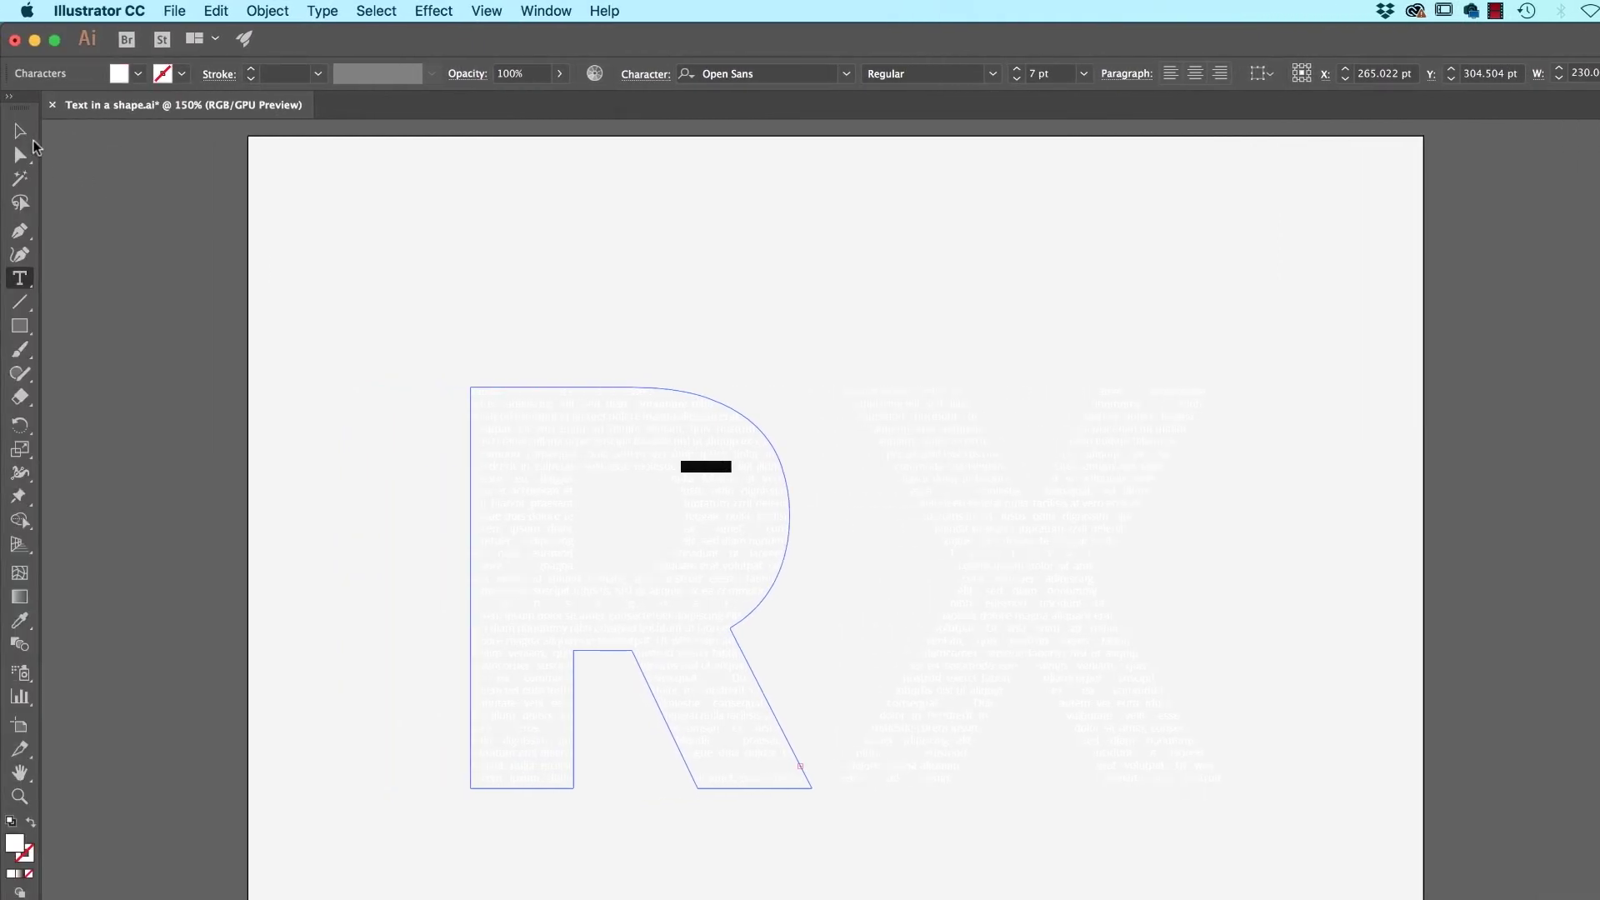
pyautogui.click(20, 131)
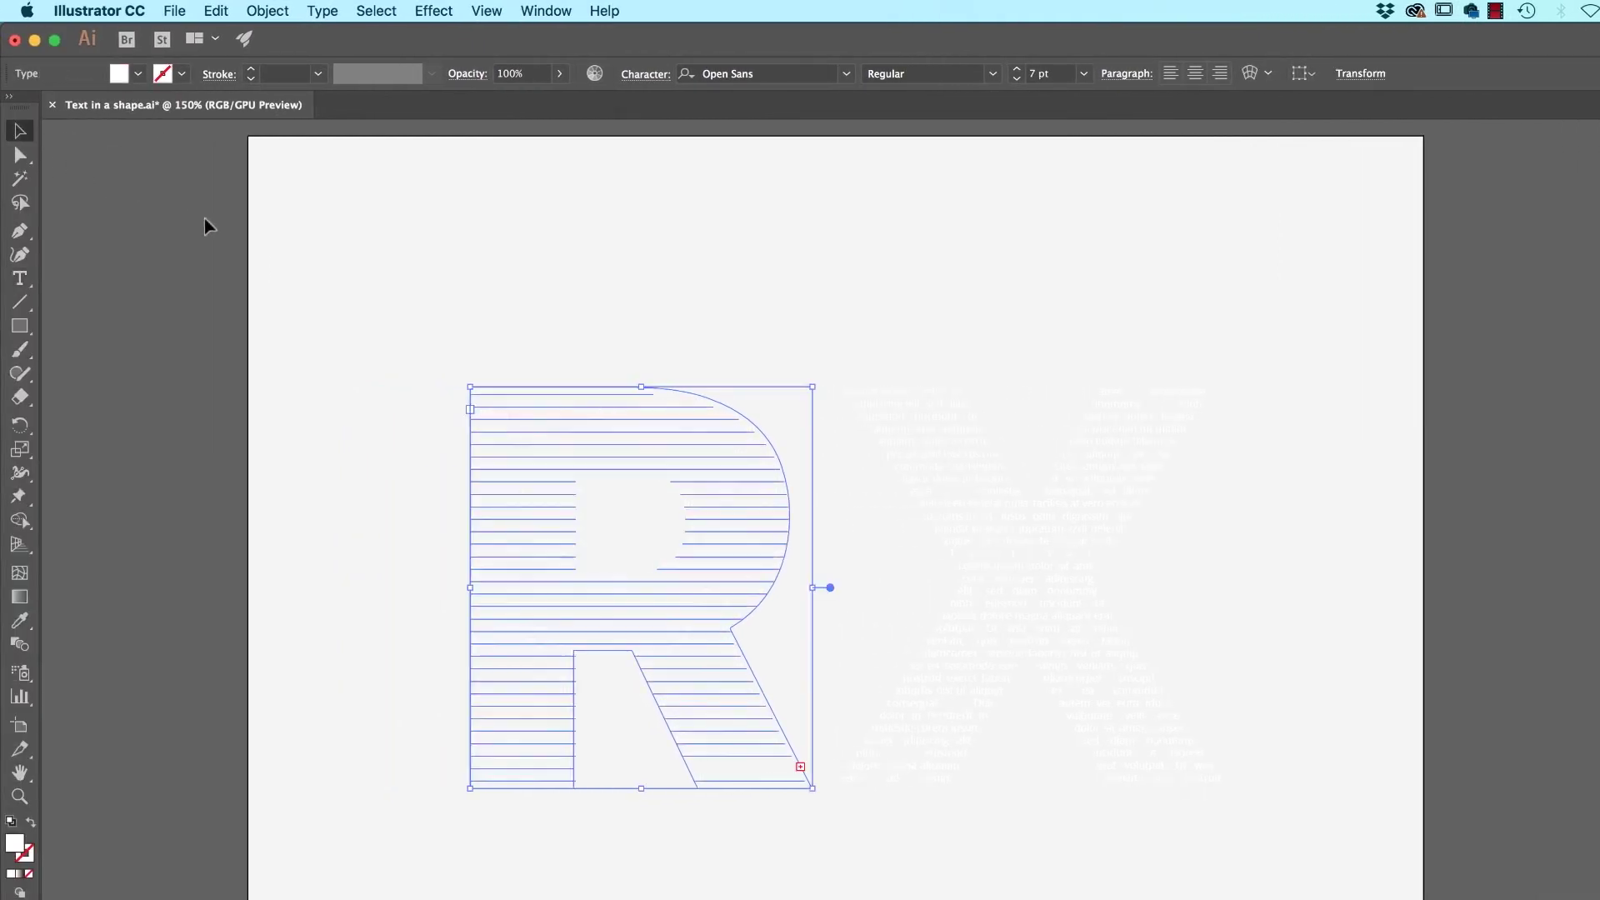
pyautogui.moveTo(1061, 679); pyautogui.dragTo(637, 325)
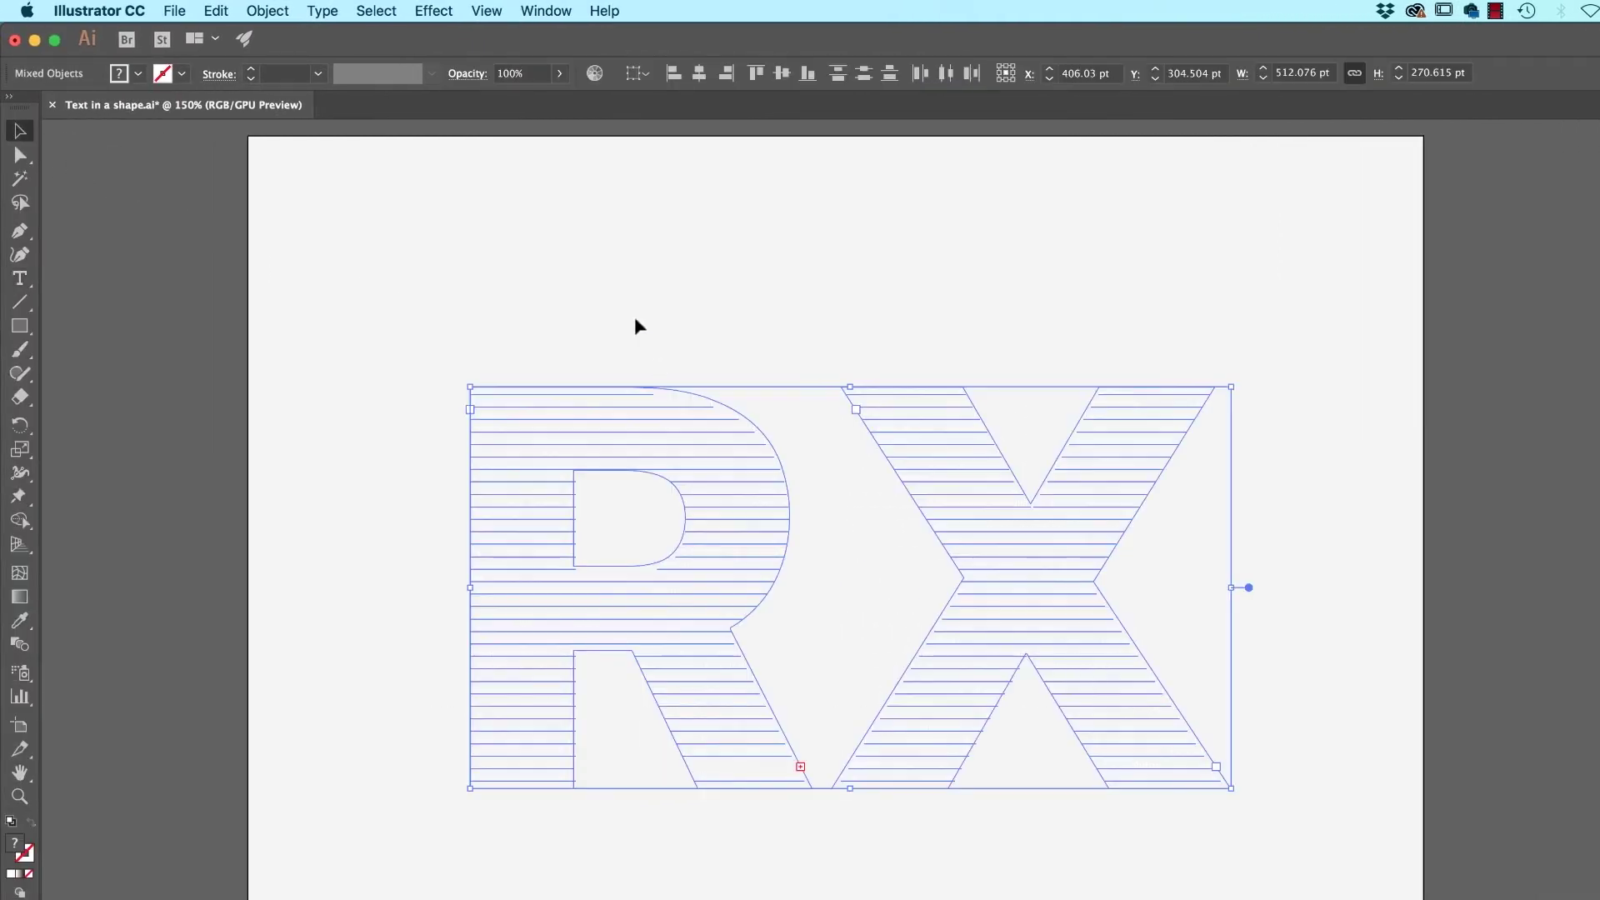
pyautogui.click(321, 12)
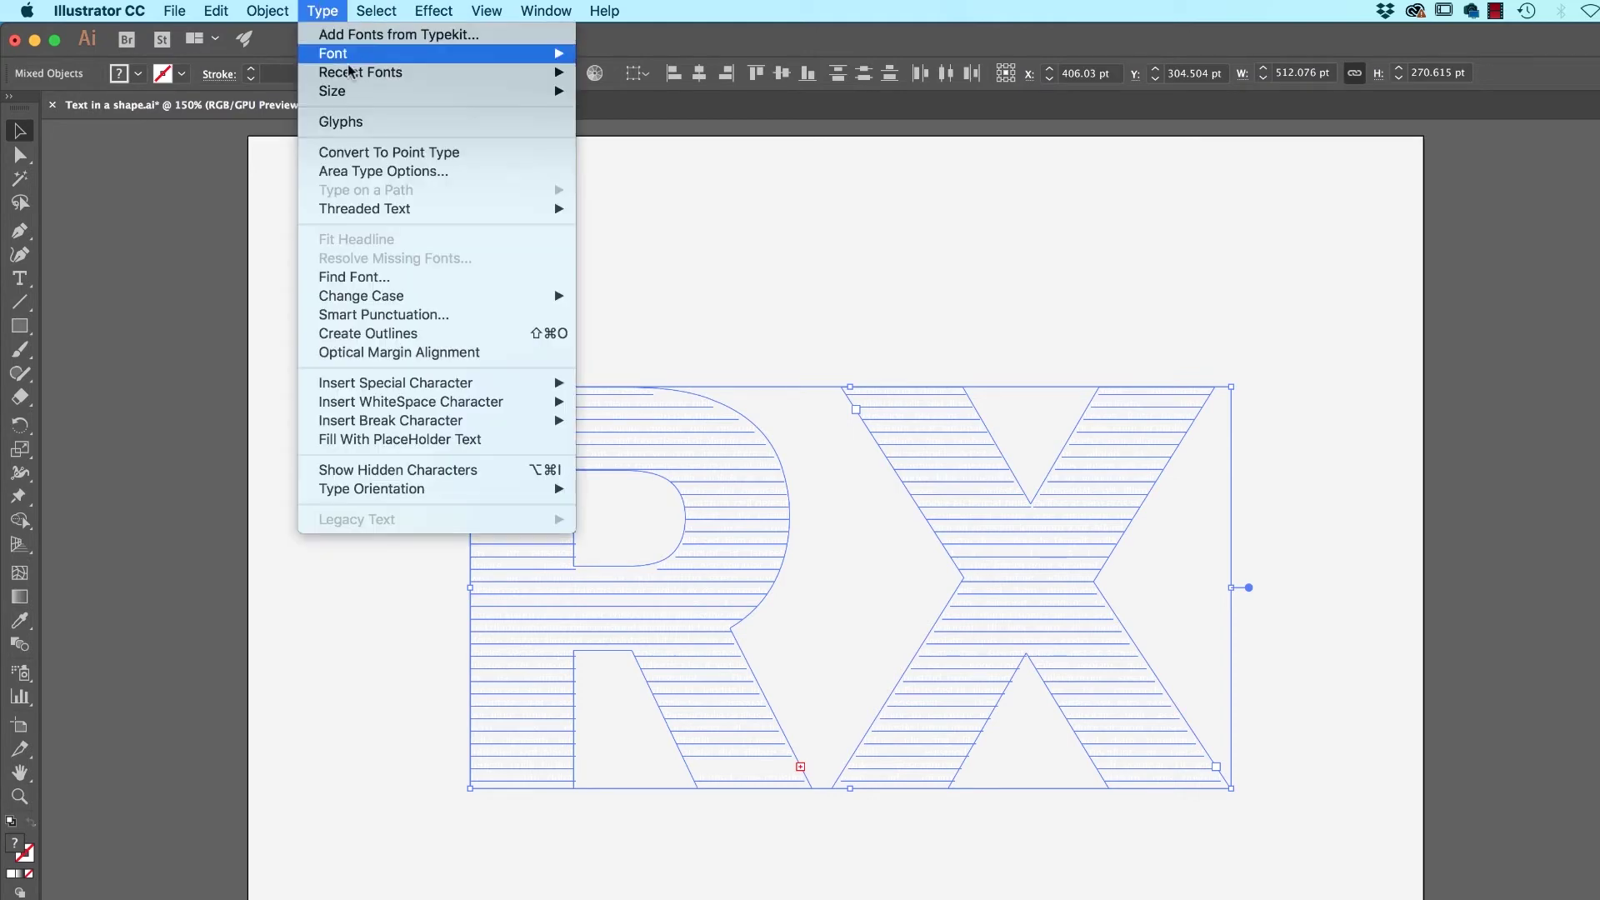
pyautogui.click(459, 333)
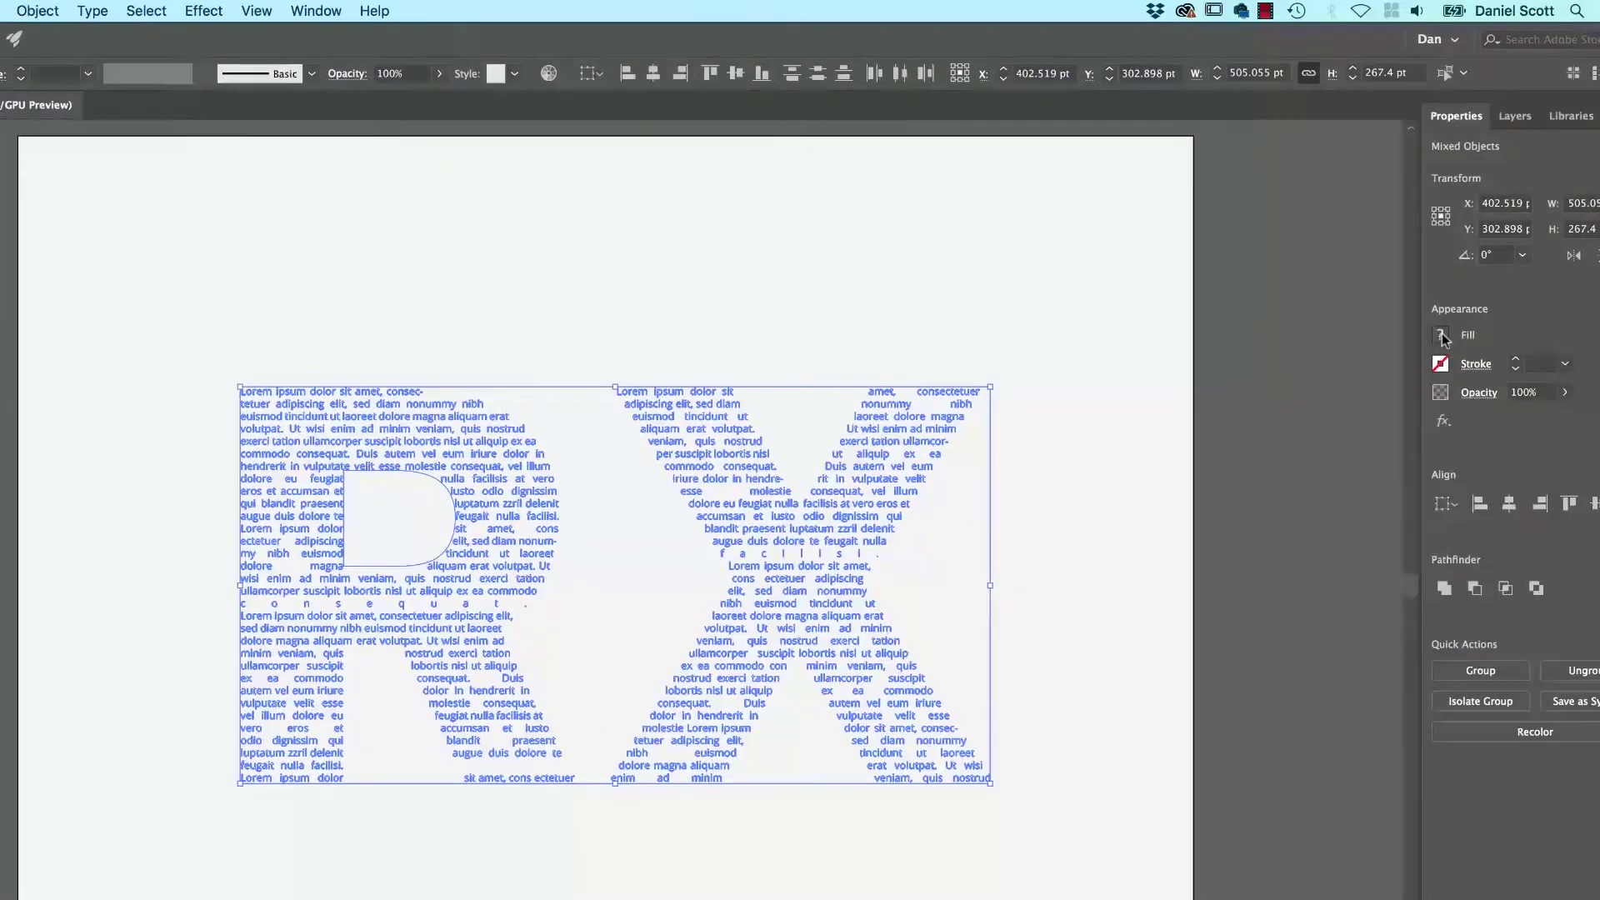
# - Try the Grabient 4 gradient fill, then undo the stray changes and the D shape's move
pyautogui.click(1441, 335)
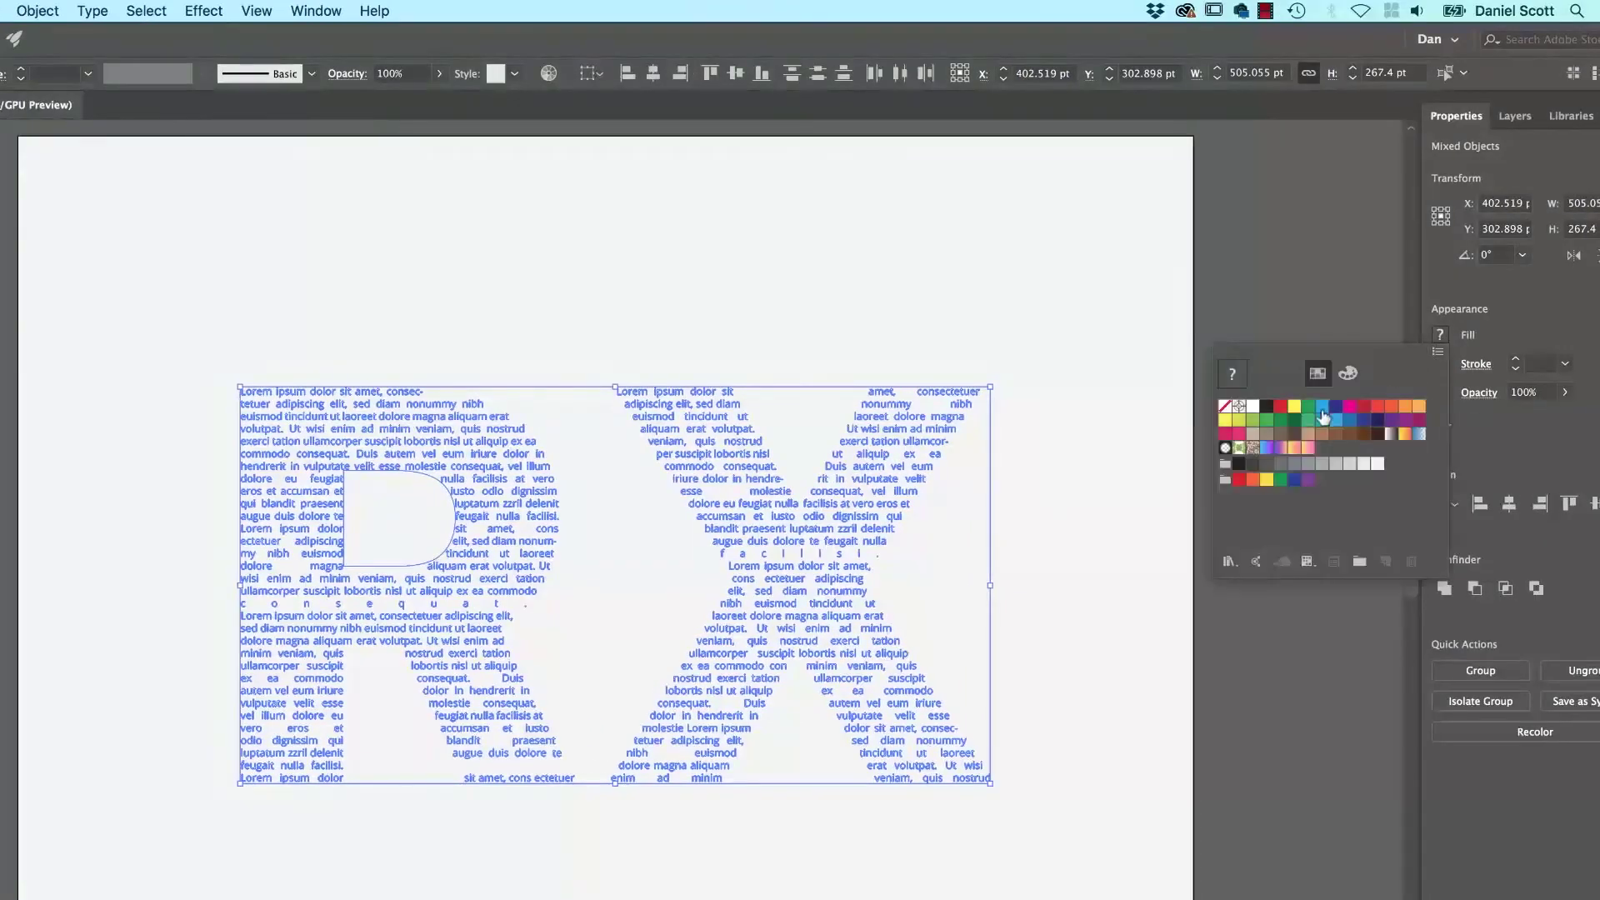
pyautogui.click(1307, 449)
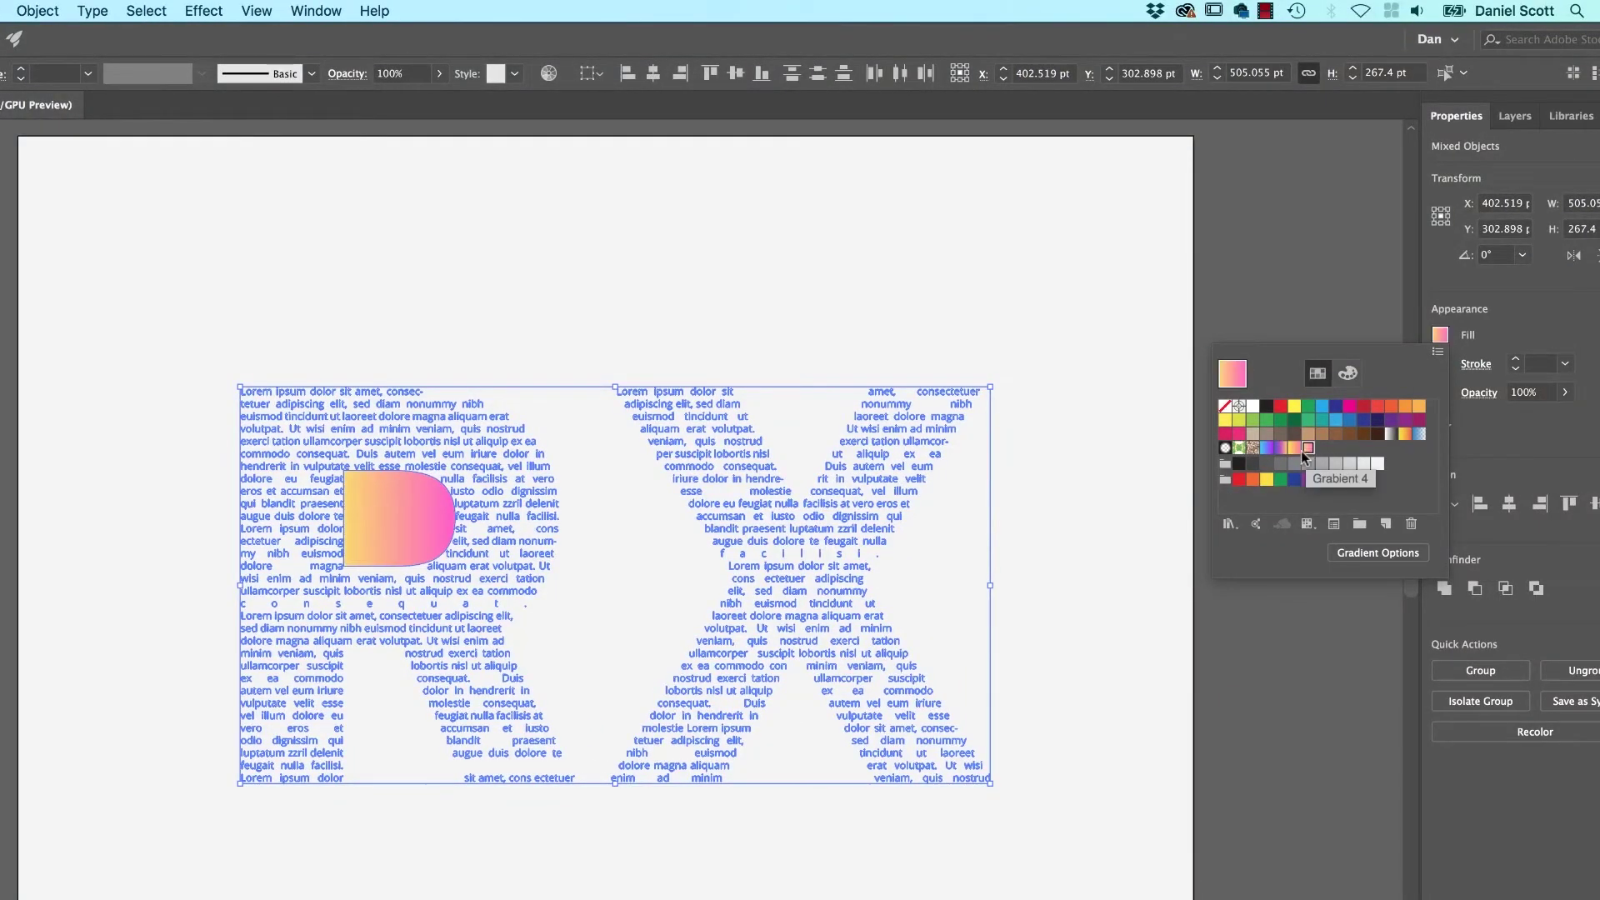
pyautogui.click(1046, 603)
pyautogui.click(414, 530)
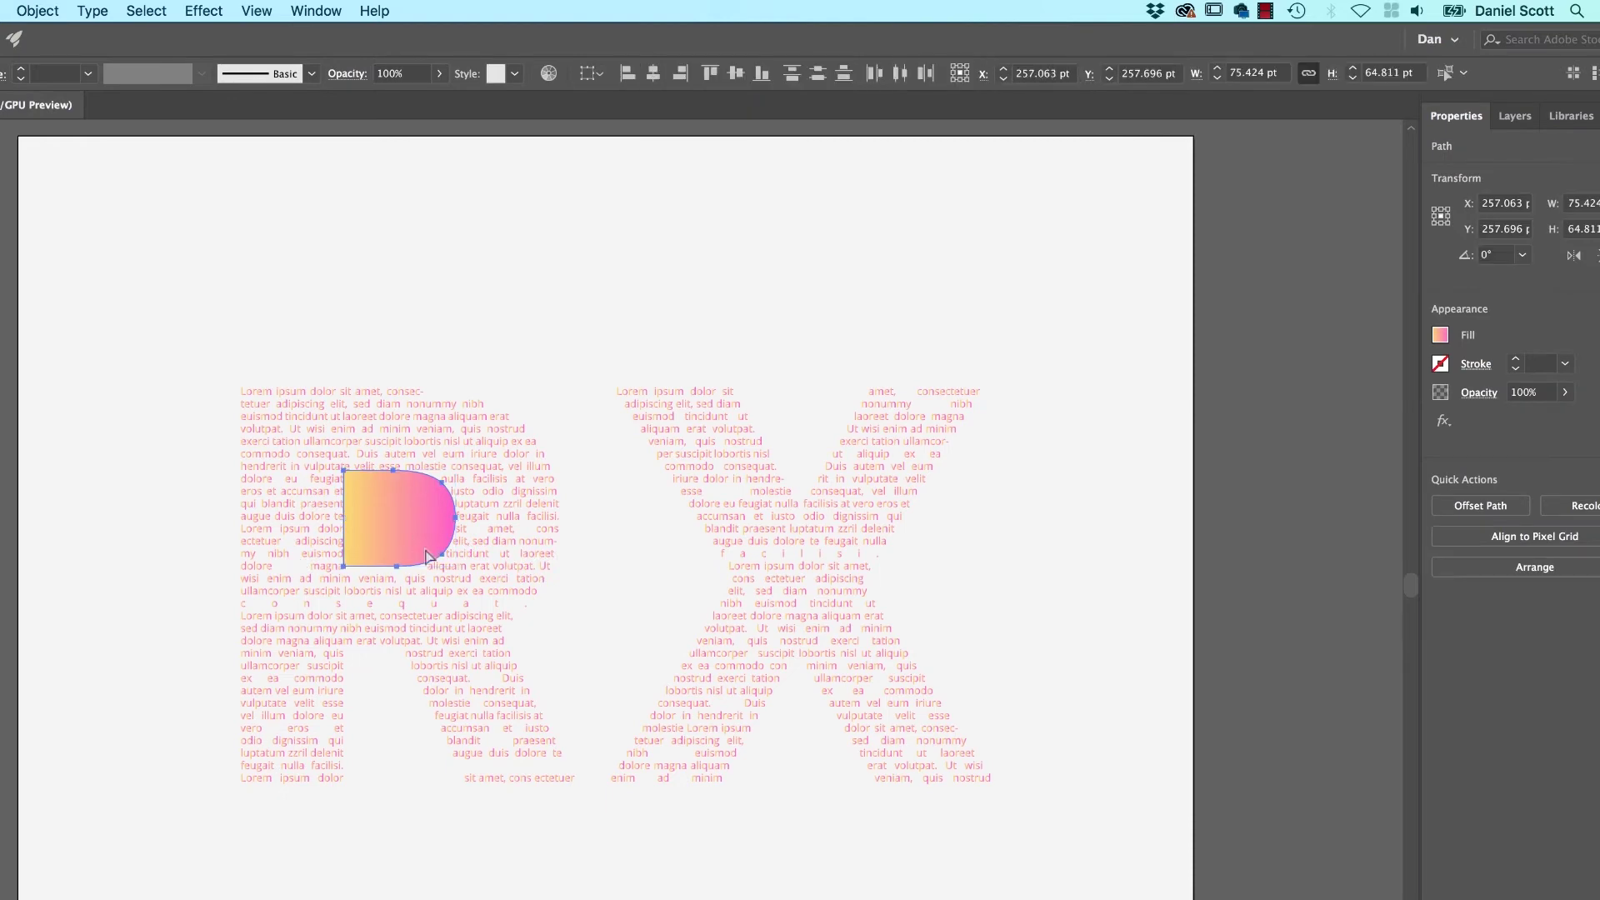
pyautogui.hotkey('ctrl', 'a')
pyautogui.hotkey('ctrl', '7')
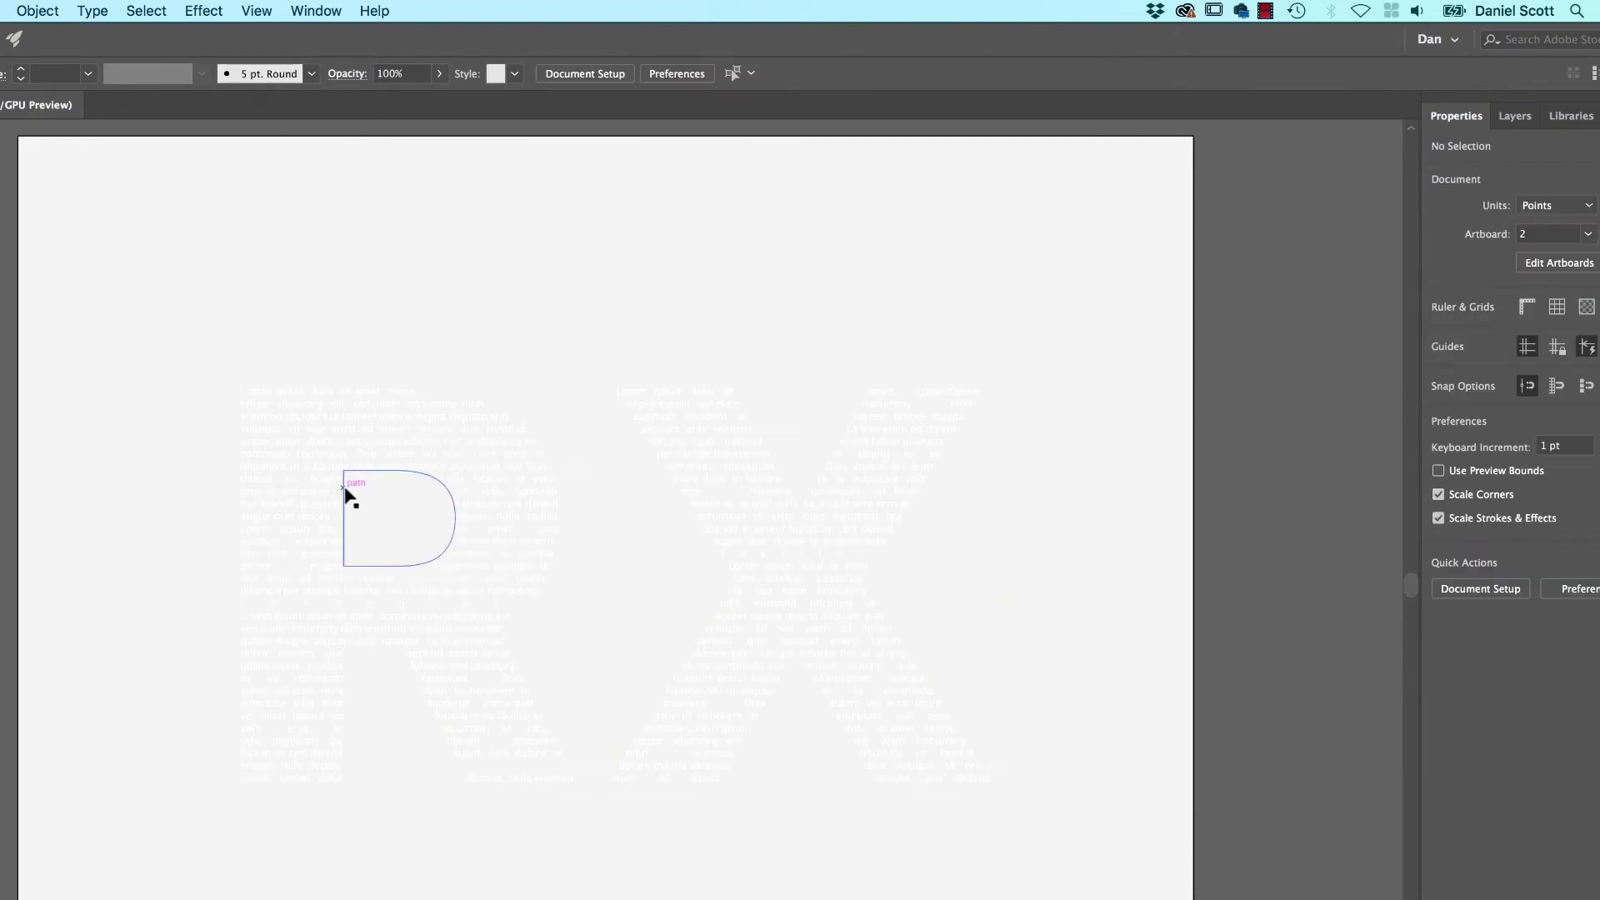
pyautogui.click(346, 496)
pyautogui.moveTo(346, 500); pyautogui.dragTo(343, 319)
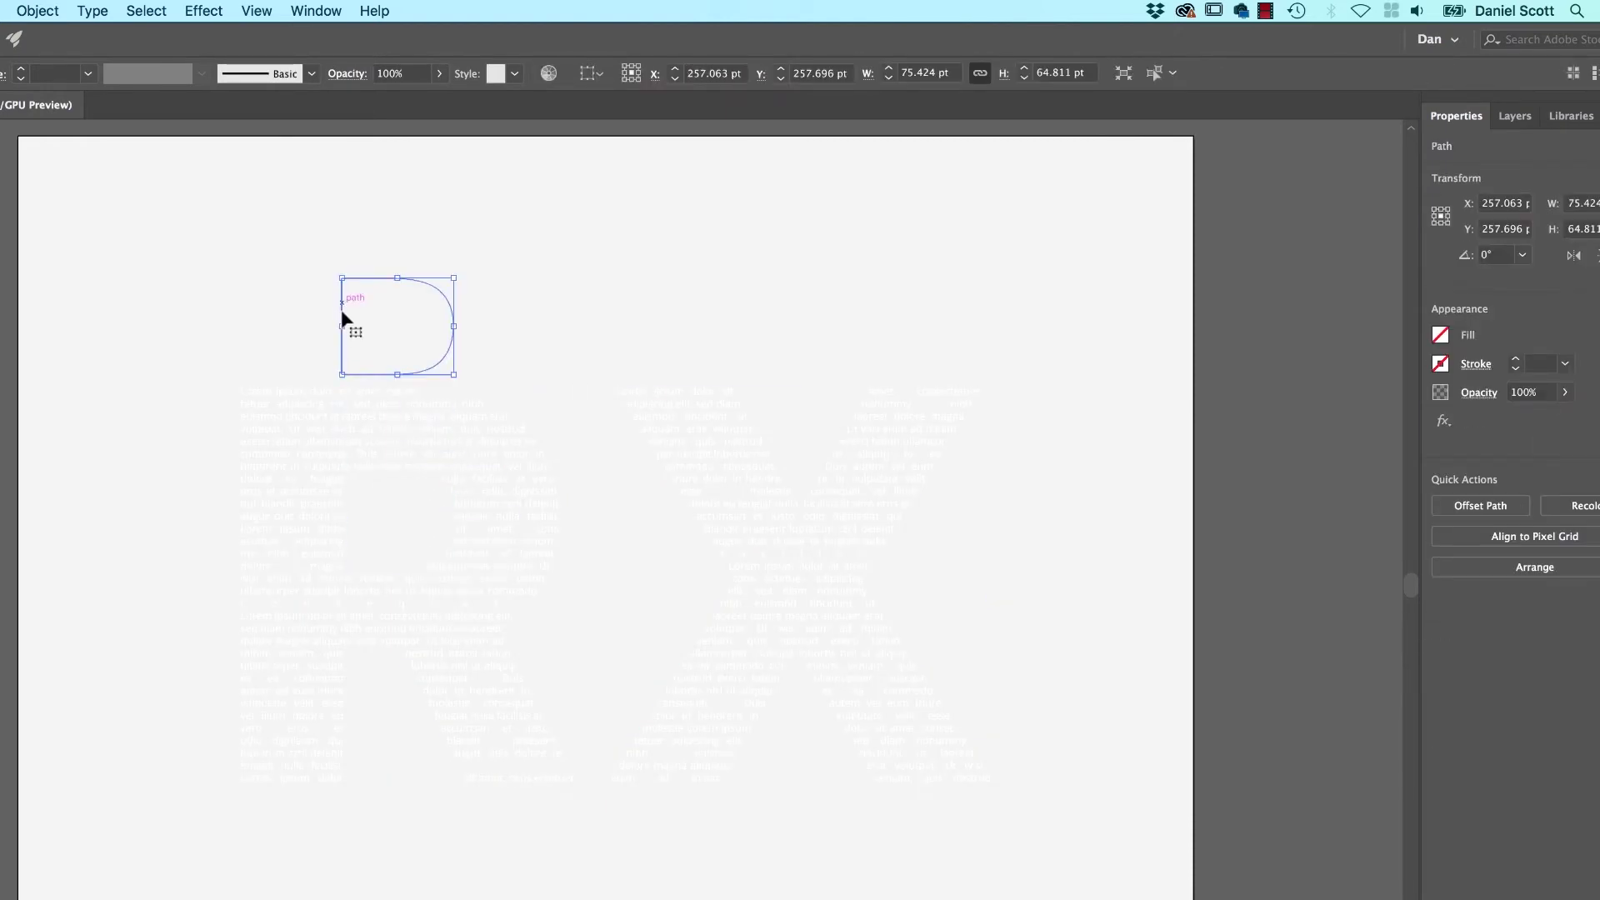
pyautogui.hotkey('ctrl', 'z')
# - Fill both RX text objects with the pink gradient swatch, preview it, then select all
pyautogui.click(521, 454)
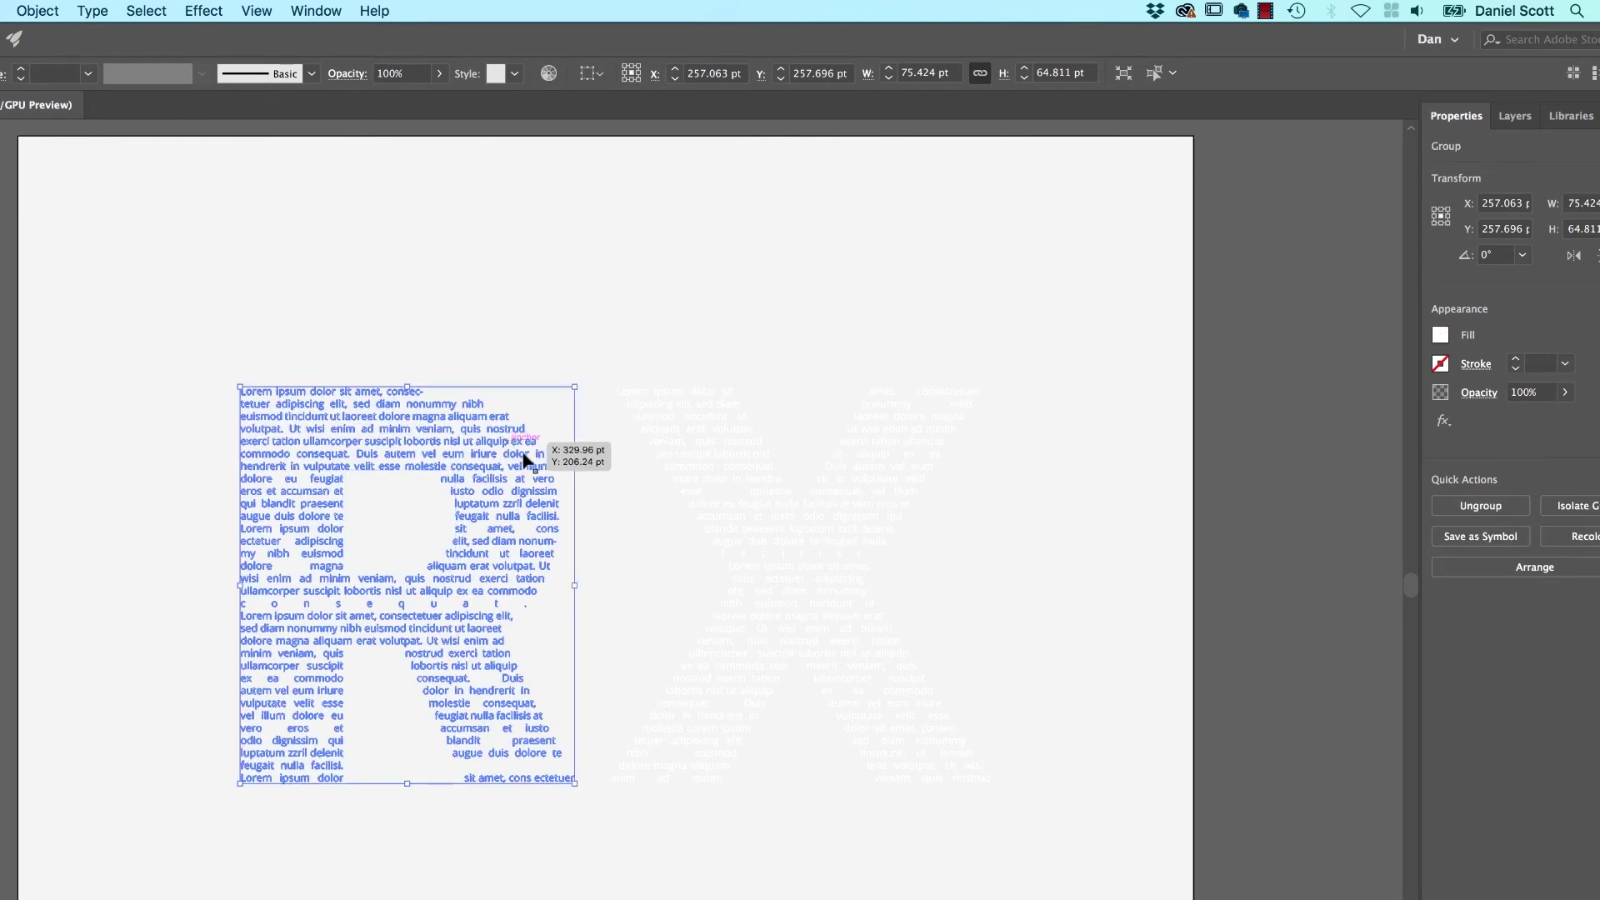
pyautogui.keyDown('shift'); pyautogui.click(703, 475); pyautogui.keyUp('shift')
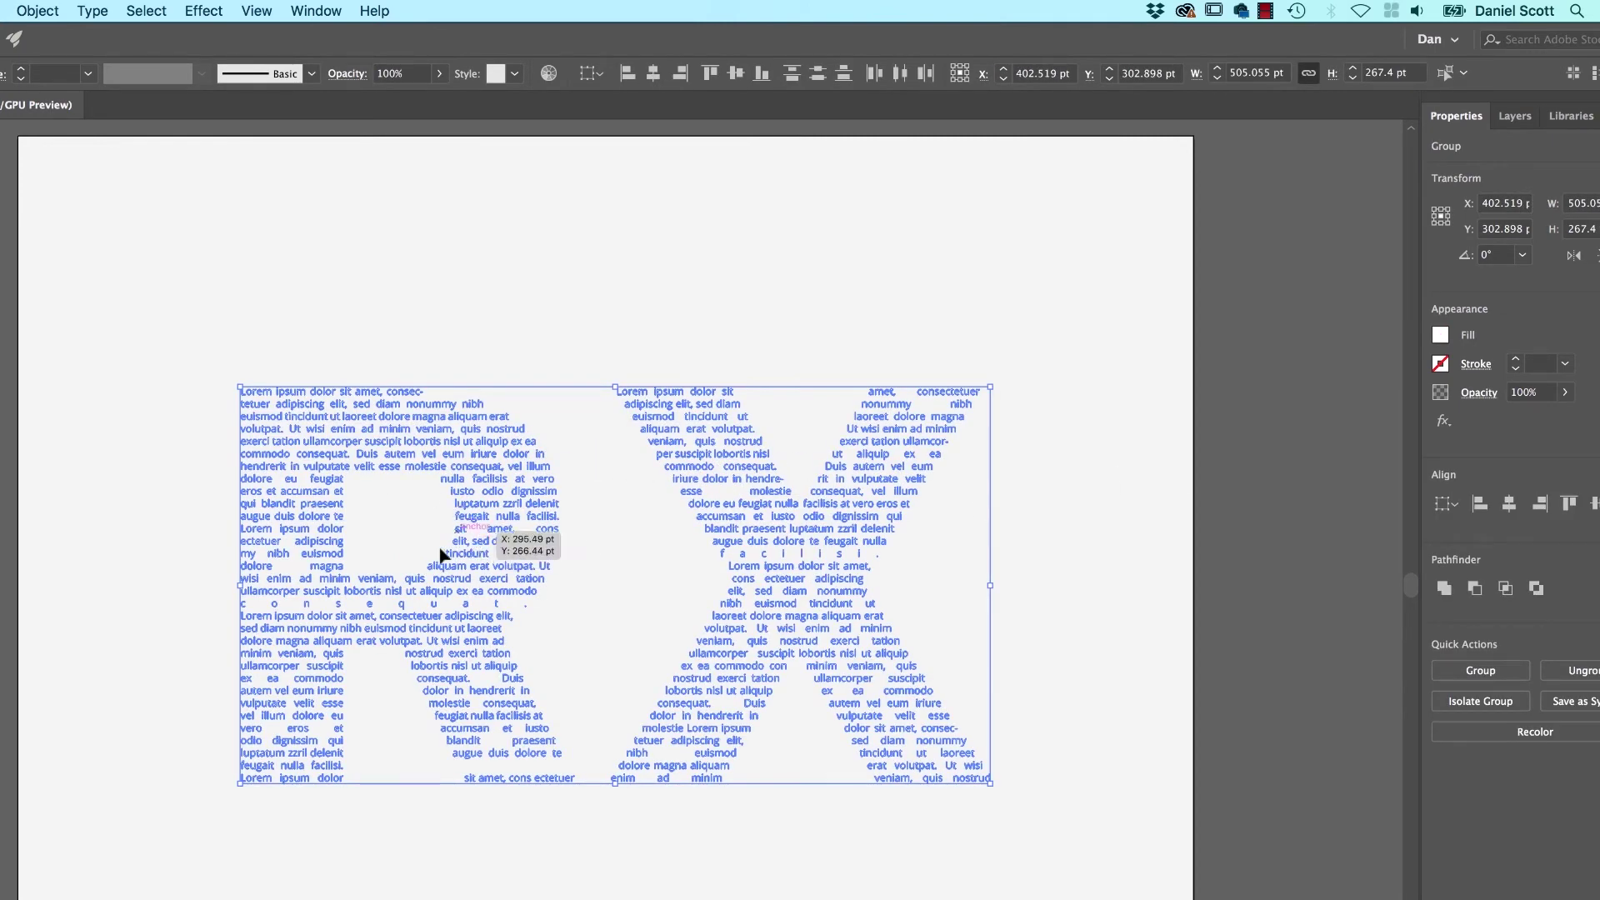
pyautogui.click(1440, 334)
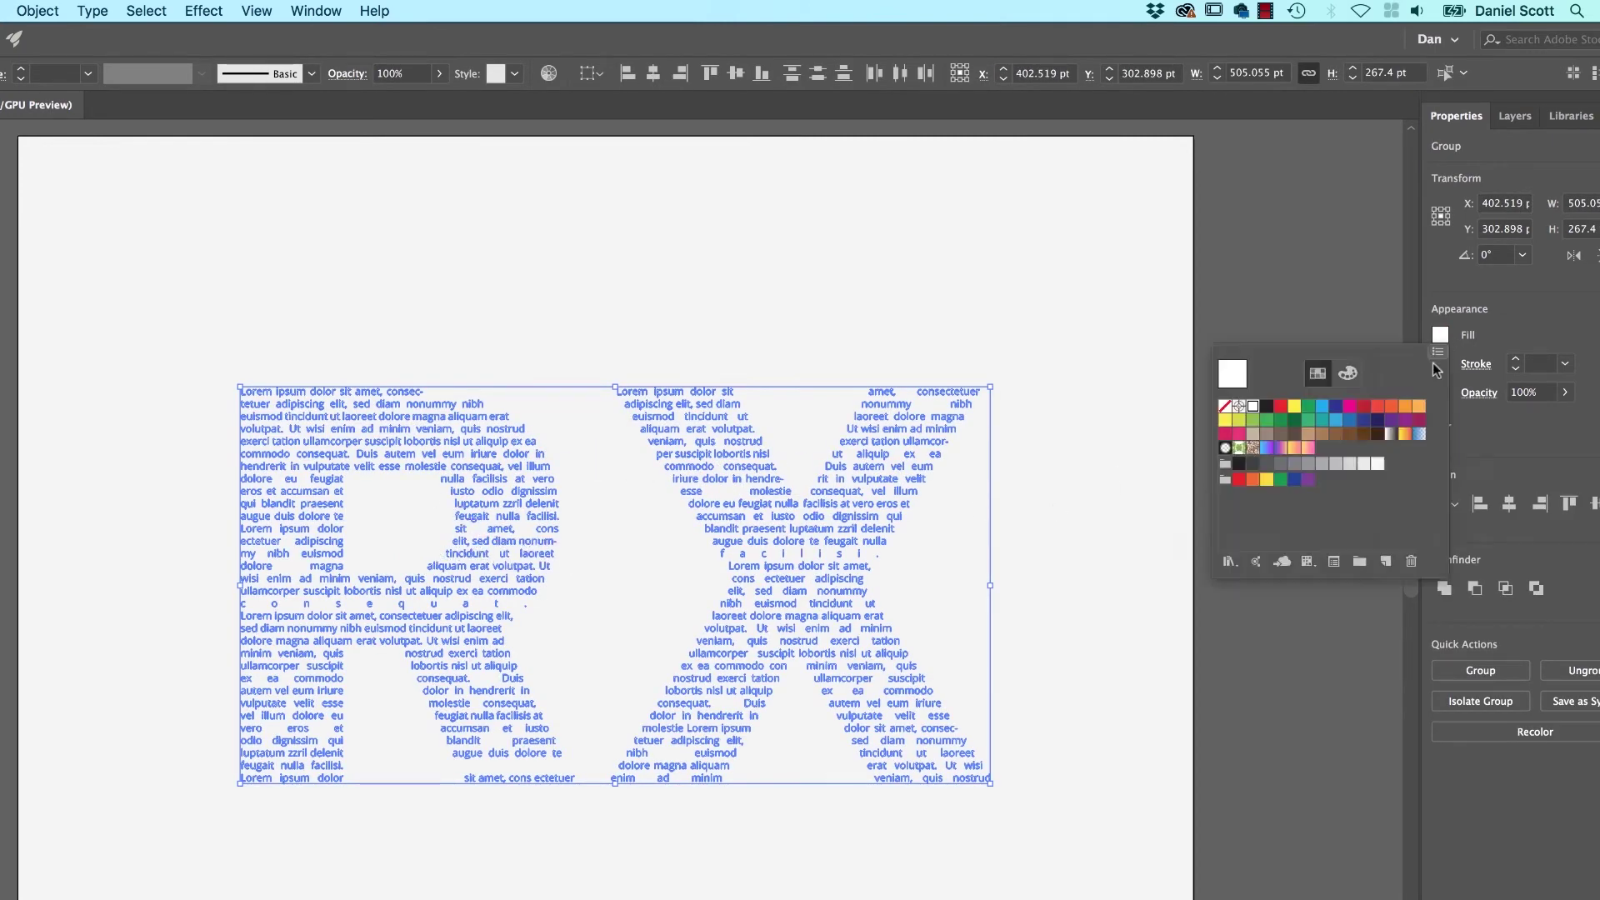
pyautogui.click(1308, 449)
pyautogui.click(842, 295)
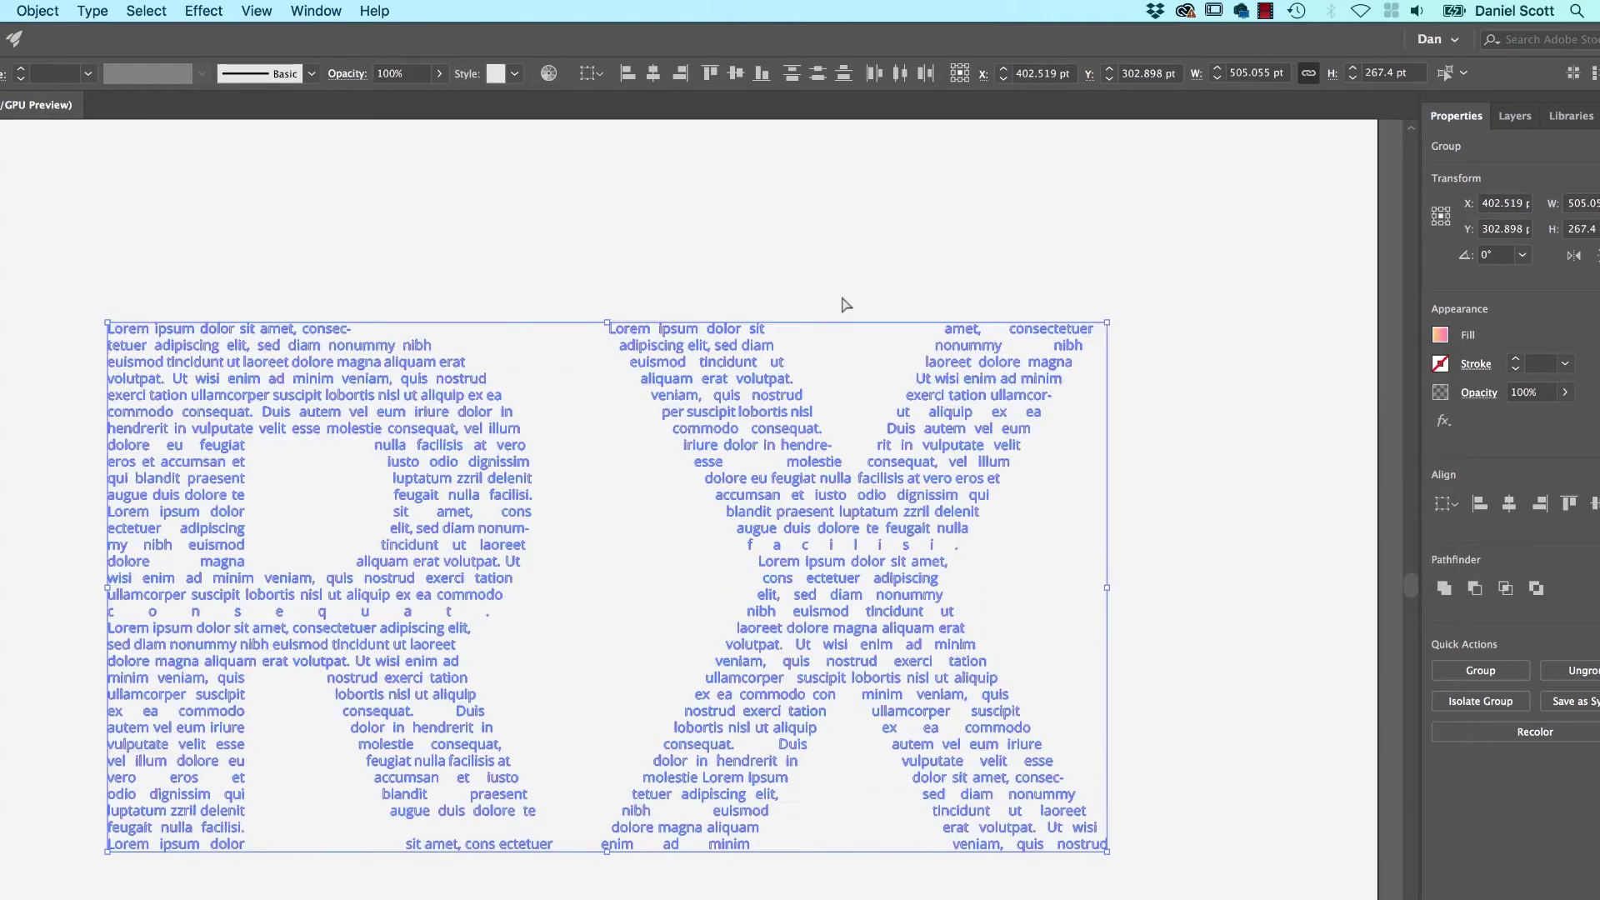
pyautogui.hotkey('ctrl', '+')
pyautogui.click(754, 177)
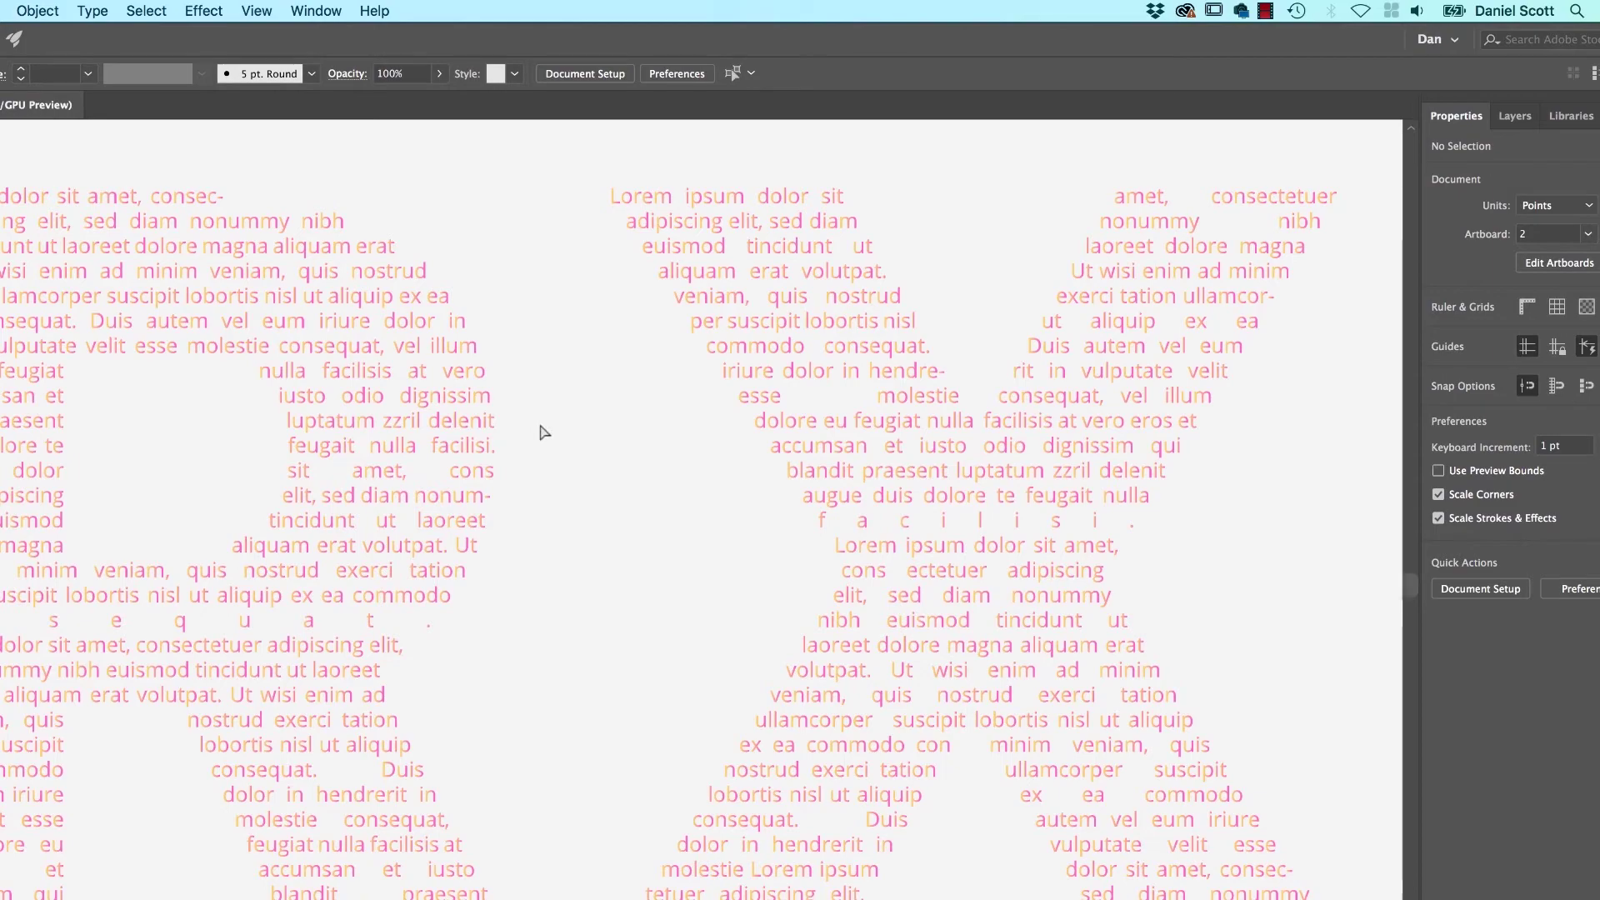
pyautogui.hotkey('ctrl', 'a')
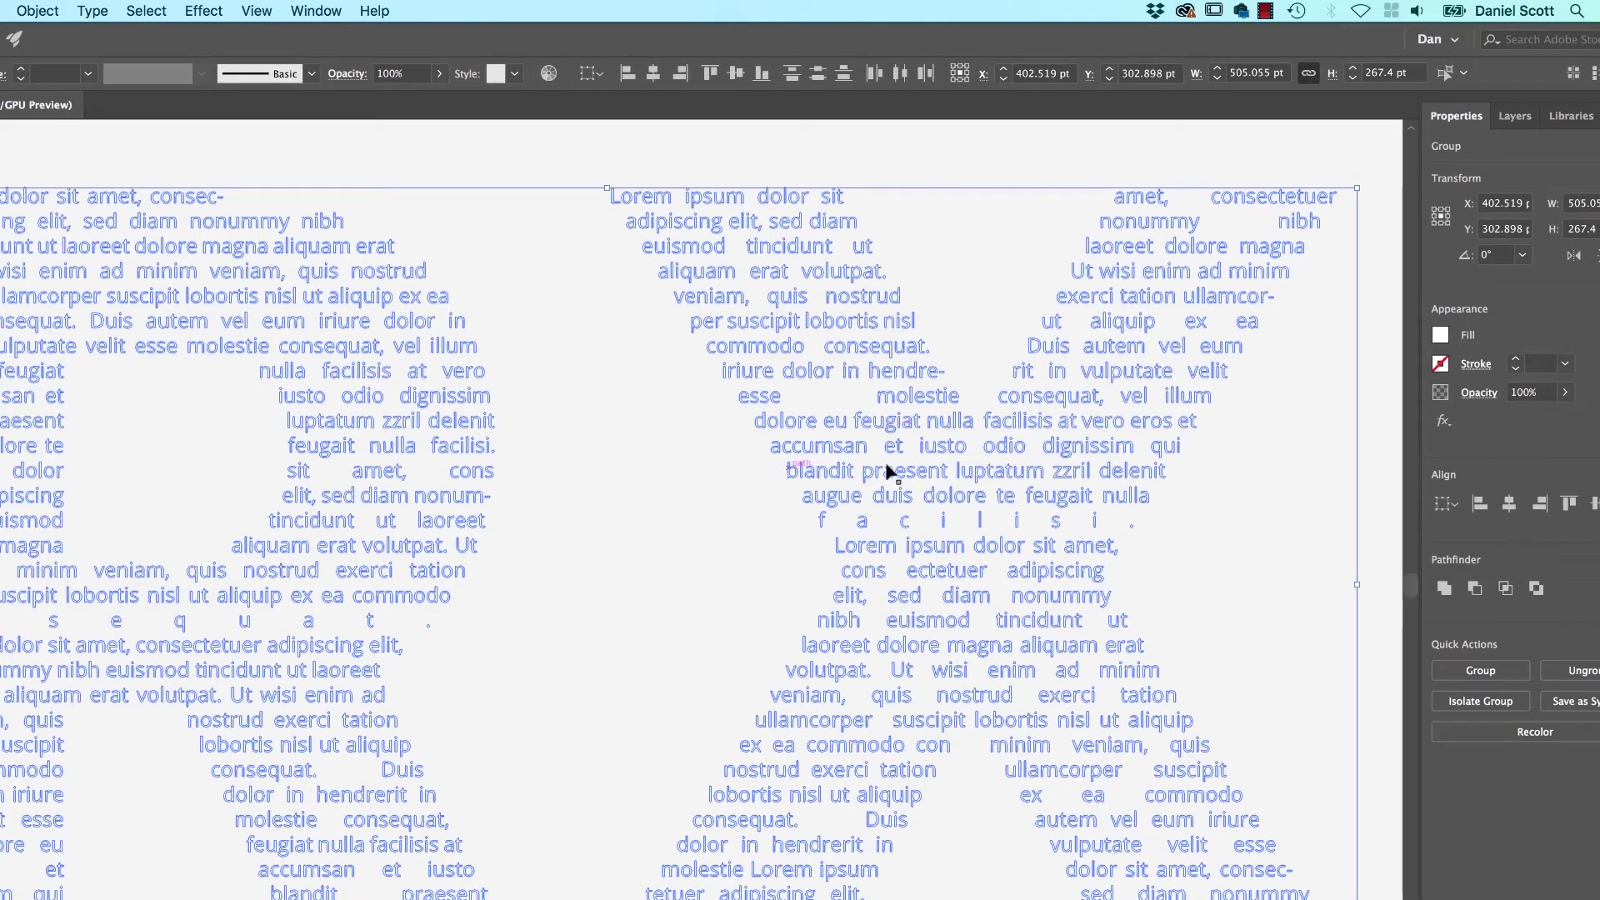
# - Make the RX text one compound path filled with the orange-to-pink gradient, then fit the artboard
pyautogui.click(37, 11)
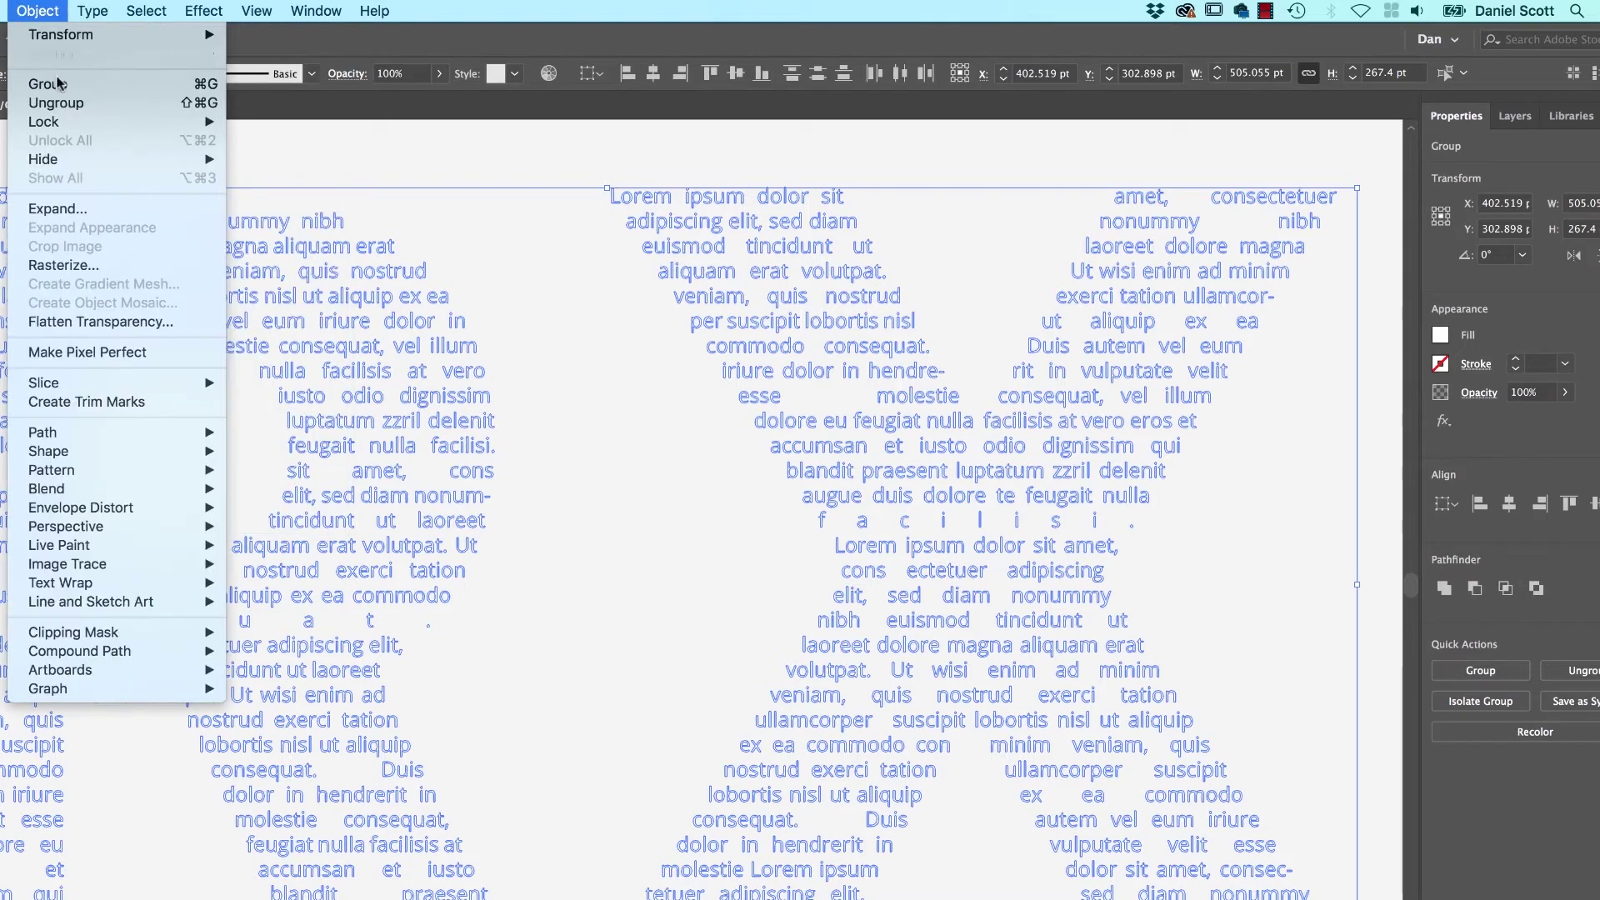
pyautogui.moveTo(78, 651)
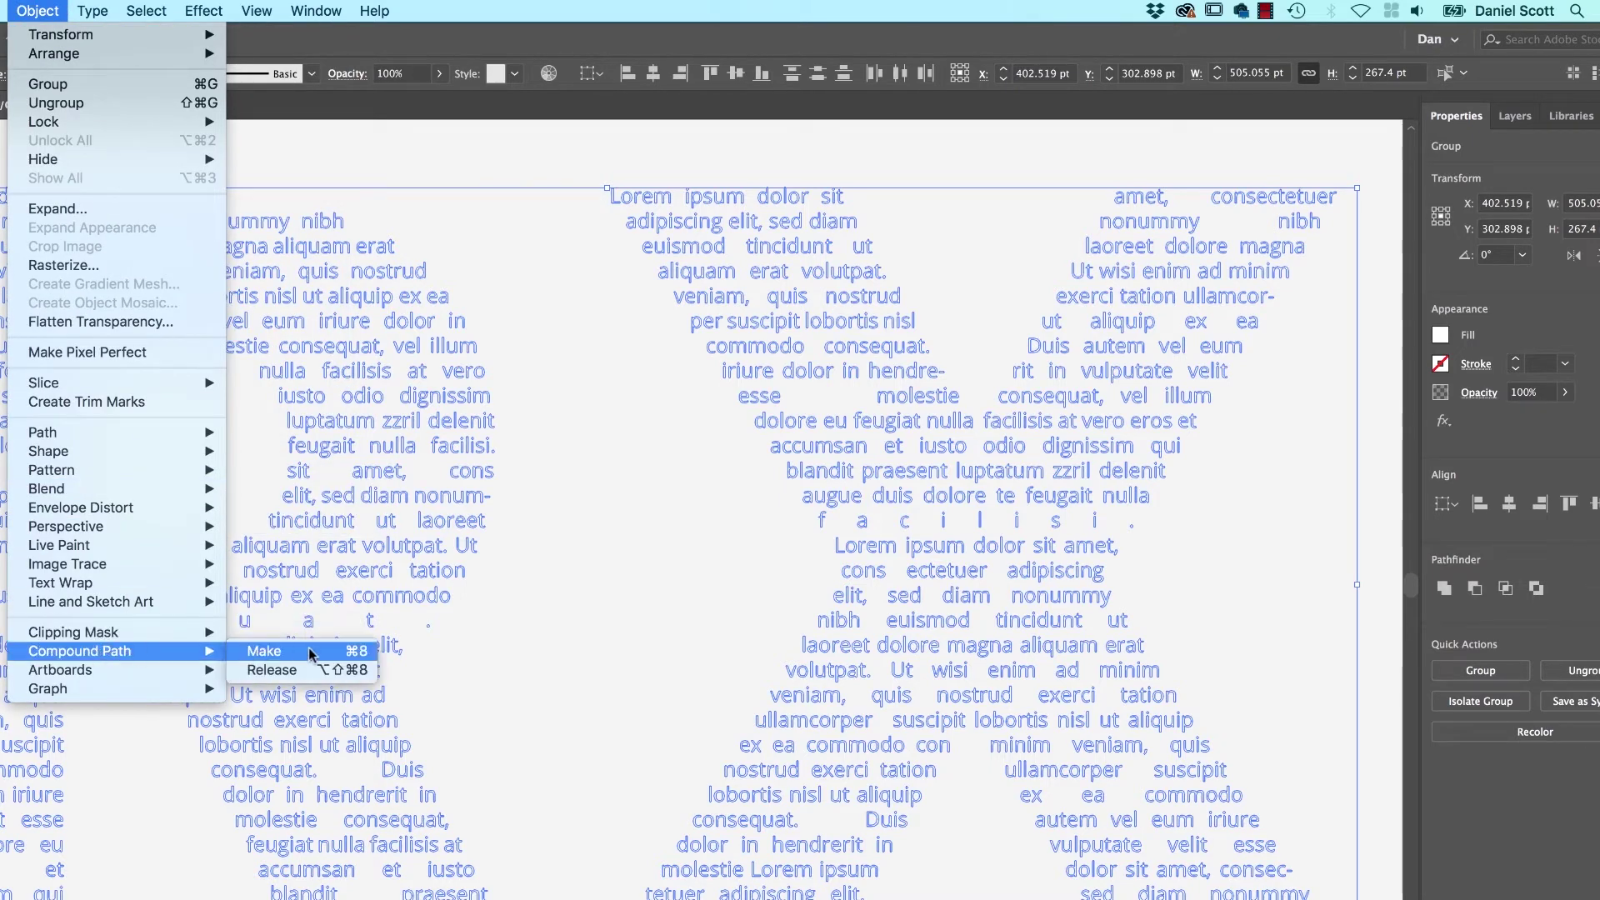
pyautogui.click(271, 651)
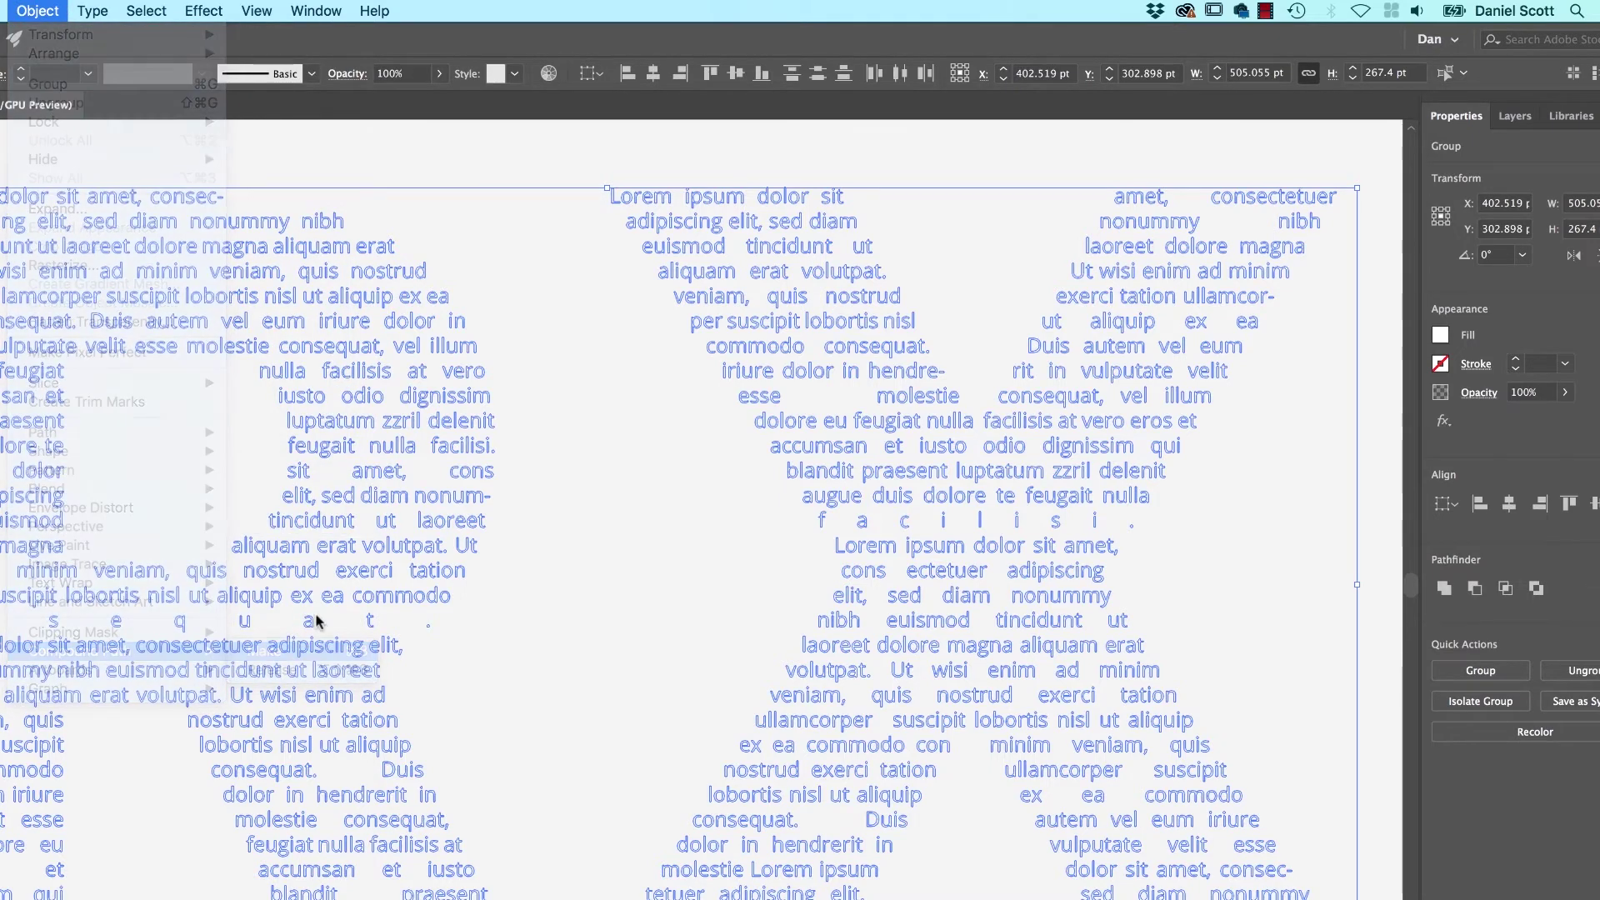
pyautogui.click(1440, 334)
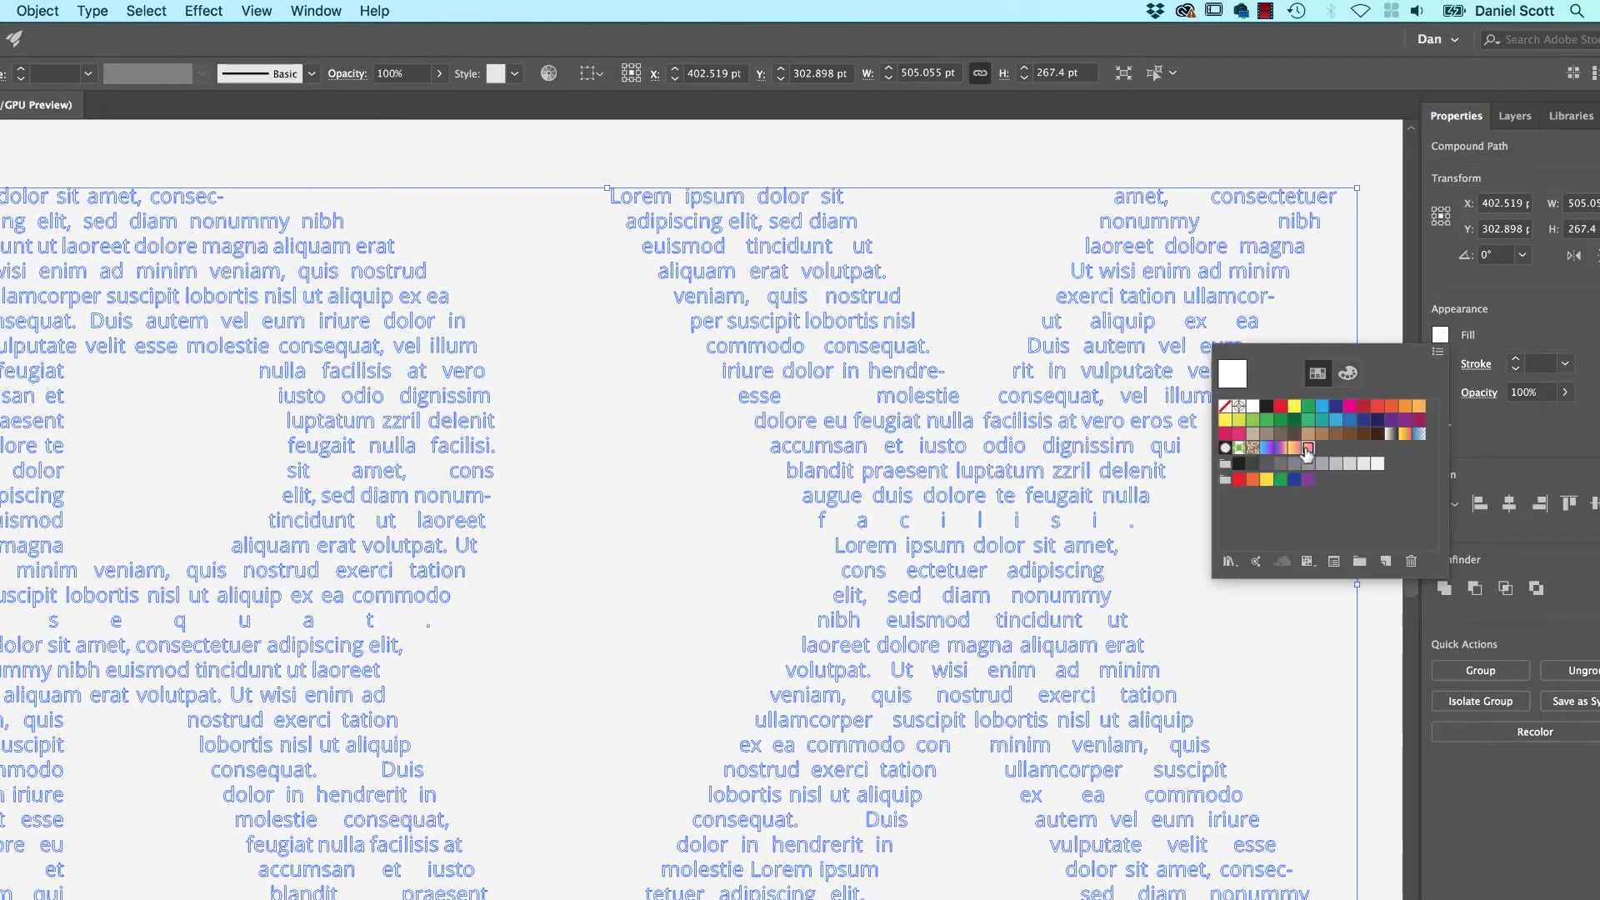
pyautogui.click(1306, 449)
pyautogui.click(1136, 165)
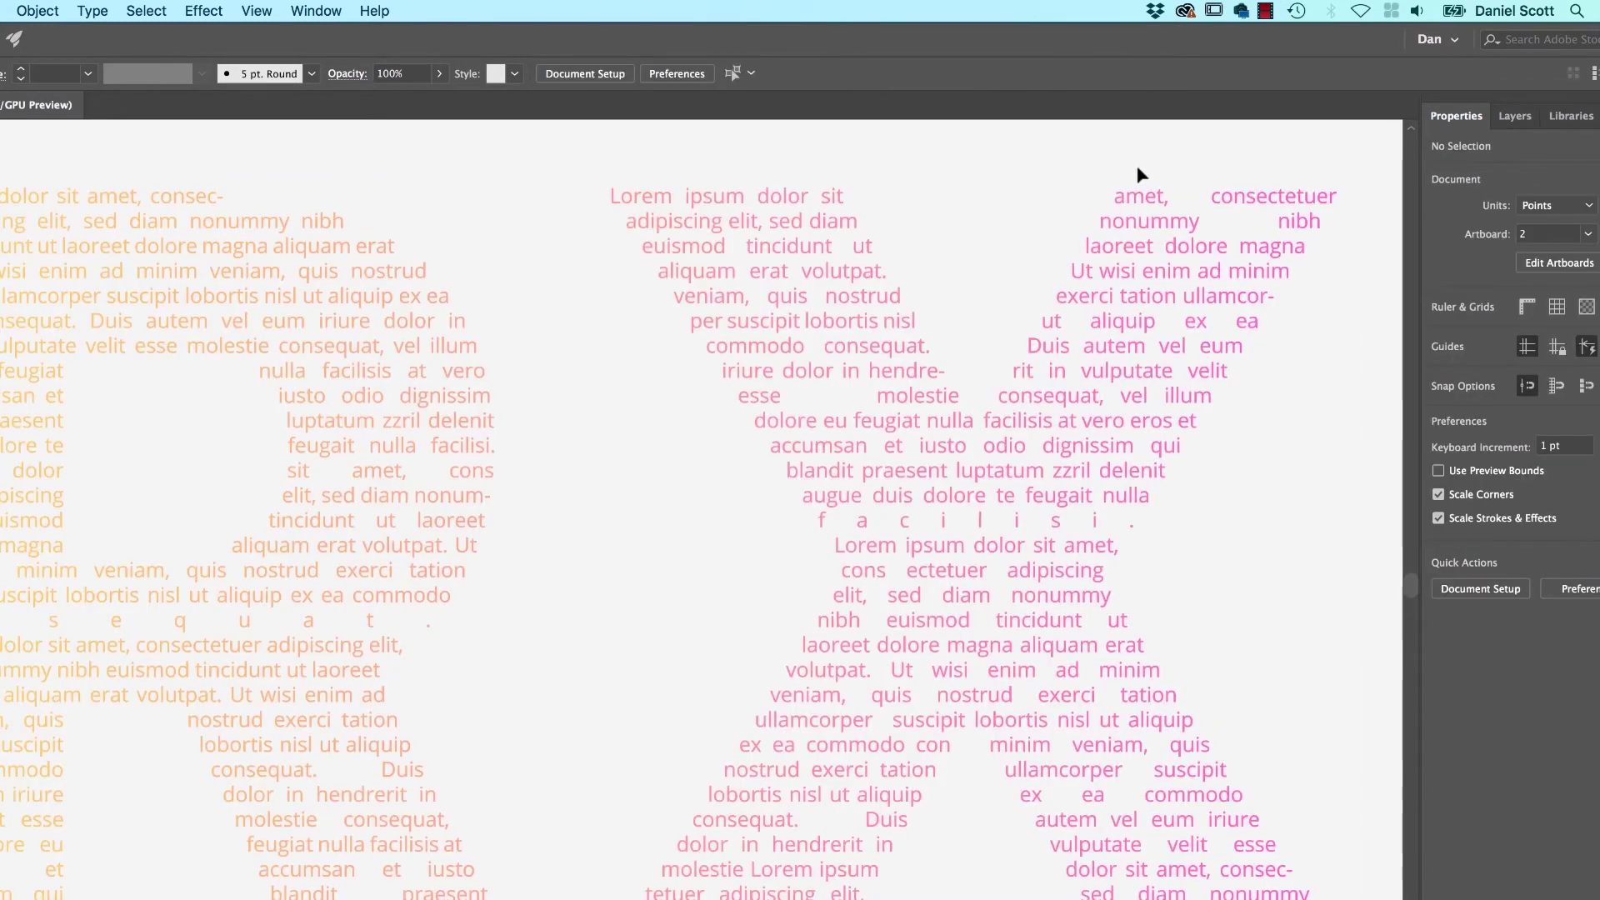
pyautogui.press('super+0')
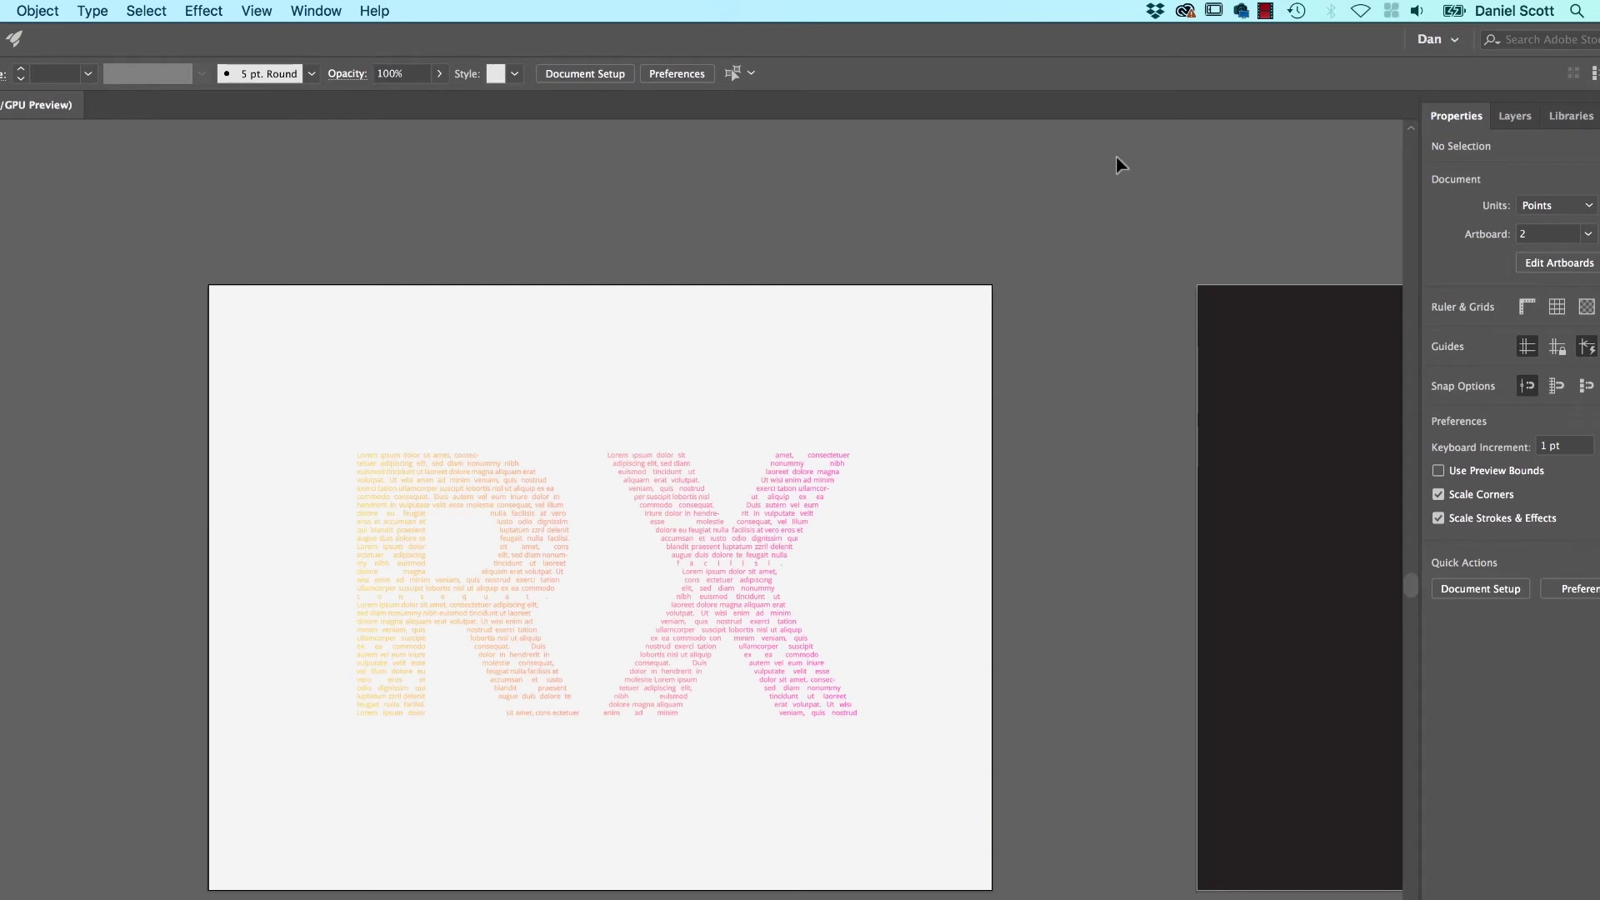
# - Drag the RX gradient diagonally from the R's top-left to the X's bottom-right with the Gradient tool
pyautogui.click(760, 543)
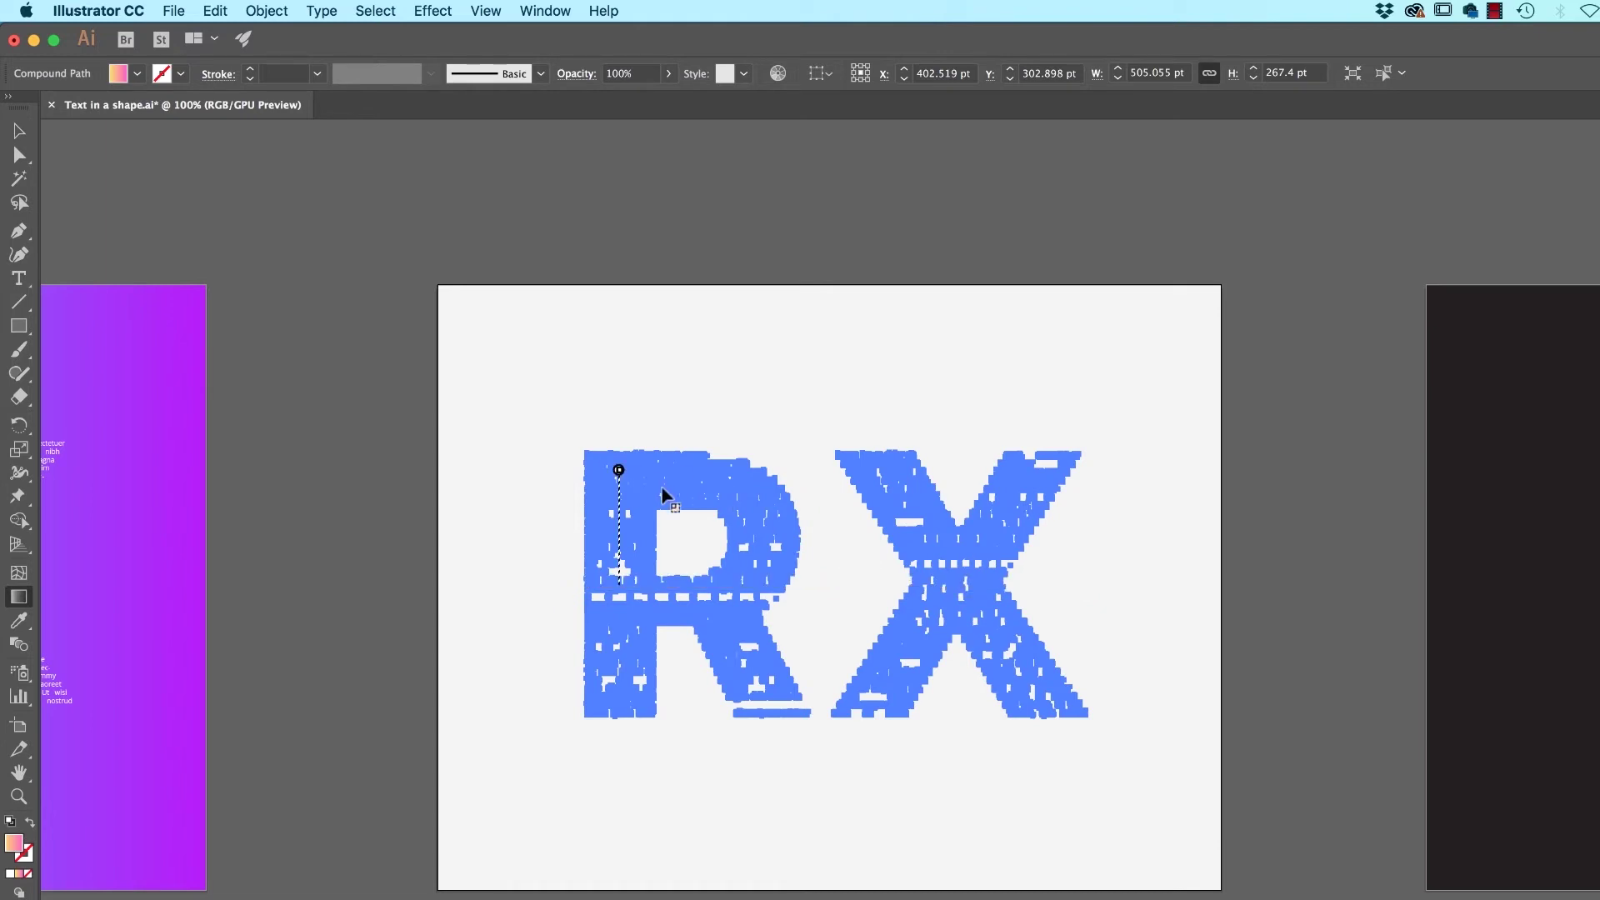
pyautogui.moveTo(615, 475); pyautogui.dragTo(1036, 685)
pyautogui.moveTo(894, 463); pyautogui.dragTo(835, 705)
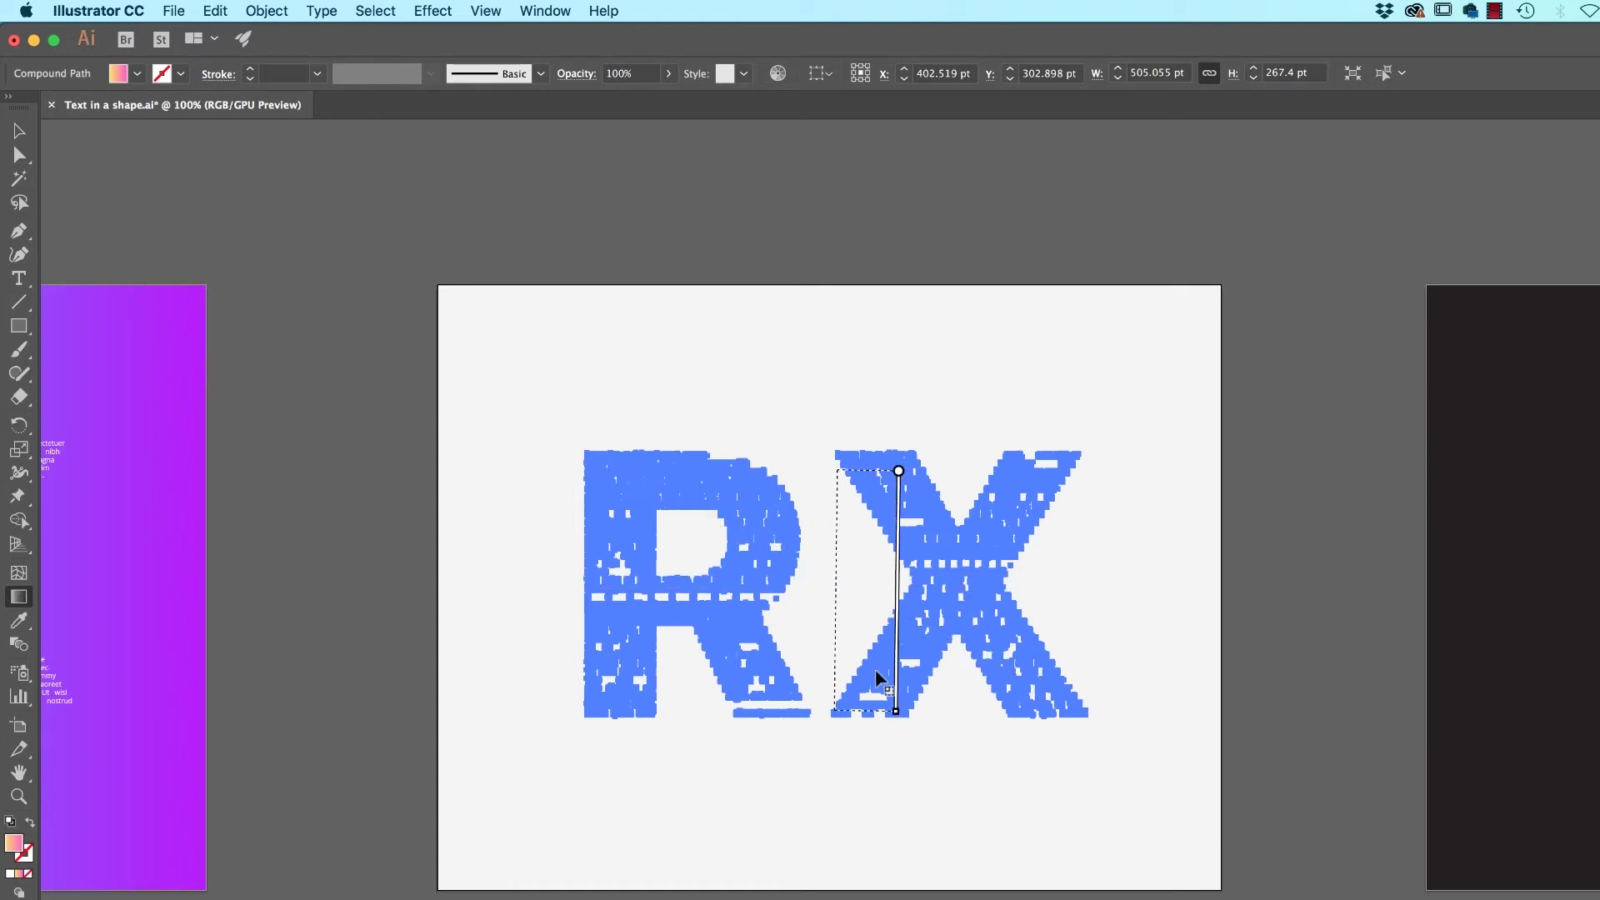
pyautogui.click(272, 225)
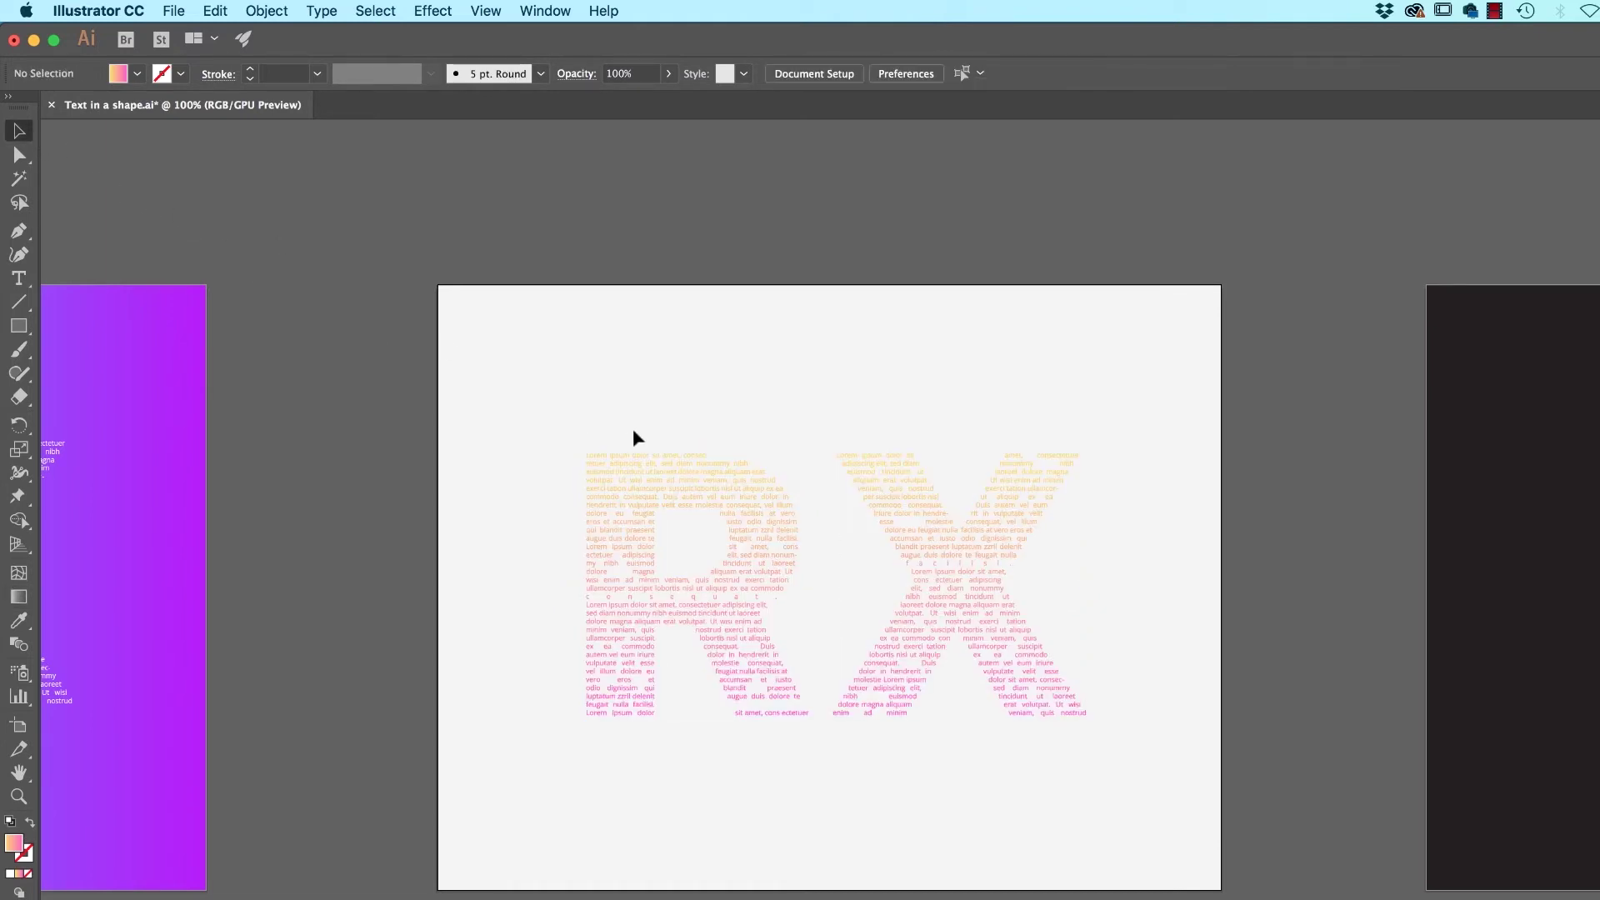
pyautogui.click(856, 538)
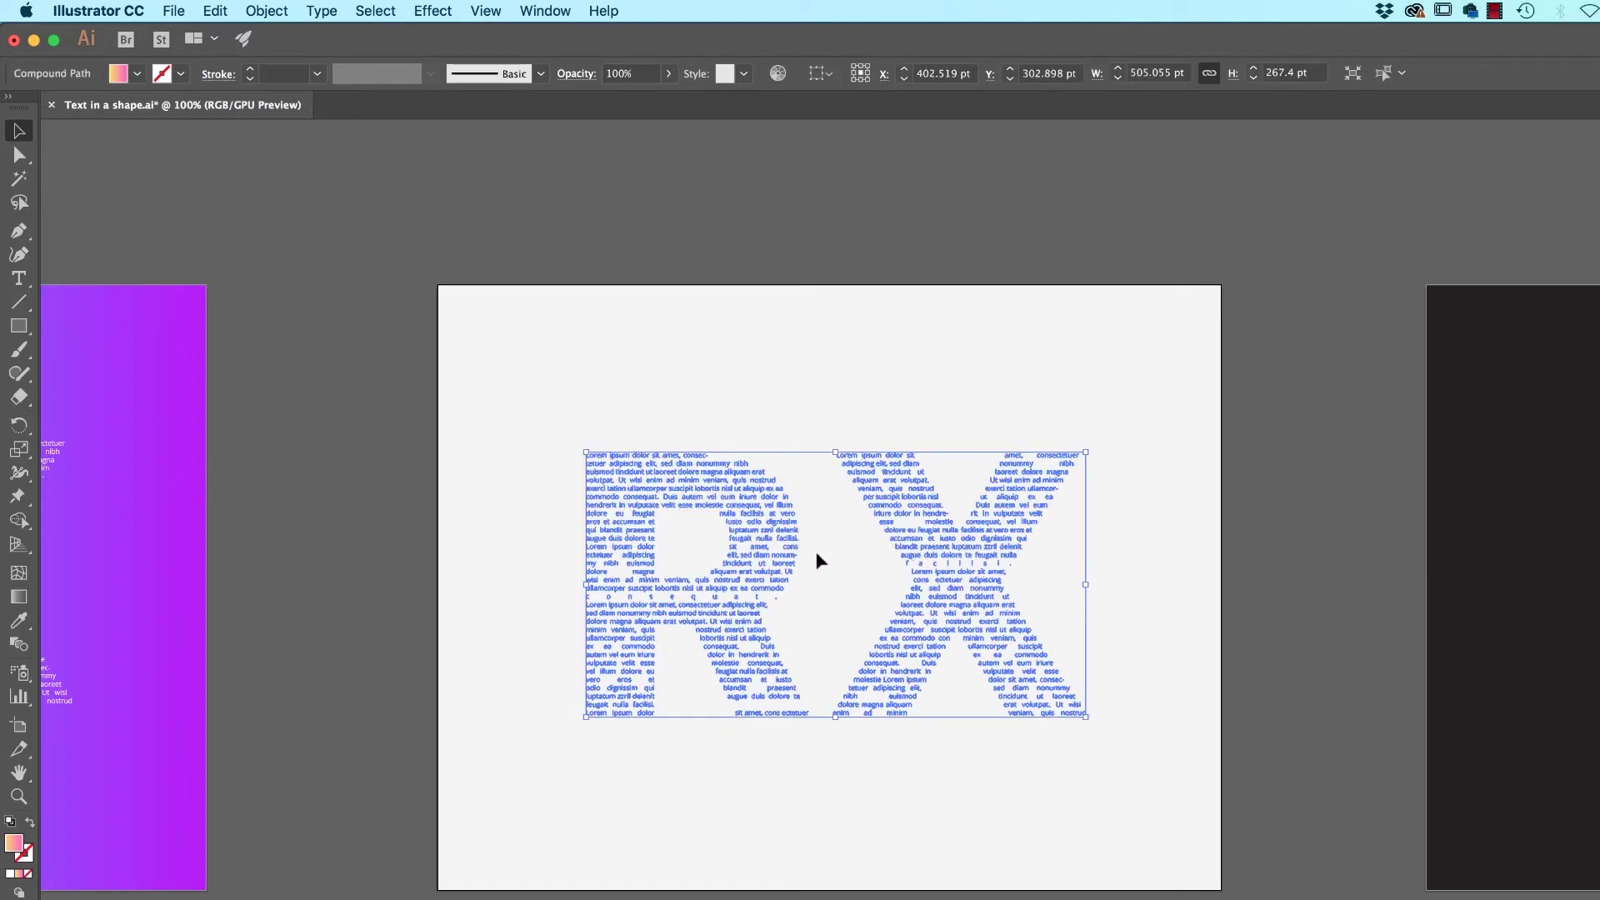
pyautogui.click(21, 598)
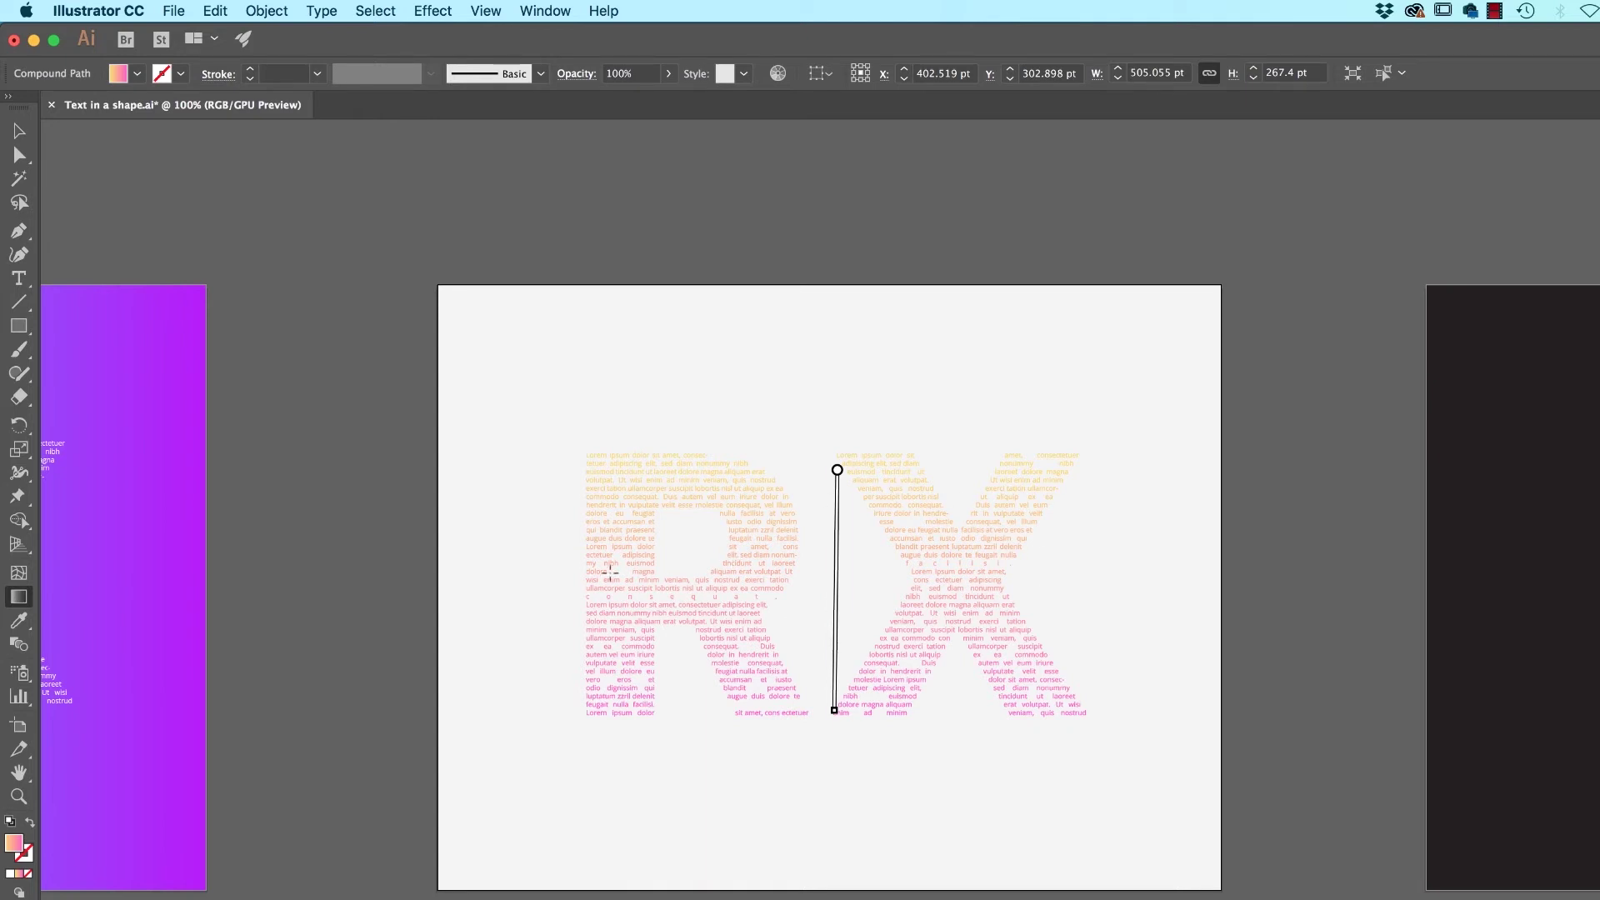
pyautogui.moveTo(611, 573); pyautogui.dragTo(993, 571)
pyautogui.moveTo(630, 476); pyautogui.dragTo(1069, 698)
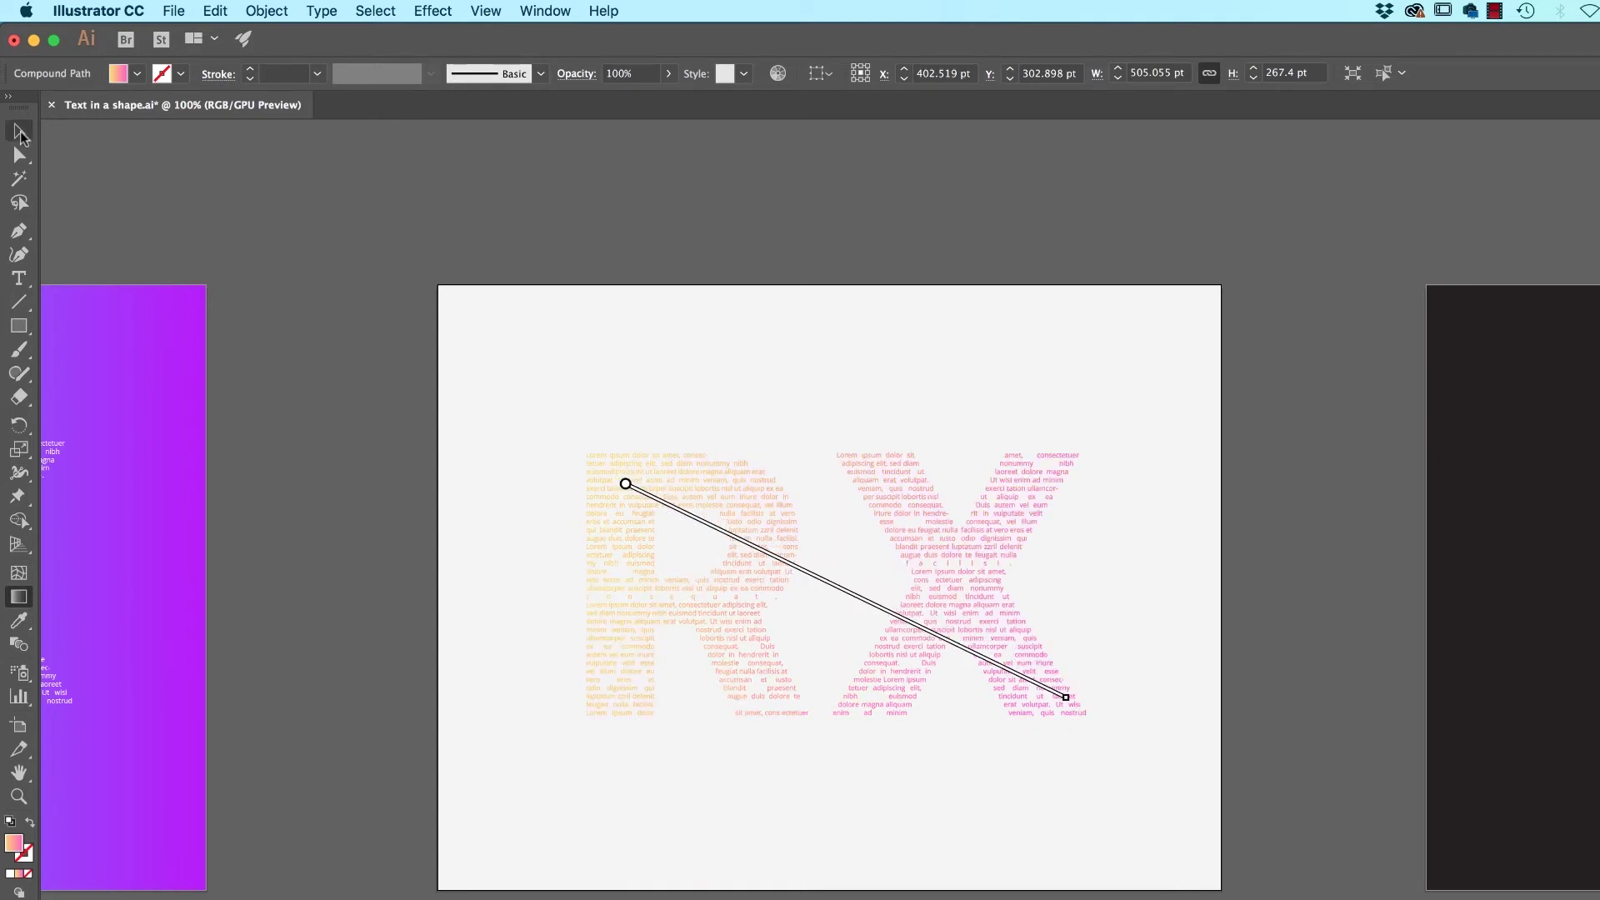
pyautogui.press('super+a')
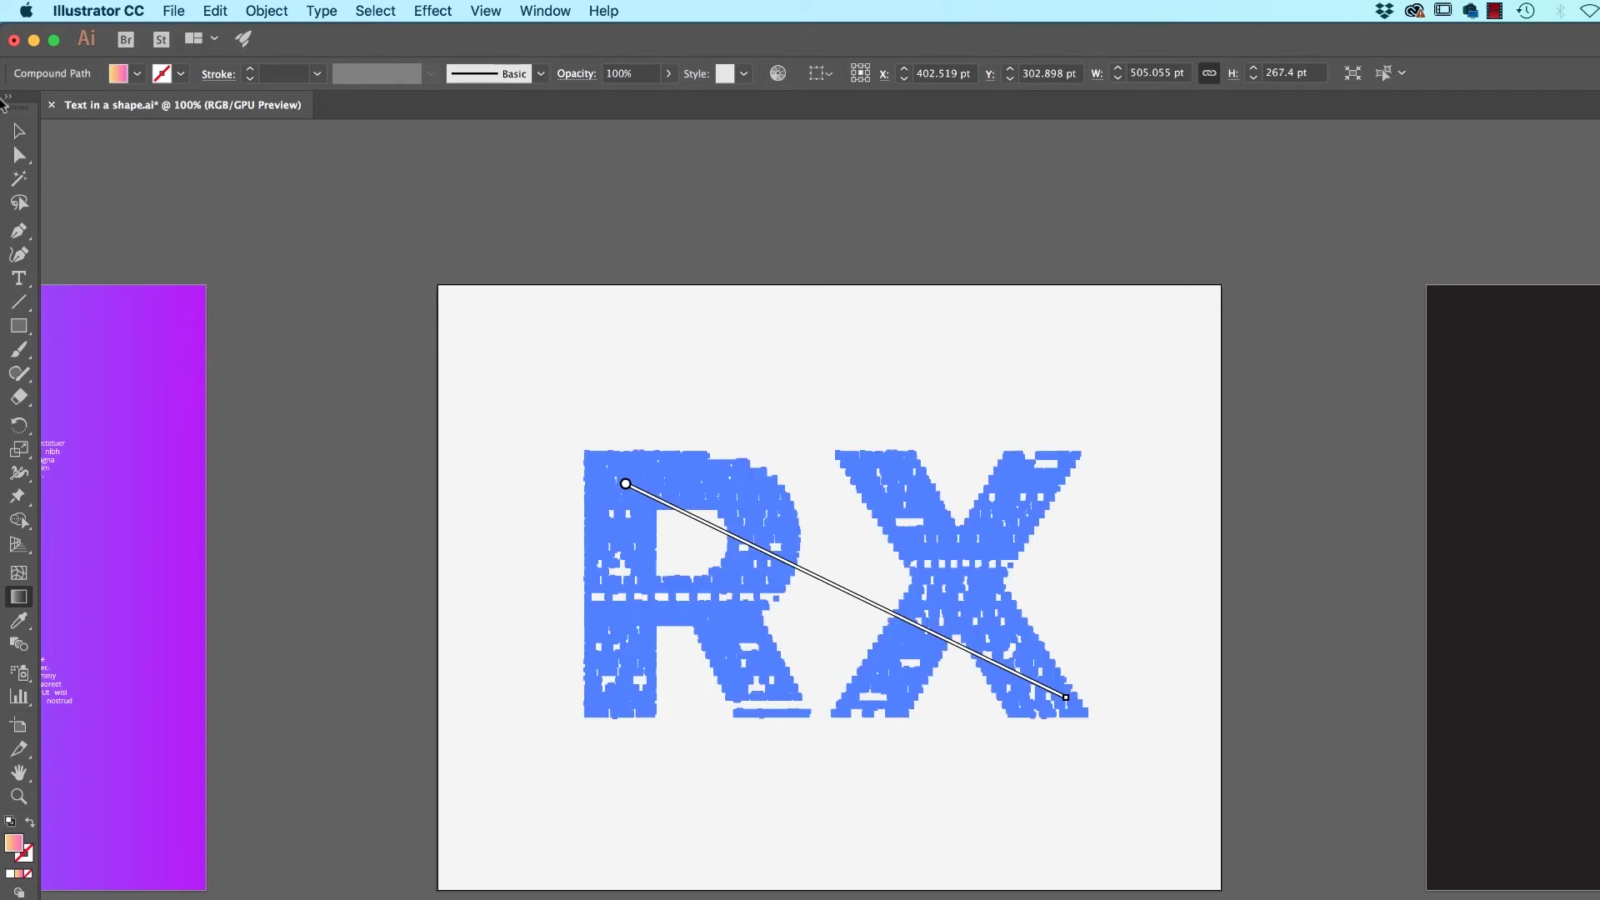
pyautogui.click(19, 131)
pyautogui.click(398, 258)
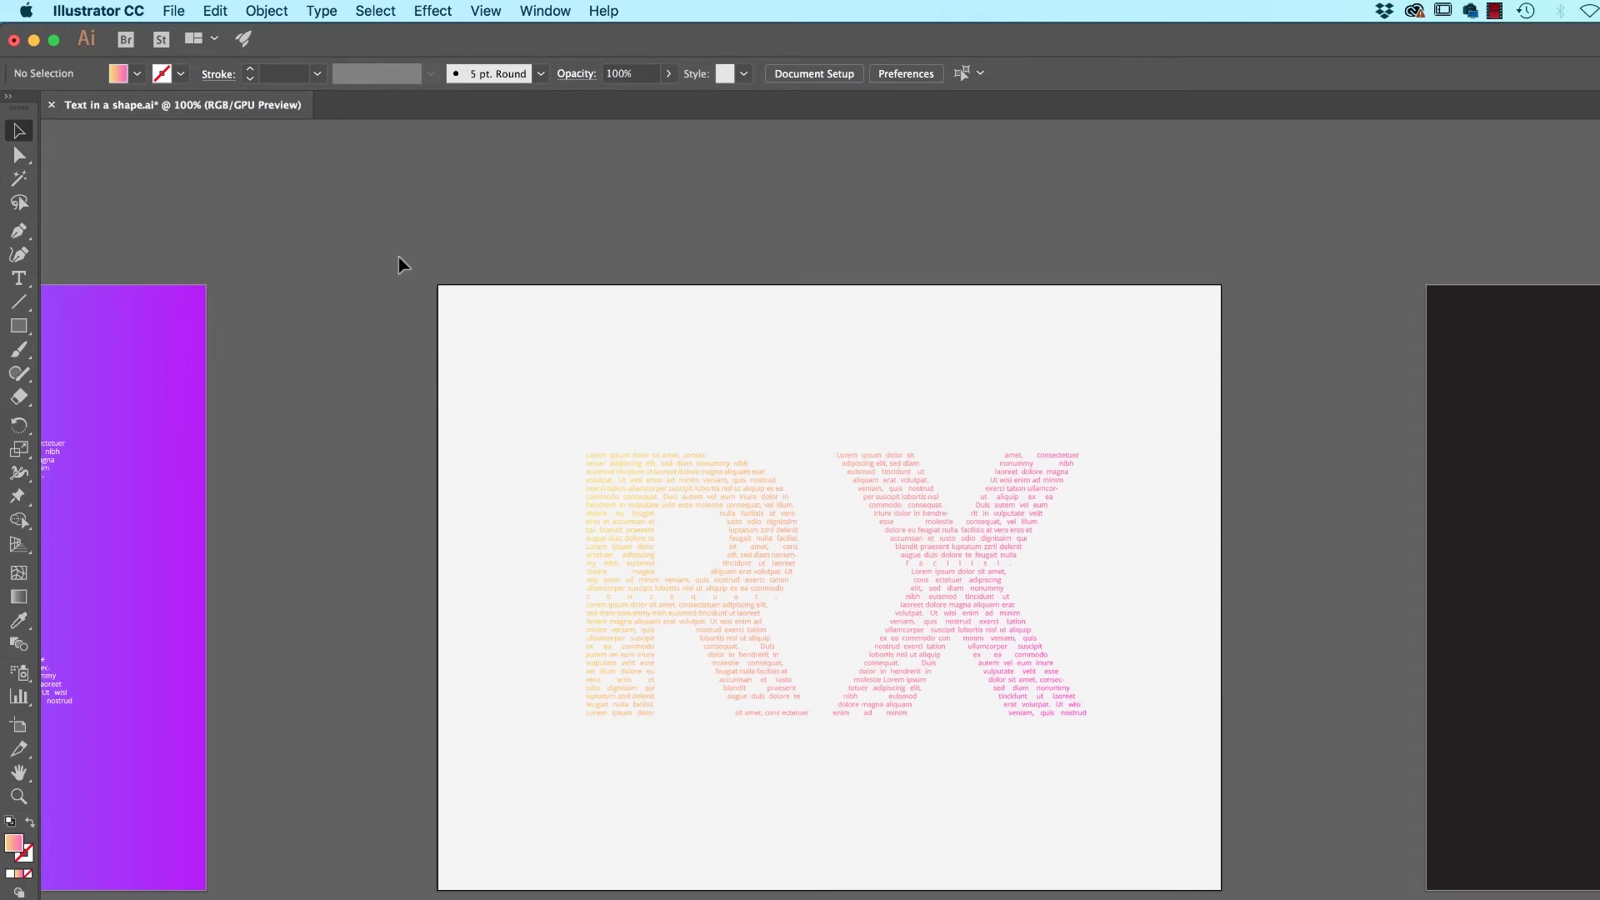
# - Select the white R and X text on the blue artboard and try pasting it on the dark artboard
pyautogui.hscroll(-10, 1075, 361)
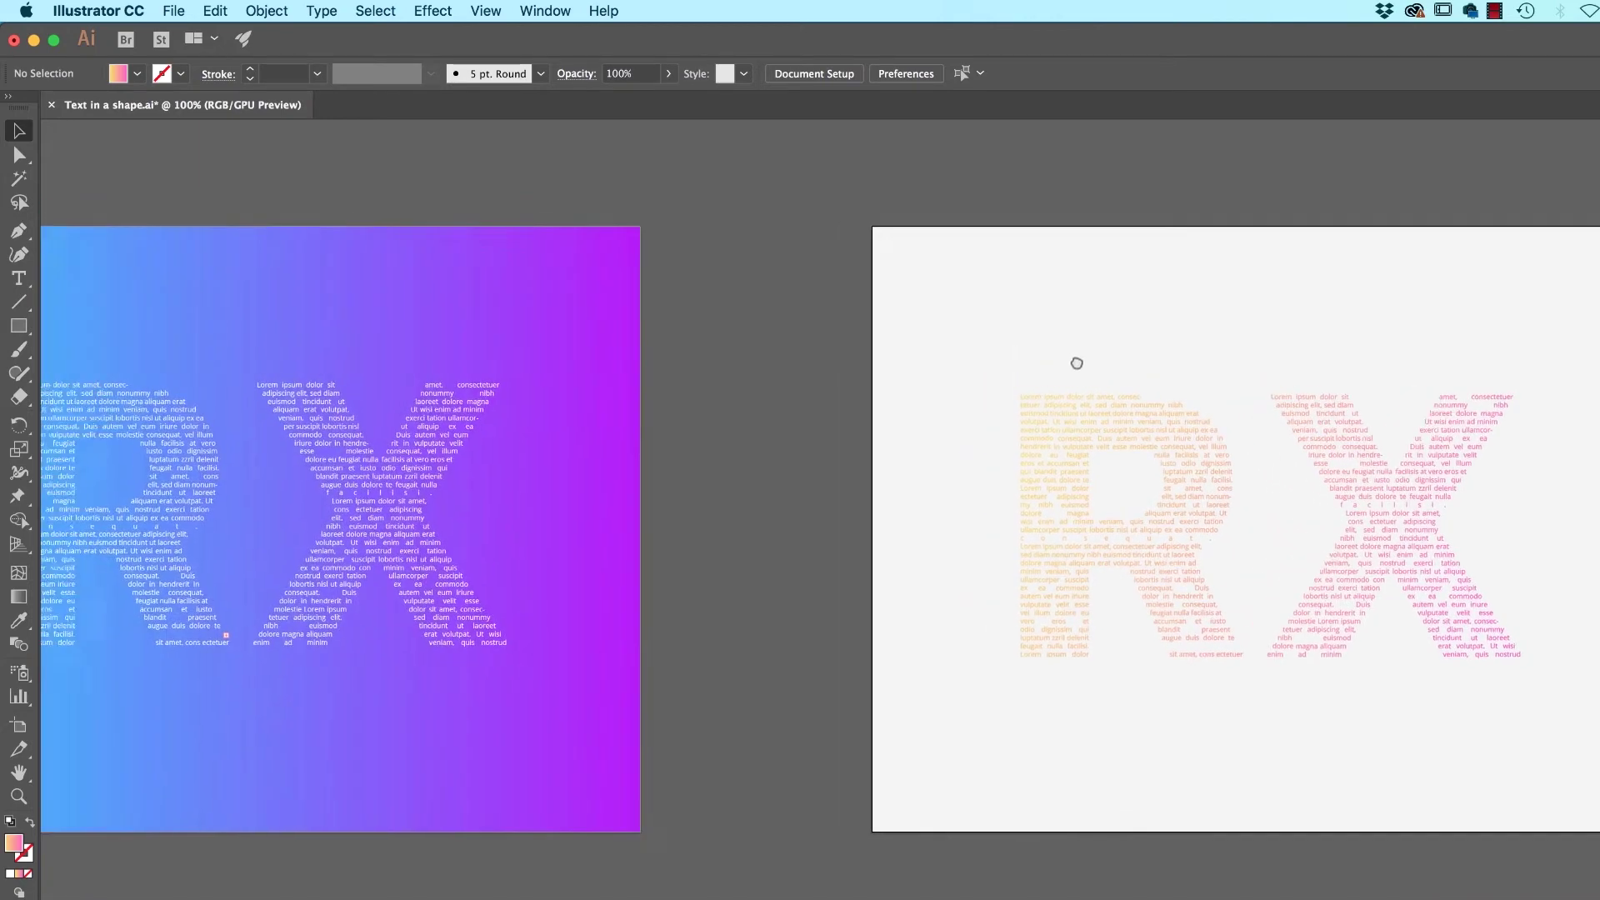
pyautogui.click(518, 564)
pyautogui.keyDown('shift'); pyautogui.click(322, 530); pyautogui.keyUp('shift')
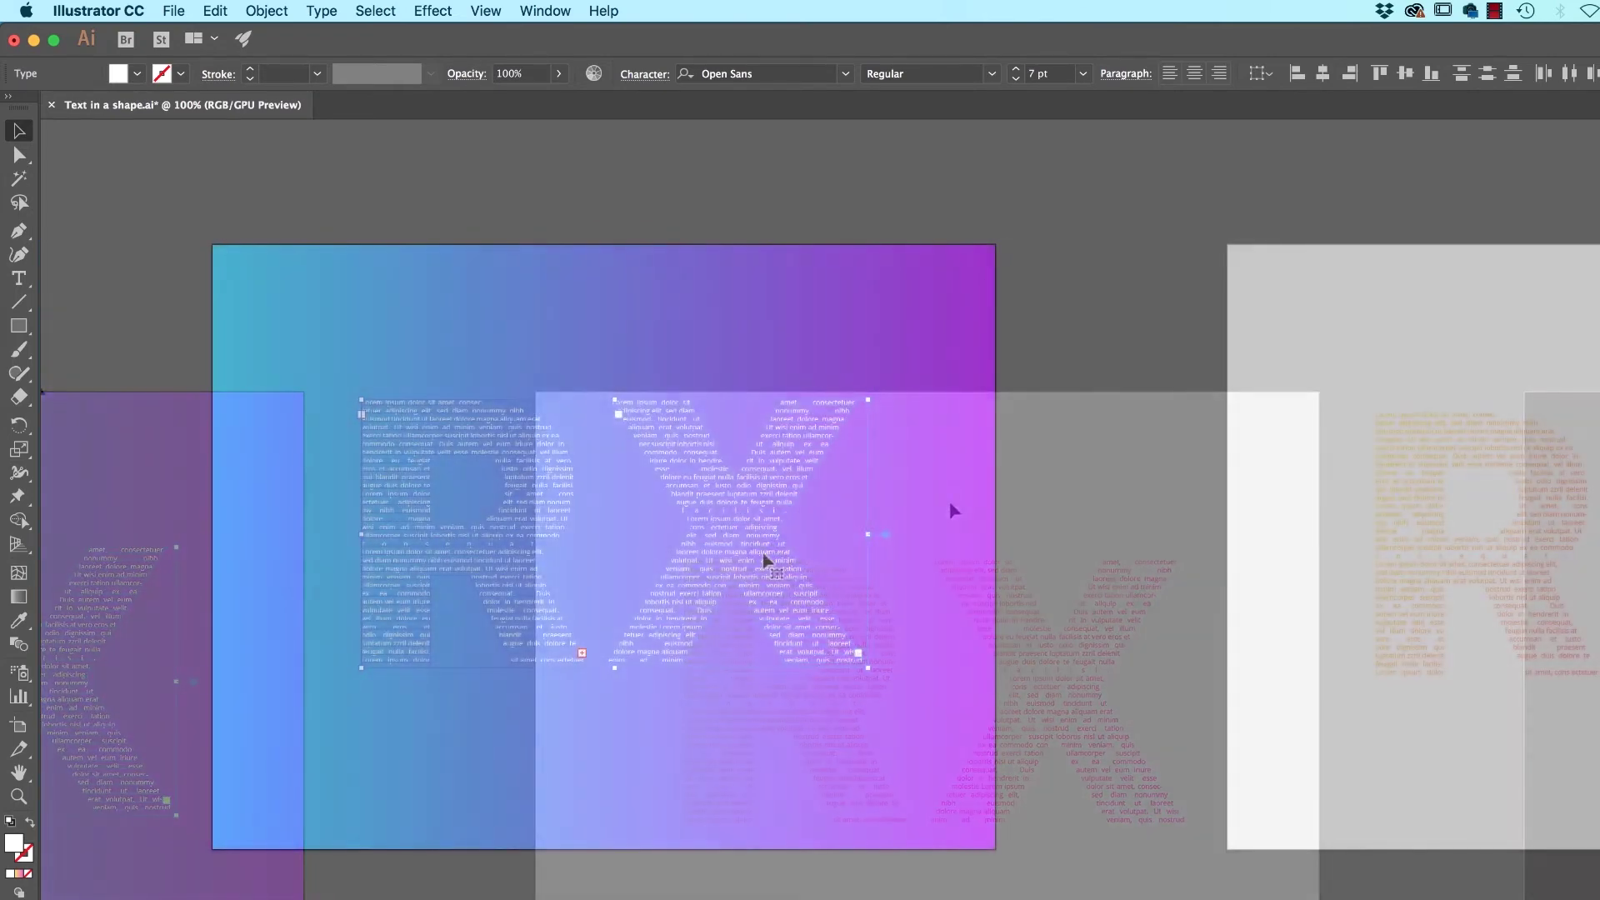
pyautogui.hscroll(10, 1045, 464)
pyautogui.hscroll(15, 660, 542)
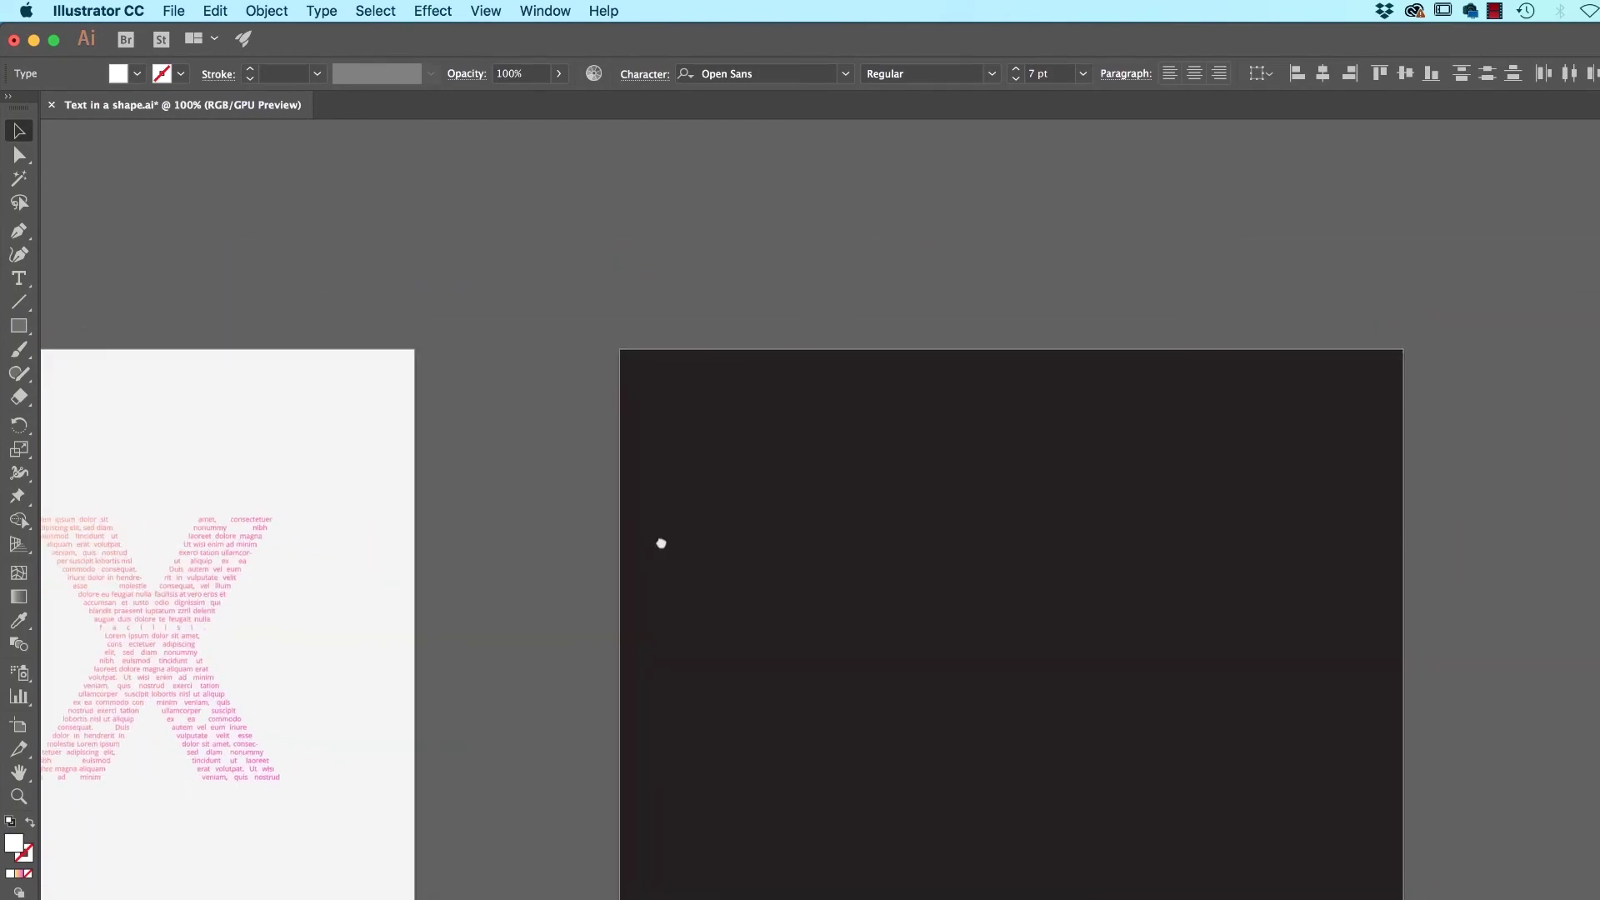
pyautogui.hotkey('ctrl', 'v')
pyautogui.moveTo(919, 567)
pyautogui.mouseDown()
pyautogui.moveTo(1098, 566)
pyautogui.moveTo(919, 566)
pyautogui.mouseUp()
pyautogui.hotkey('ctrl', 'z')
# - Paste the RX text onto the dark artboard and move it to the centre
pyautogui.hscroll(-10, 1167, 541)
pyautogui.hscroll(-12, 1483, 534)
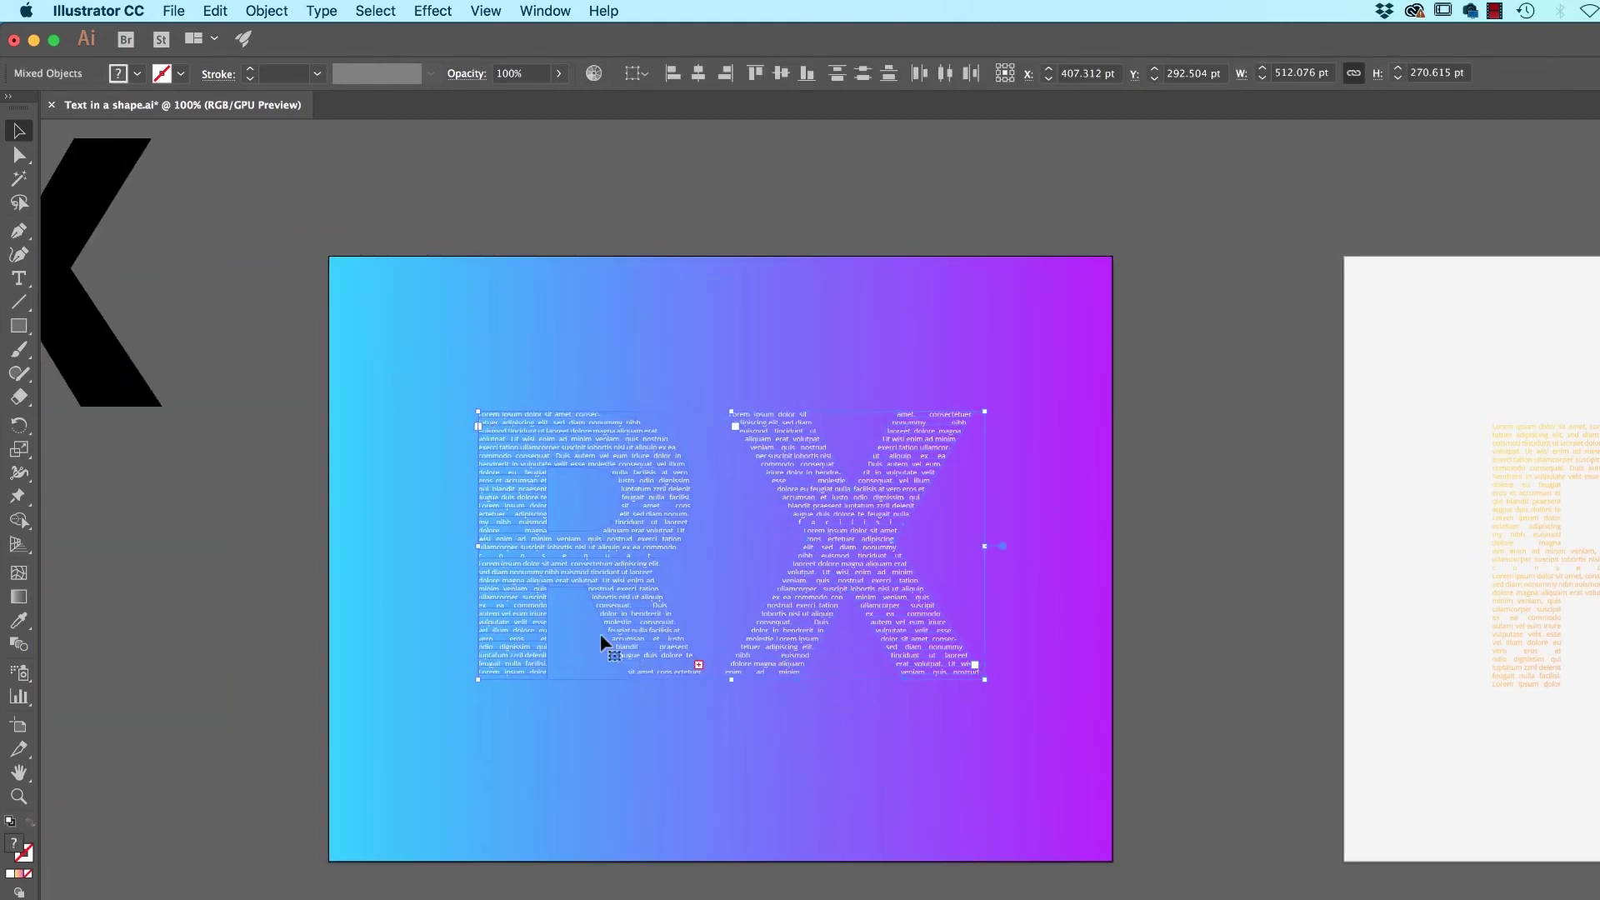
pyautogui.hscroll(15, 1150, 533)
pyautogui.hscroll(5, 1152, 539)
pyautogui.hotkey('ctrl', 'v')
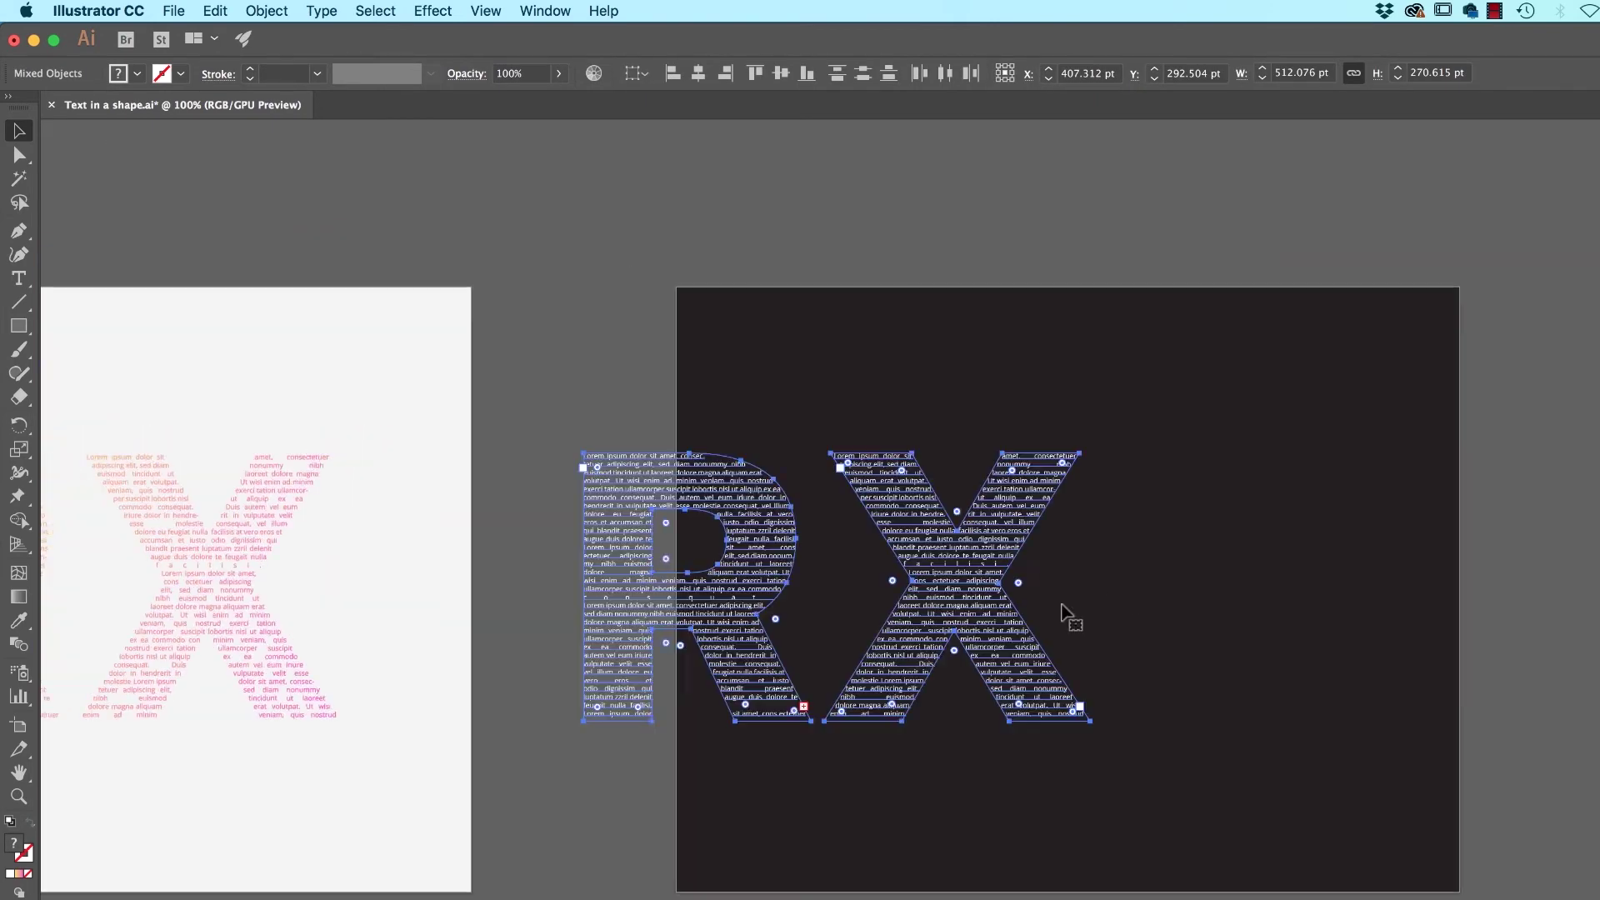
pyautogui.moveTo(782, 581)
pyautogui.mouseDown()
pyautogui.moveTo(1118, 574)
pyautogui.moveTo(1017, 575)
pyautogui.mouseUp()
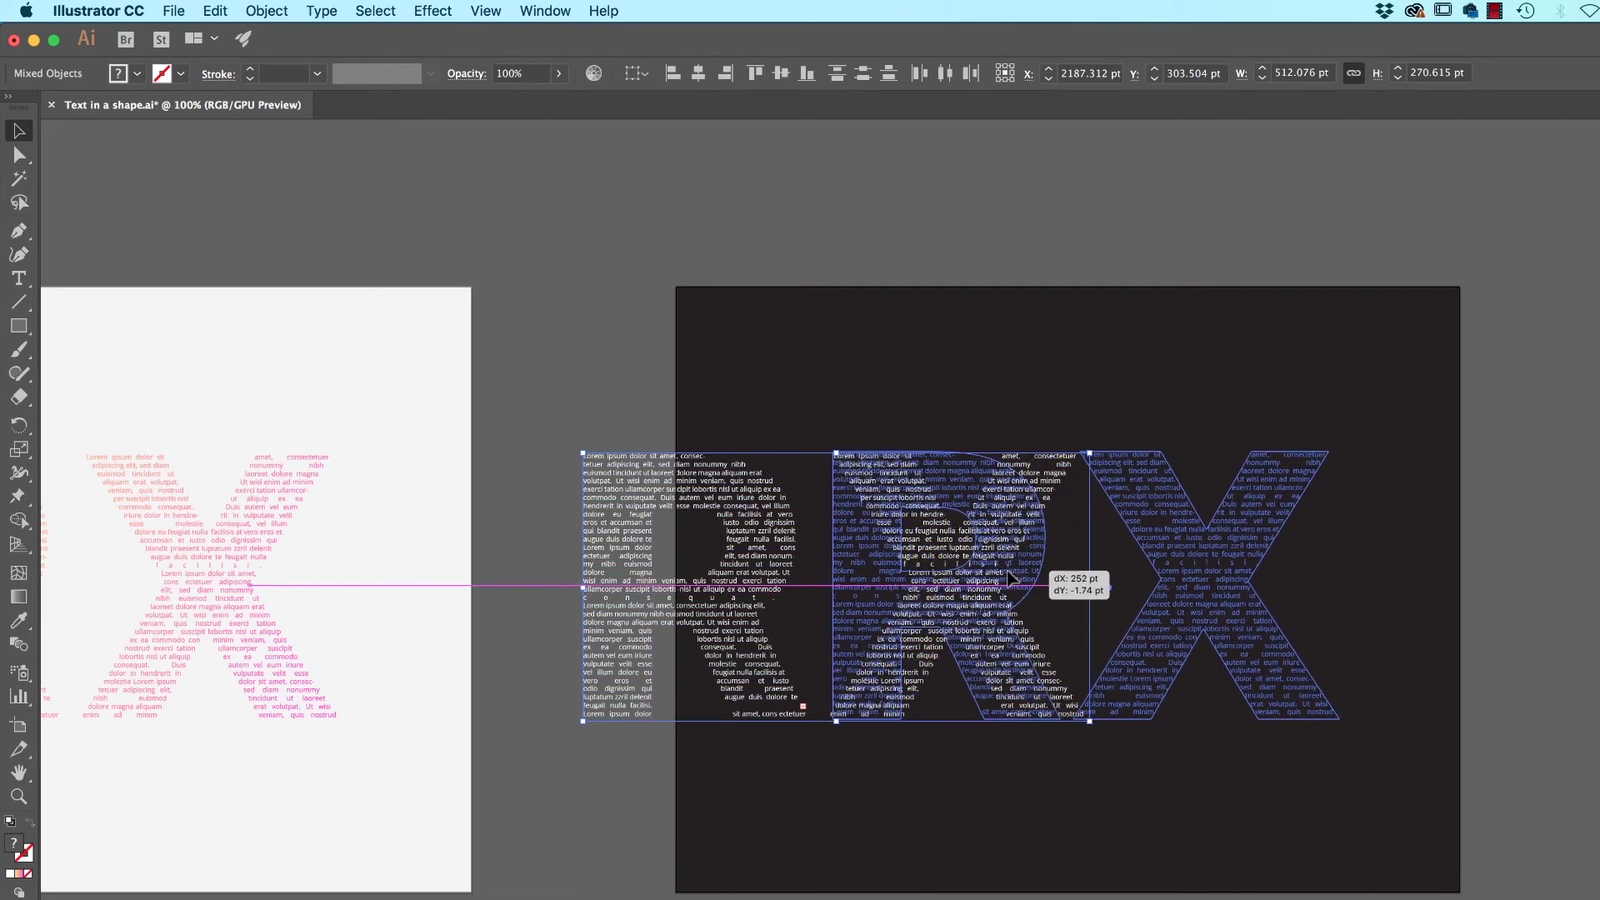
pyautogui.moveTo(823, 421); pyautogui.dragTo(823, 421)
pyautogui.click(761, 405)
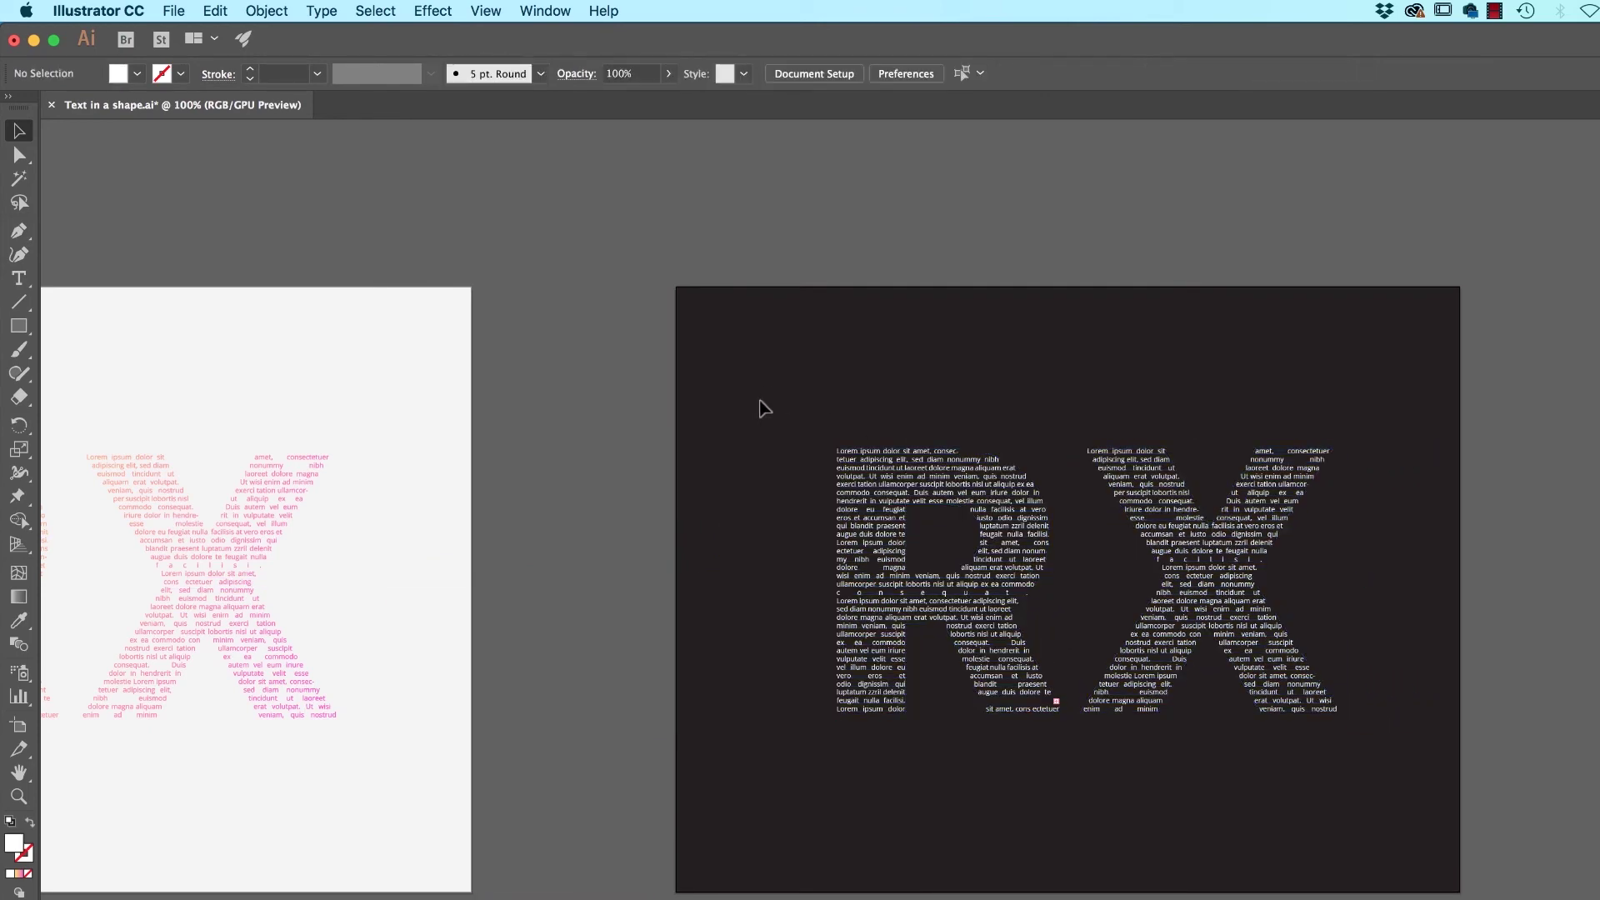
# - Place Color Whirl.jpg and drag it out and across to cover the dark artboard
pyautogui.press('shift+super+p')
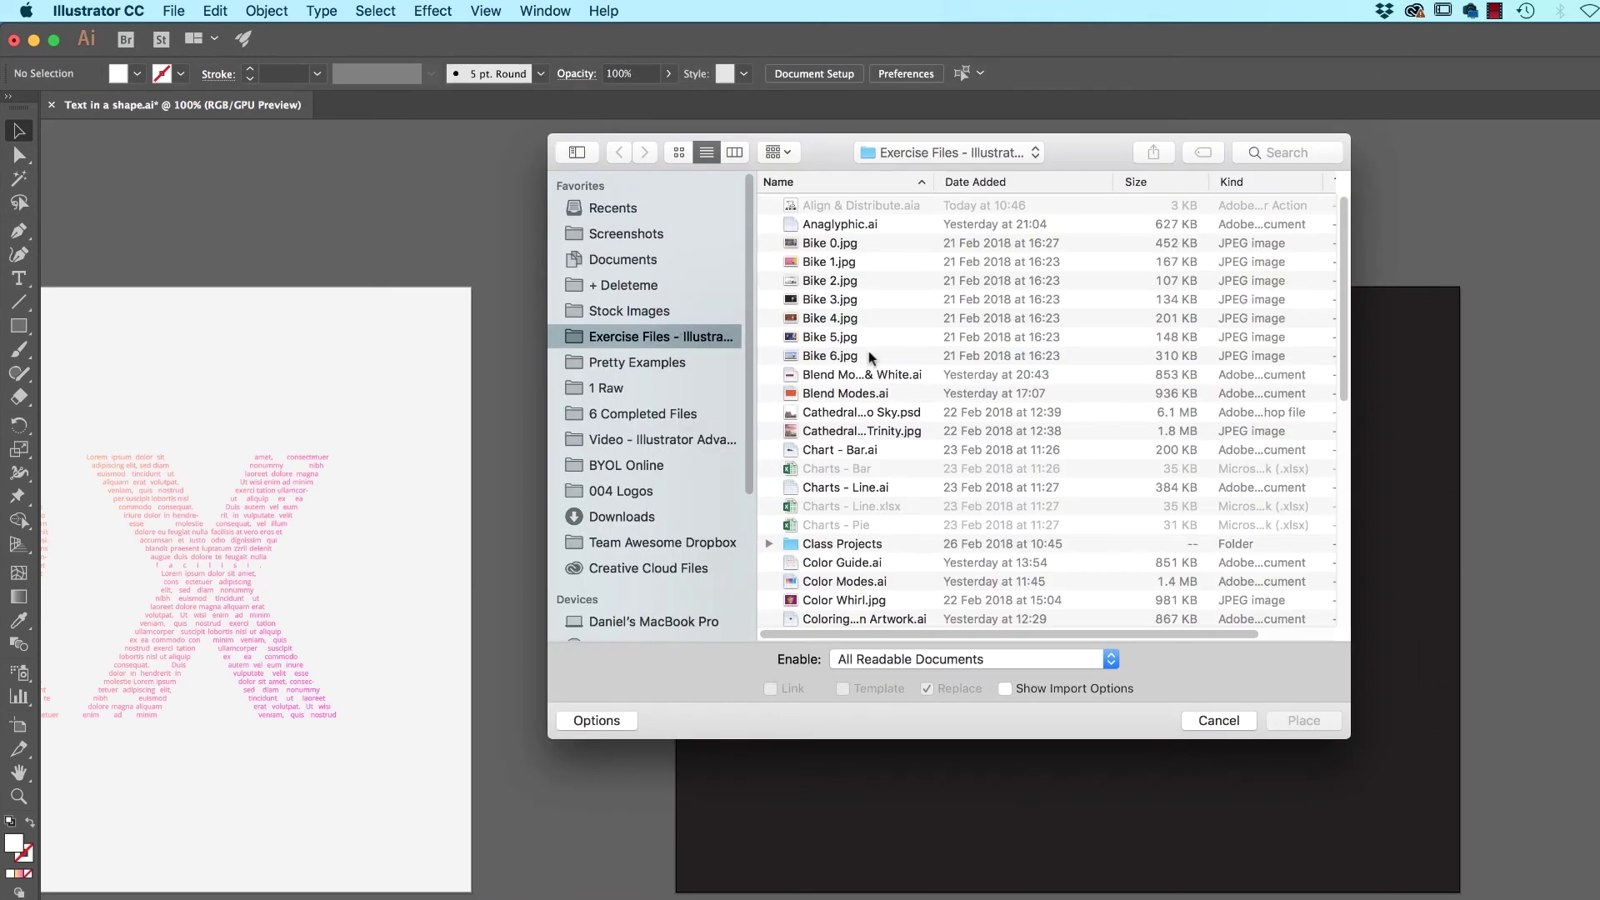
pyautogui.scroll(-3, 835, 545)
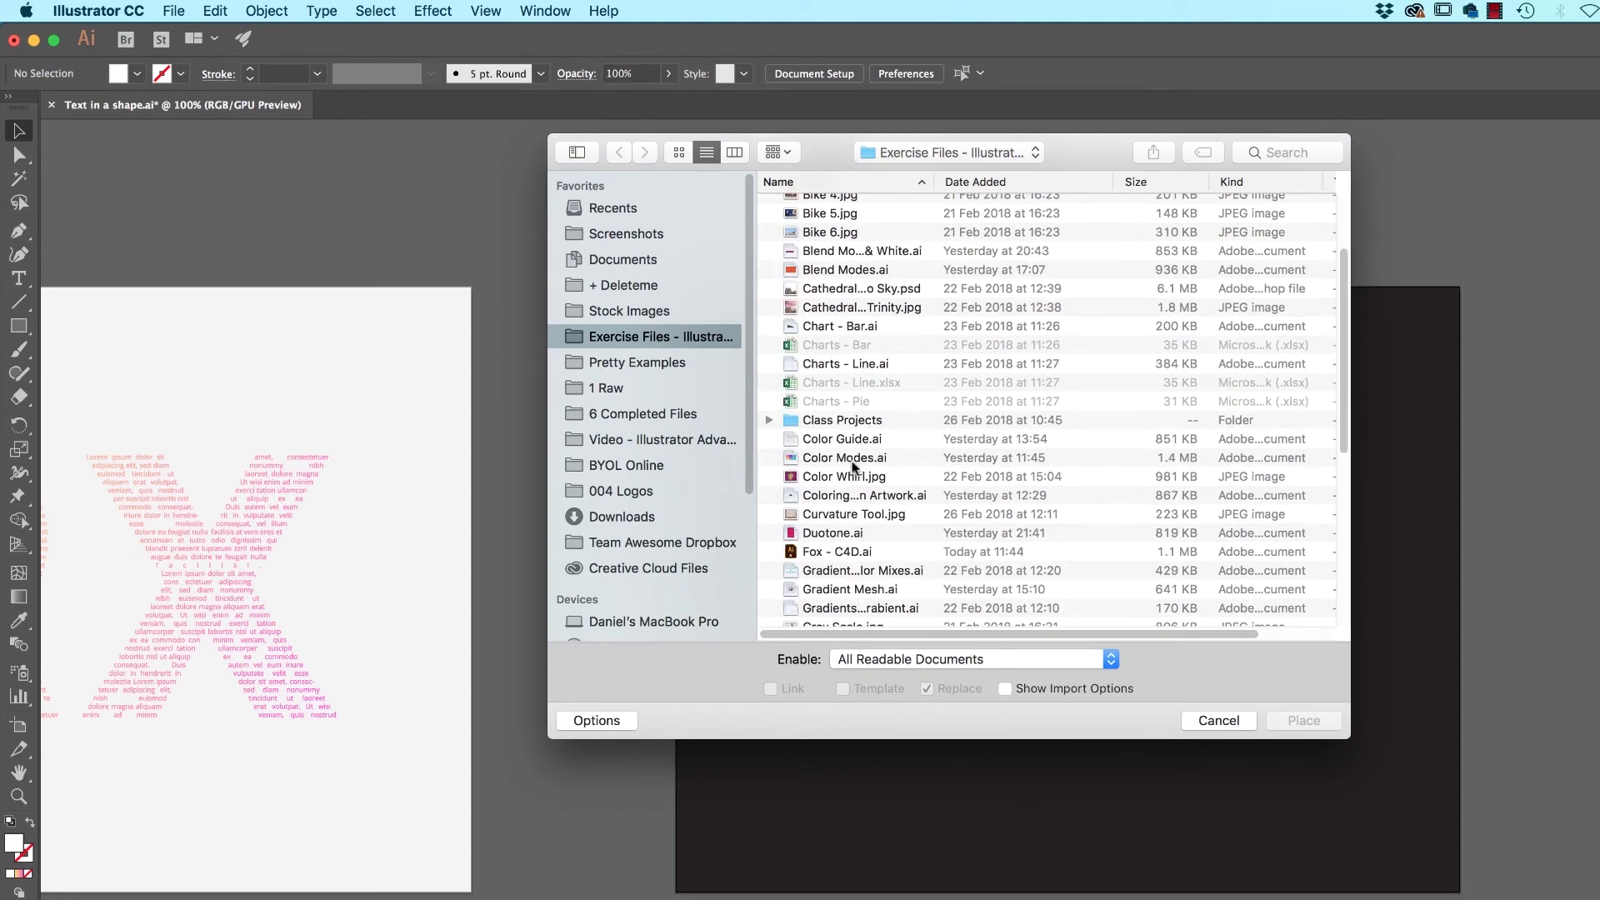
pyautogui.click(833, 476)
pyautogui.click(1304, 721)
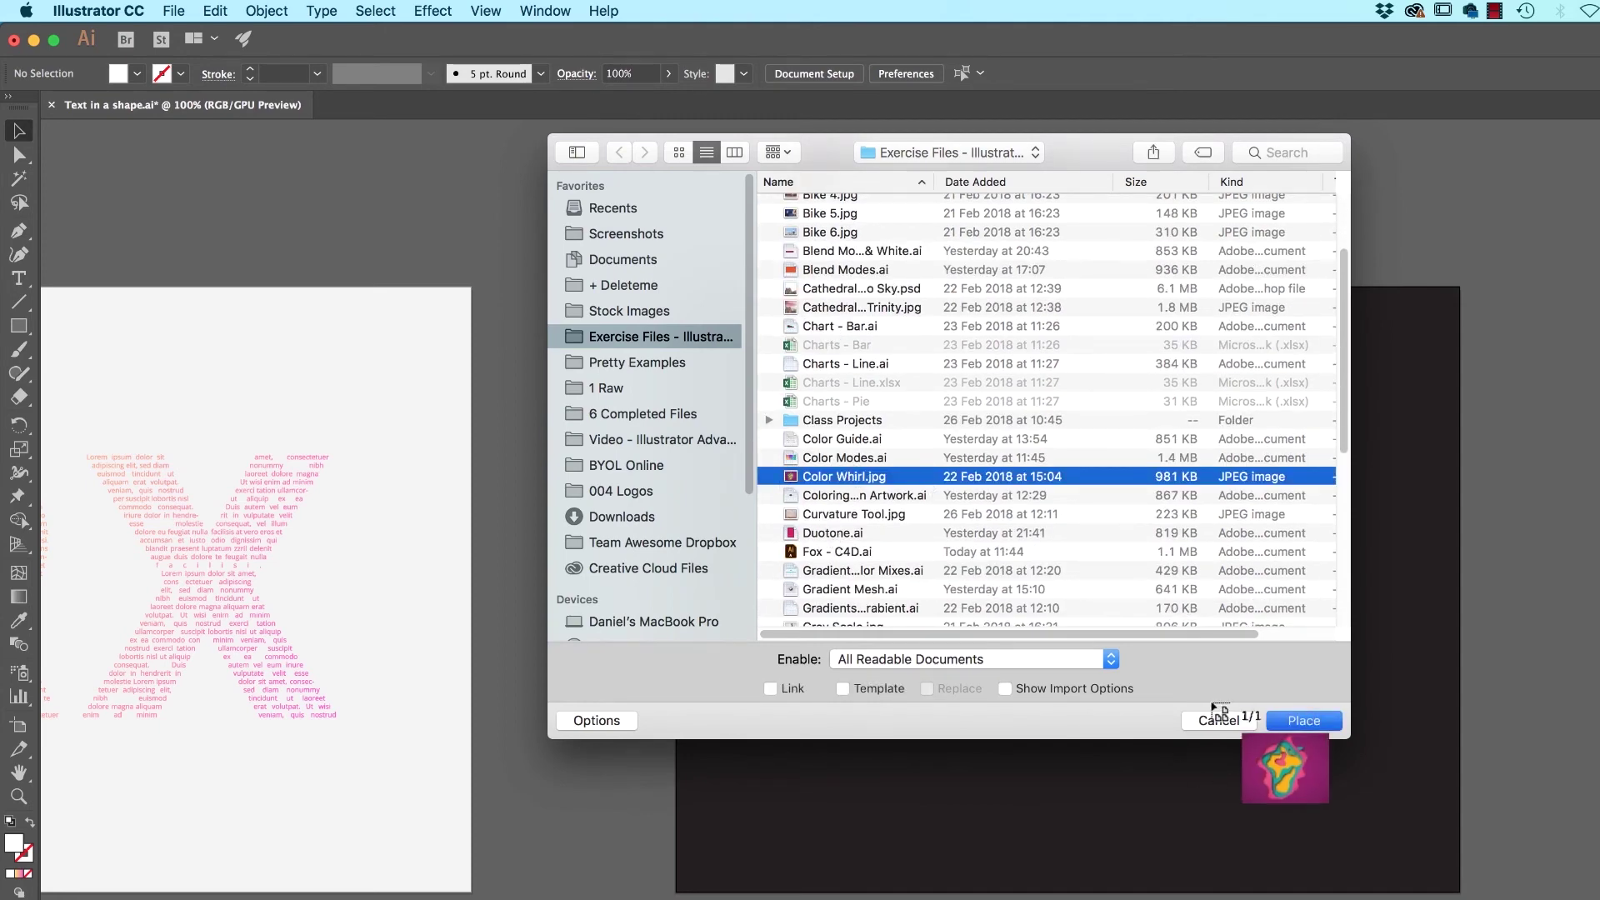
pyautogui.moveTo(685, 325); pyautogui.dragTo(1420, 899)
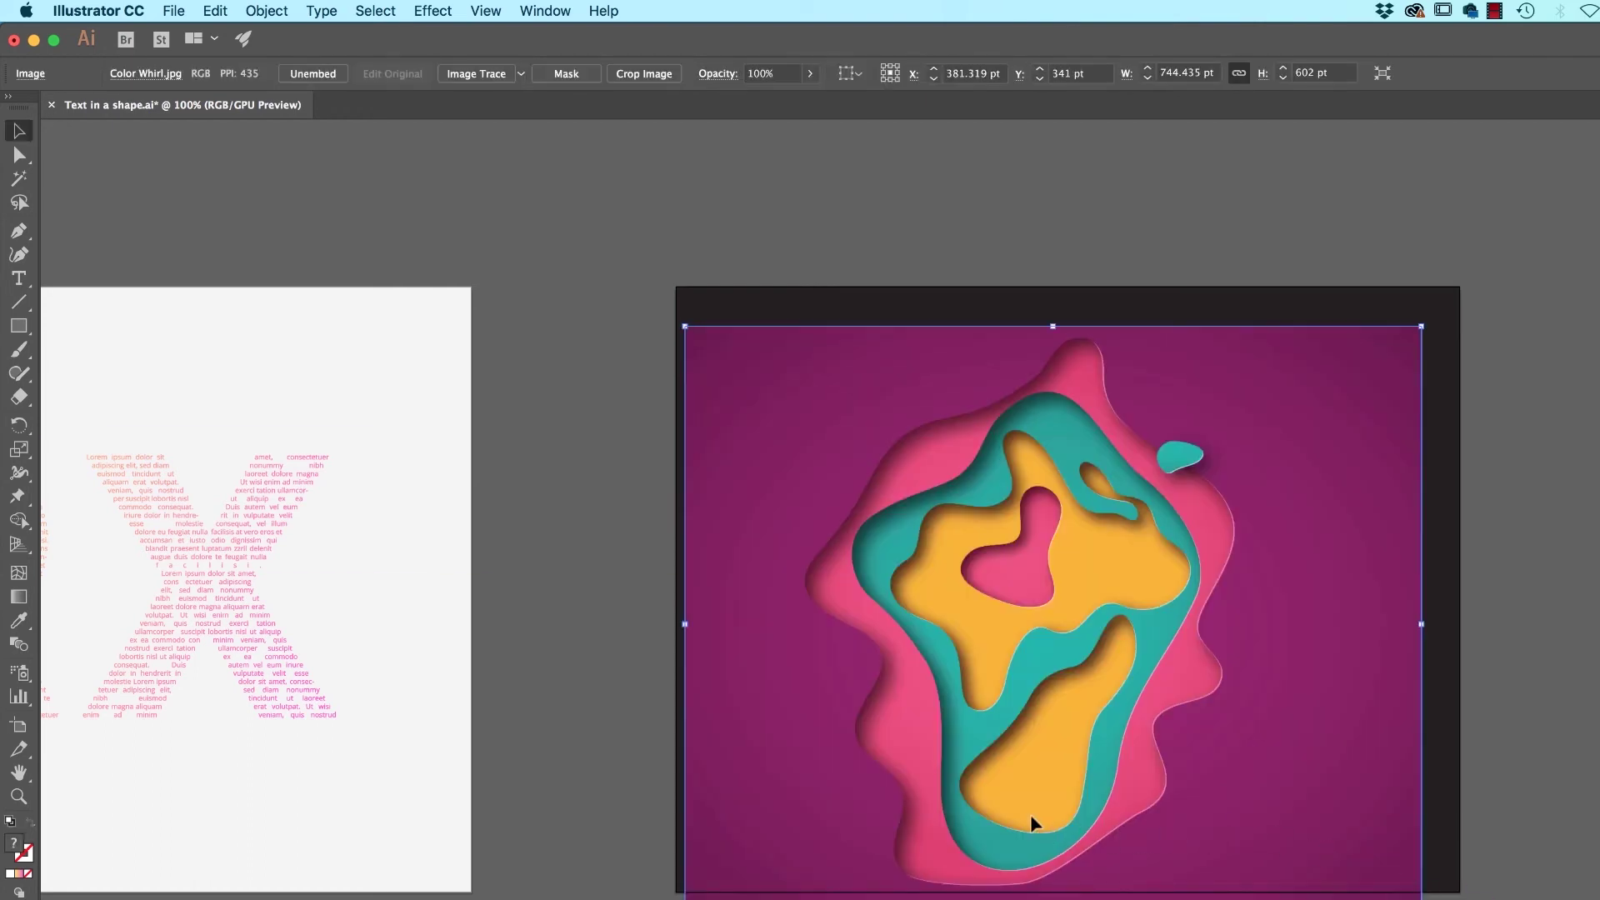
pyautogui.moveTo(1033, 823); pyautogui.dragTo(1110, 816)
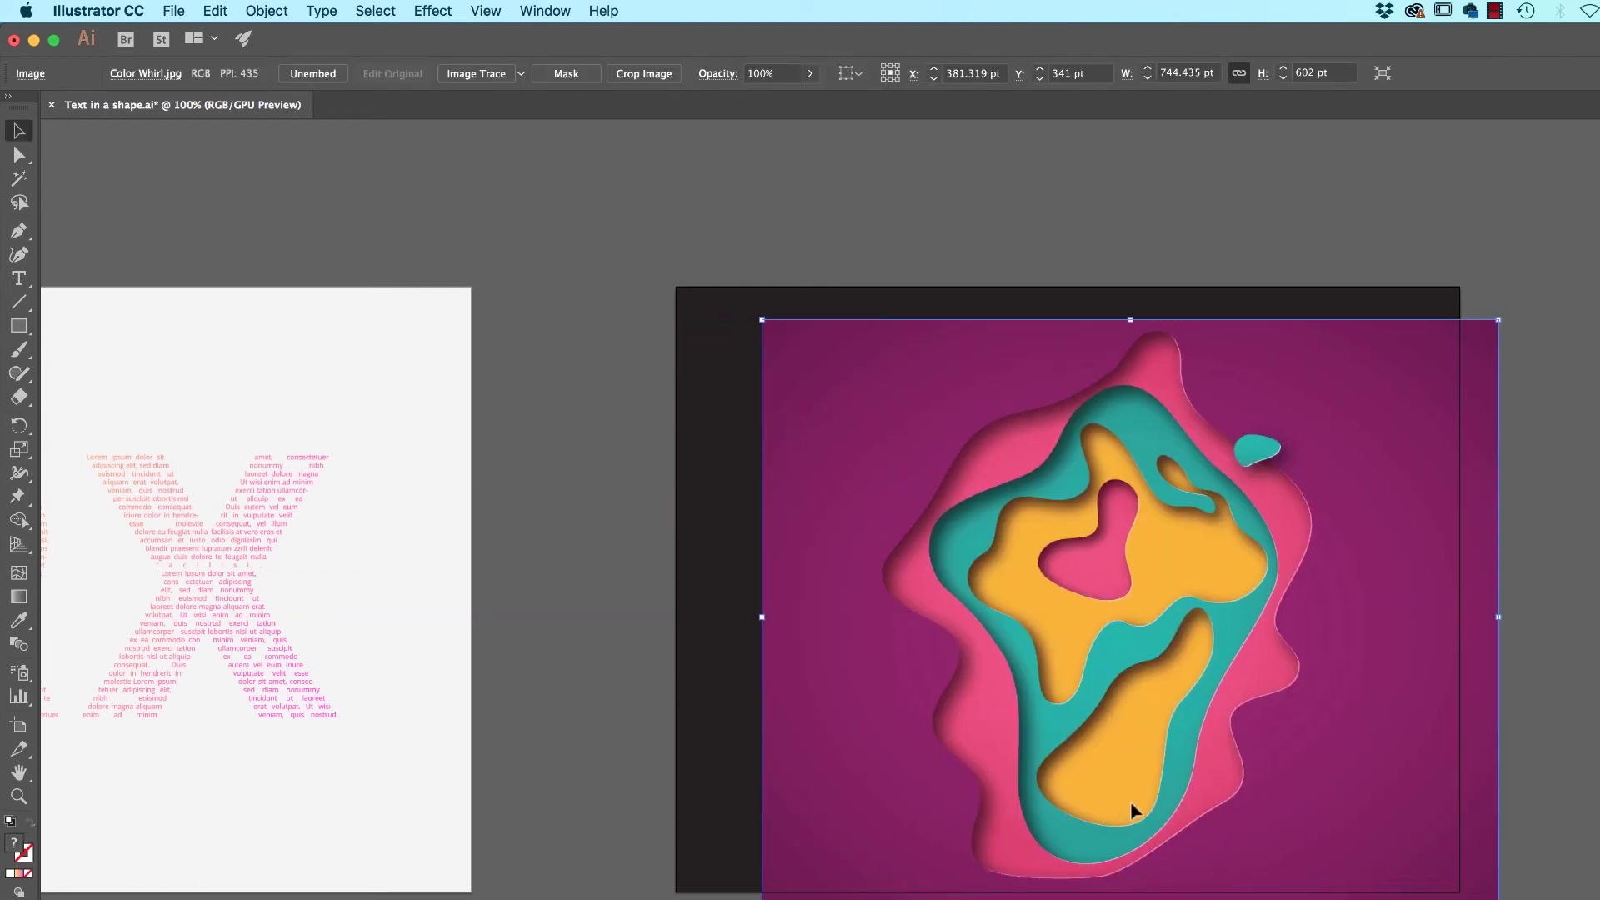
pyautogui.moveTo(1277, 760); pyautogui.dragTo(1212, 734)
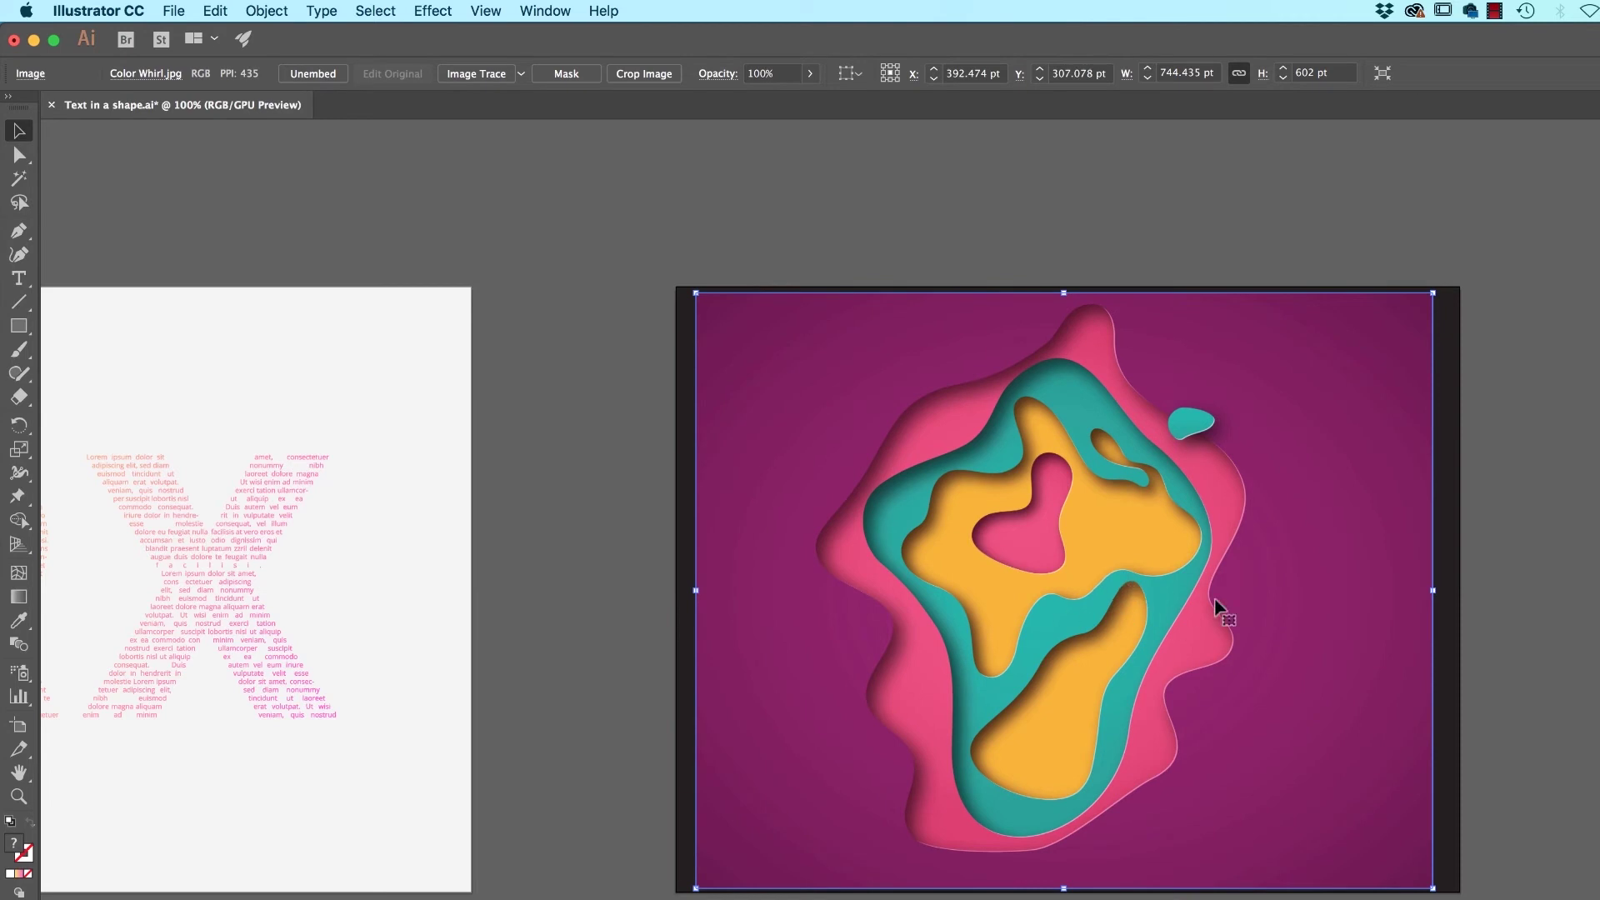
# - Send the swirl image to the back, behind the white RX text
pyautogui.rightClick(1243, 603)
pyautogui.moveTo(1292, 770)
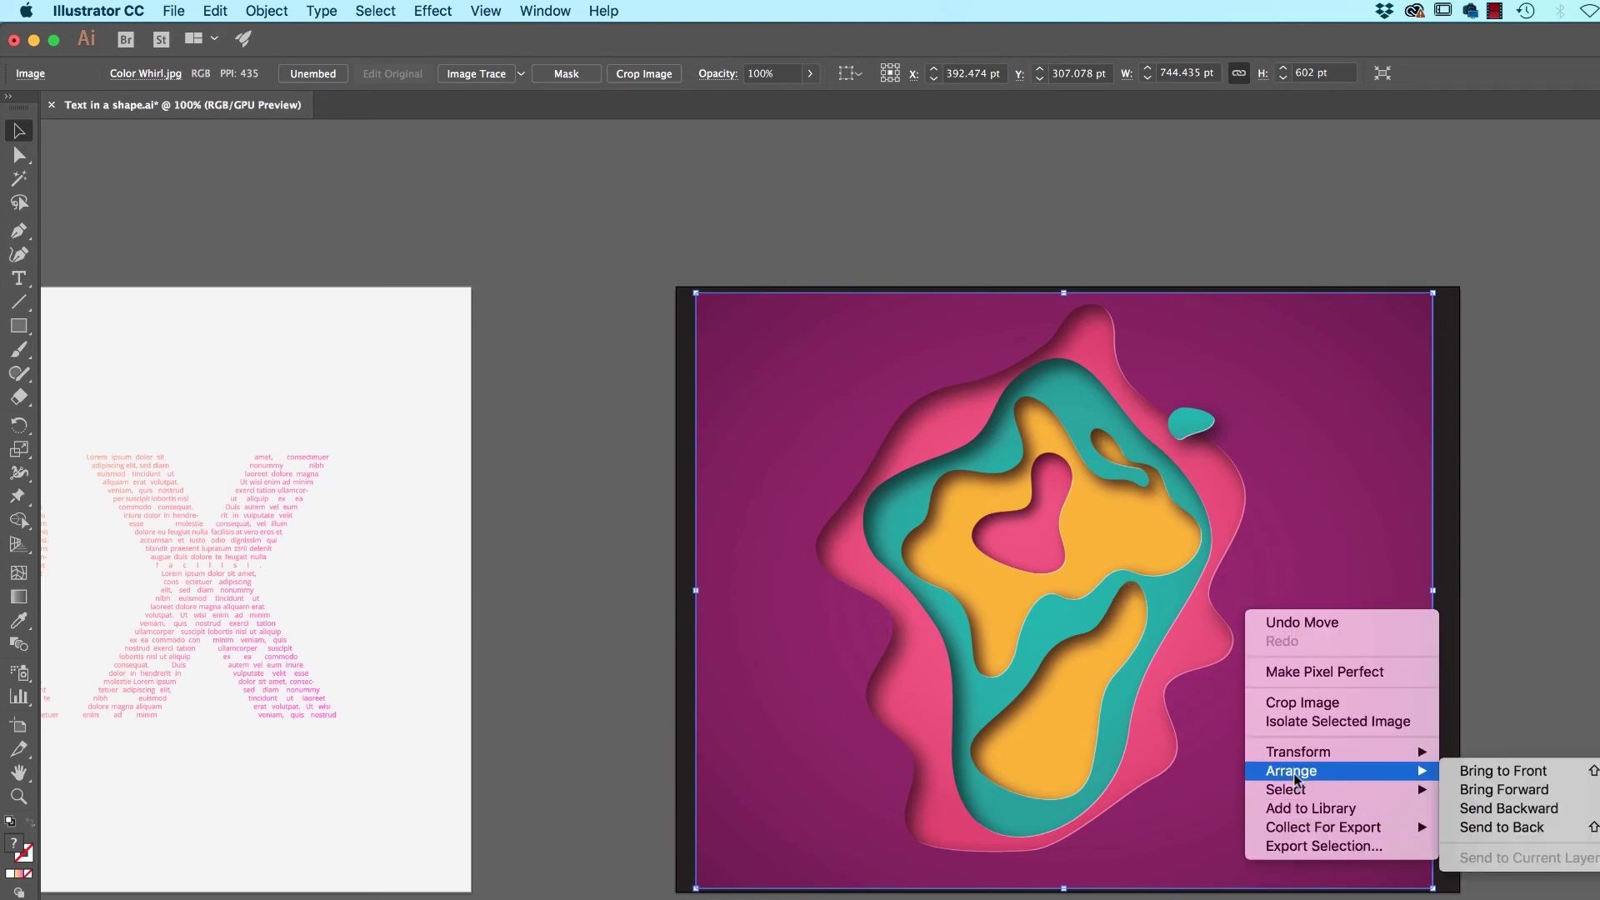
pyautogui.click(1493, 828)
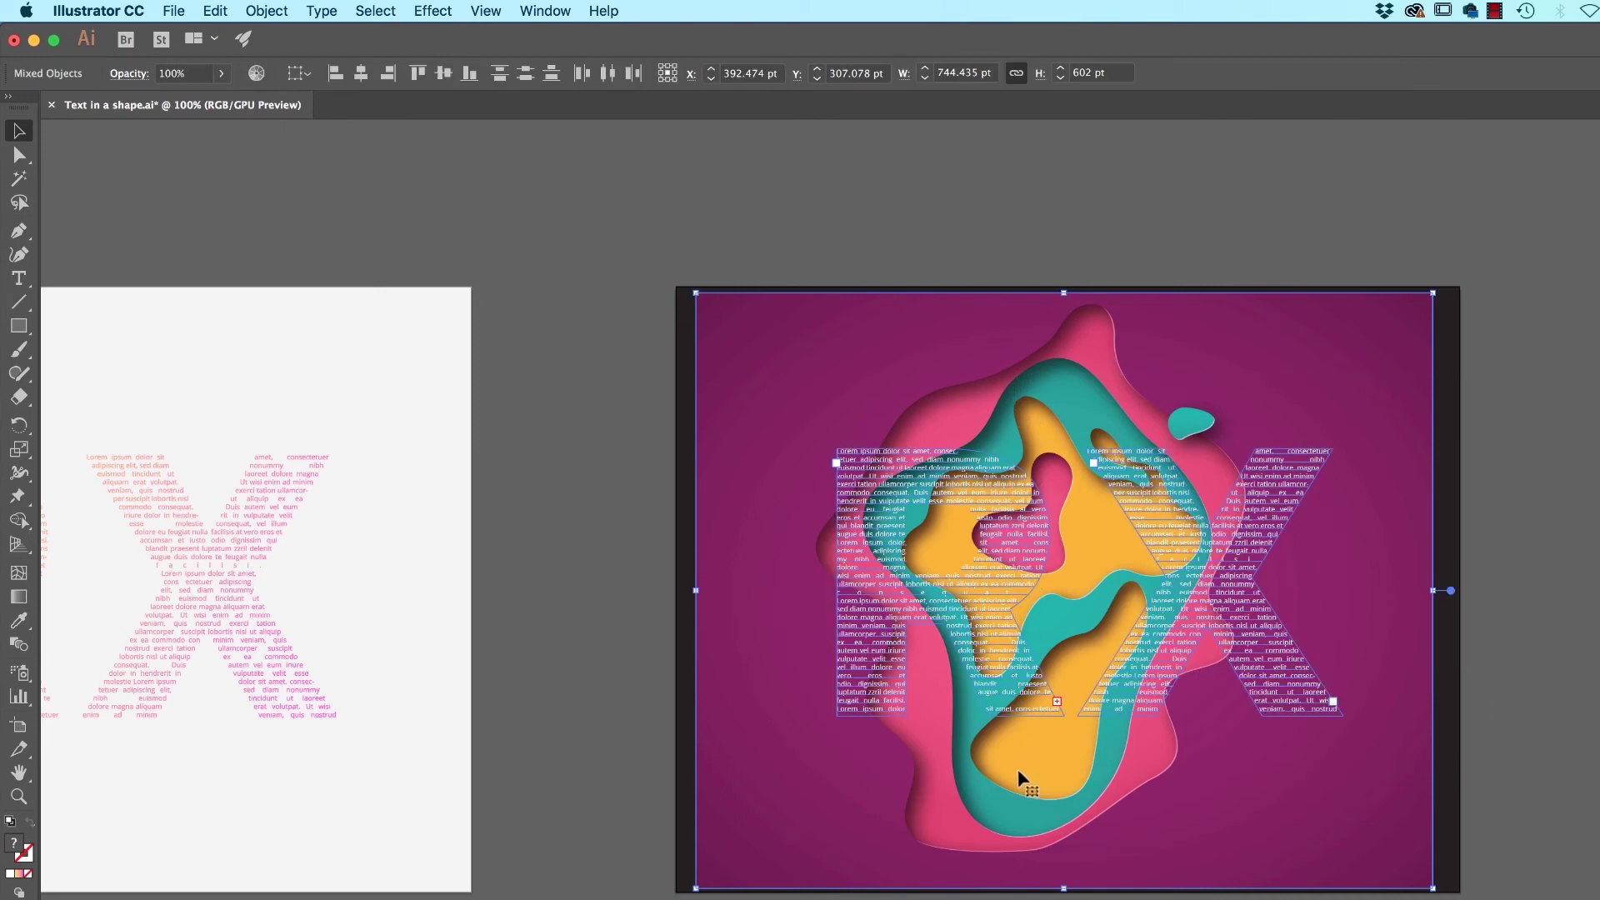
pyautogui.press('super+a')
pyautogui.click(536, 582)
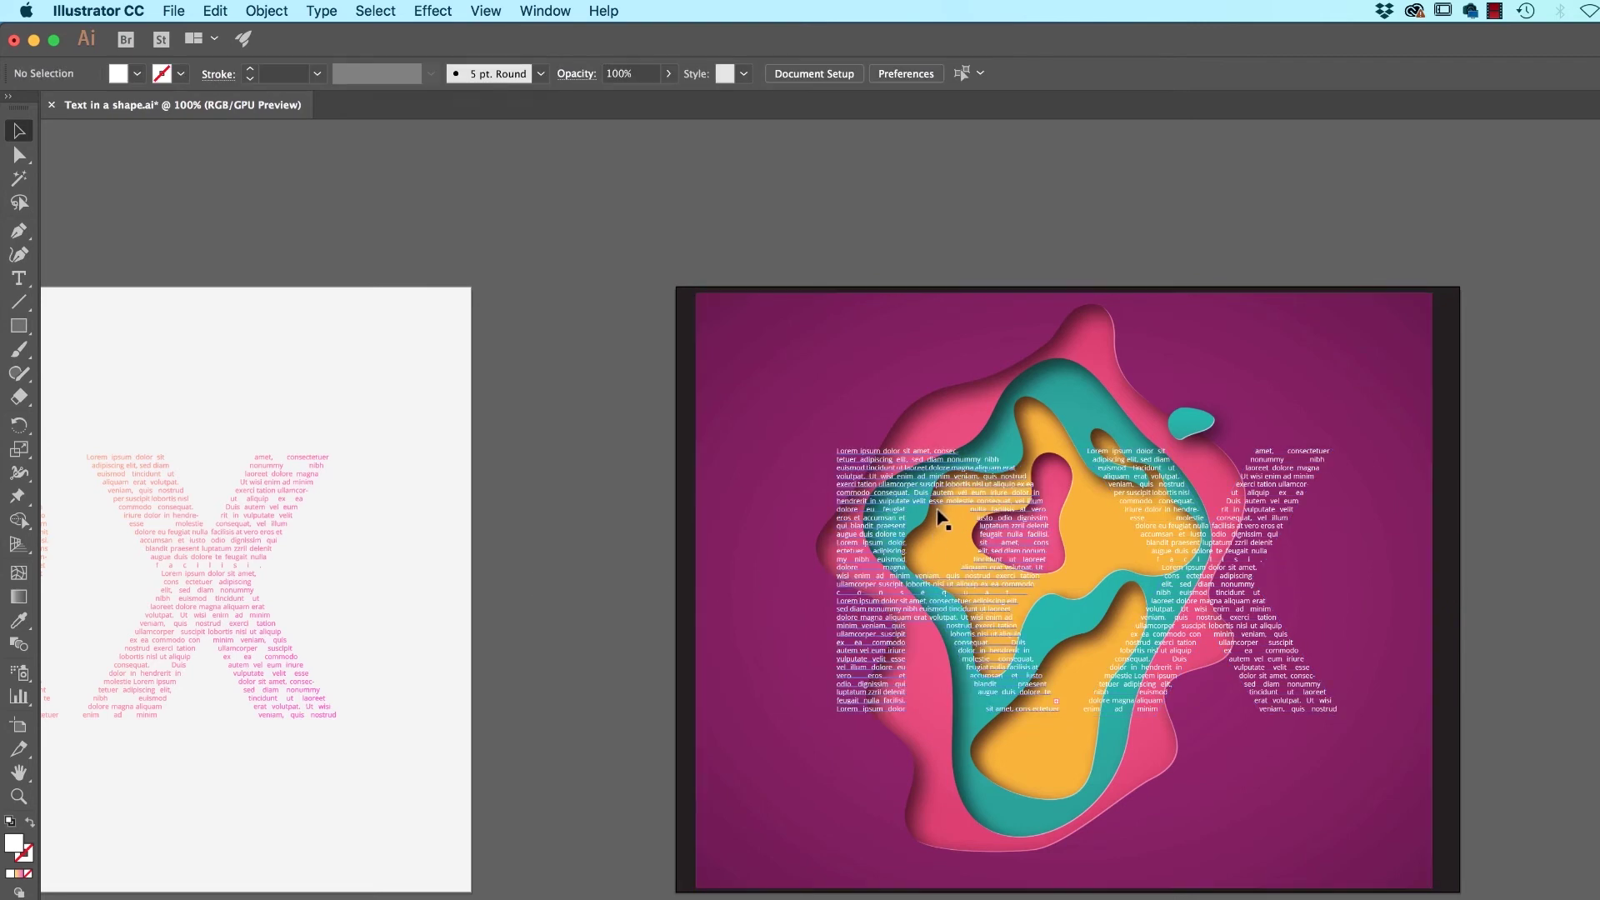
# - Select the X and R text plus the swirl image and make a clipping mask
pyautogui.click(1254, 508)
pyautogui.keyDown('shift'); pyautogui.click(991, 487); pyautogui.keyUp('shift')
pyautogui.keyDown('shift'); pyautogui.click(999, 363); pyautogui.keyUp('shift')
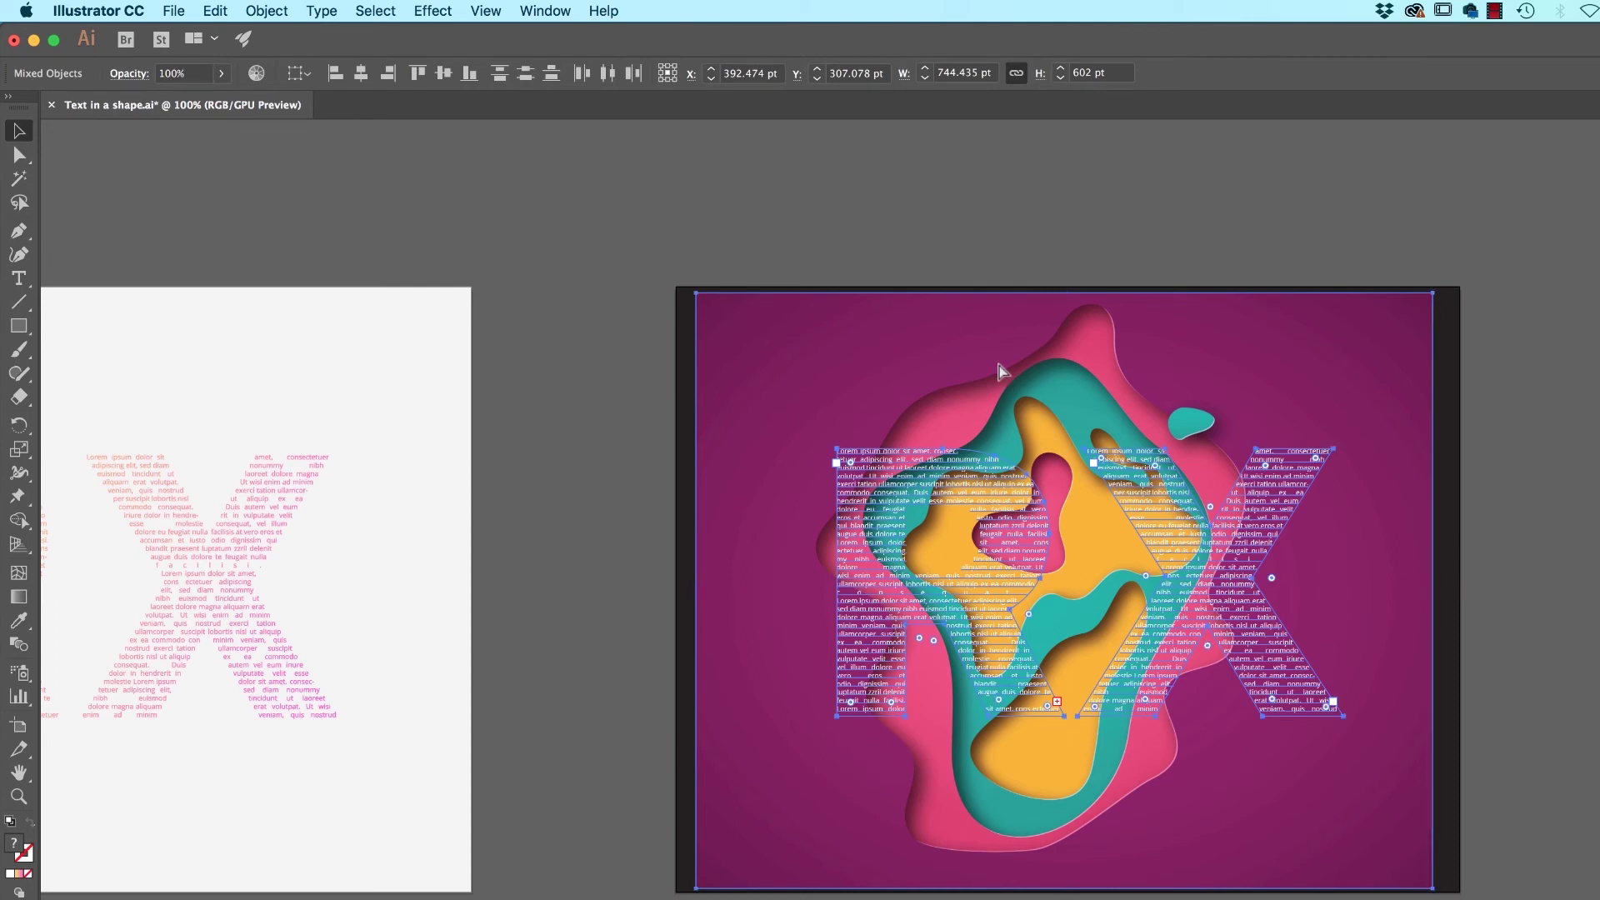
pyautogui.hotkey('ctrl', '7')
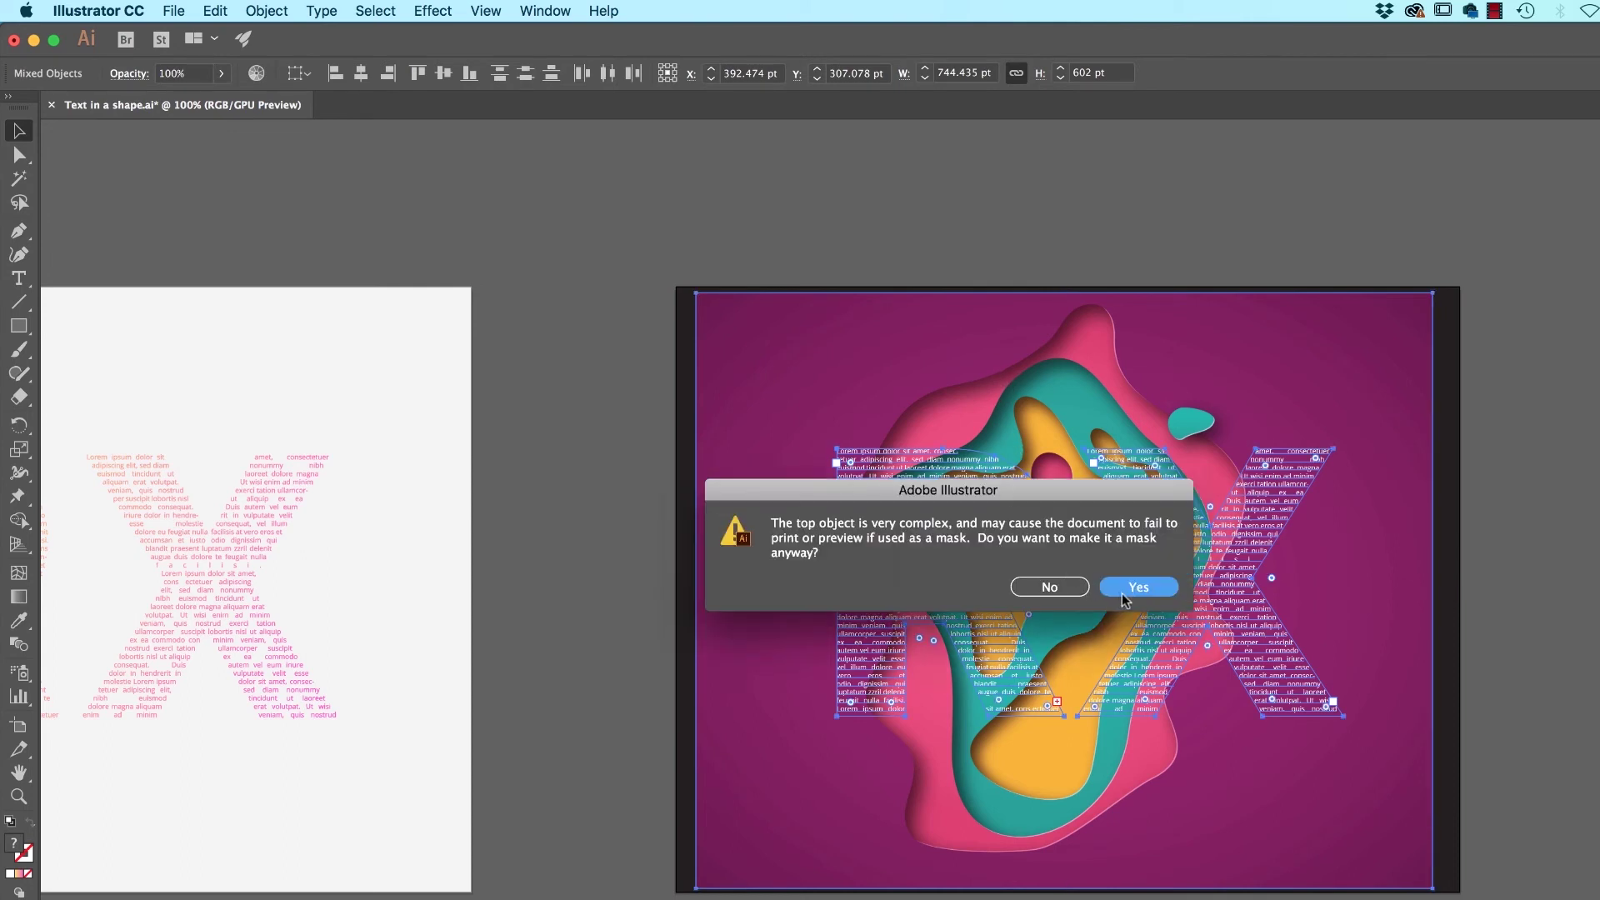
pyautogui.click(1133, 589)
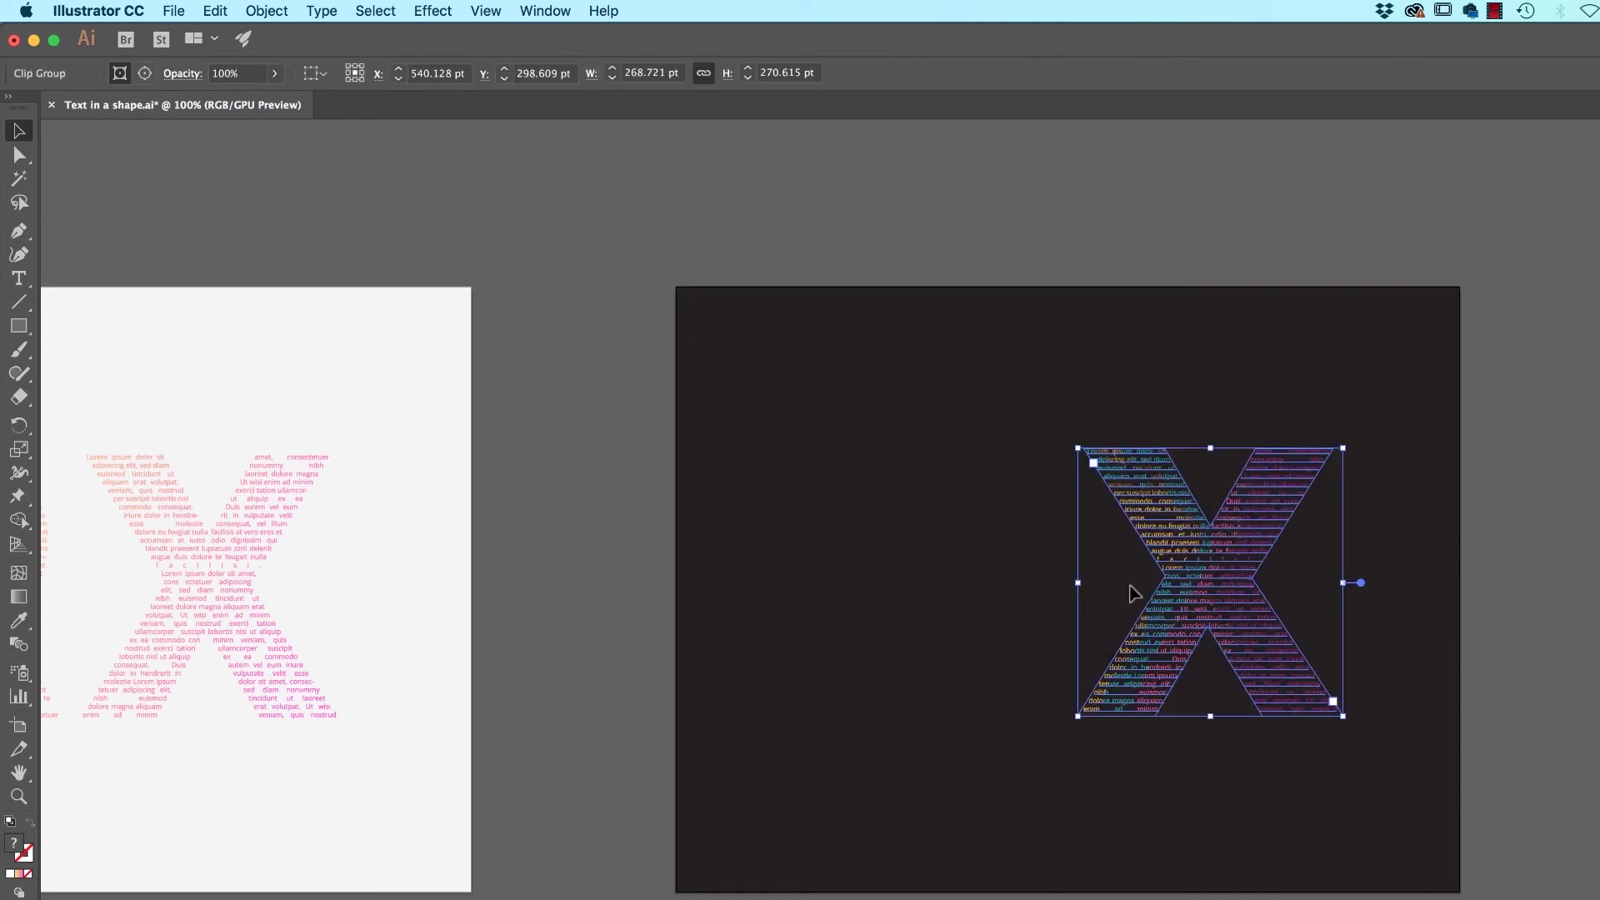
# - Undo the mask, clip the swirl image to just the X text, then undo again
pyautogui.hotkey('ctrl', 'z')
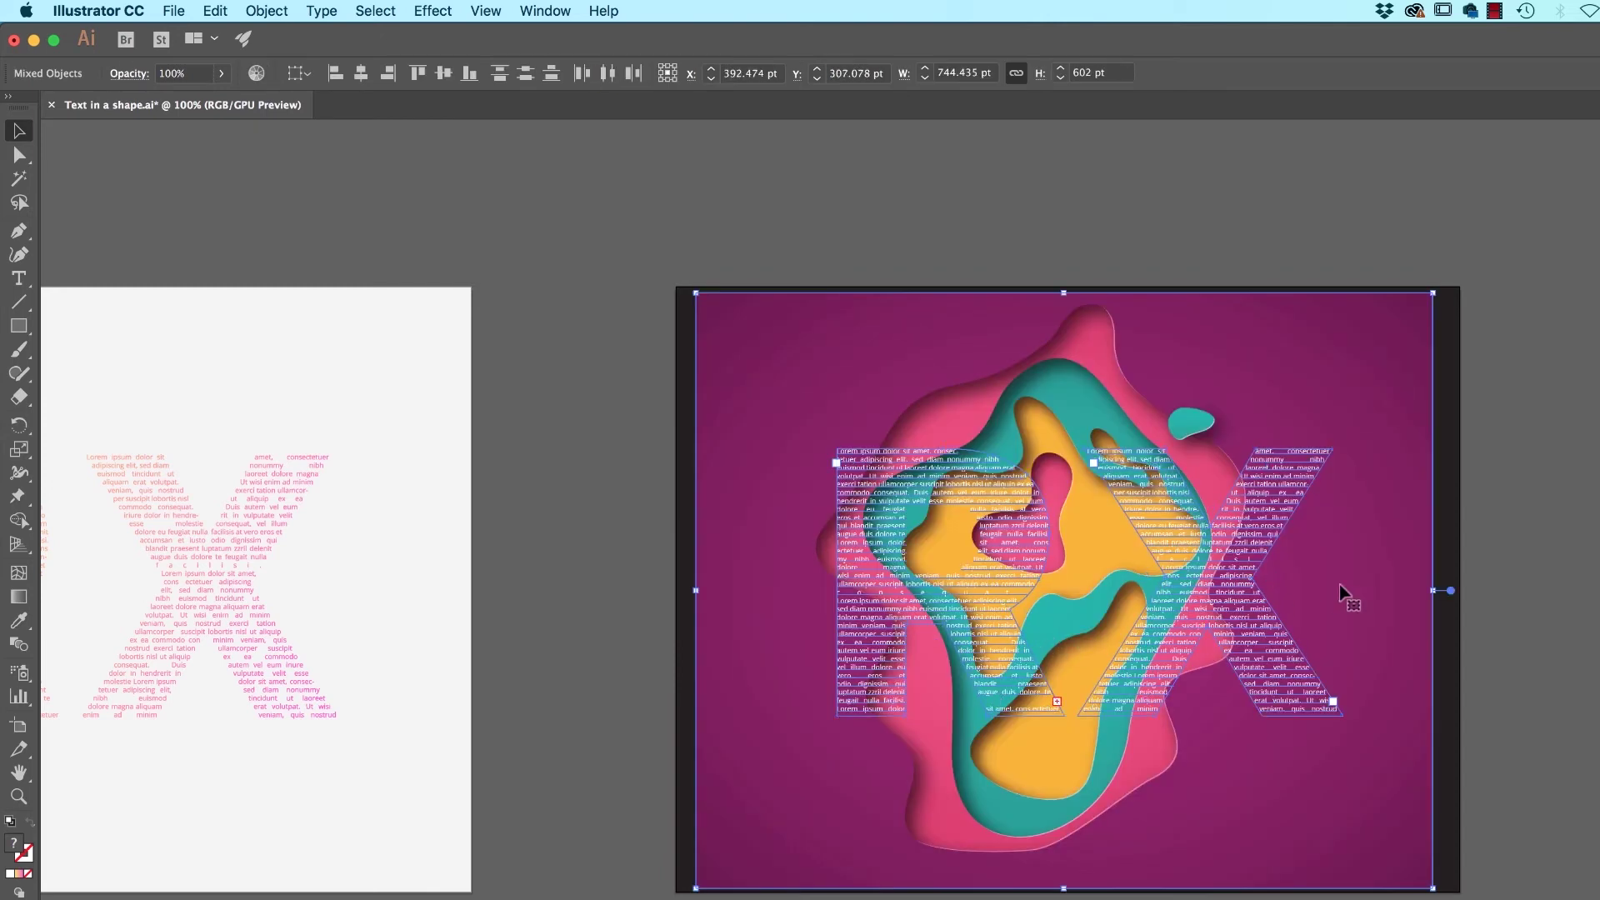
pyautogui.click(1473, 562)
pyautogui.click(1209, 558)
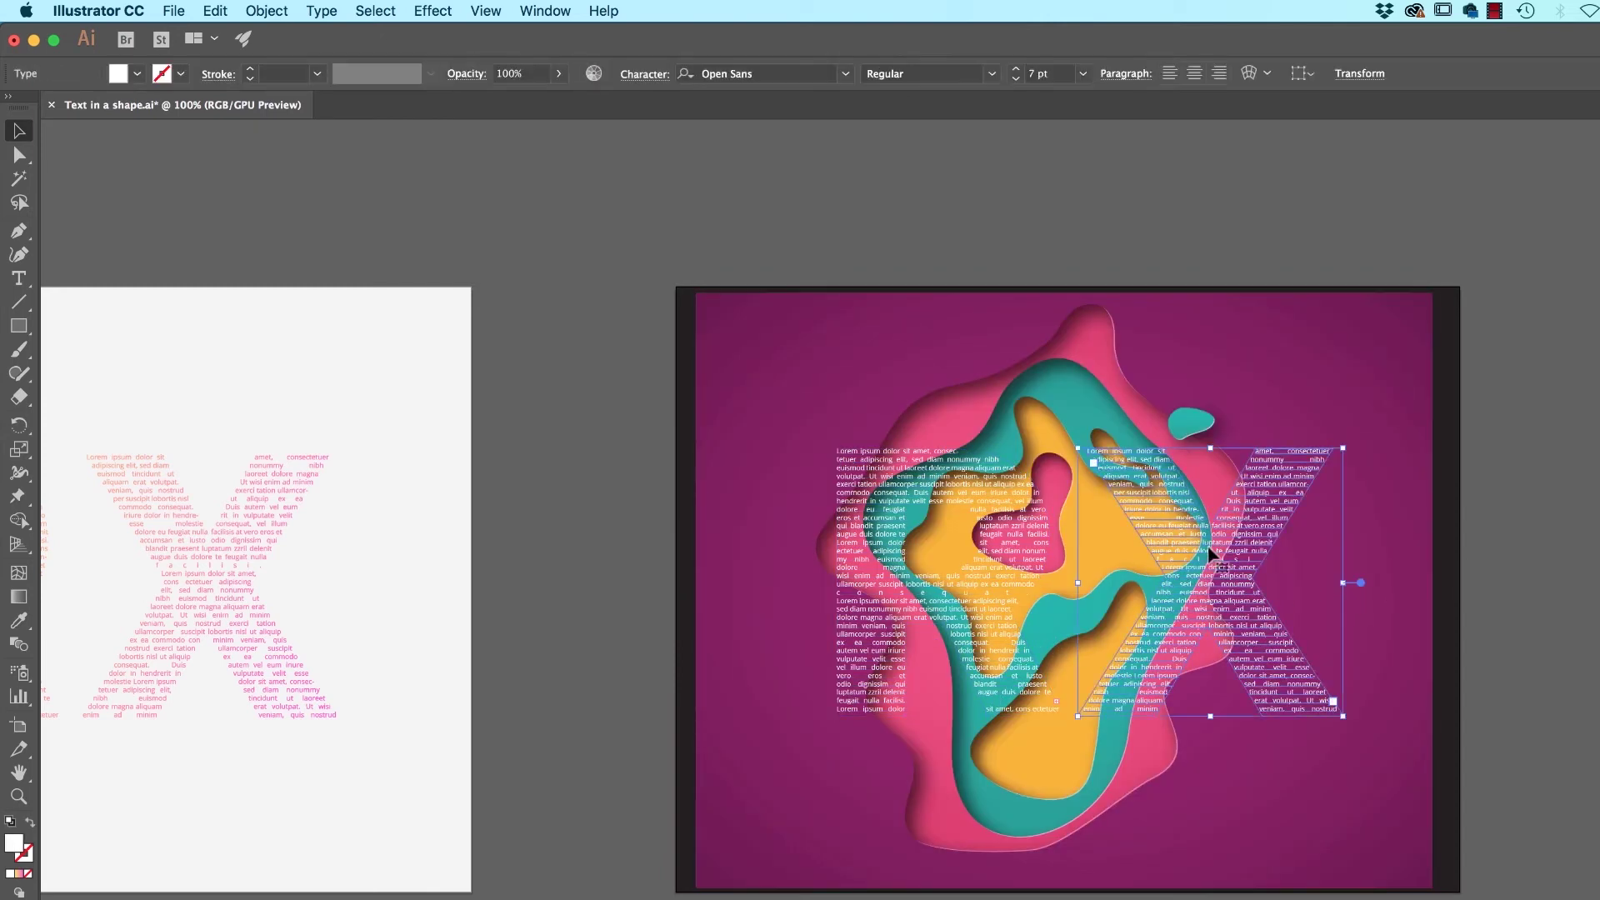
pyautogui.click(1256, 400)
pyautogui.keyDown('shift'); pyautogui.click(1268, 523); pyautogui.keyUp('shift')
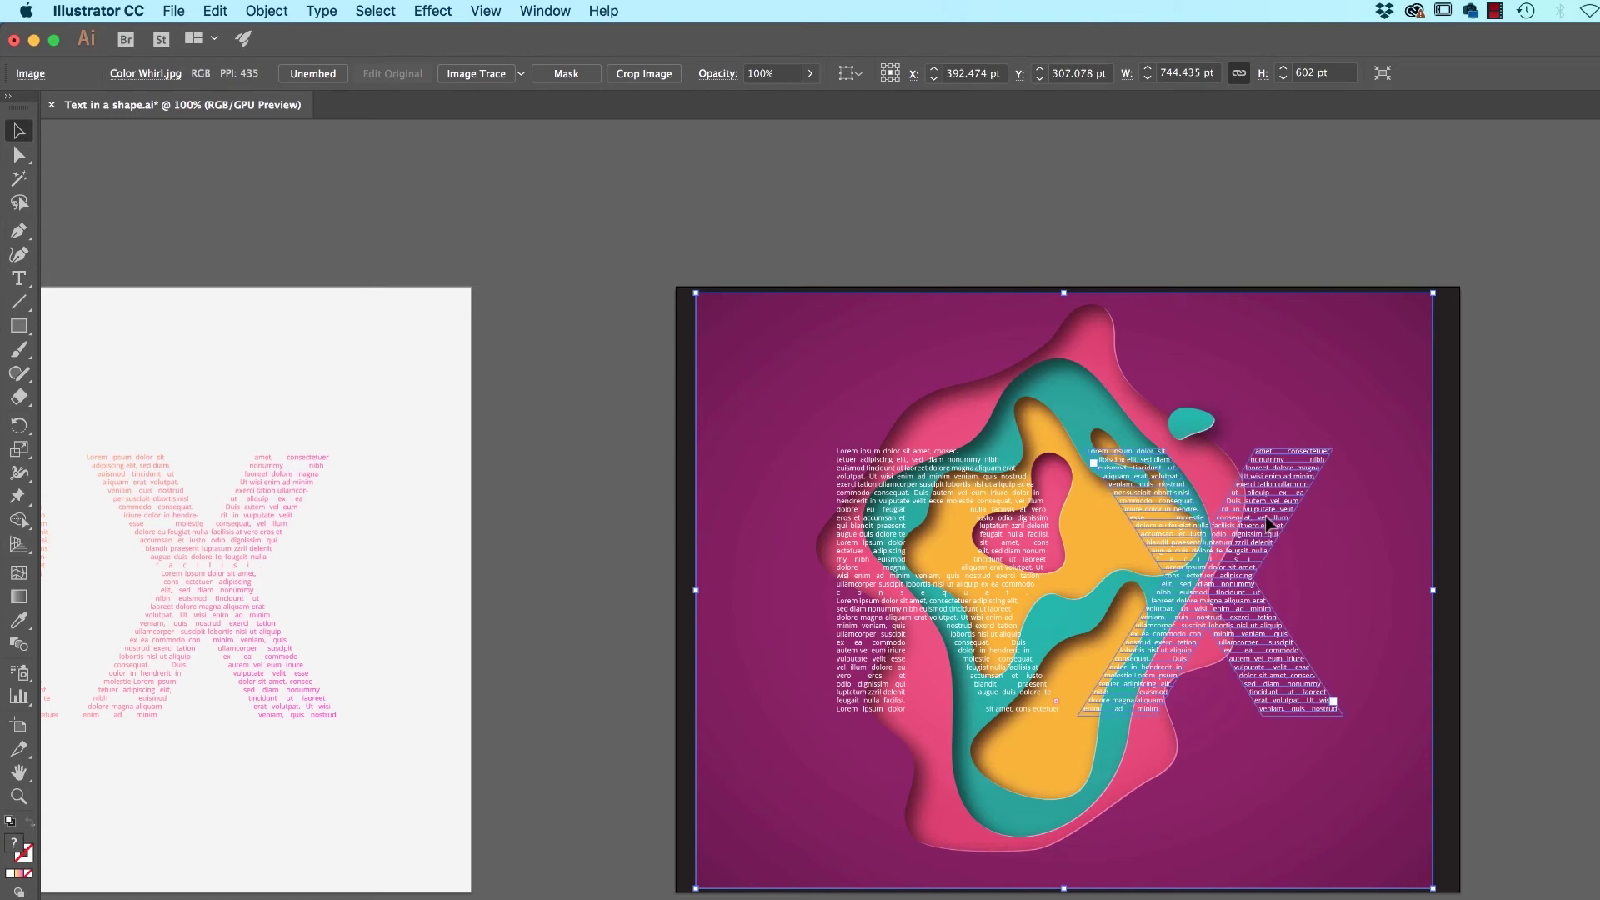
pyautogui.hotkey('ctrl', '7')
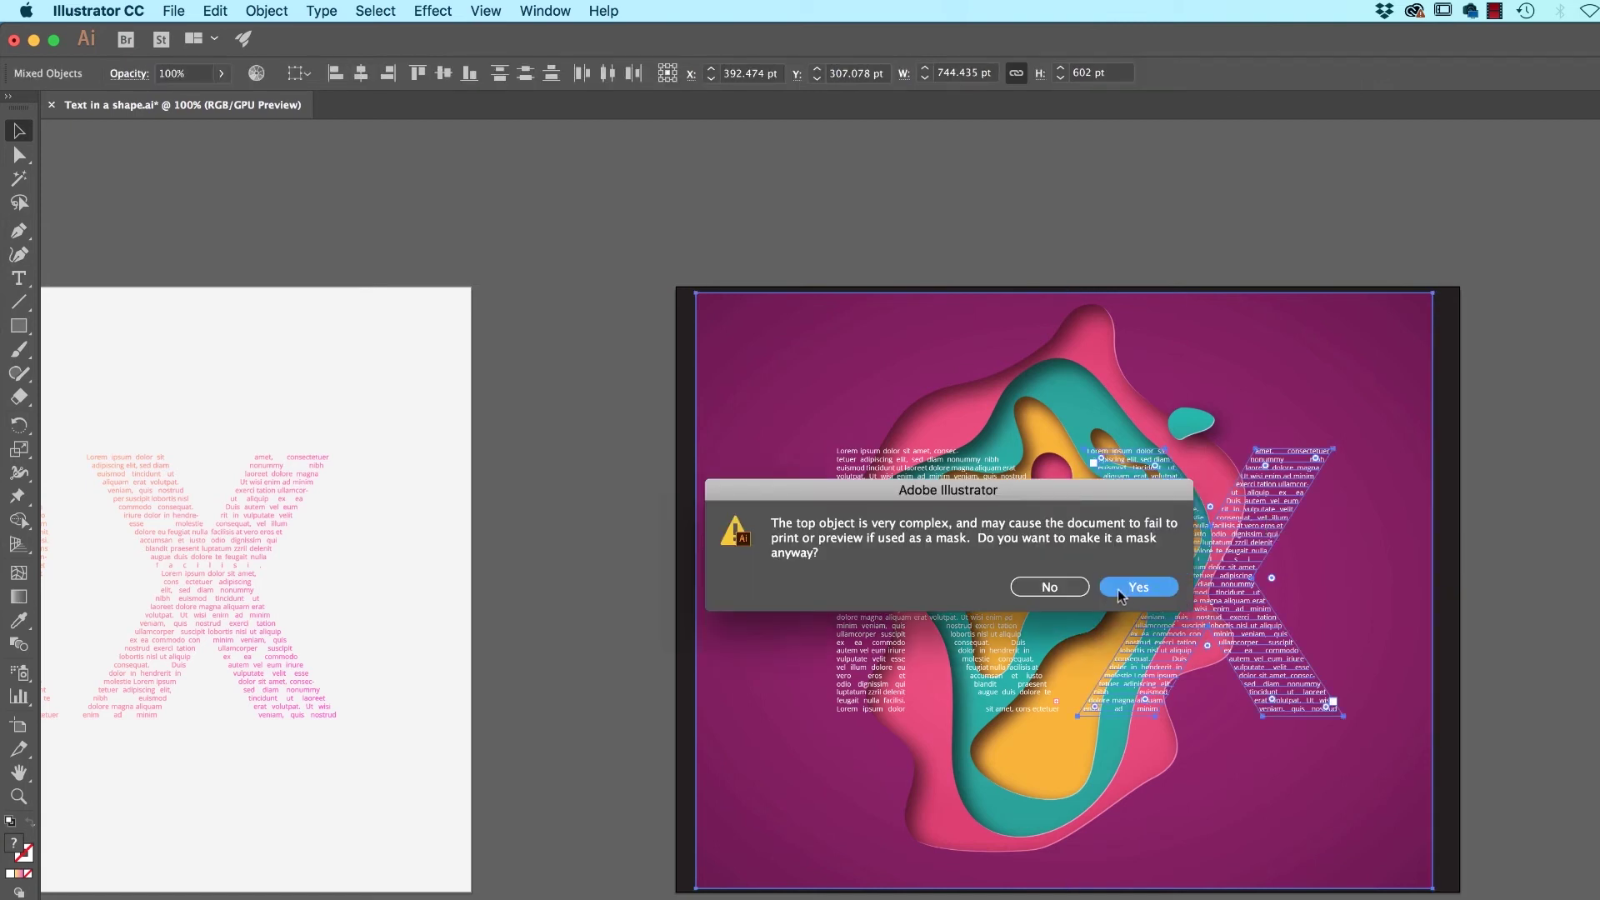
pyautogui.click(1137, 587)
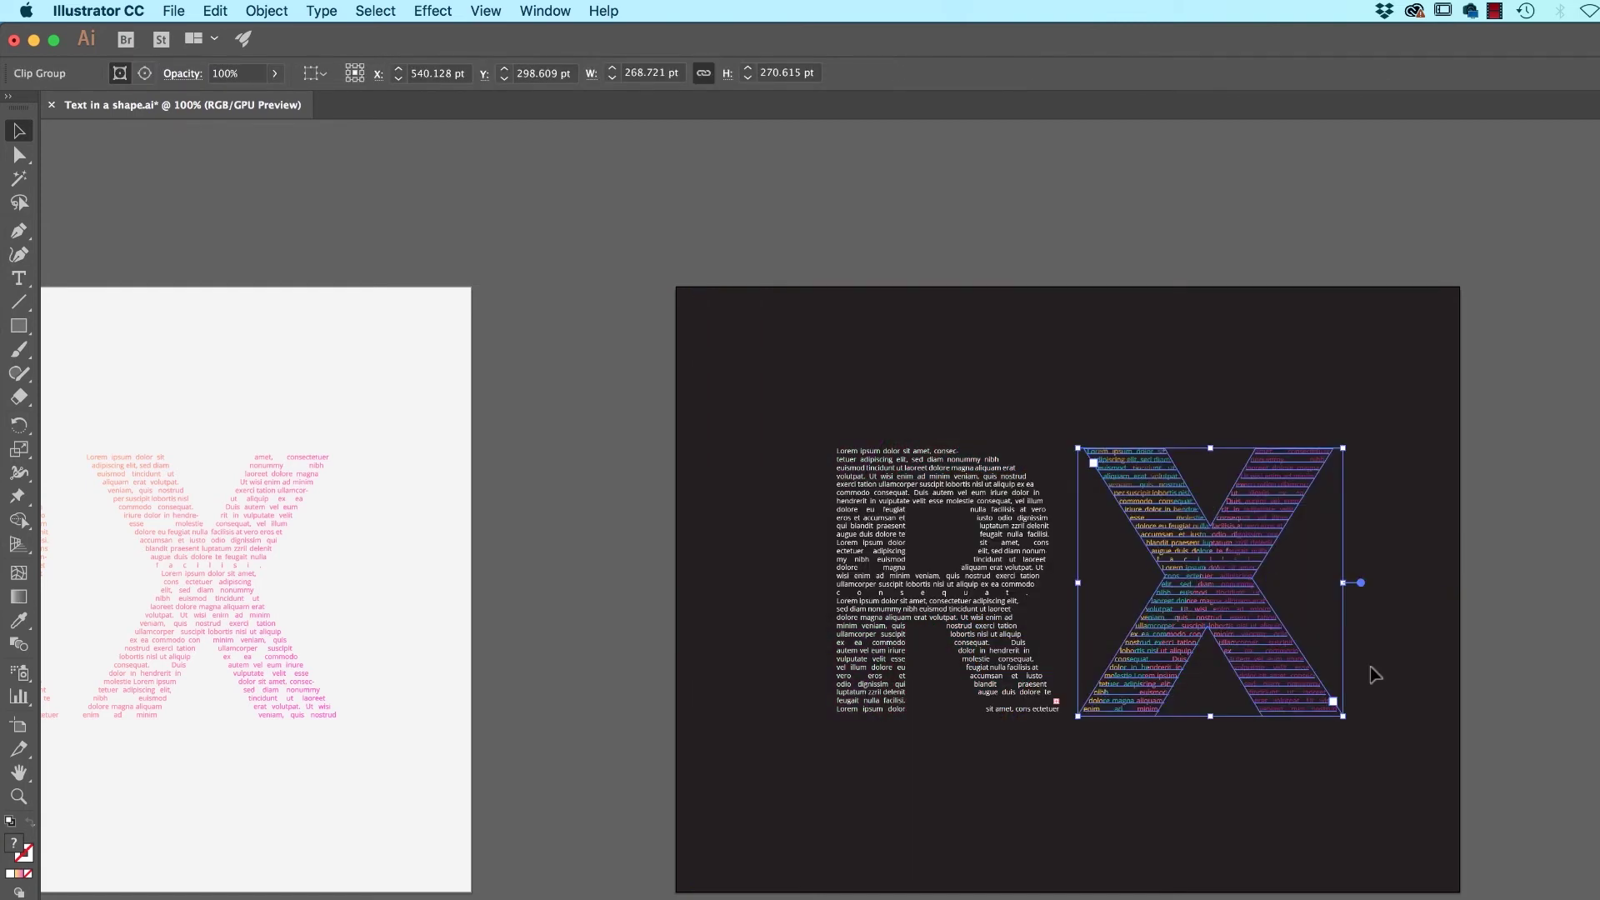
pyautogui.click(1480, 663)
pyautogui.hotkey('ctrl', 'z')
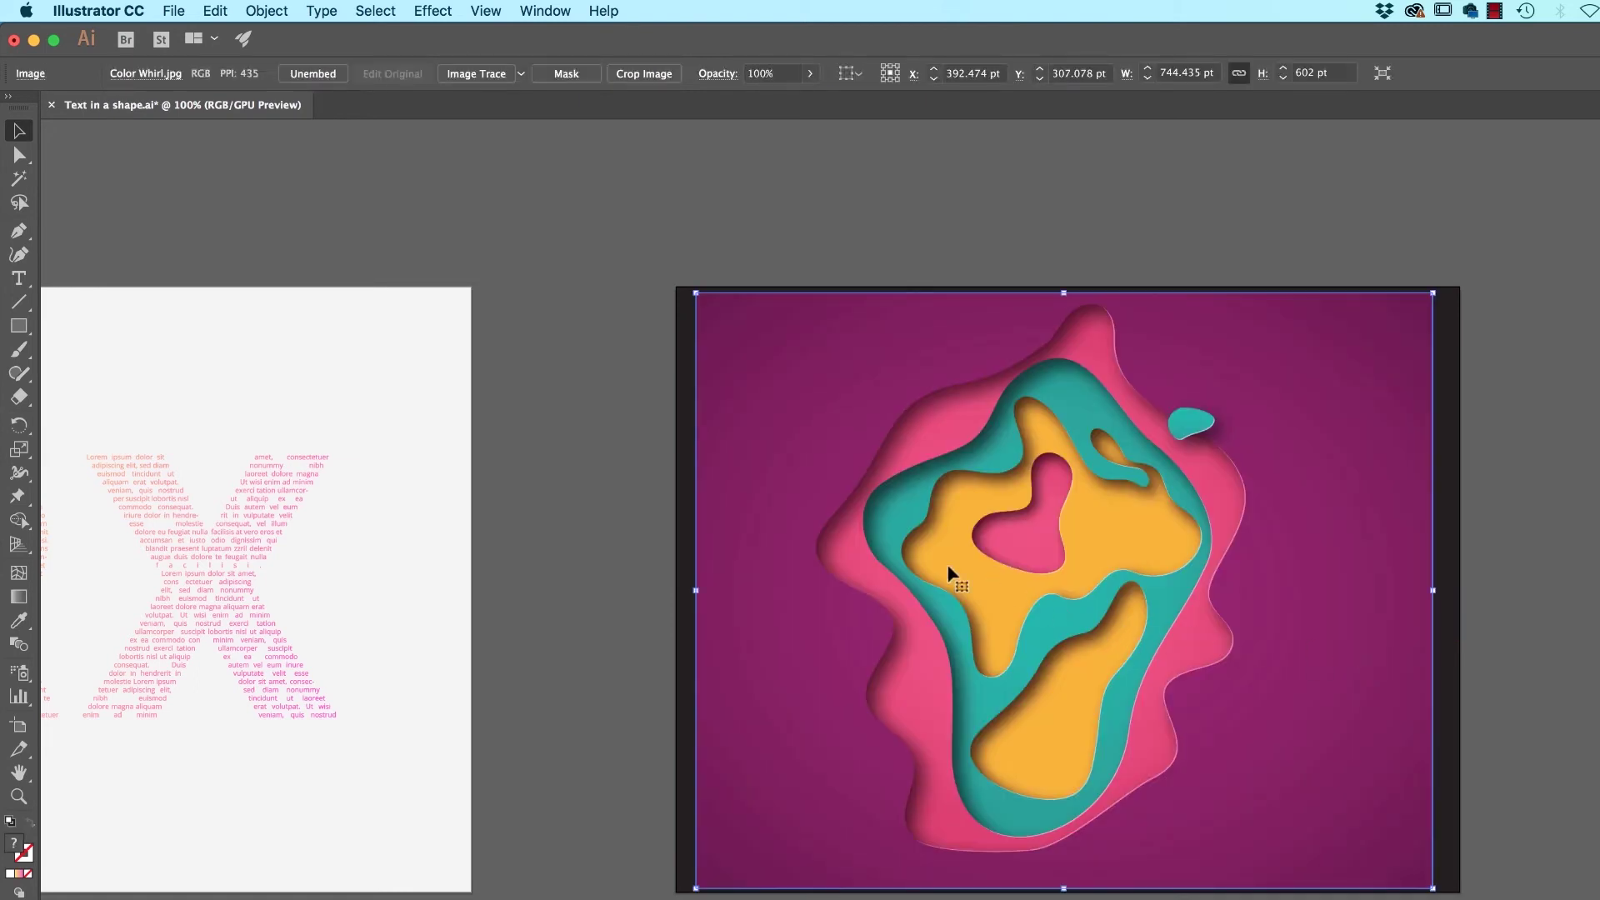
# - Add the RX text to the image selection and clip the swirl image to it
pyautogui.keyDown('shift'); pyautogui.click(1037, 560); pyautogui.keyUp('shift')
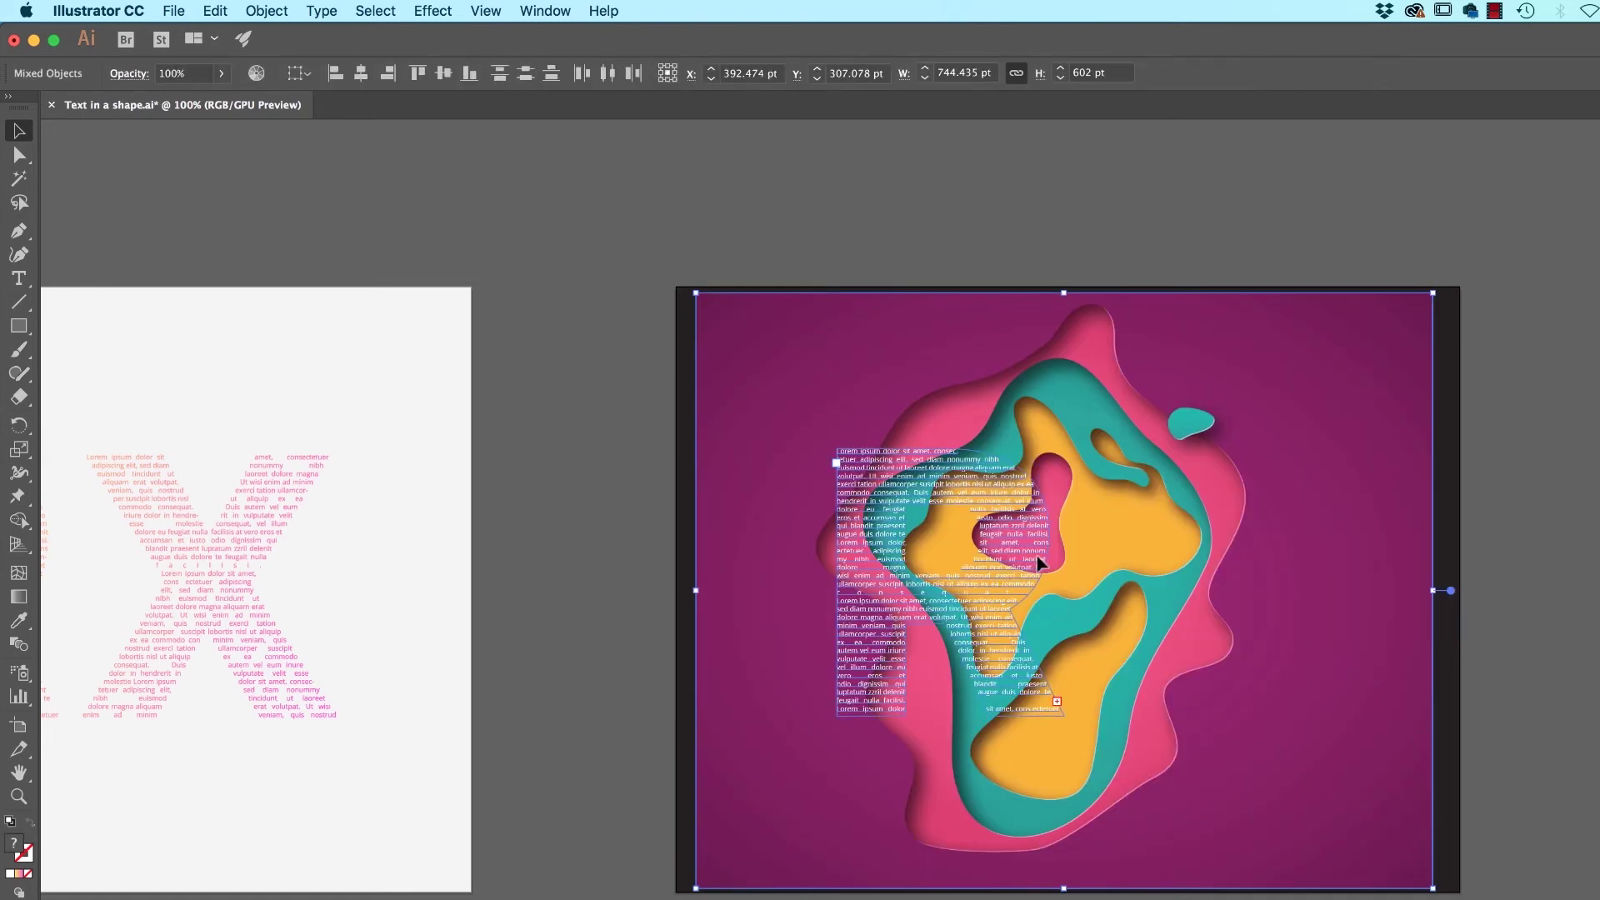
pyautogui.hotkey('ctrl', '7')
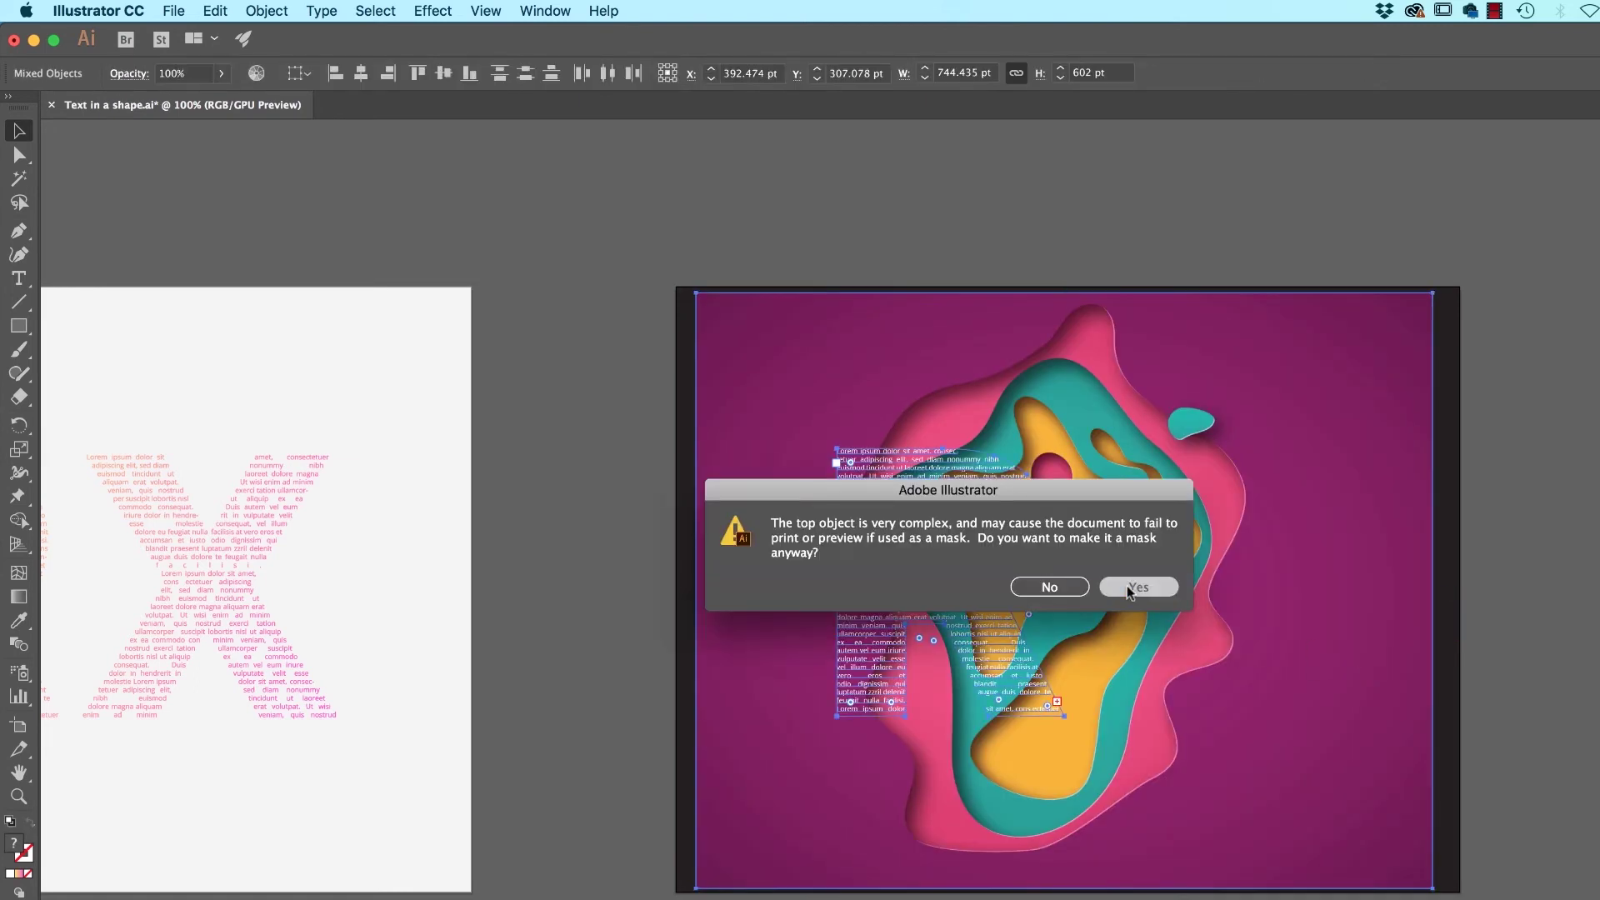
pyautogui.click(1133, 586)
pyautogui.click(1495, 589)
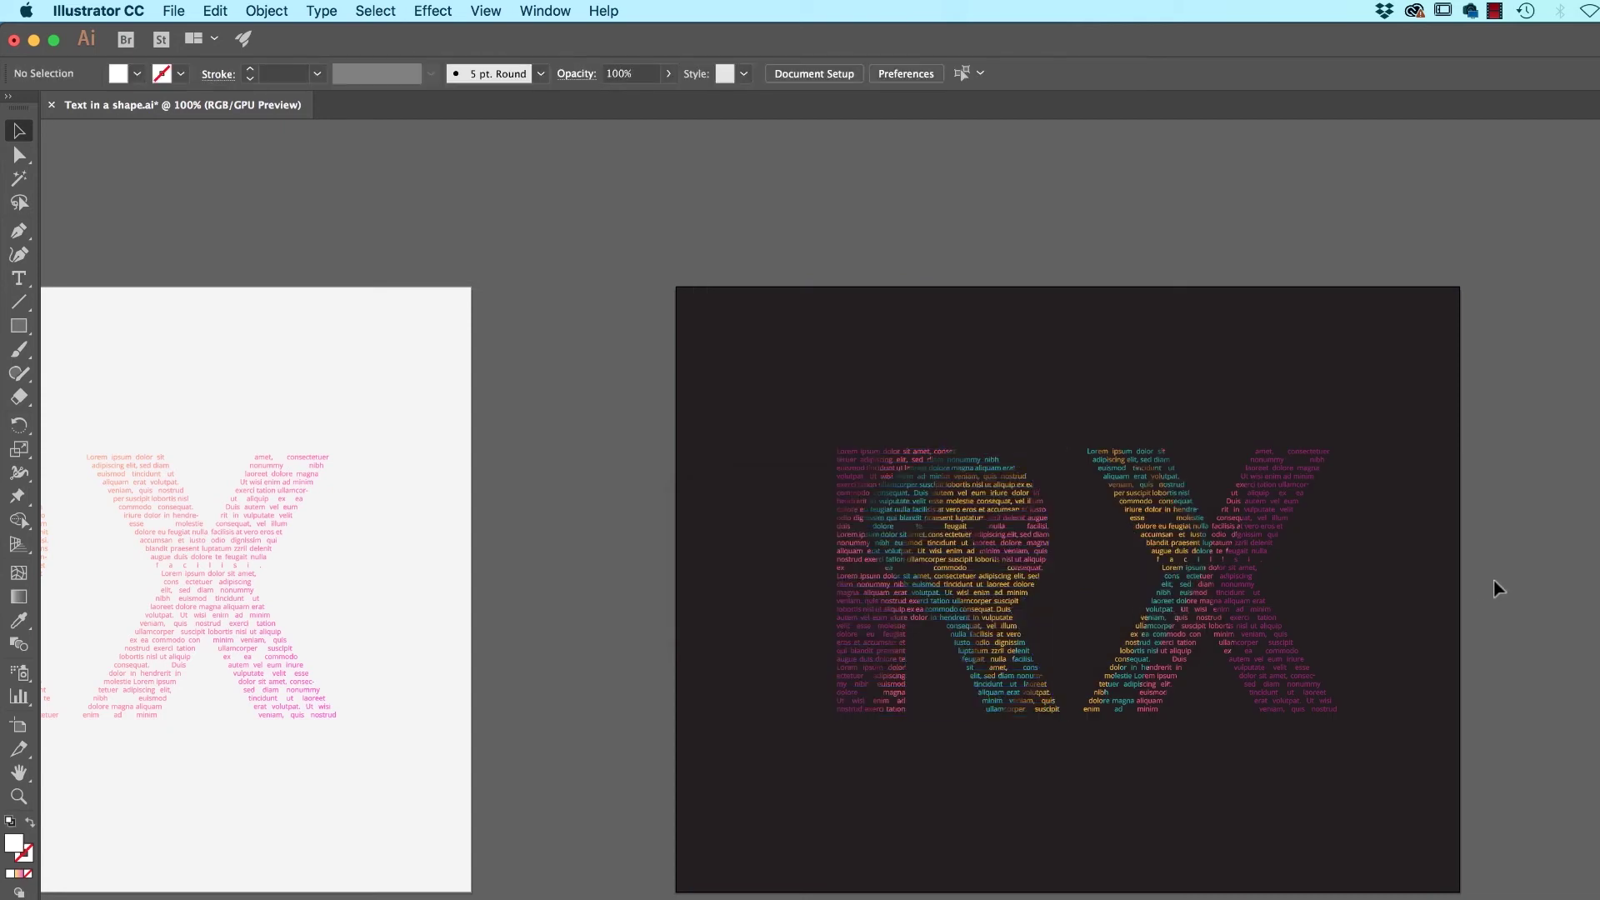
pyautogui.click(1000, 574)
# - Undo the clipping mask and try combining the X text into a compound path, dismissing the error
pyautogui.hotkey('ctrl', 'z')
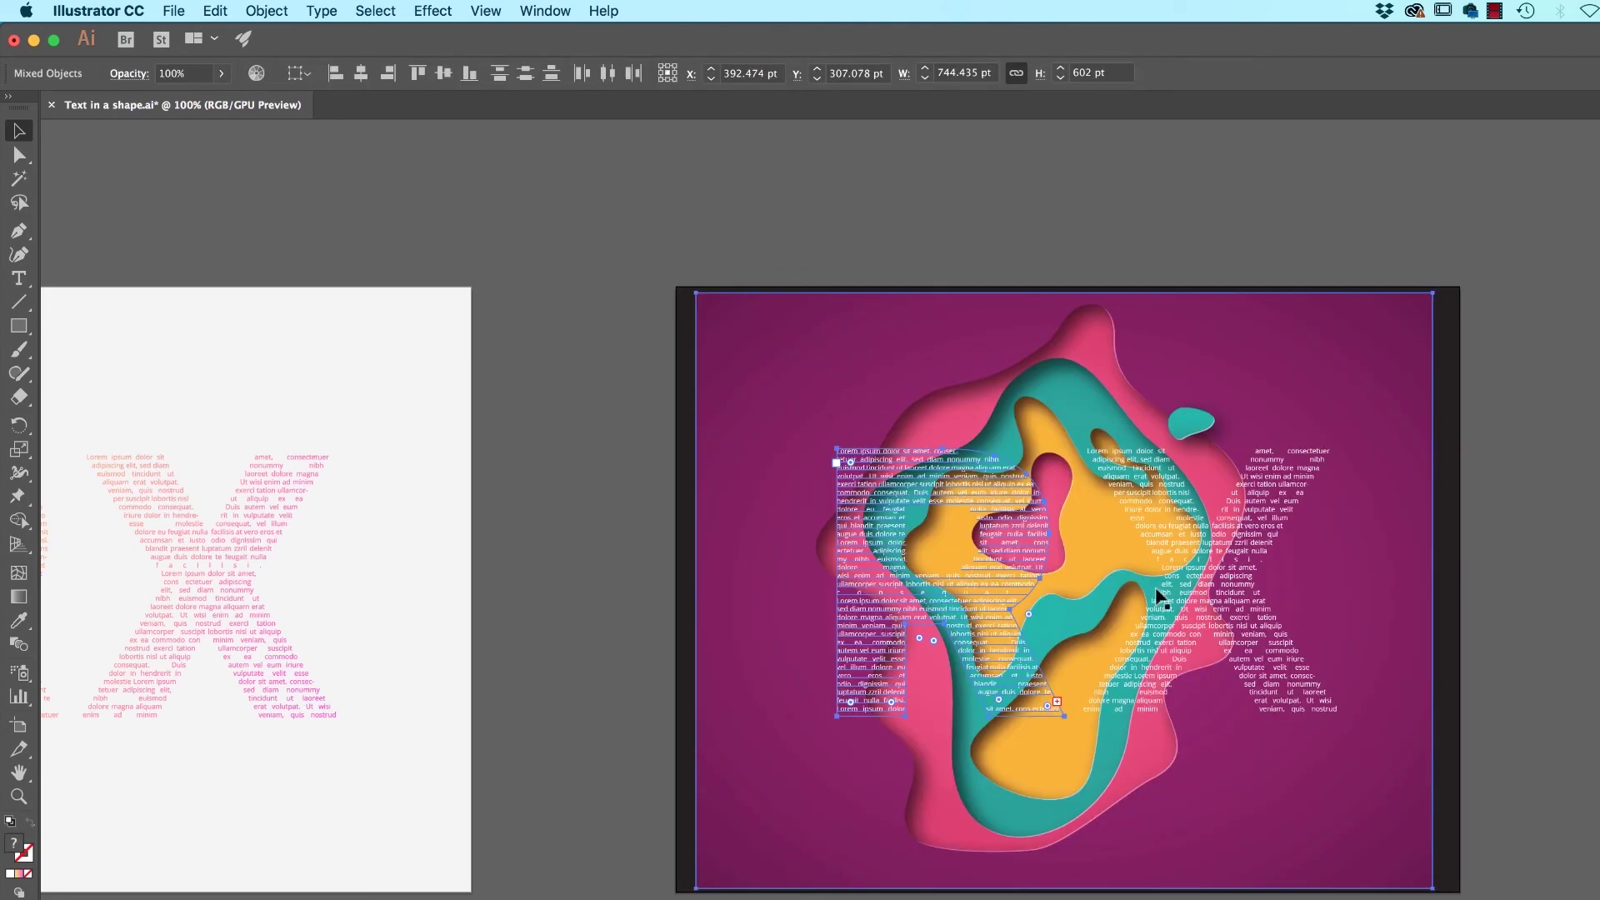
pyautogui.click(1507, 582)
pyautogui.click(1046, 498)
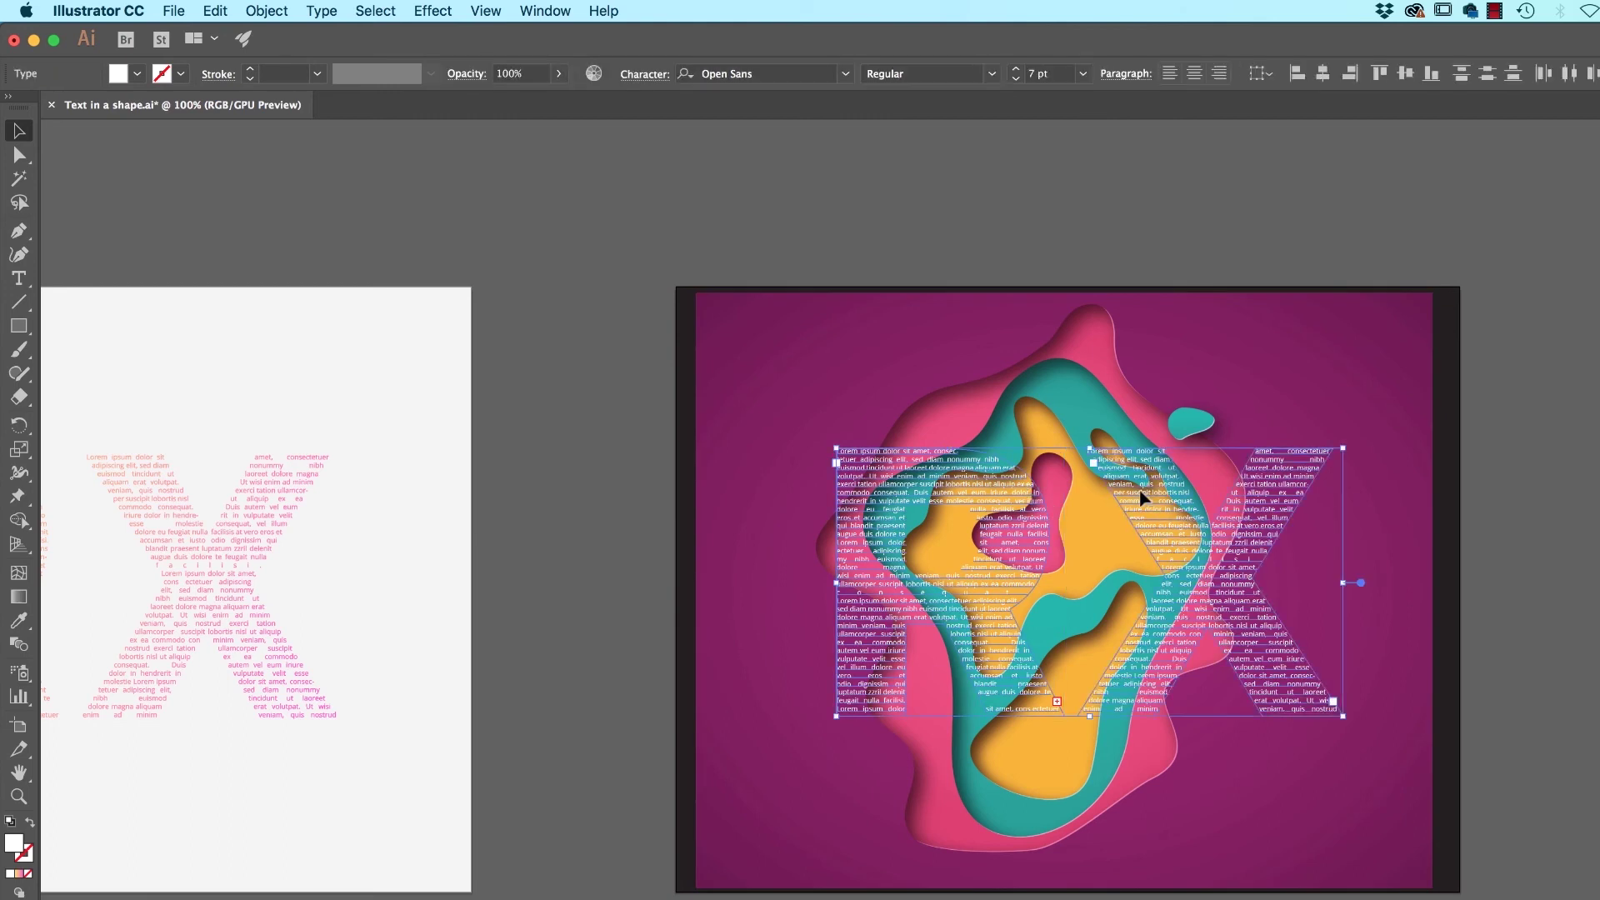
pyautogui.keyDown('shift'); pyautogui.click(1113, 363); pyautogui.keyUp('shift')
pyautogui.click(1537, 550)
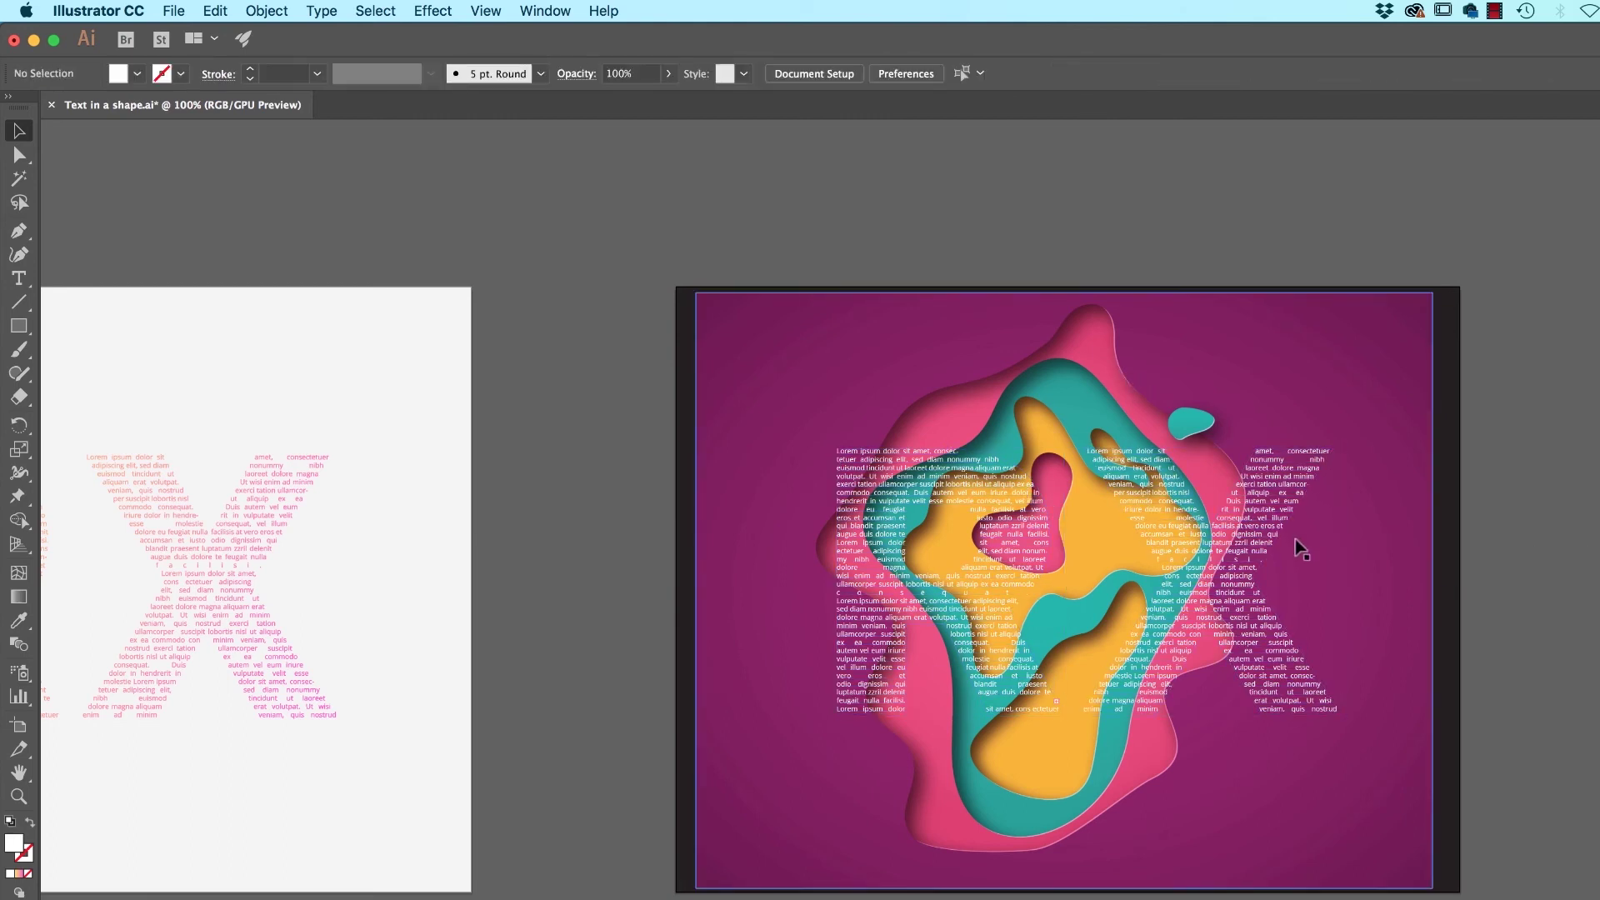
pyautogui.click(992, 505)
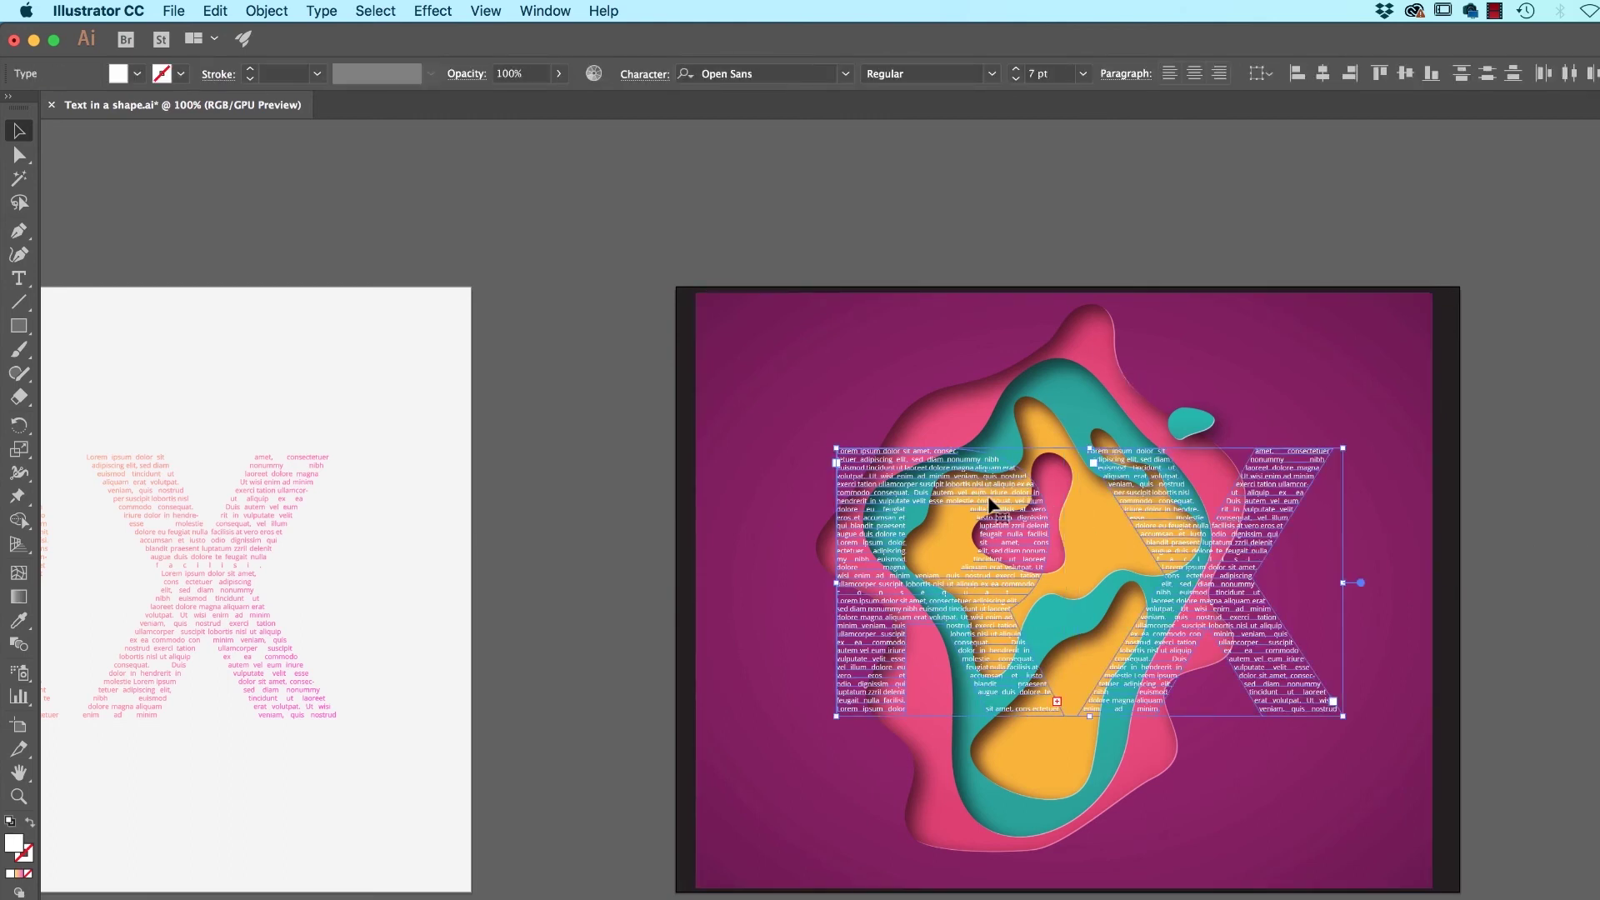
pyautogui.hotkey('ctrl', '8')
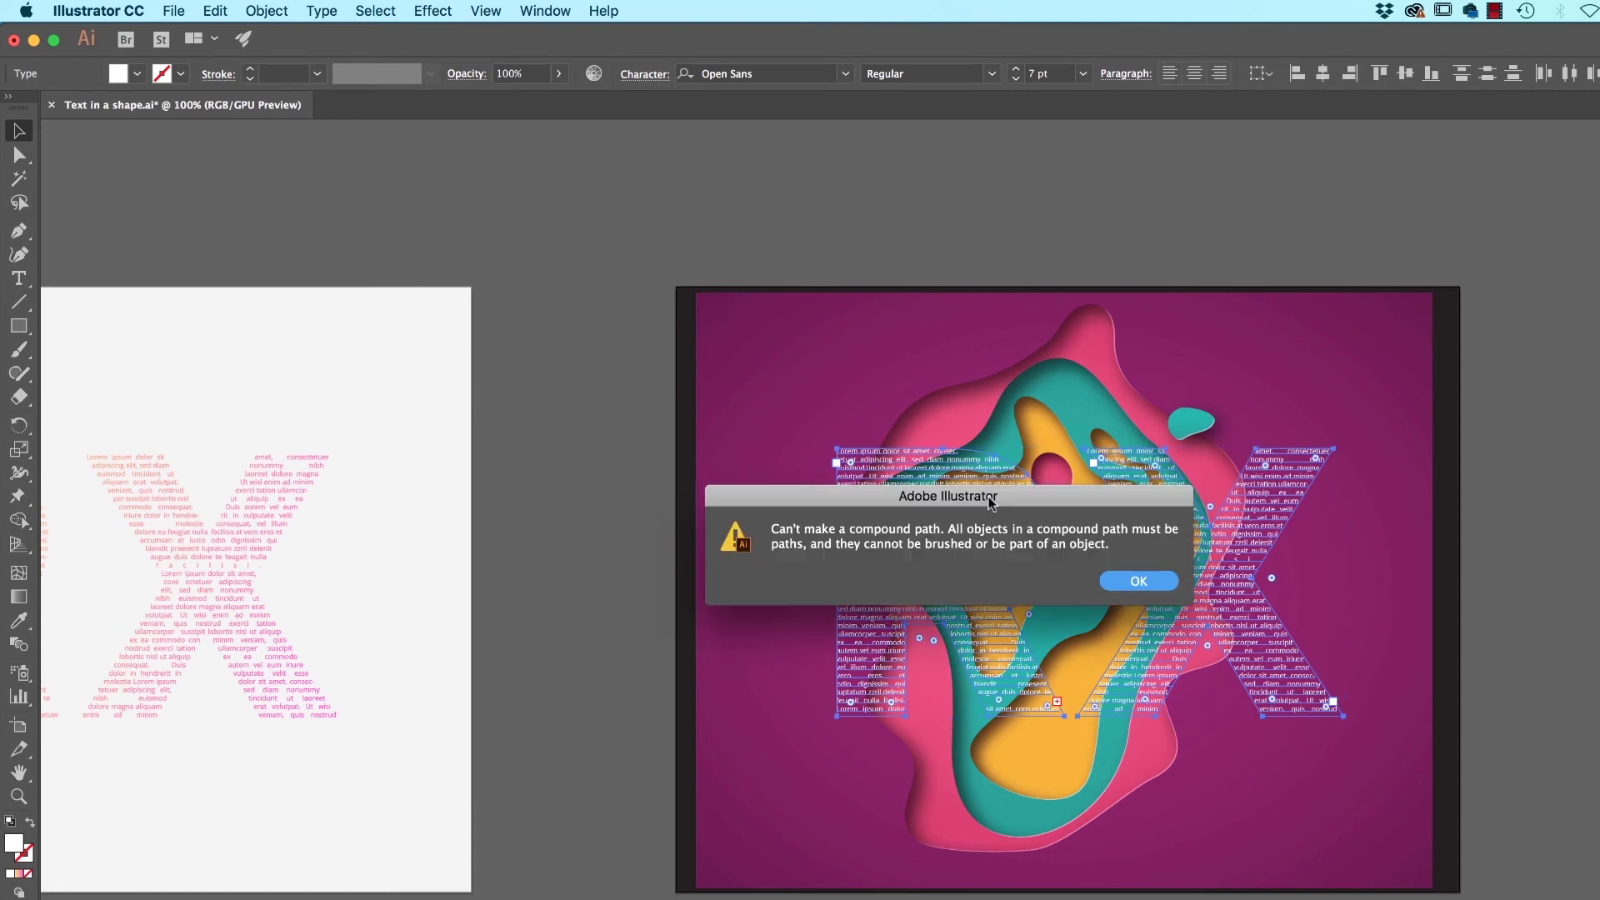
pyautogui.click(1156, 582)
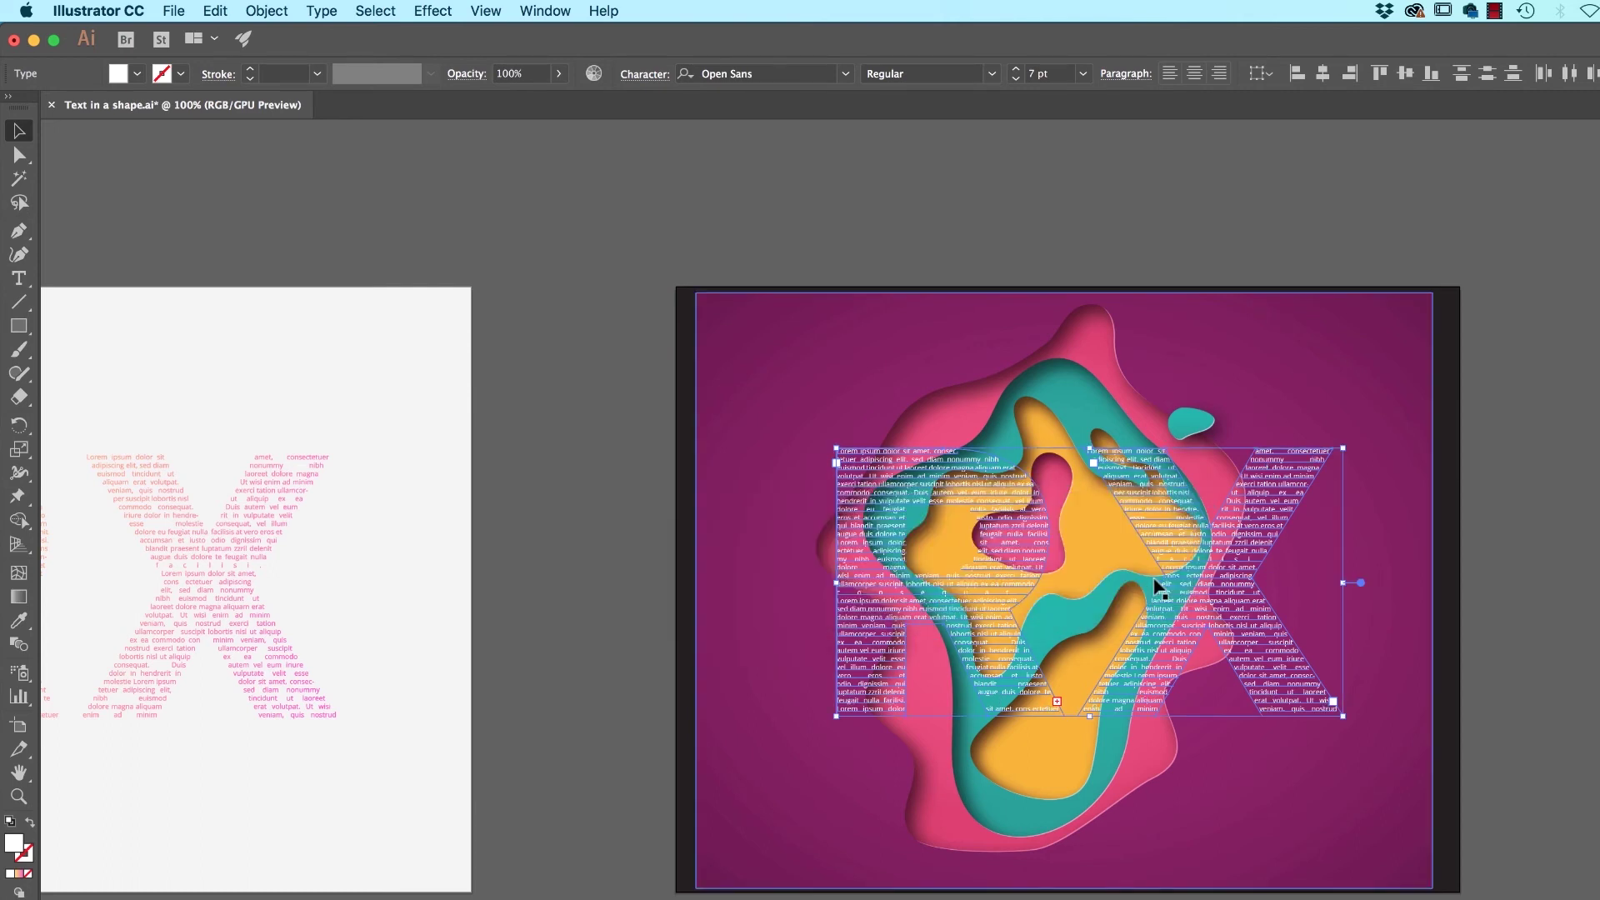
# - Clip the swirl image to the text once more, then undo it and deselect
pyautogui.keyDown('shift'); pyautogui.click(1343, 402); pyautogui.keyUp('shift')
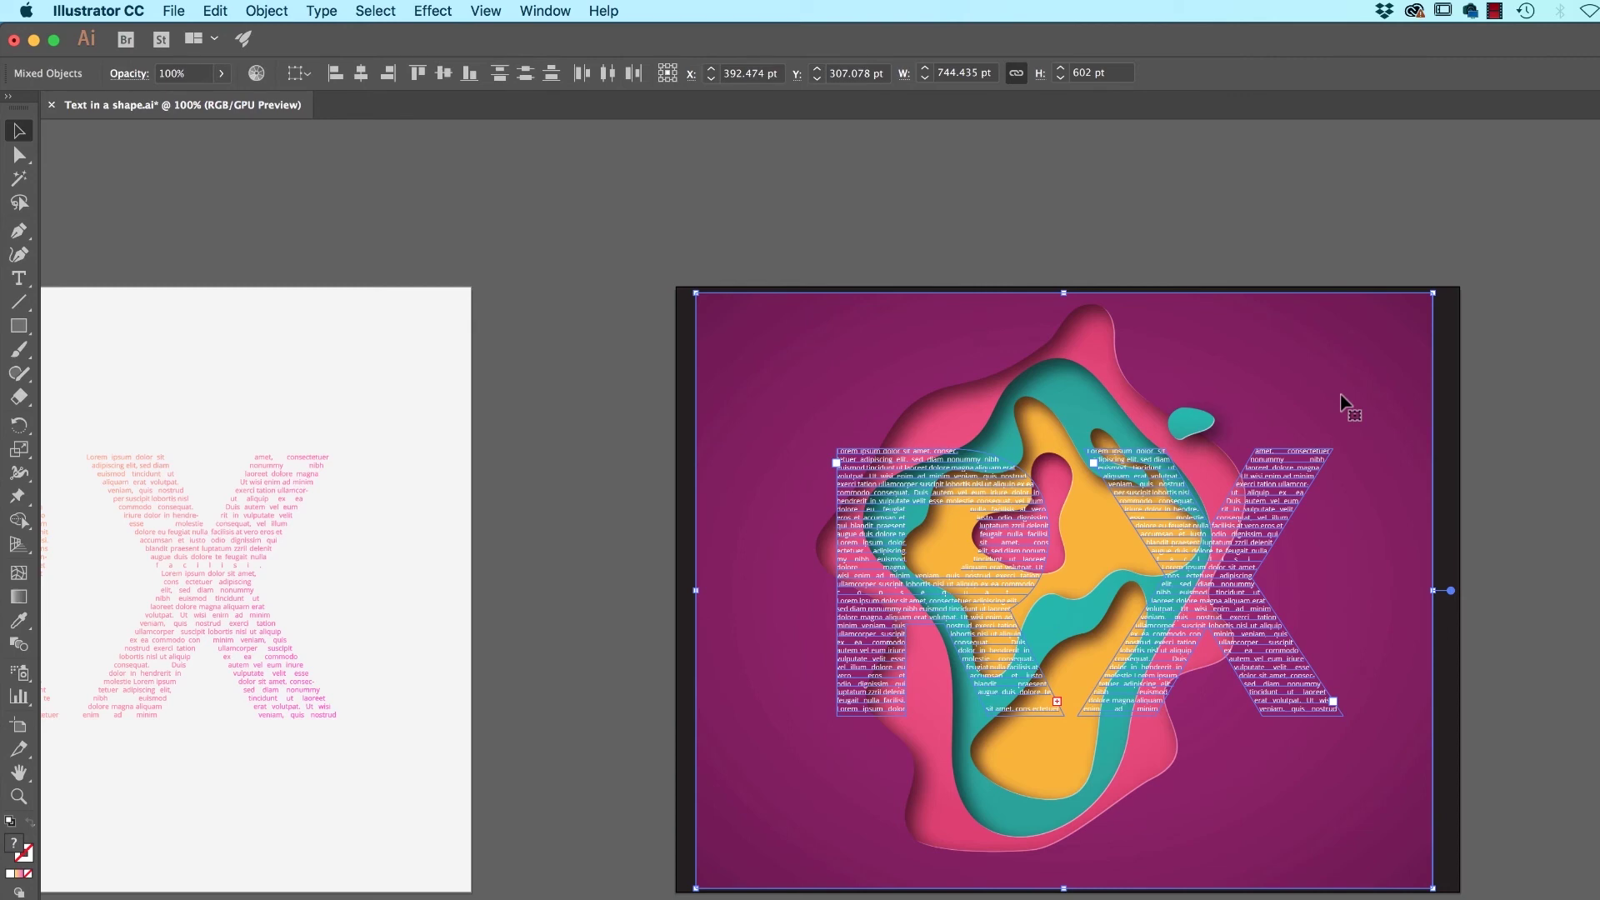
pyautogui.hotkey('ctrl', '7')
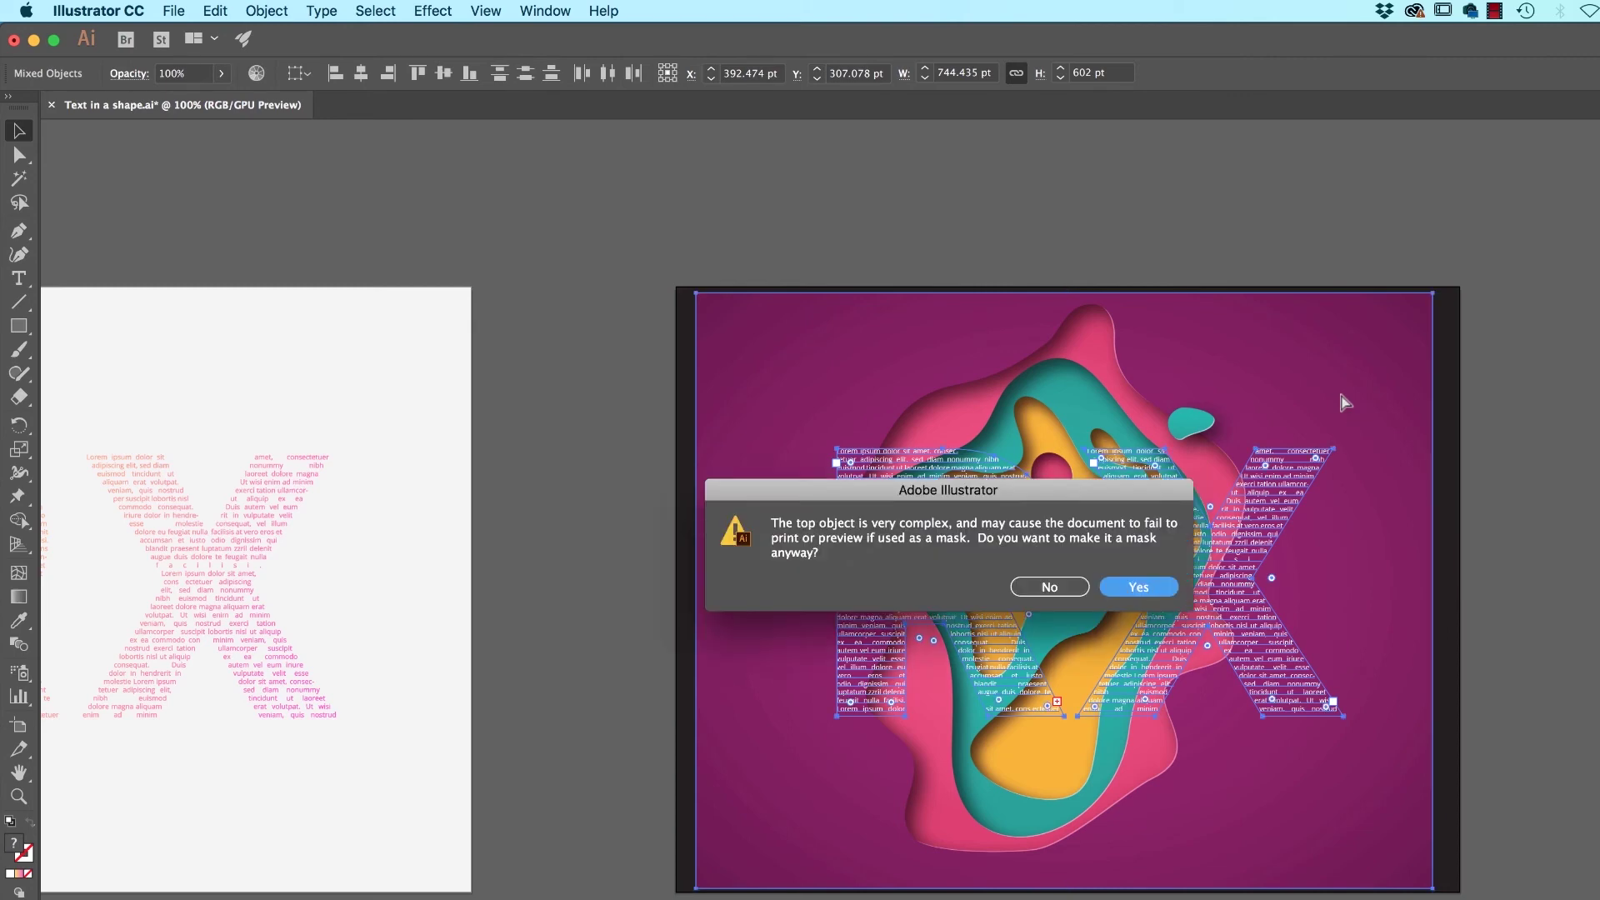
pyautogui.press('Return')
pyautogui.hotkey('ctrl', 'z')
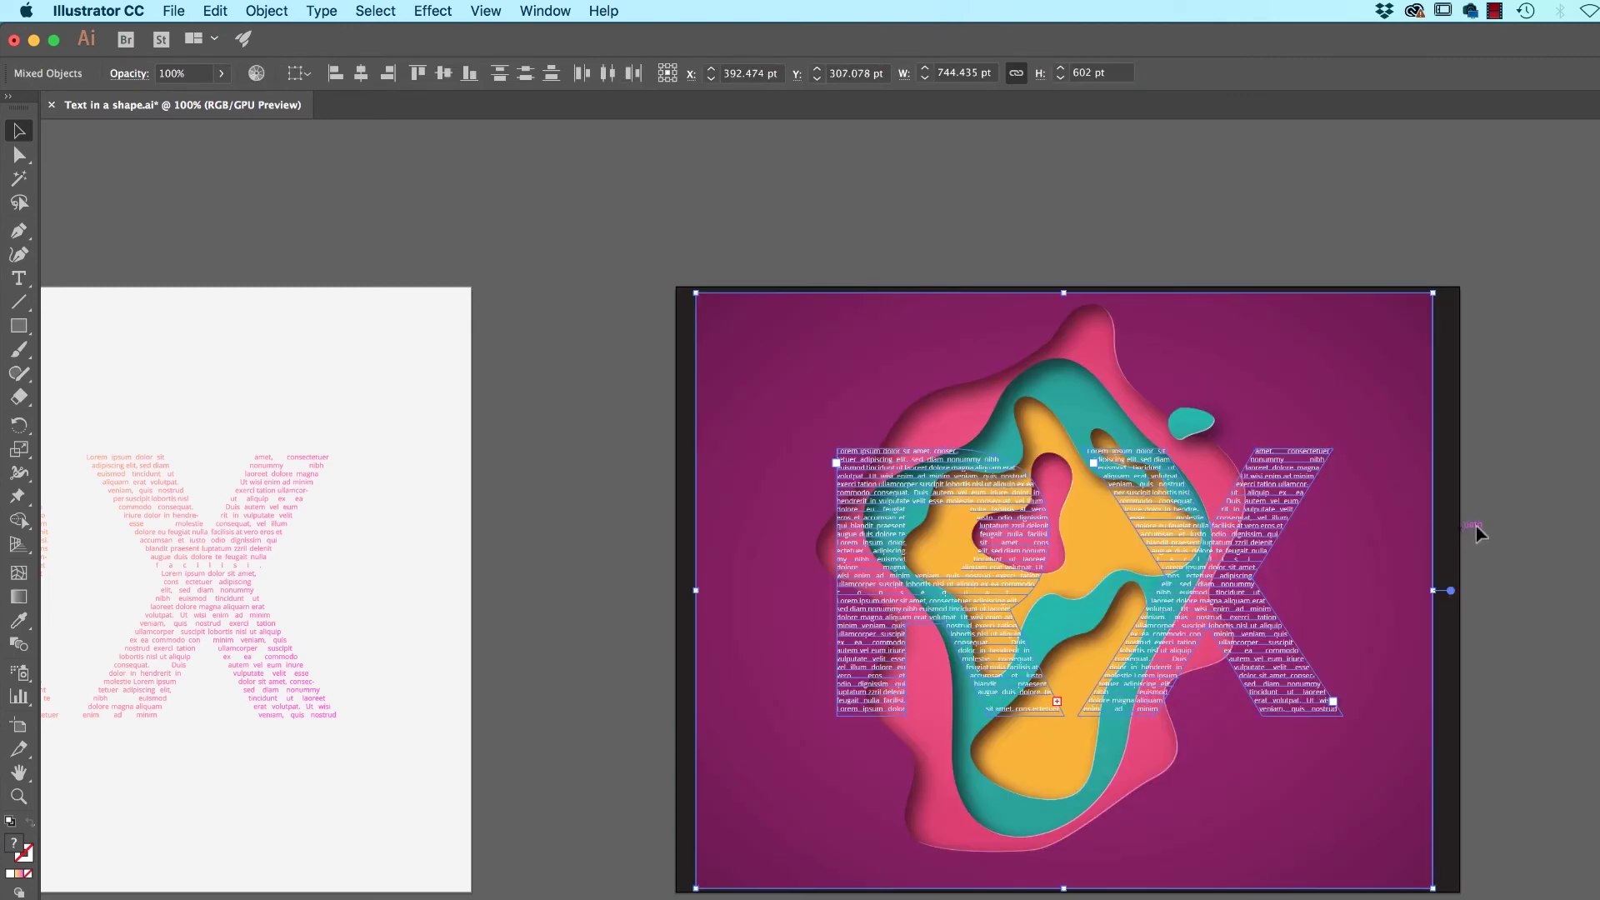
pyautogui.click(1497, 525)
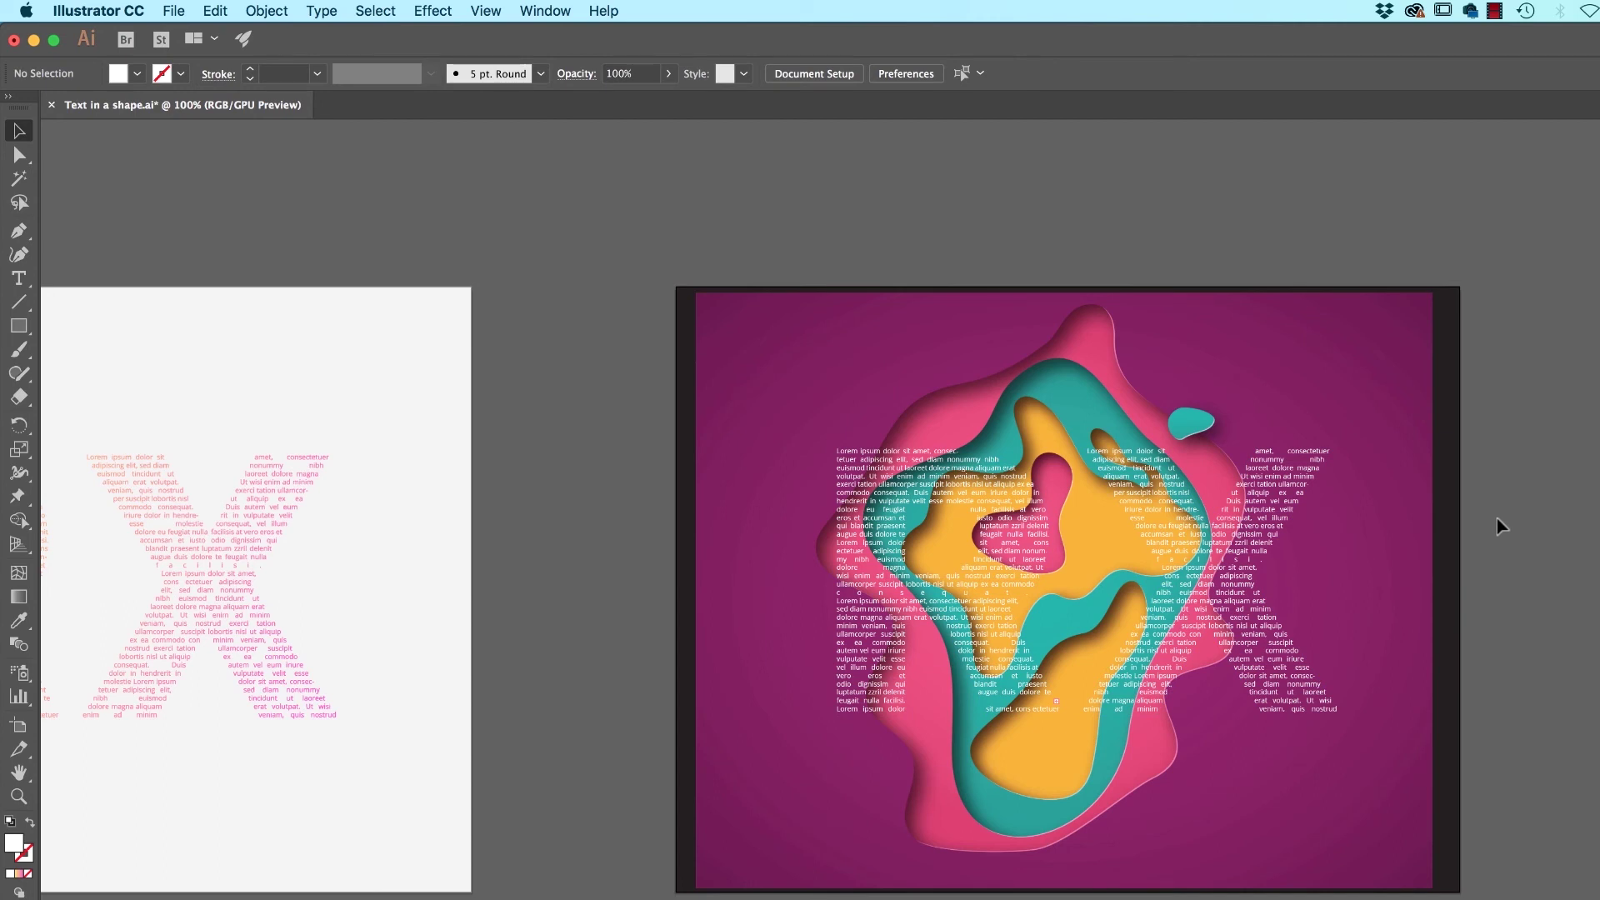